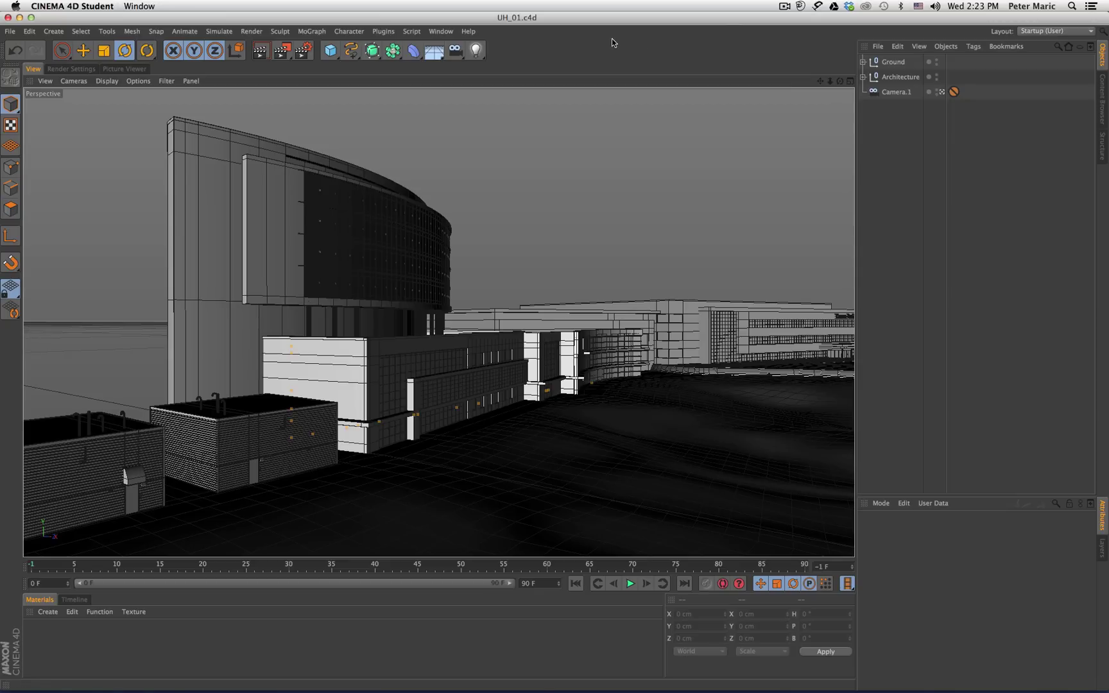
- Hide Camera.1 in the viewport and look through it again for the building view
click(942, 93)
alt+drag(565, 272, 429, 261)
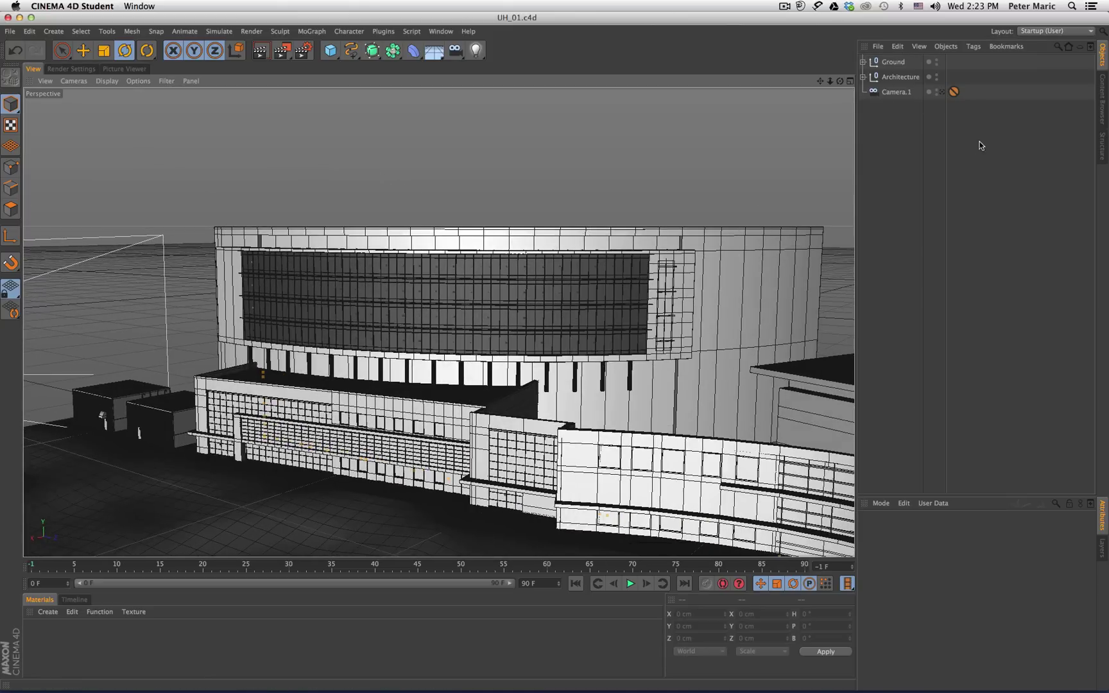
click(938, 94)
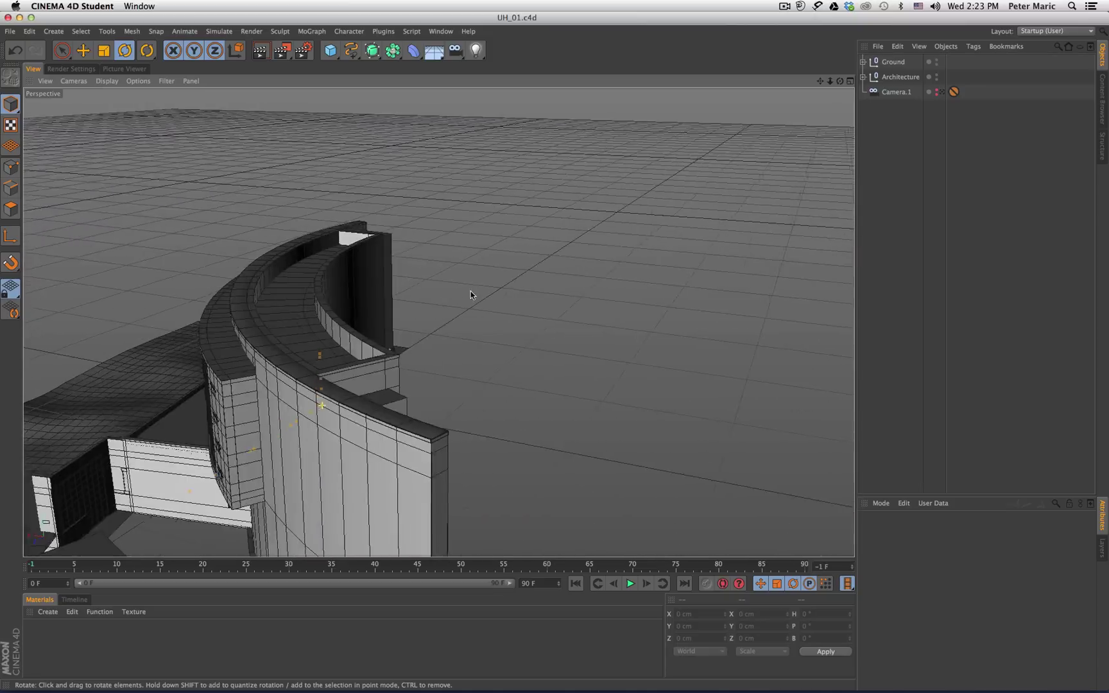
alt+drag(470, 291, 588, 227)
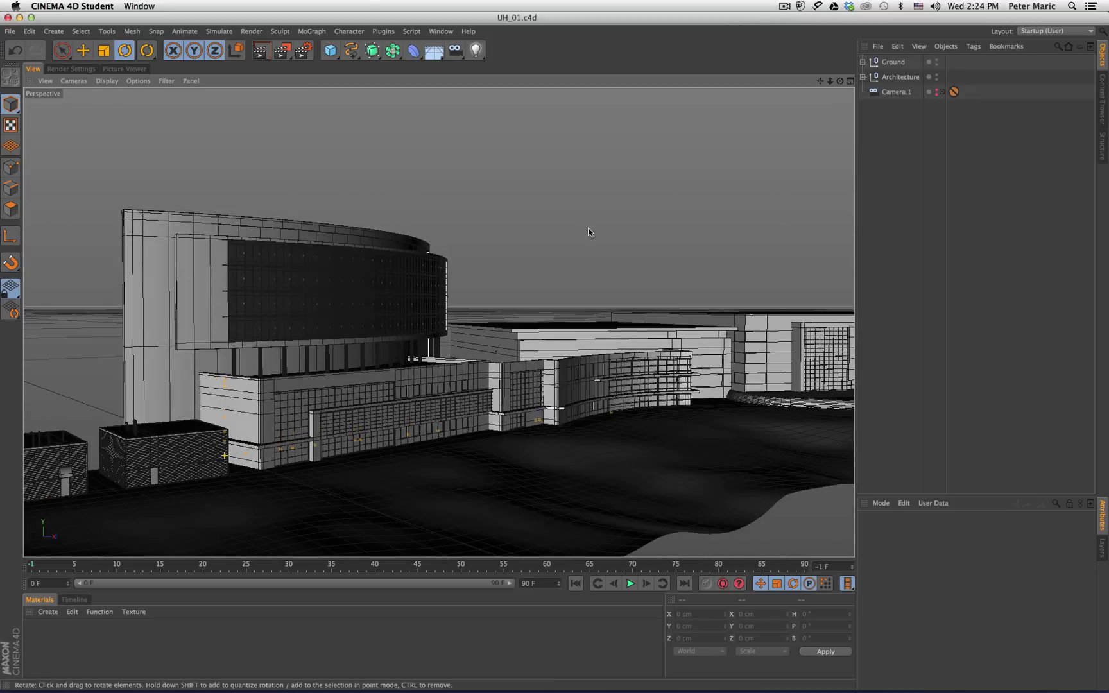
click(941, 92)
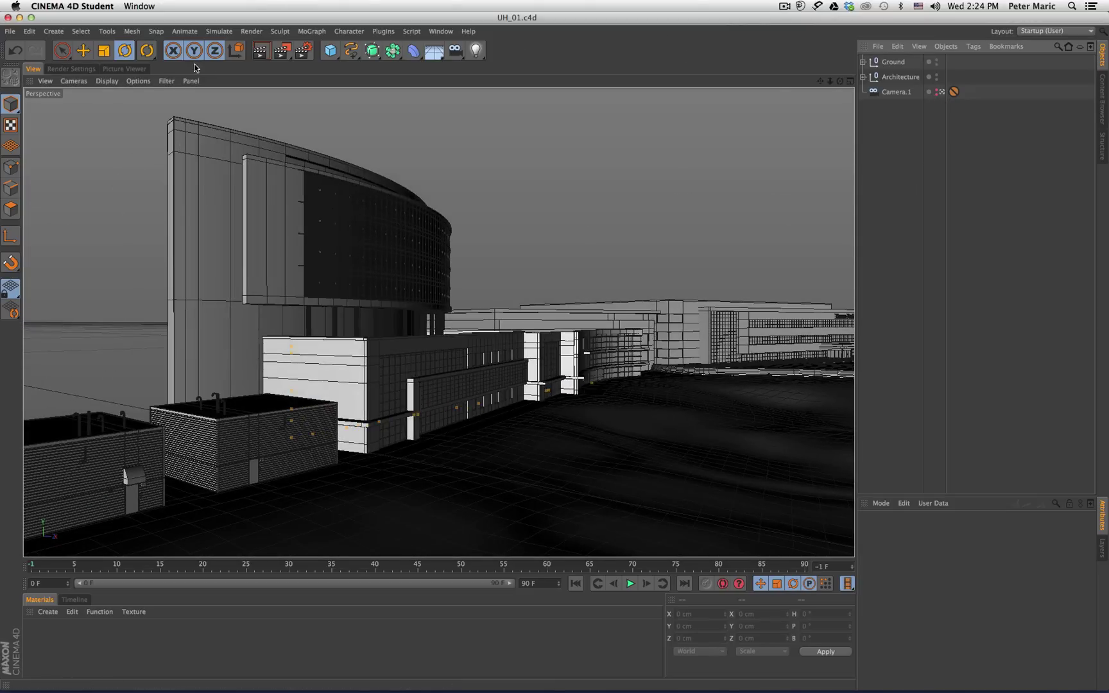
- Add the Cel Renderer effect to the render settings and show its properties
click(77, 69)
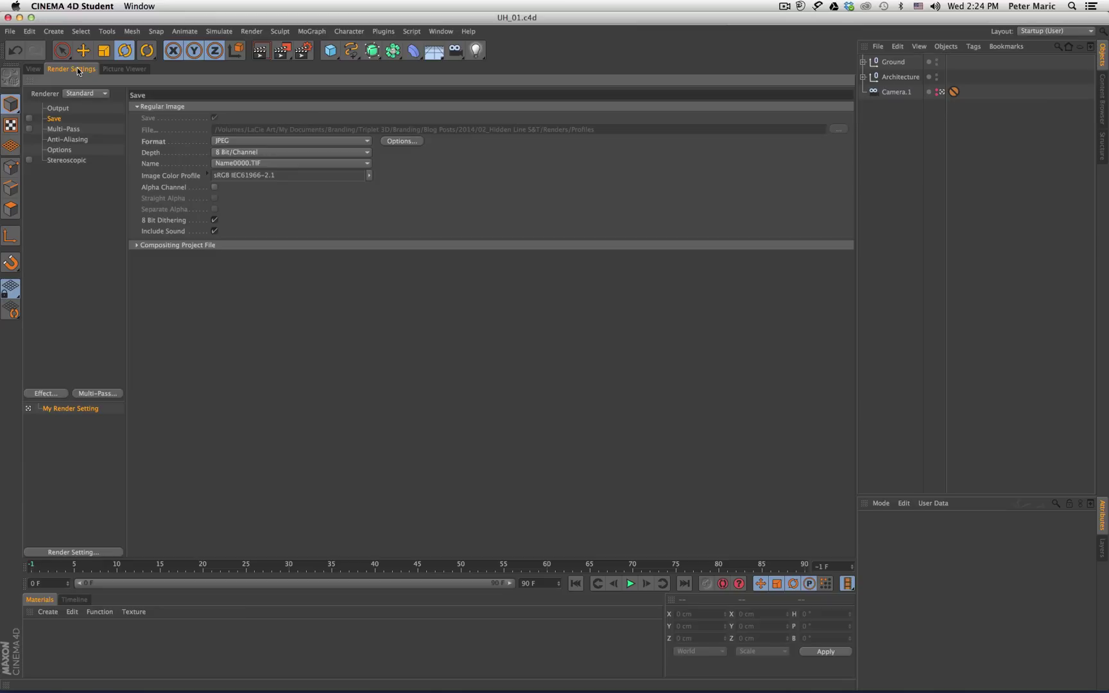
click(46, 393)
click(108, 451)
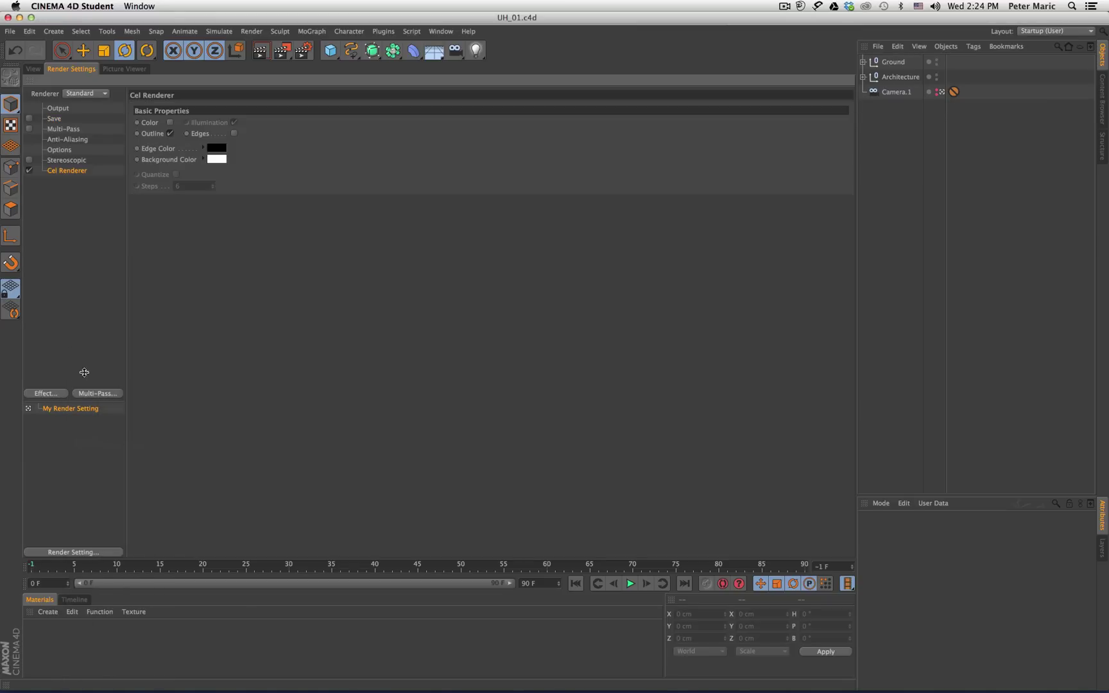
click(47, 393)
click(65, 225)
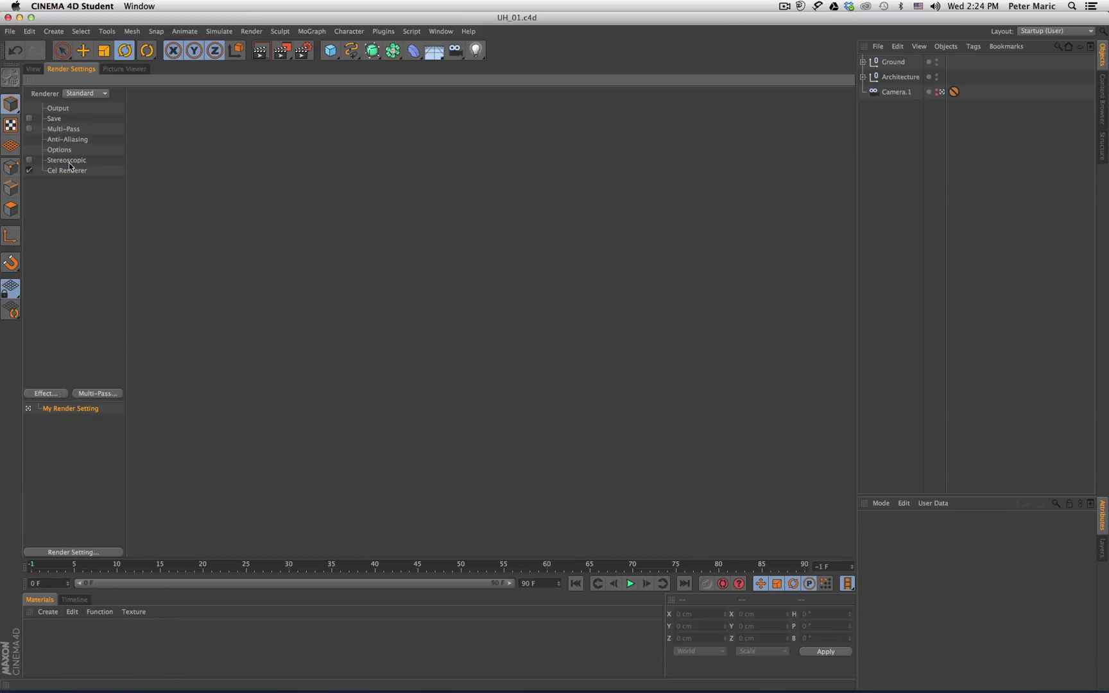
click(70, 171)
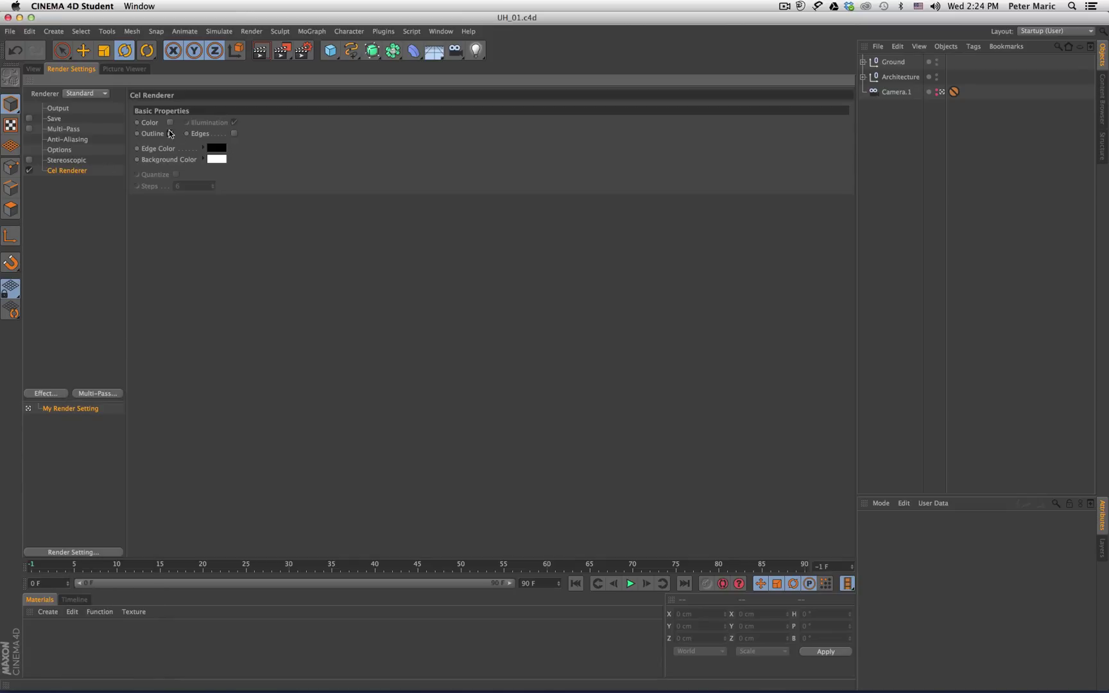
- Set the render output width to 2500 pixels
click(59, 109)
click(218, 118)
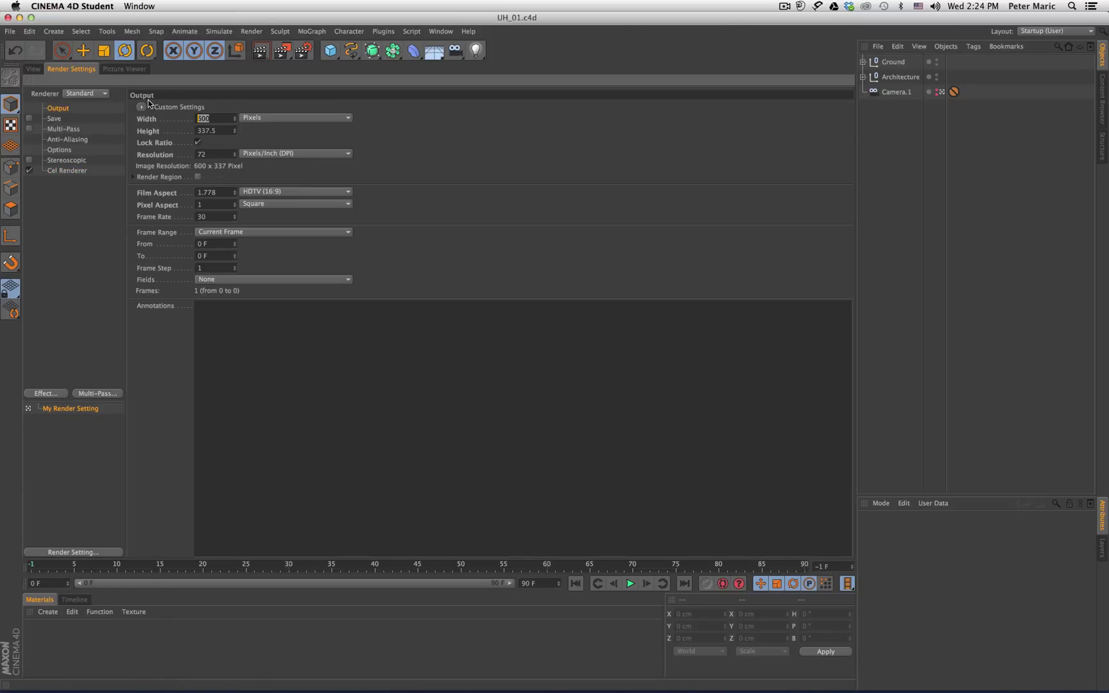
text(2500)
key(Return)
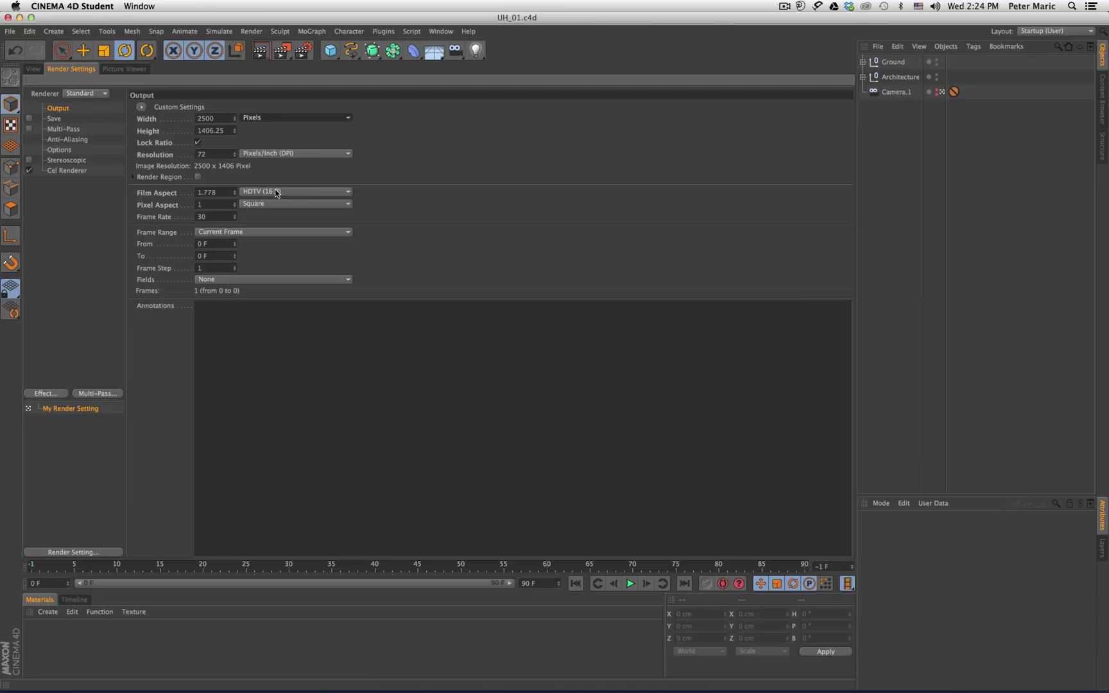
- Enable saving of the rendered image and set its file to Profiles in the Renders folder of 02_Hidden Line S&T
click(55, 119)
click(30, 118)
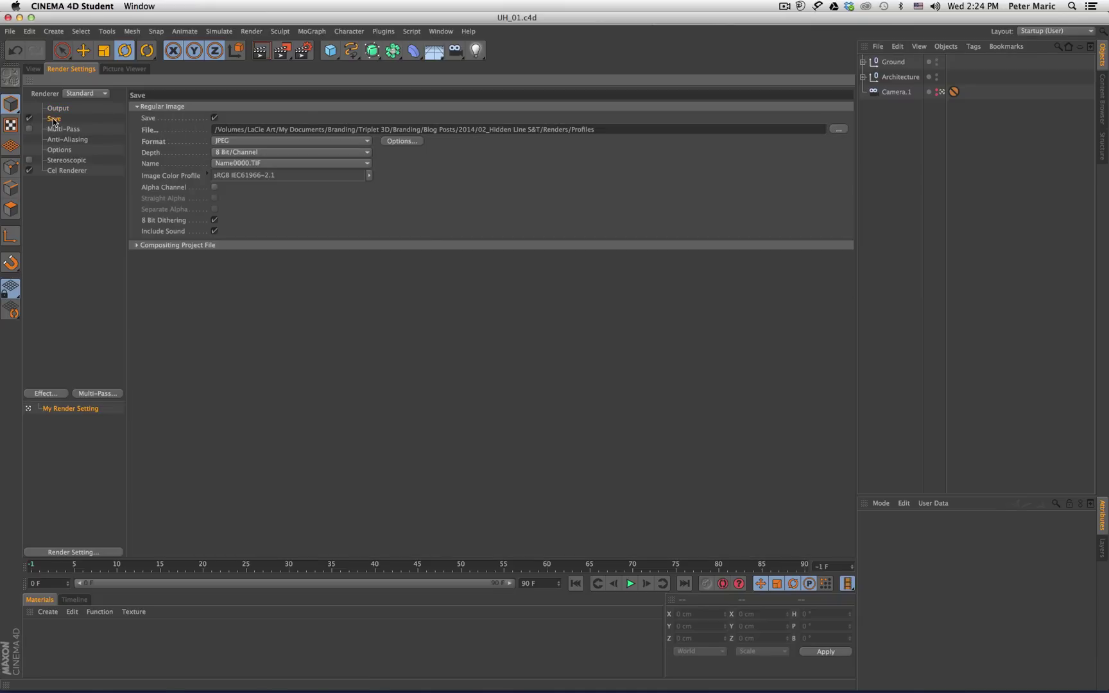
click(833, 128)
click(613, 158)
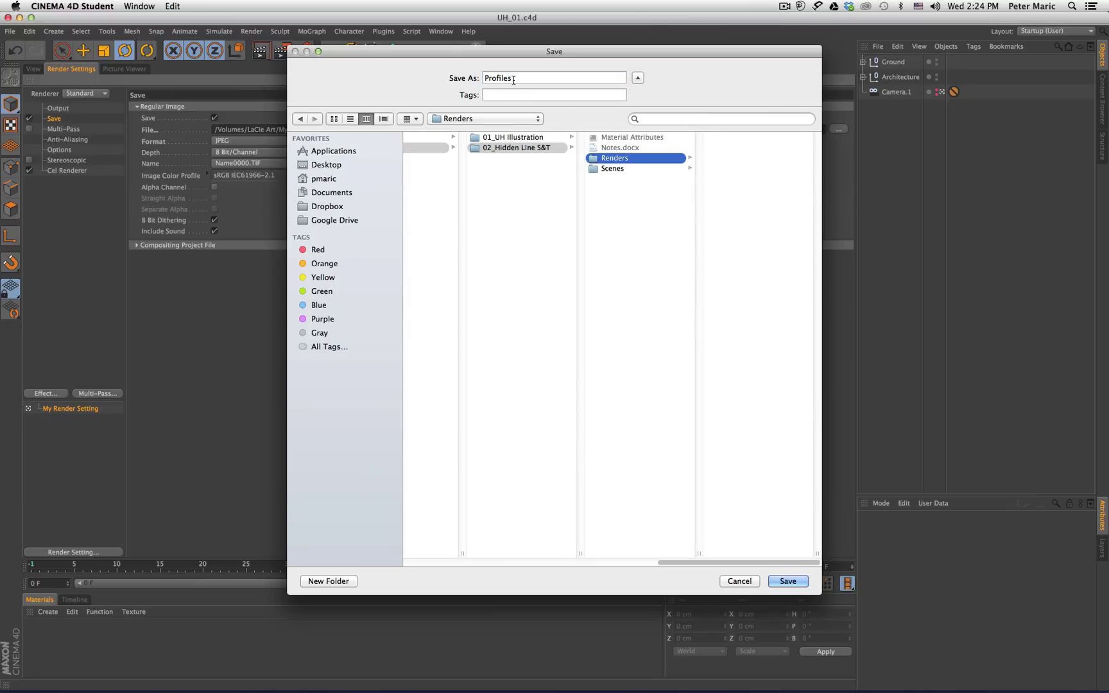
click(784, 582)
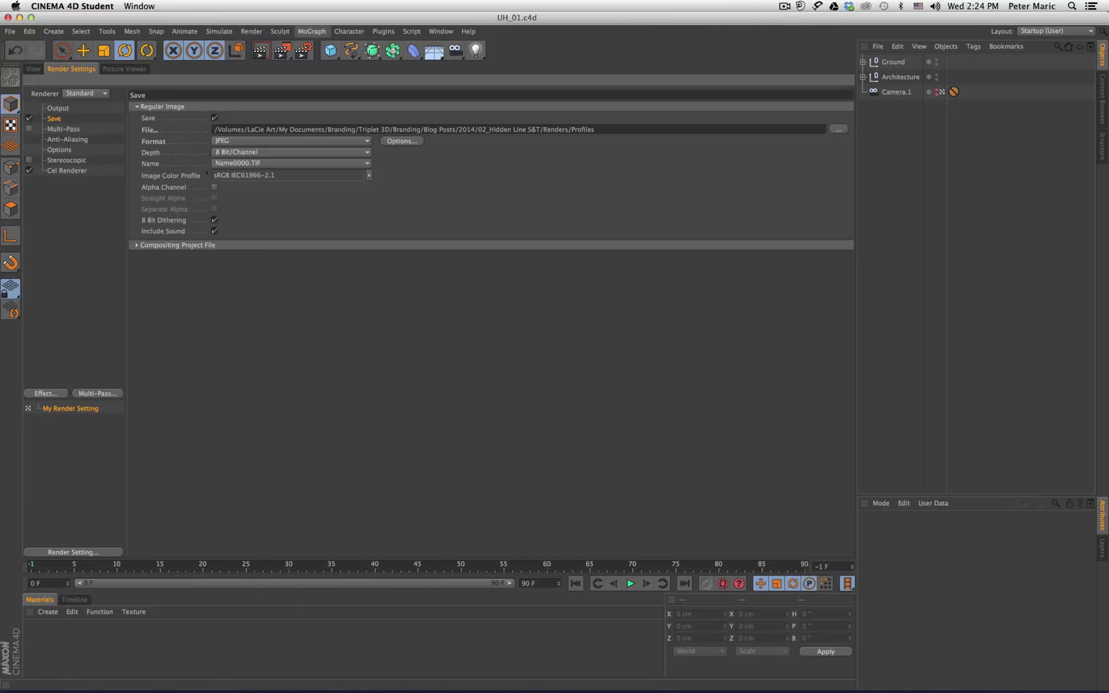
- Render the camera view to the Picture Viewer and inspect the outline linework of the buildings up close
click(281, 50)
scroll(490, 354, down, 5)
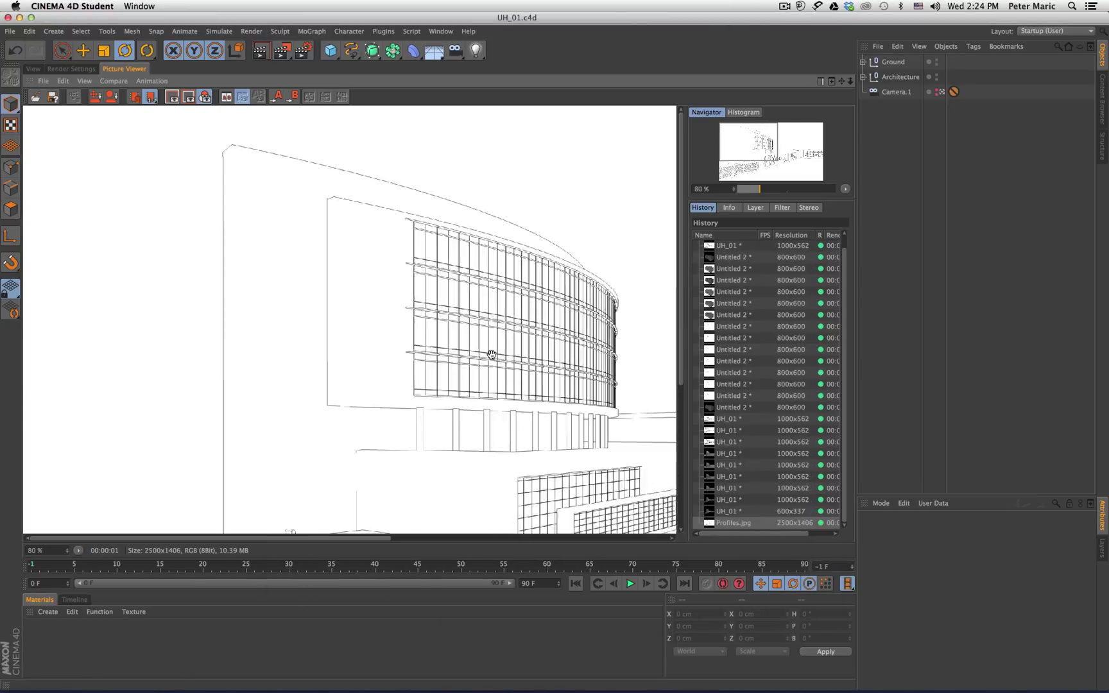
scroll(352, 309, up, 5)
drag(301, 231, 577, 370)
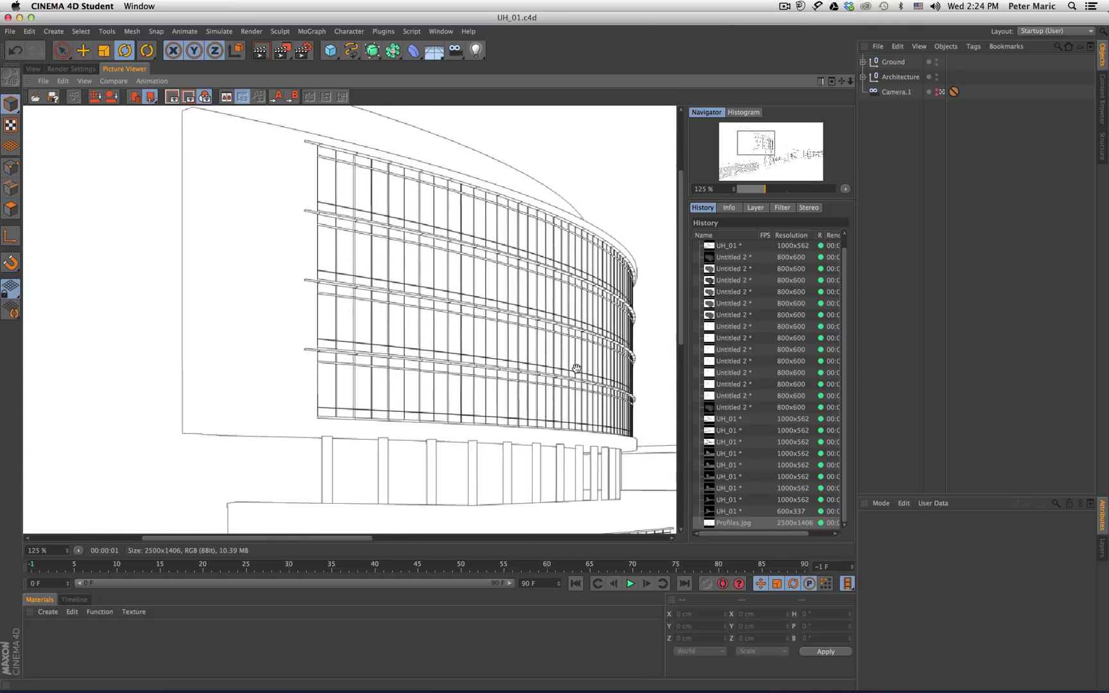
scroll(316, 234, up, 4)
scroll(315, 234, down, 5)
scroll(316, 233, down, 3)
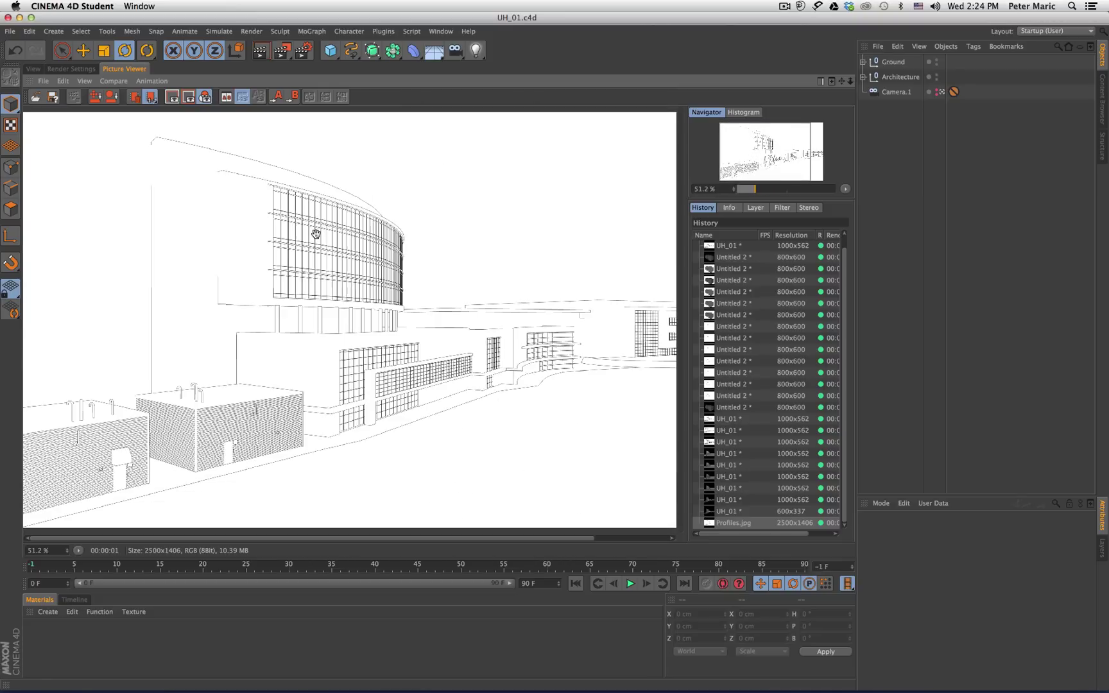
scroll(543, 357, down, 1)
scroll(554, 363, up, 4)
scroll(554, 362, down, 4)
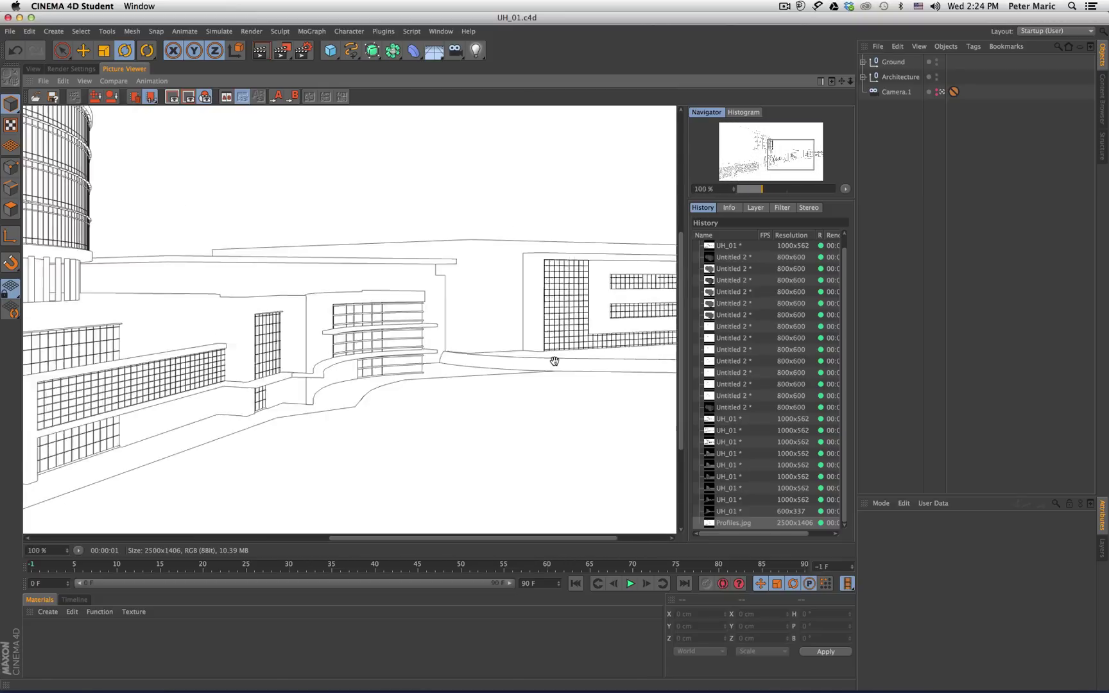
- Enable Edges in the Cel Renderer effect
click(71, 69)
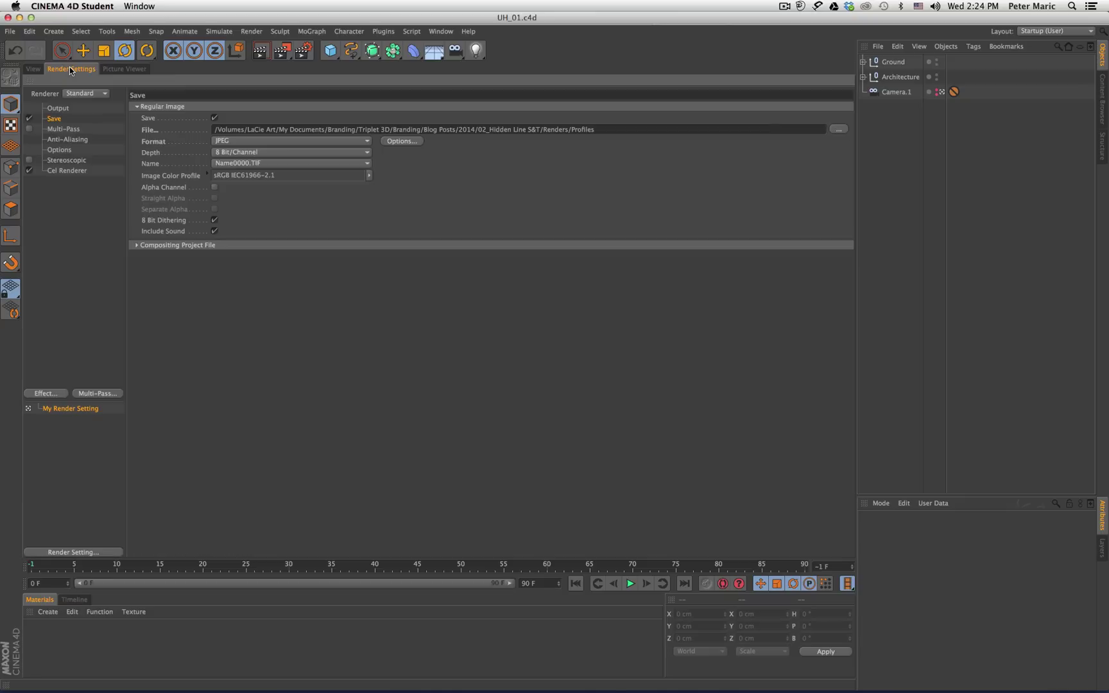
click(73, 172)
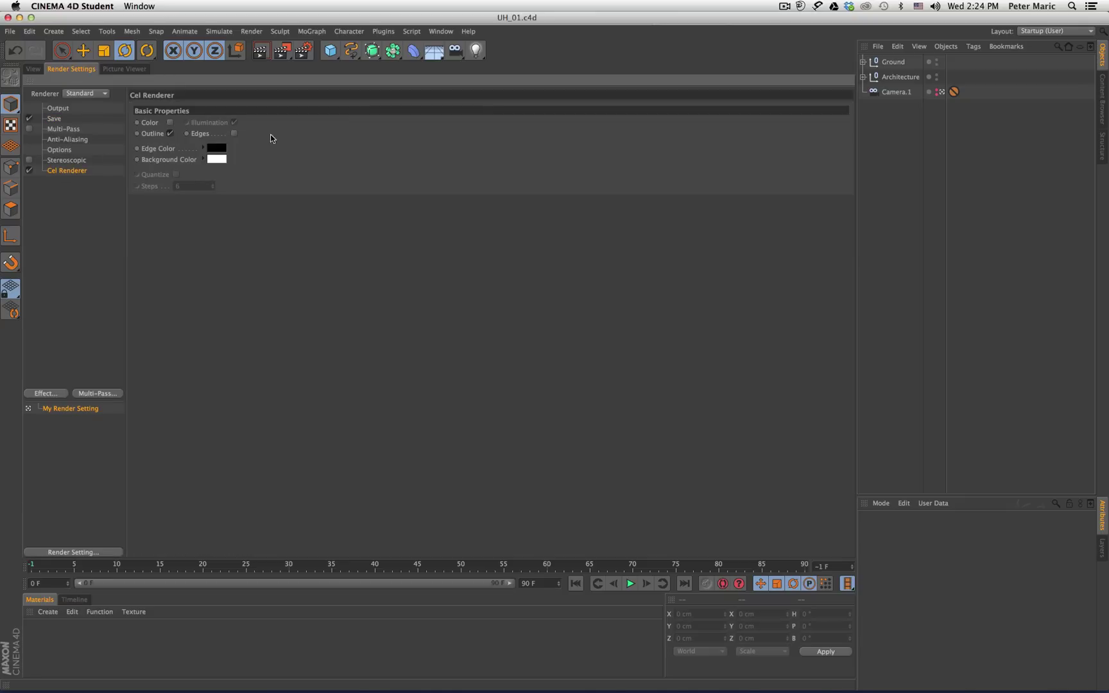
click(234, 134)
- Change the render's save file name to Edges in the same Renders folder
click(54, 119)
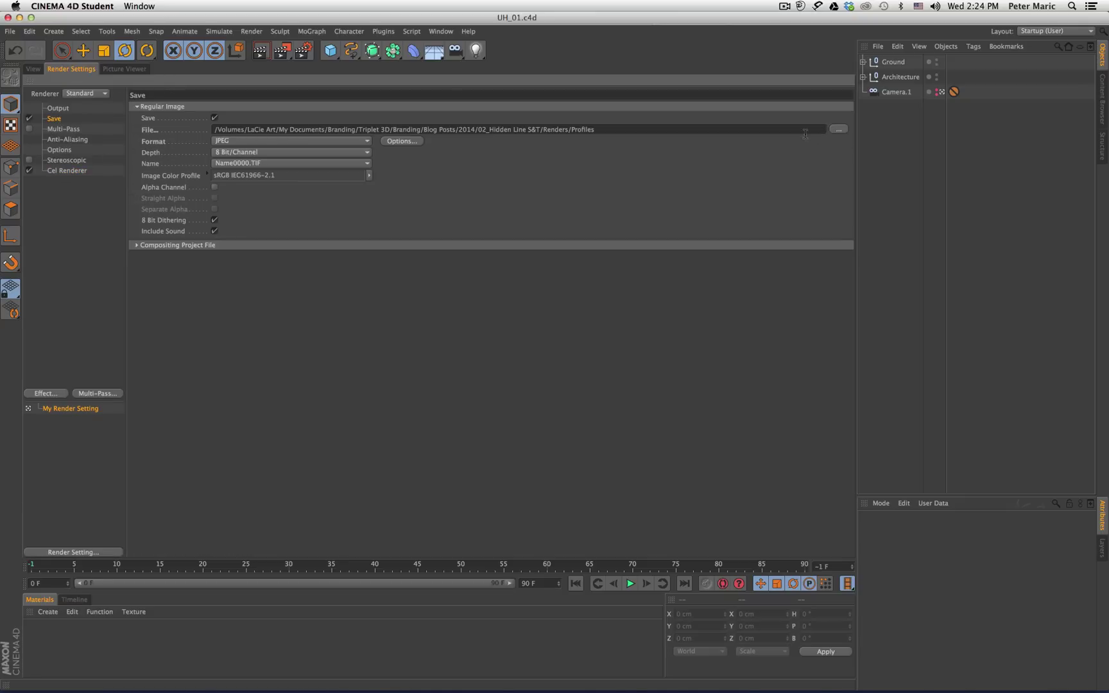
click(838, 129)
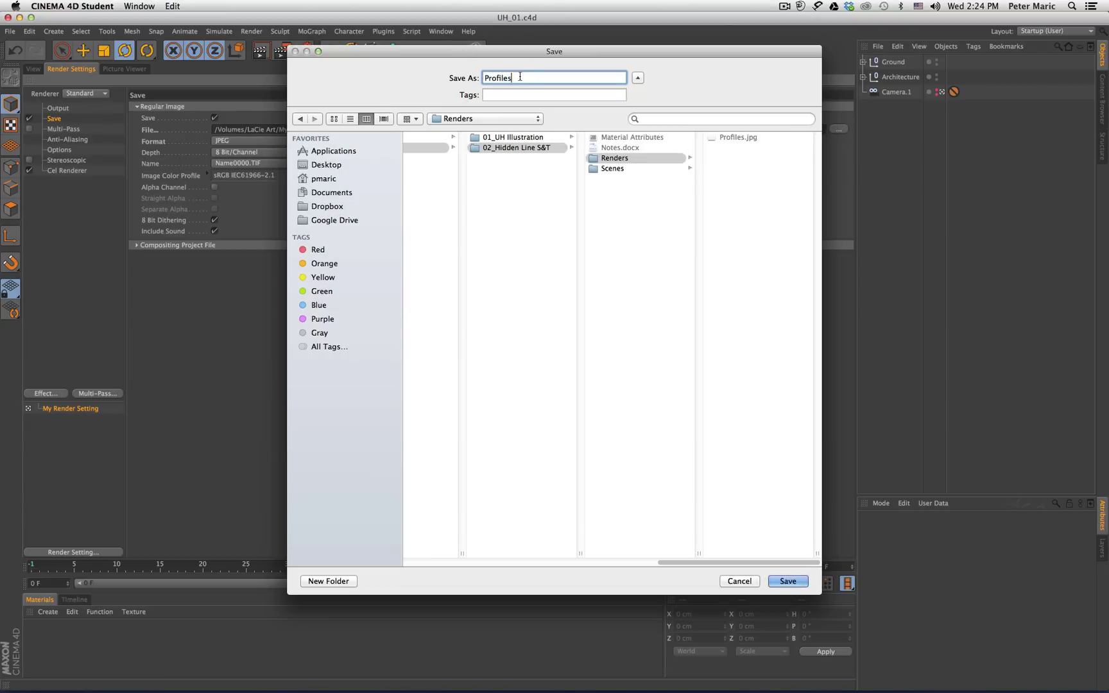
text(Edges)
key(Return)
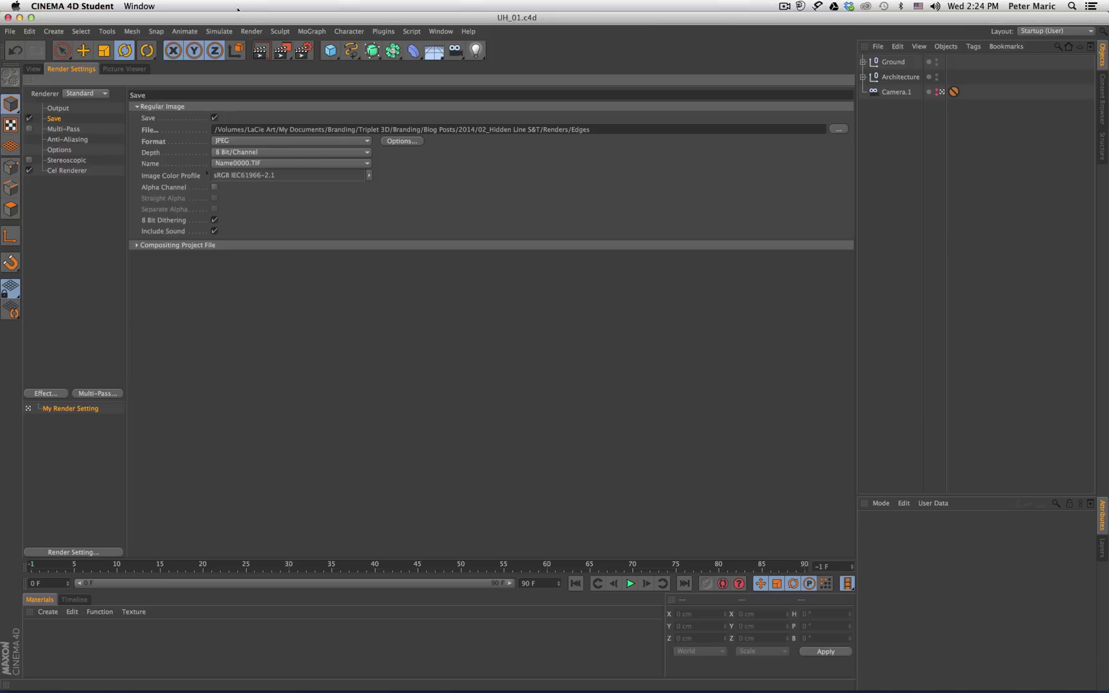
- Render the edges version to the Picture Viewer and inspect the polygon edges on the buildings and ground
click(281, 50)
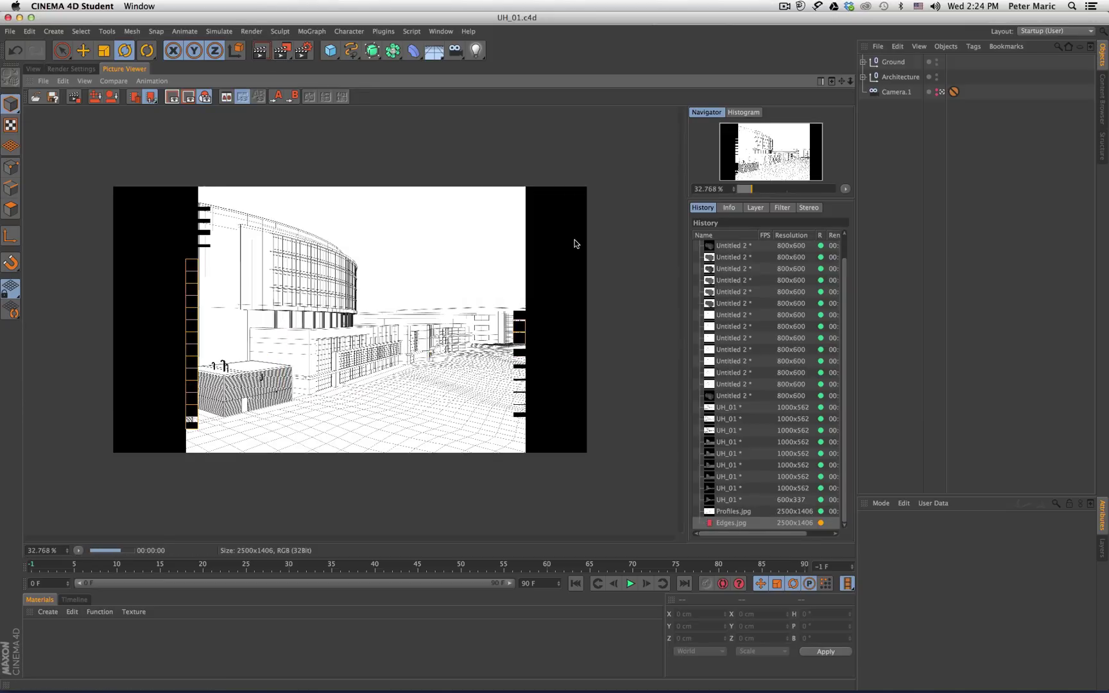
scroll(324, 321, up, 5)
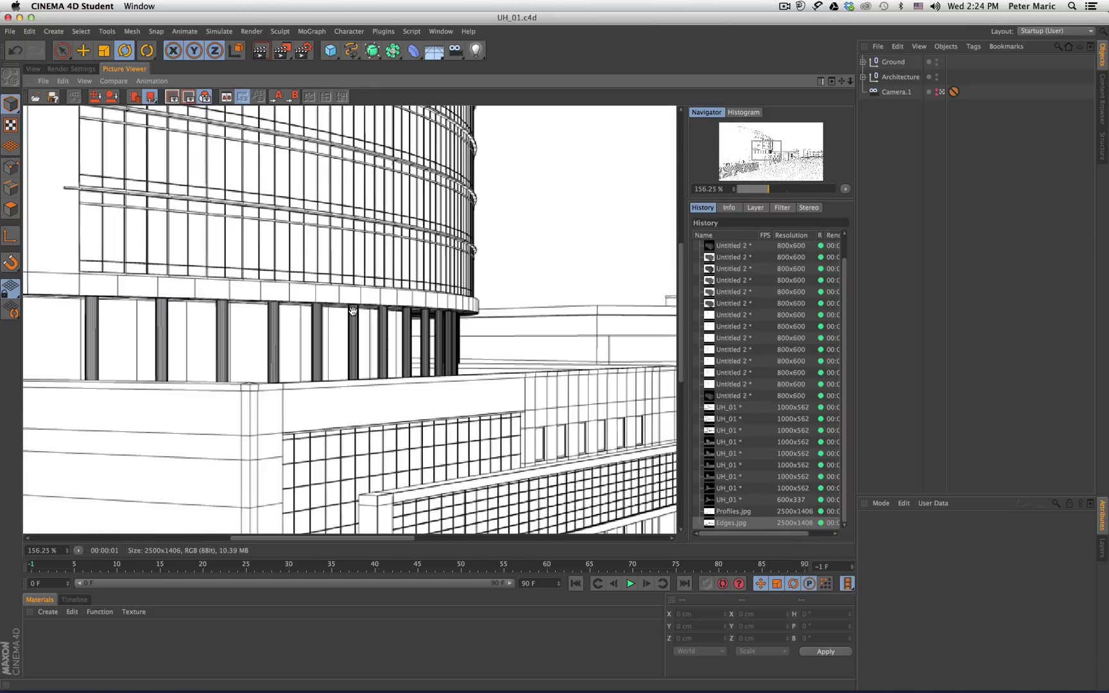
scroll(291, 424, up, 5)
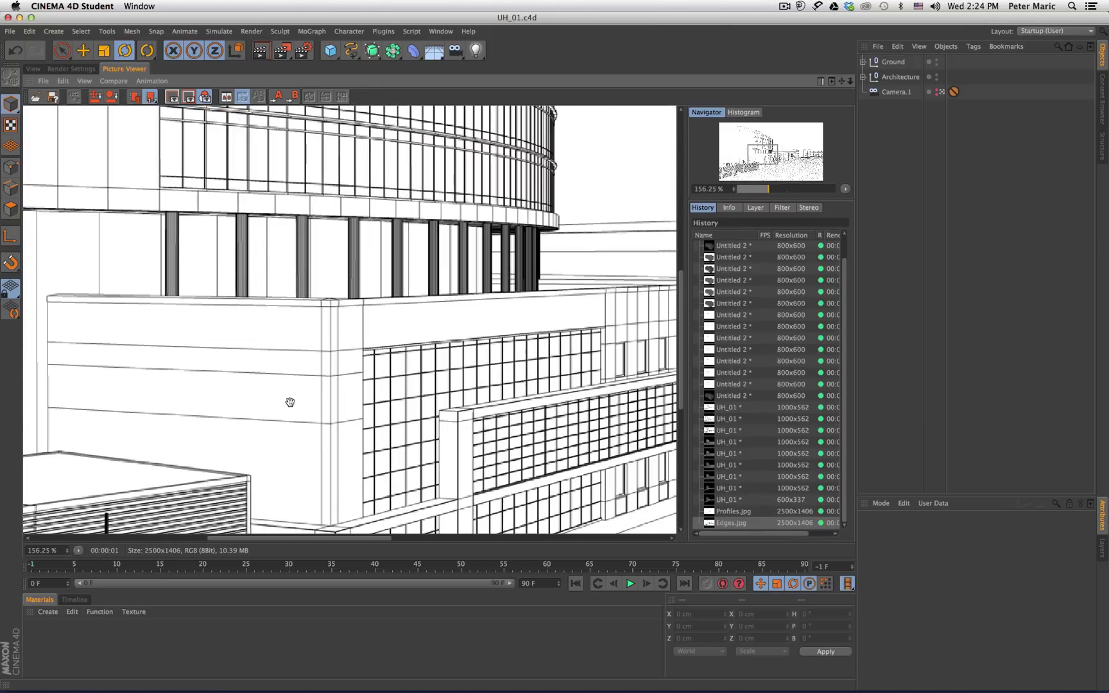
scroll(422, 505, down, 7)
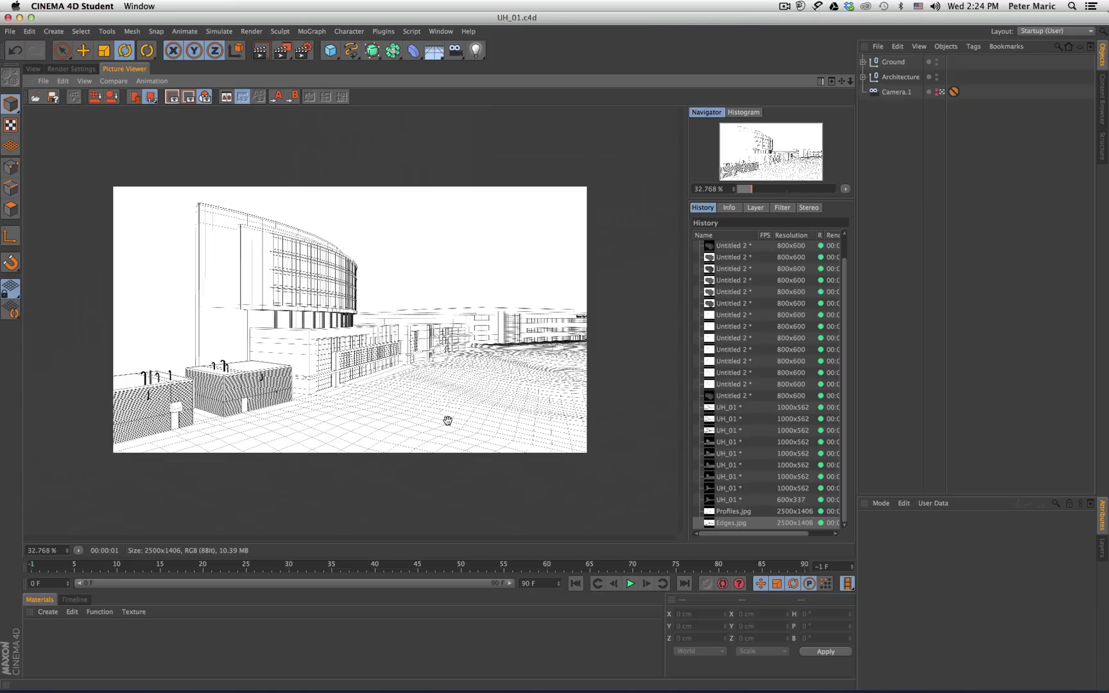
scroll(442, 326, up, 5)
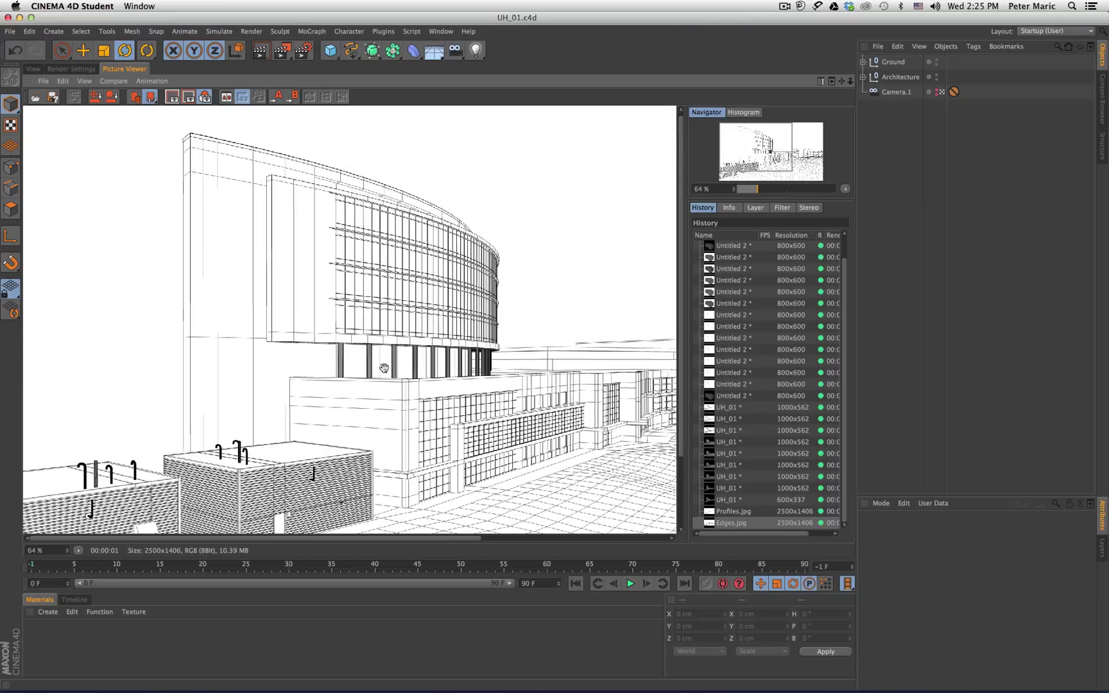
scroll(403, 369, down, 5)
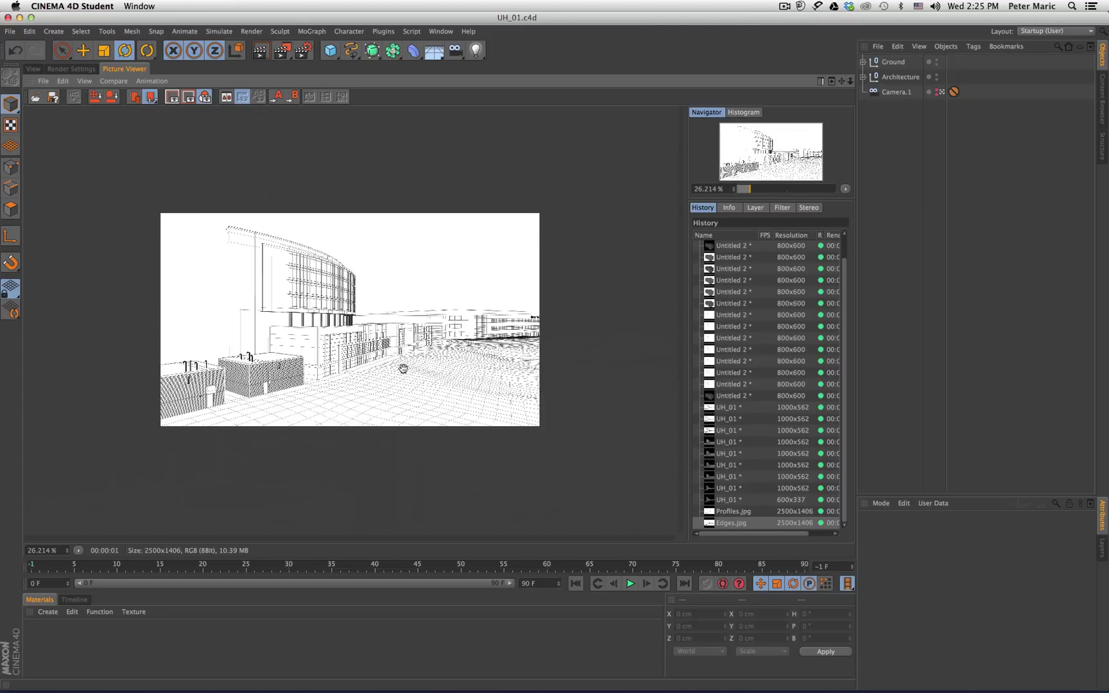
click(71, 68)
click(74, 208)
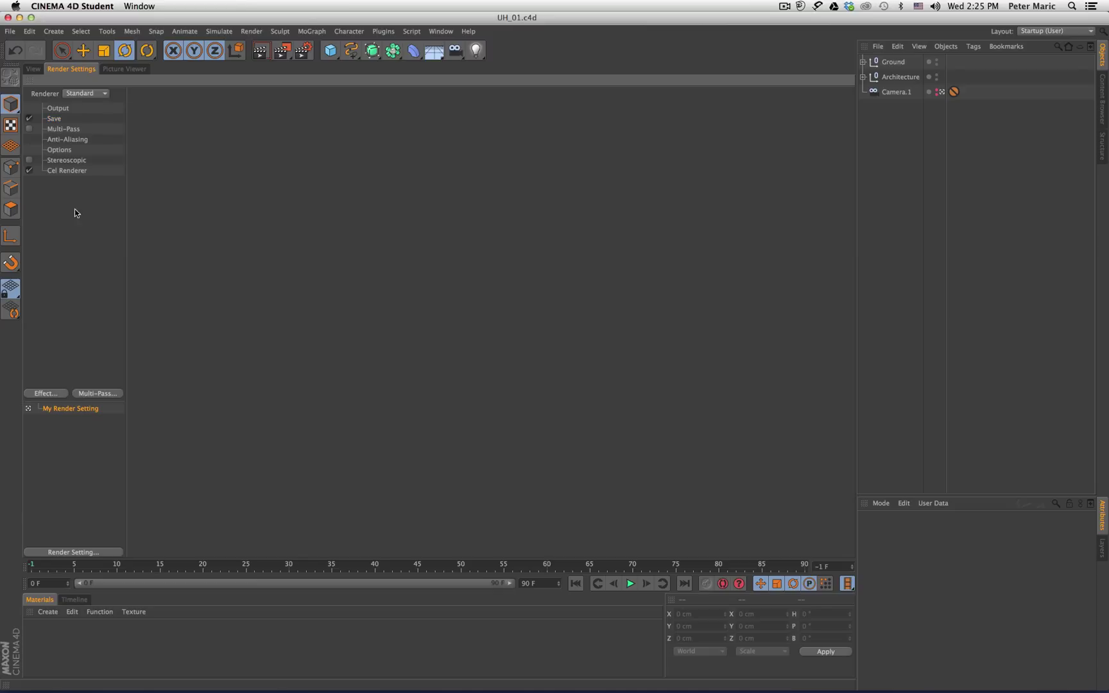
click(34, 68)
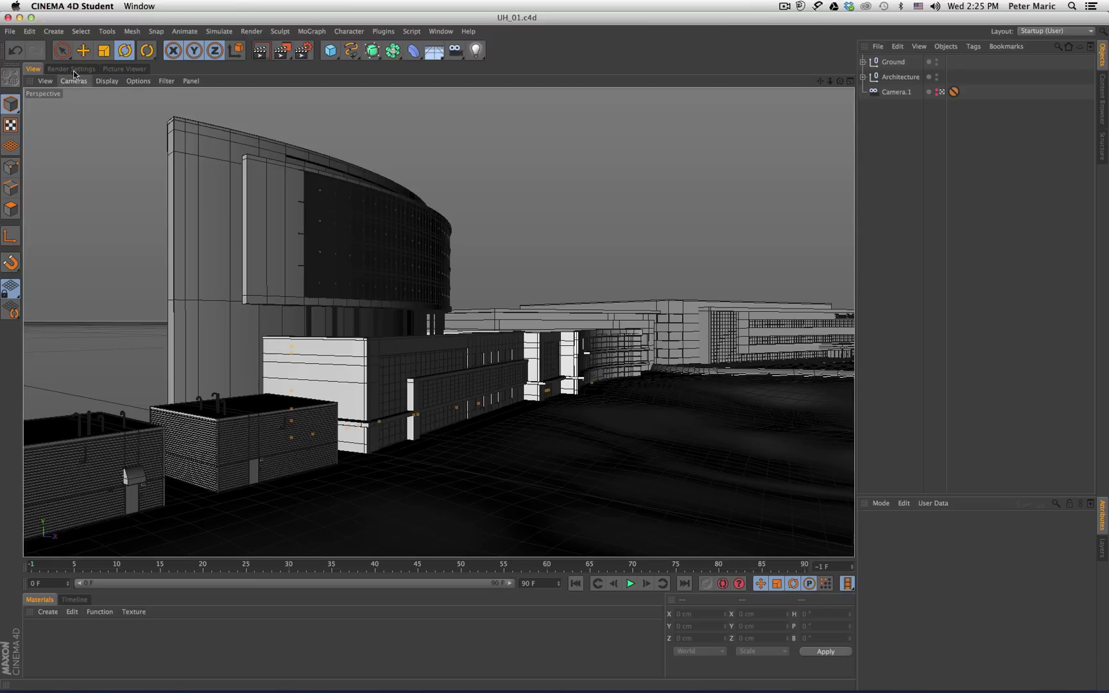
click(70, 68)
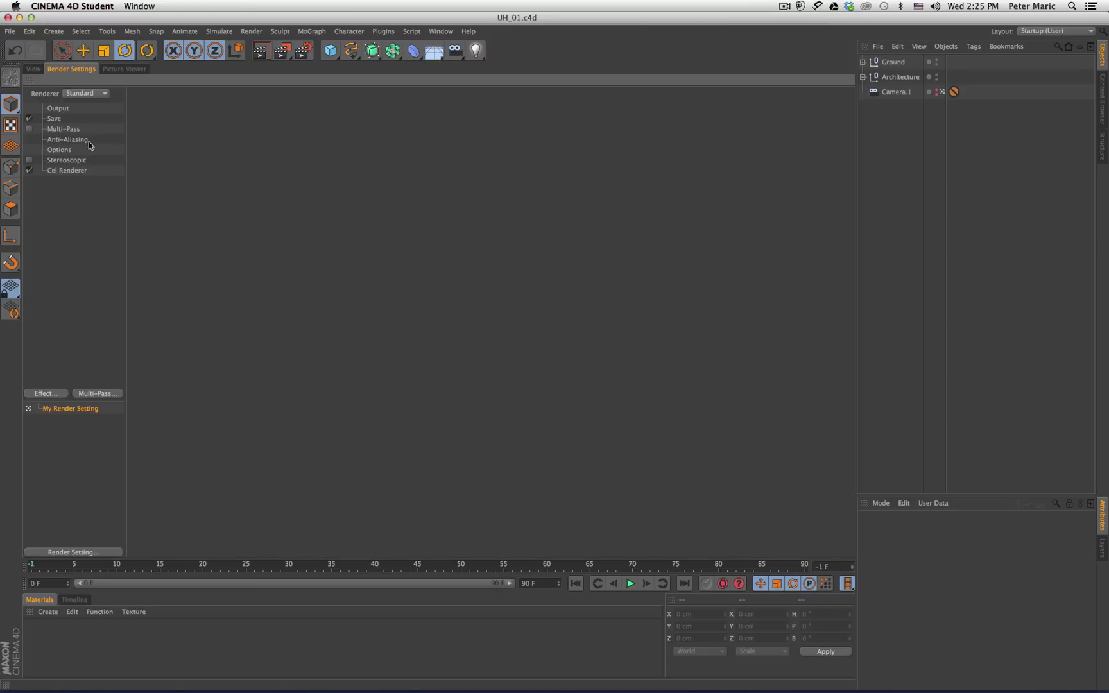
- Switch to the open Untitled 2 scene and view its four cubes in perspective
click(33, 68)
click(440, 31)
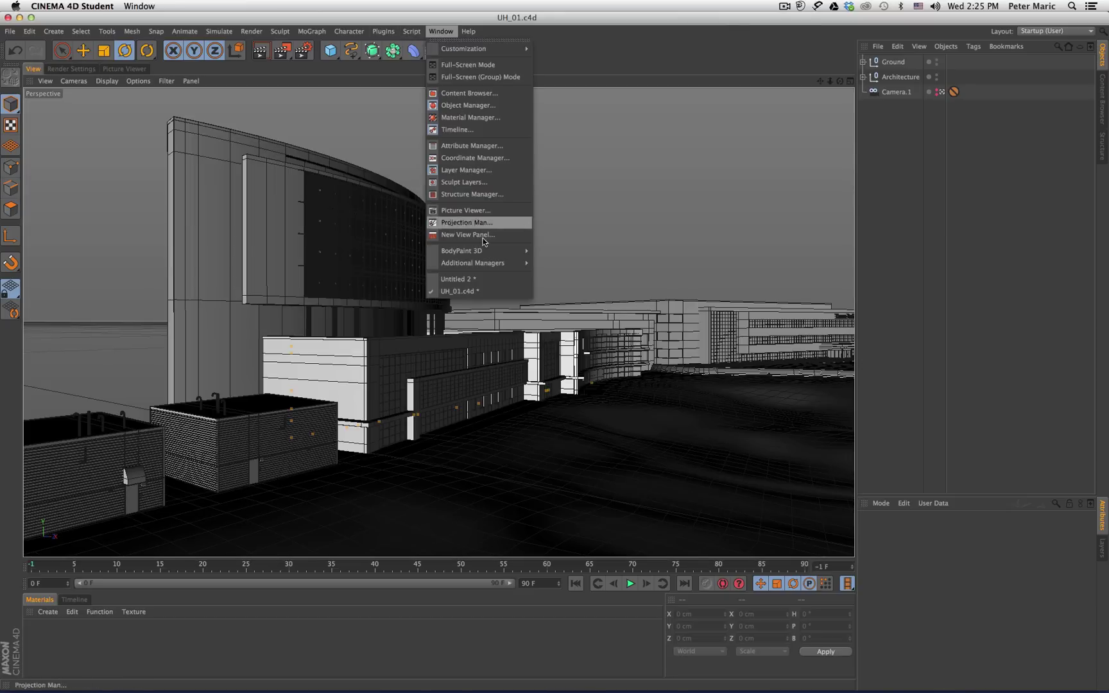
click(475, 279)
scroll(596, 216, down, 2)
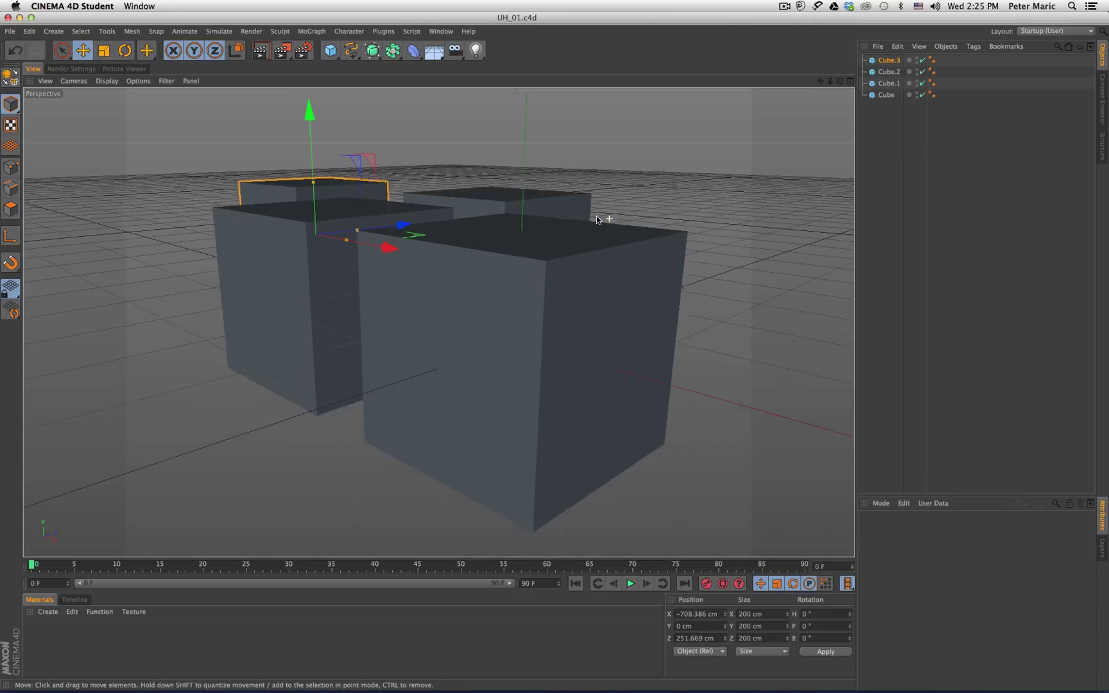
scroll(533, 203, up, 5)
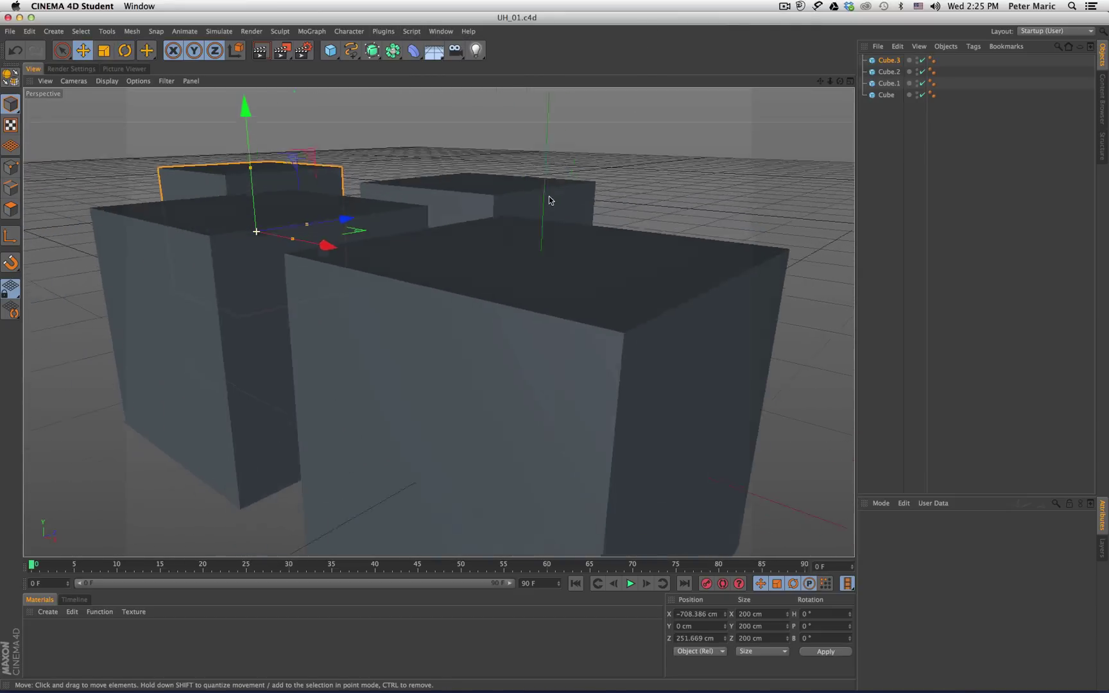
scroll(545, 203, down, 5)
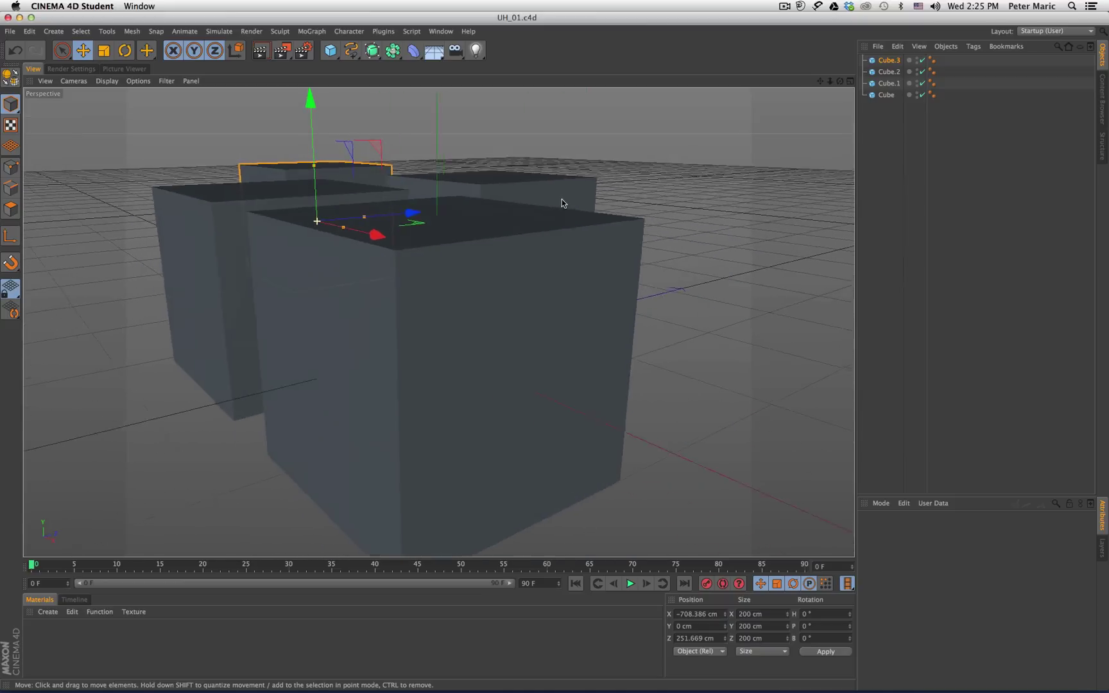
- Render the four cubes to the Picture Viewer without effects and again with the Sketch and Toon effect added
scroll(552, 199, up, 3)
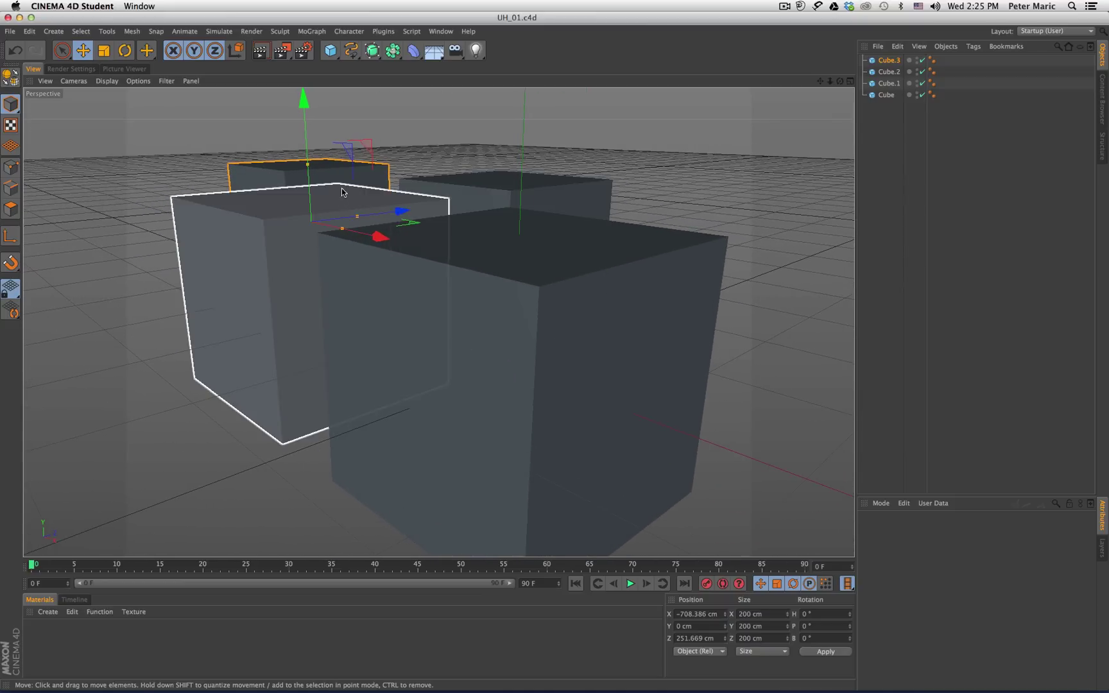
click(282, 51)
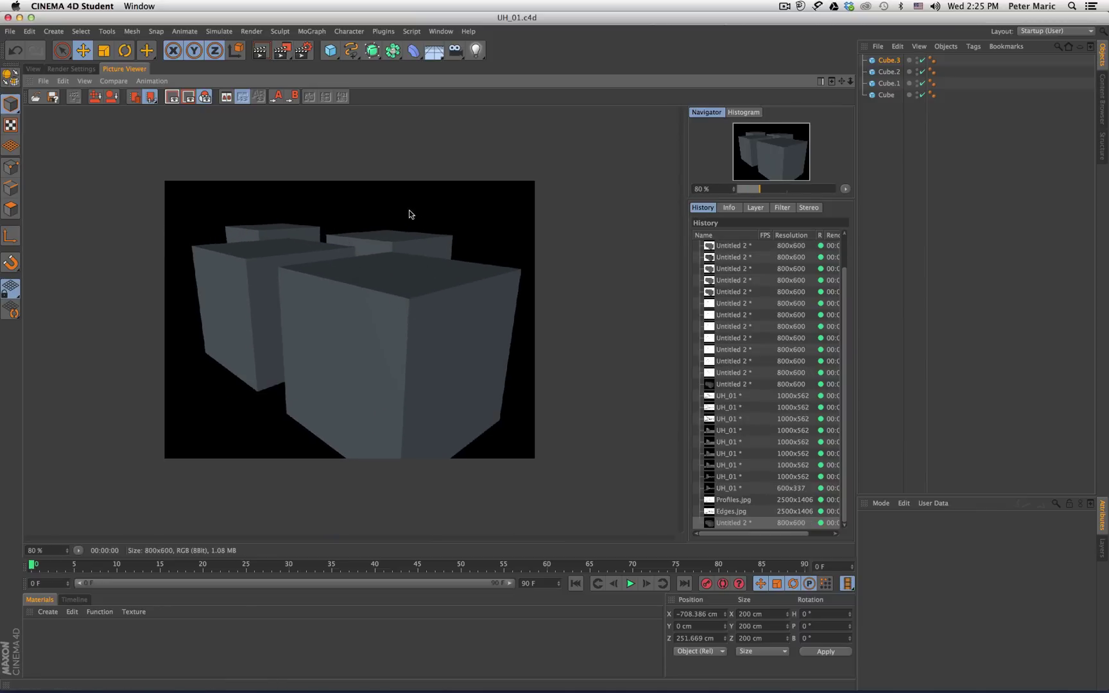
click(72, 69)
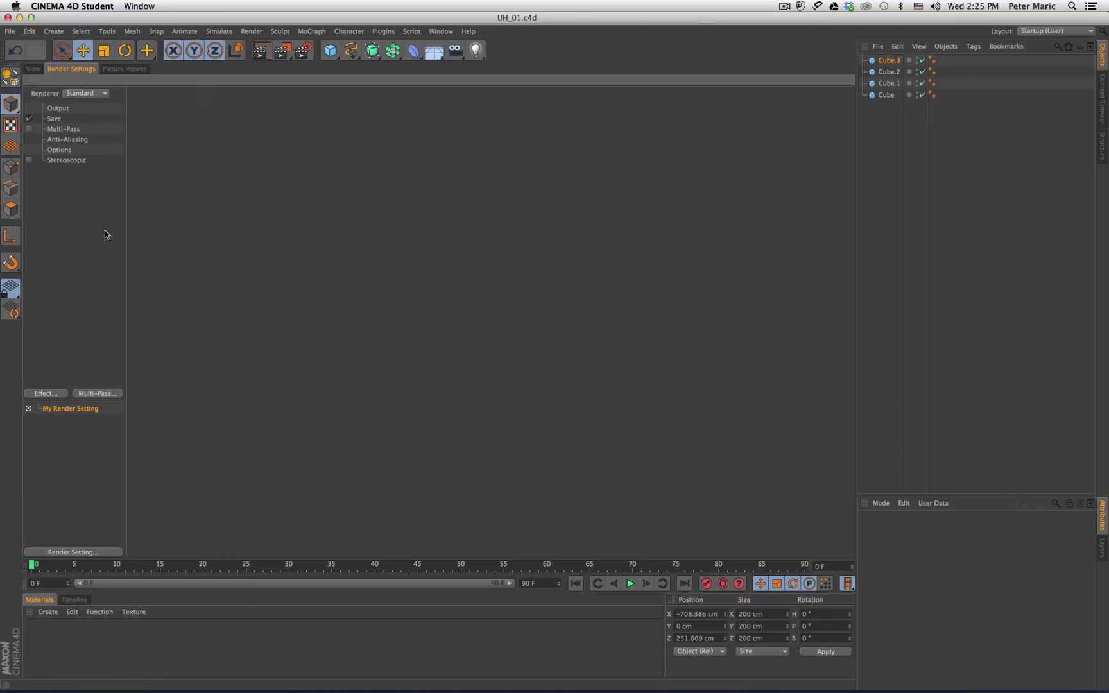
click(46, 394)
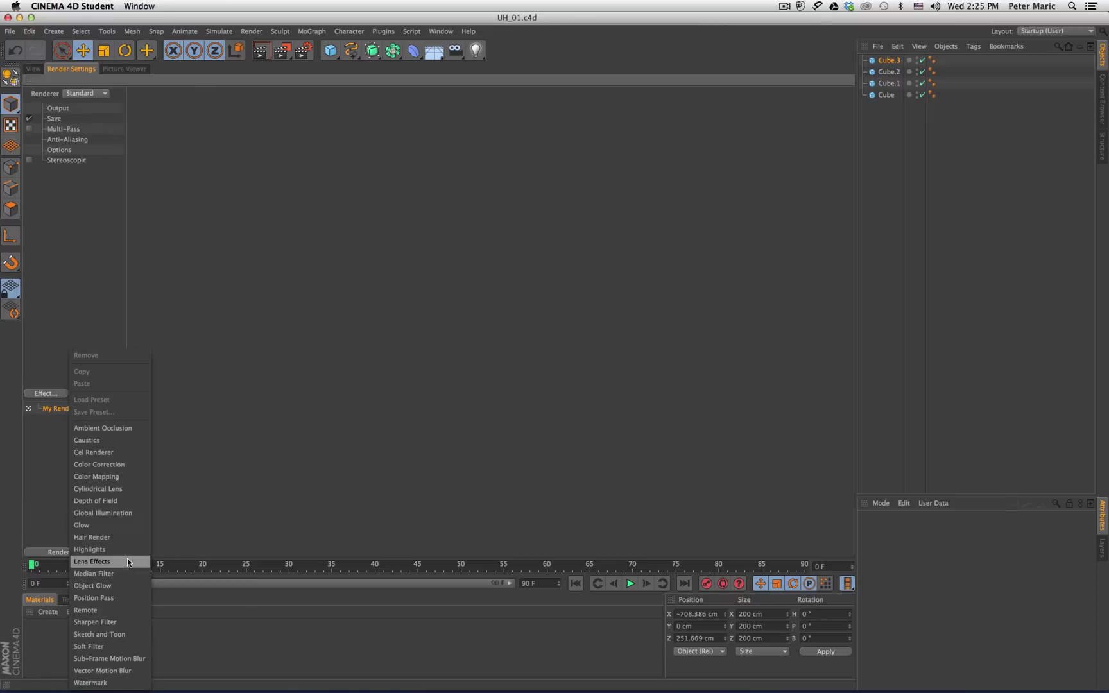
click(116, 635)
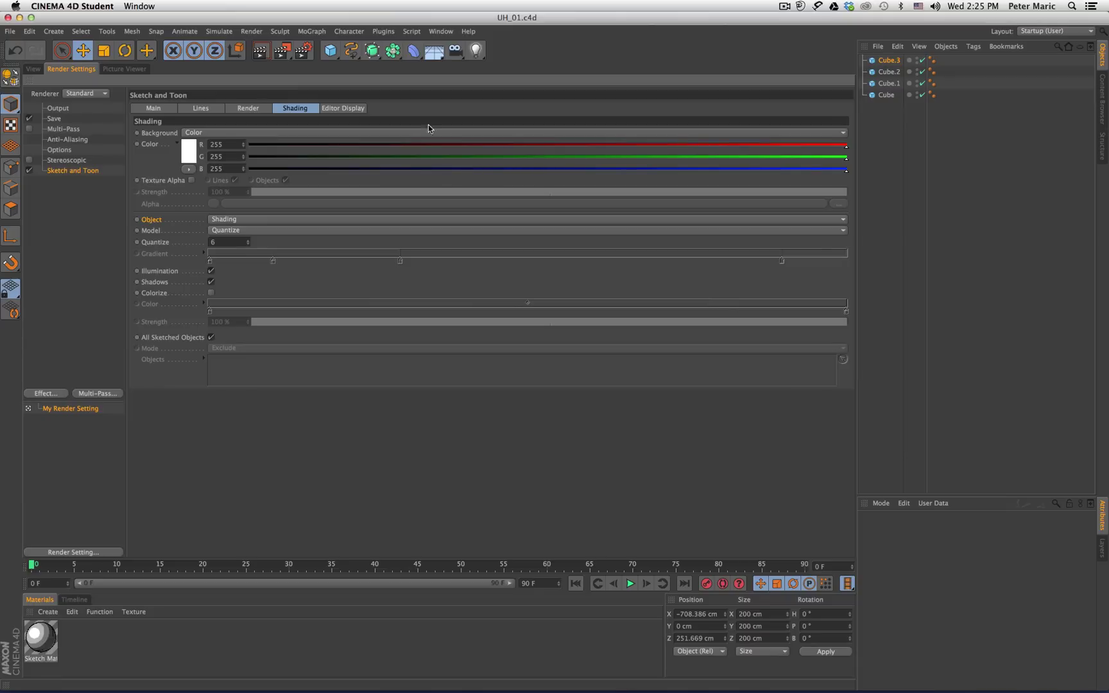
click(282, 51)
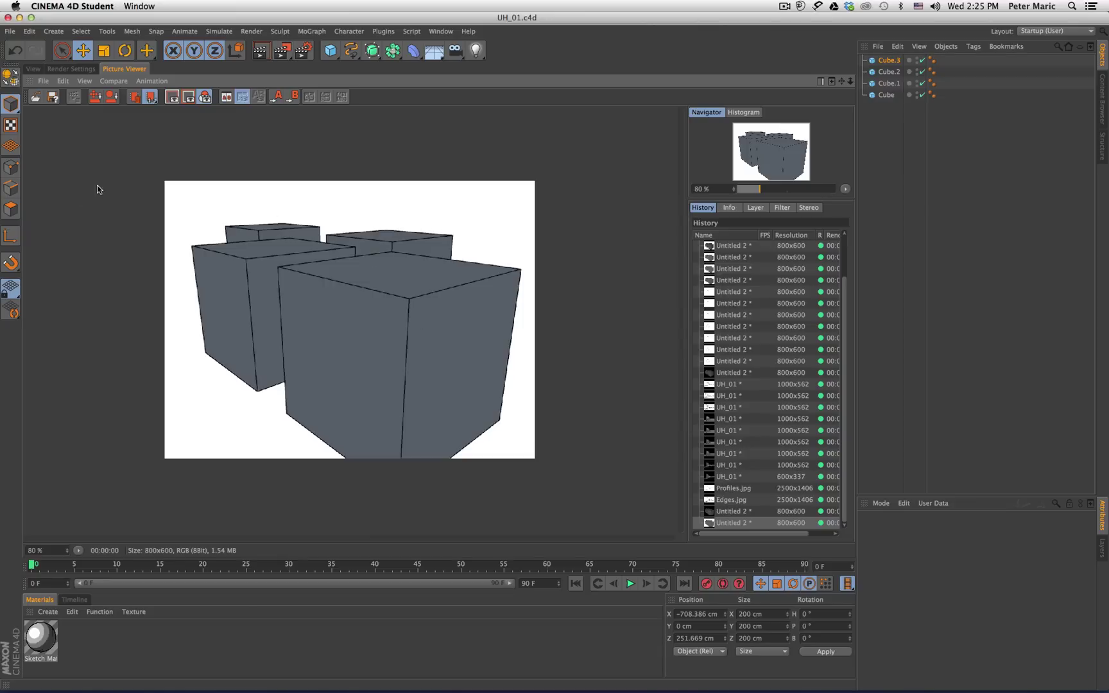
- Load the Tech (0.35 mm dashed line) sketch material from the Technical presets in the Content Browser
click(70, 69)
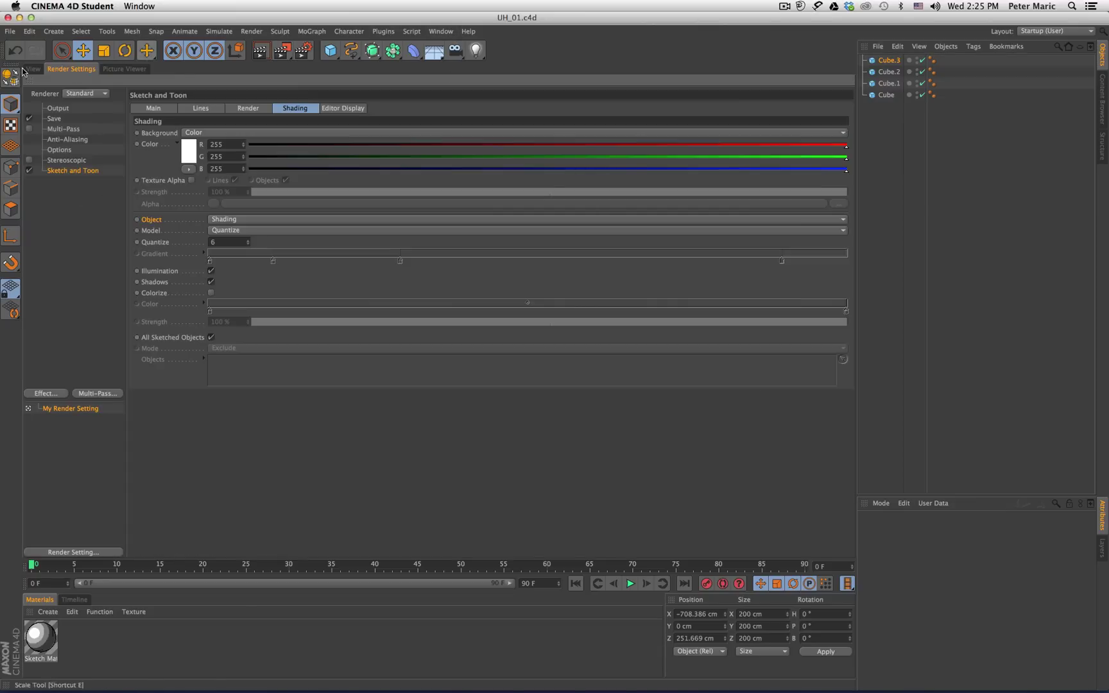
click(33, 69)
click(441, 31)
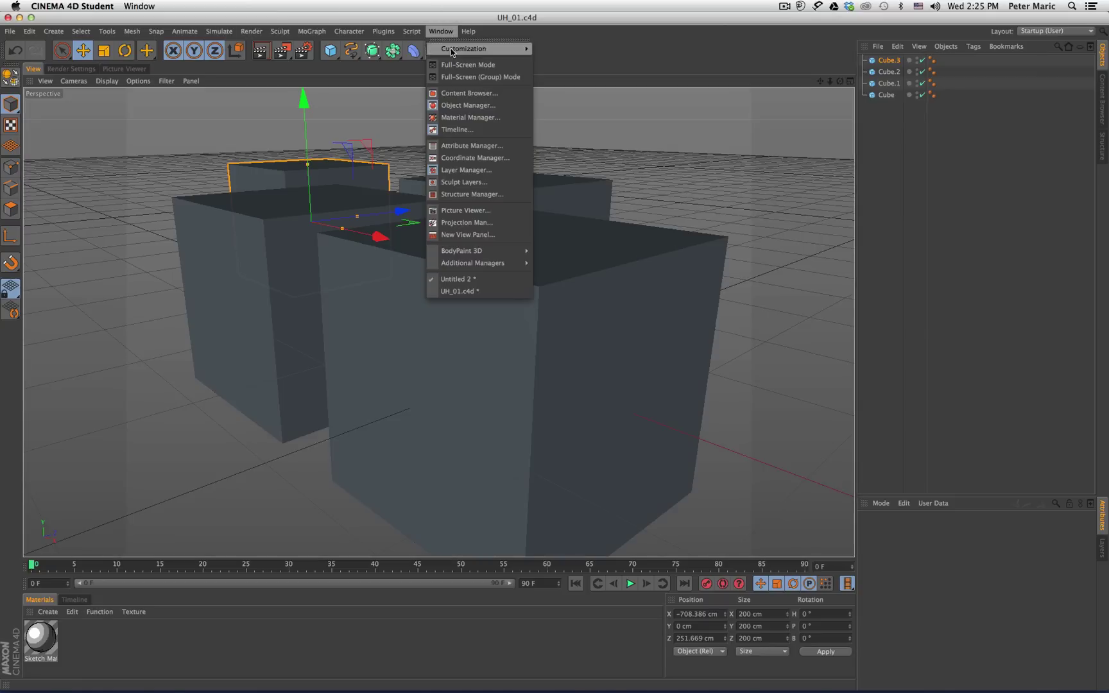
click(468, 94)
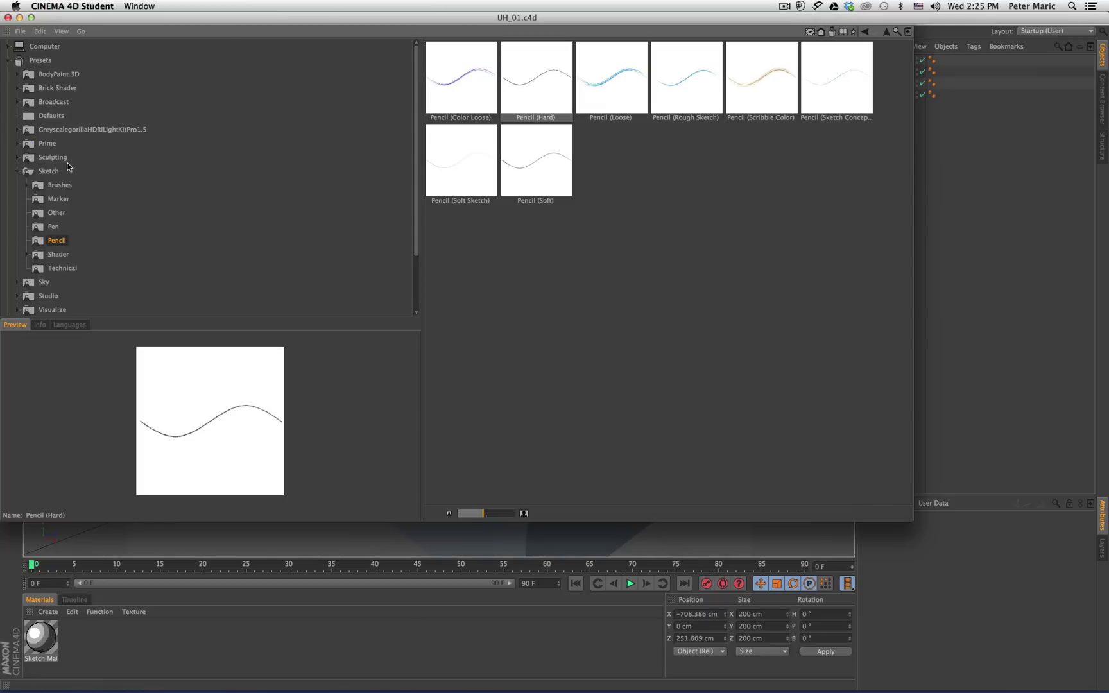
click(49, 171)
click(66, 270)
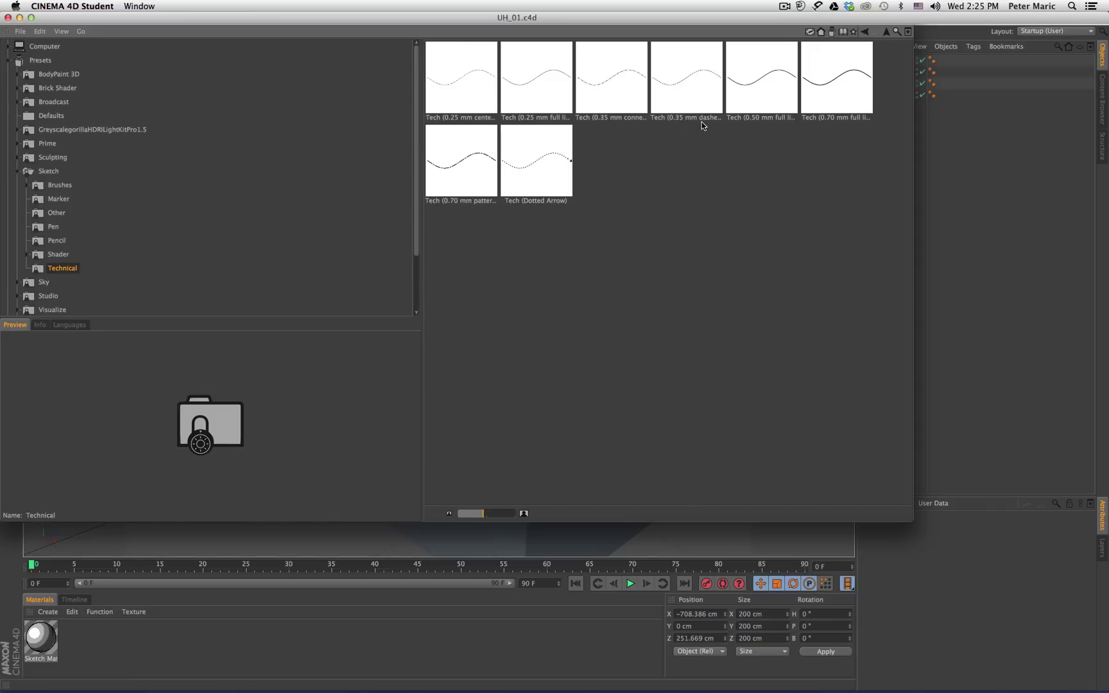
double_click(682, 82)
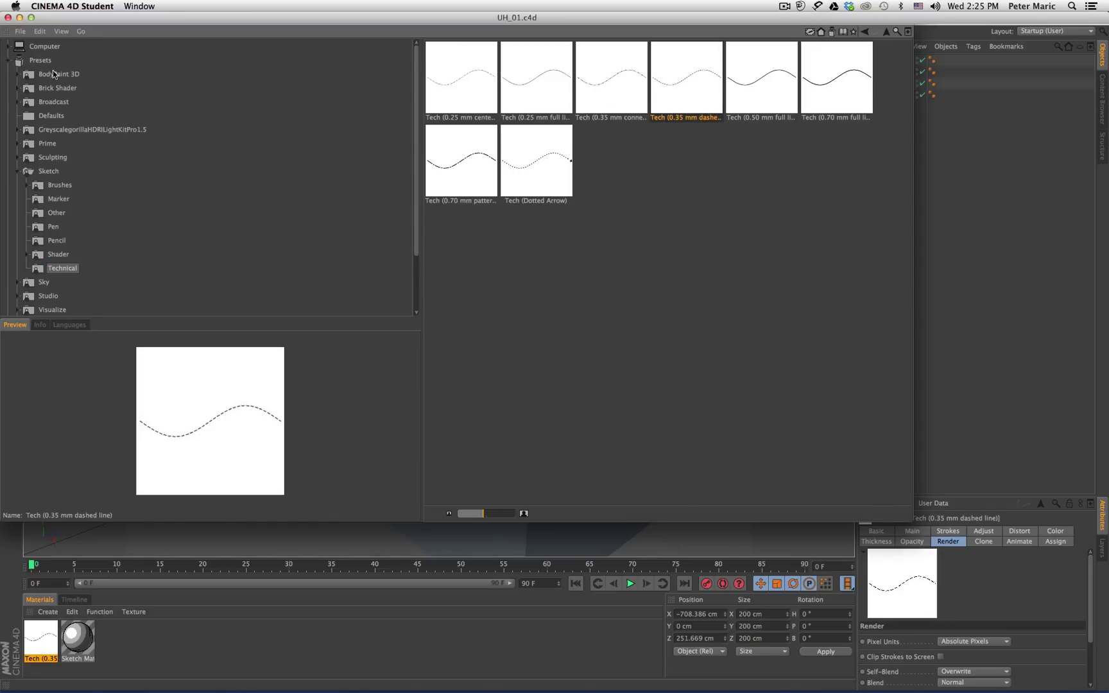
click(8, 17)
- Delete the default Sketch Mat material and render the cubes with only the dashed-line material in the scene
click(292, 644)
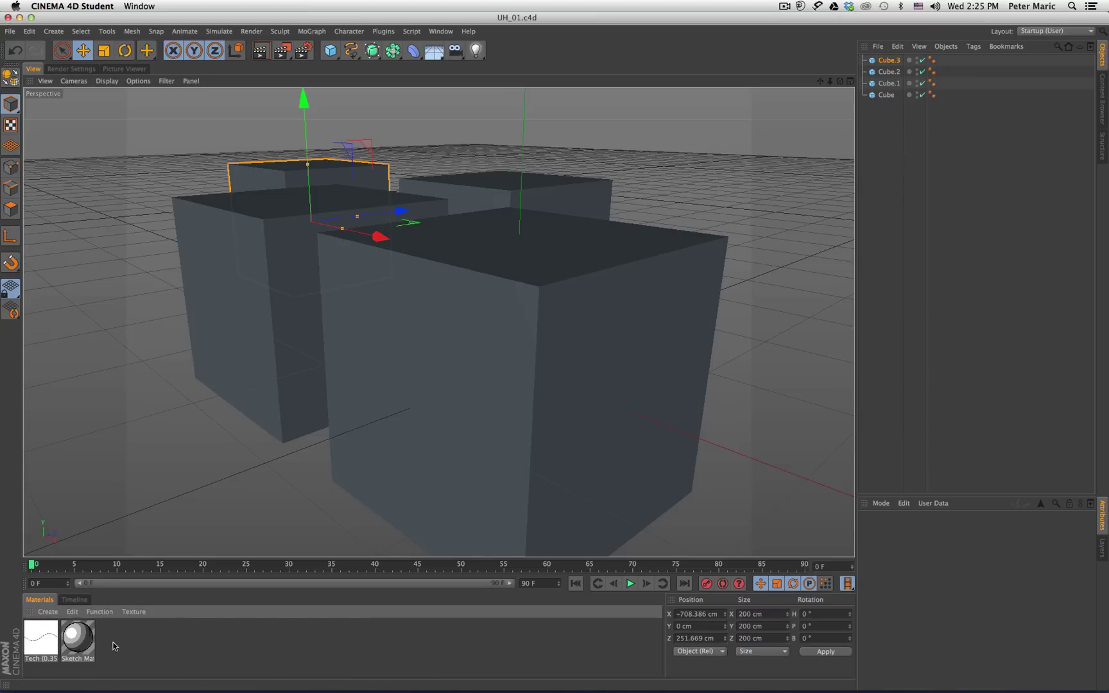
click(89, 644)
key(Delete)
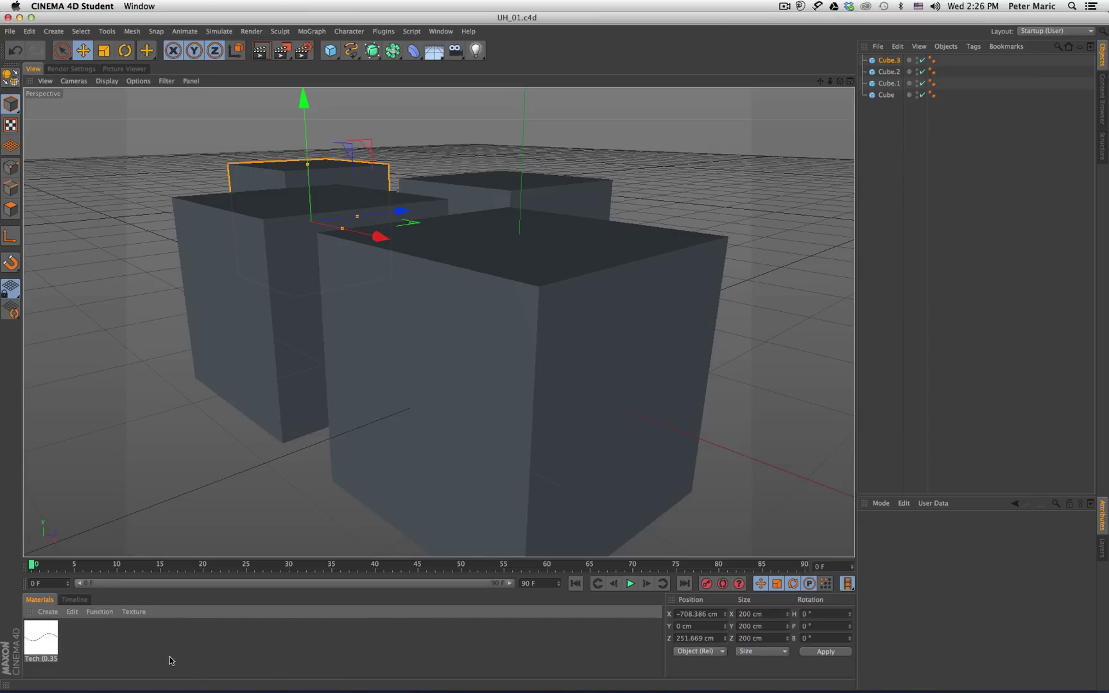
click(42, 641)
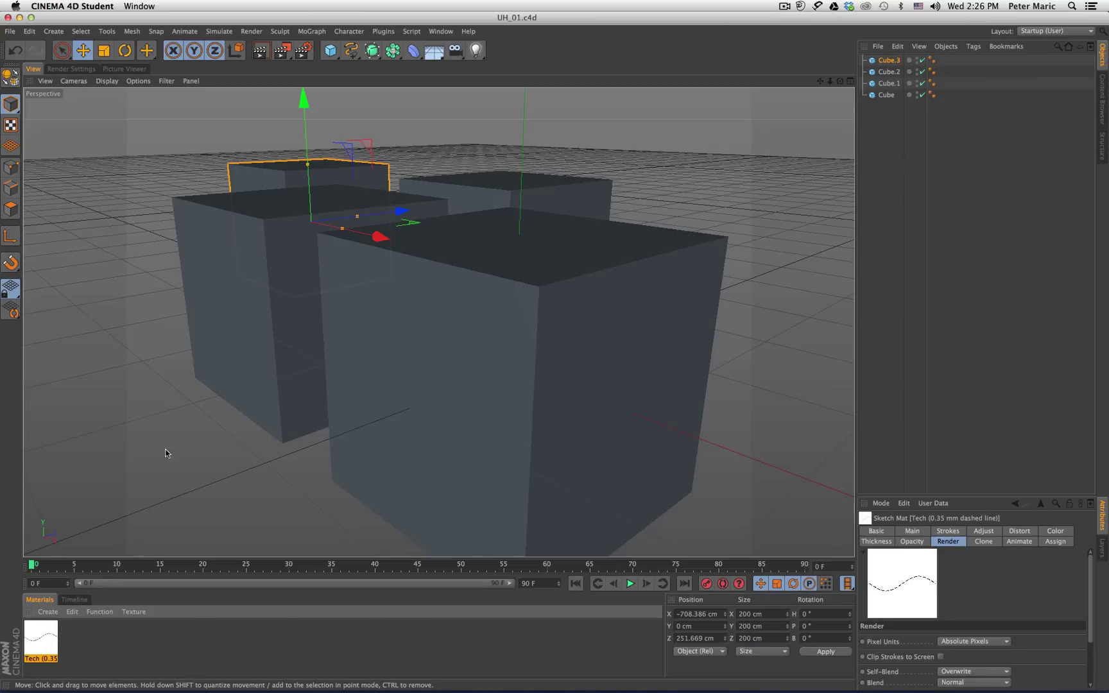
click(282, 51)
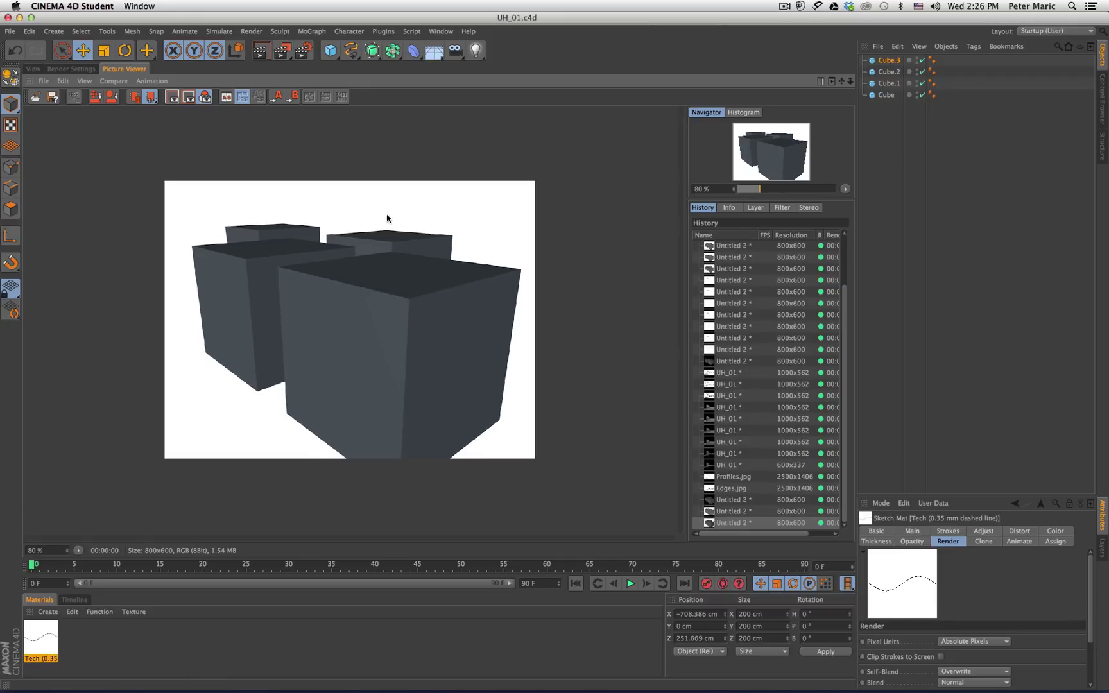
- Assign the Tech (0.35 mm dashed line) material to both Default Visible and Default Hidden lines in Sketch and Toon
click(64, 68)
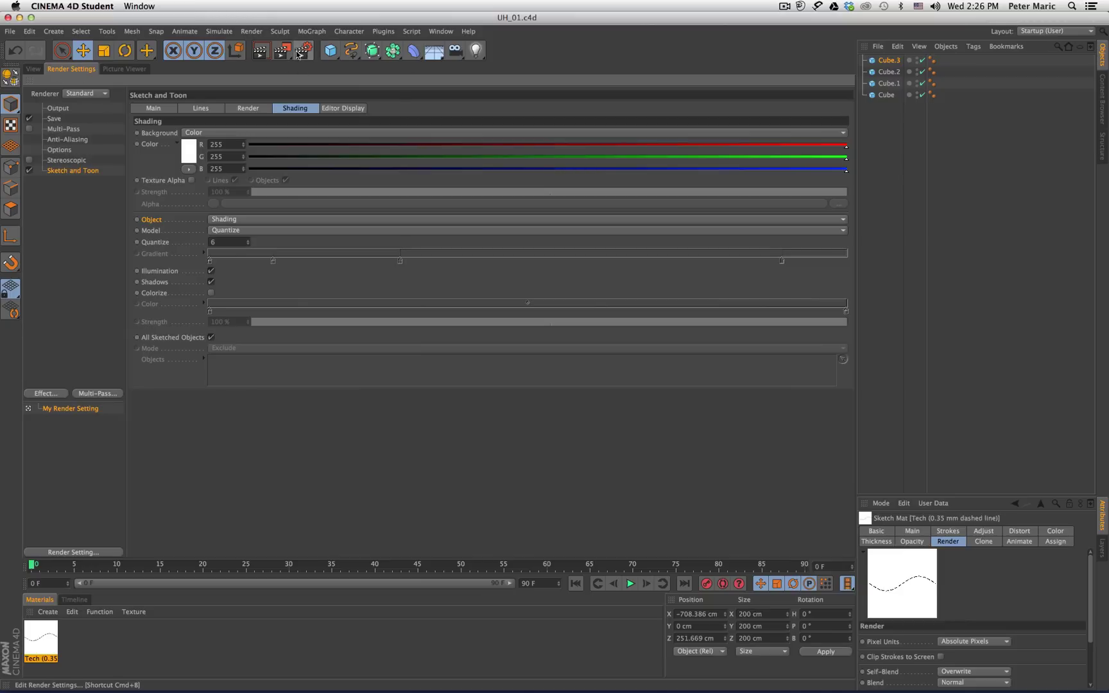
click(201, 109)
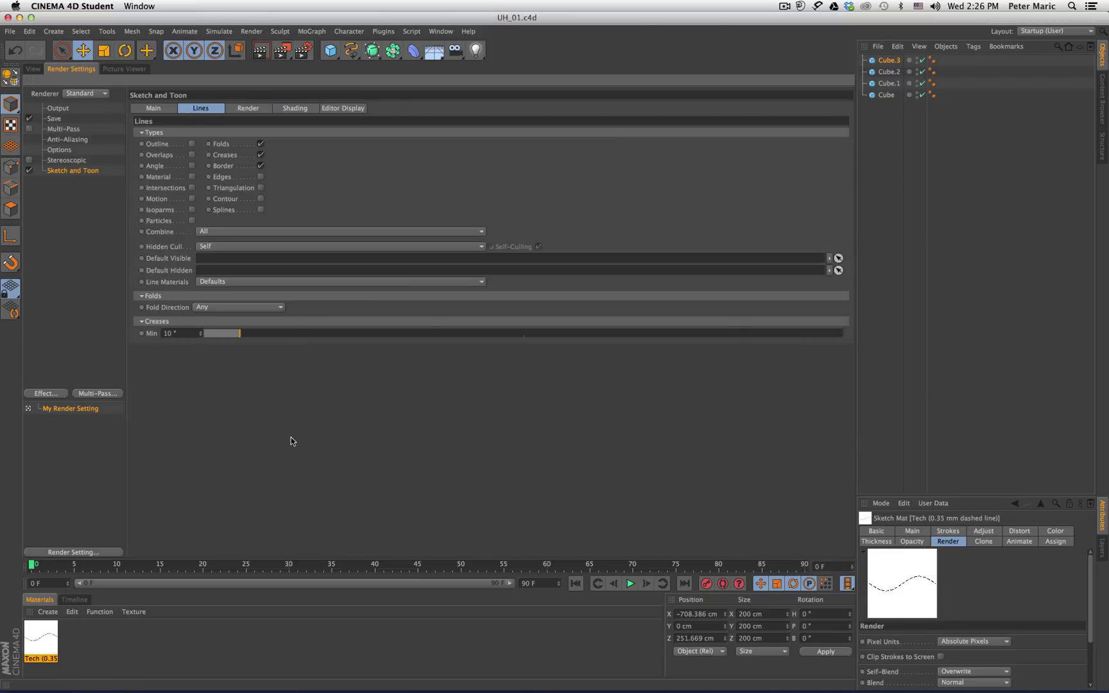
click(36, 641)
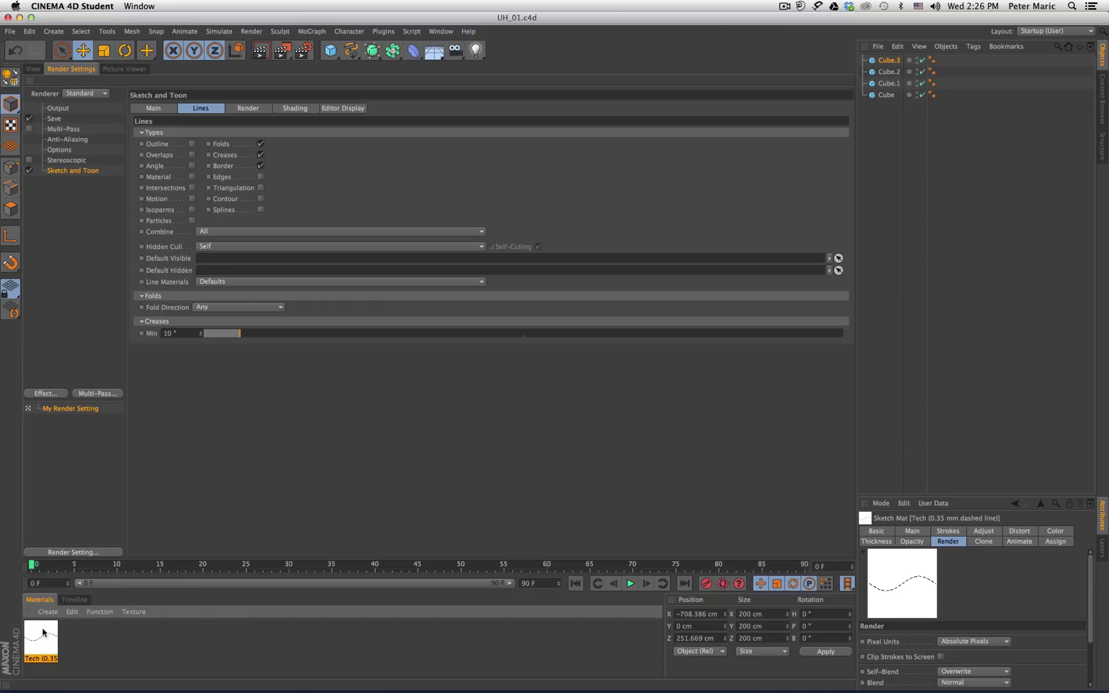
drag(42, 632, 242, 262)
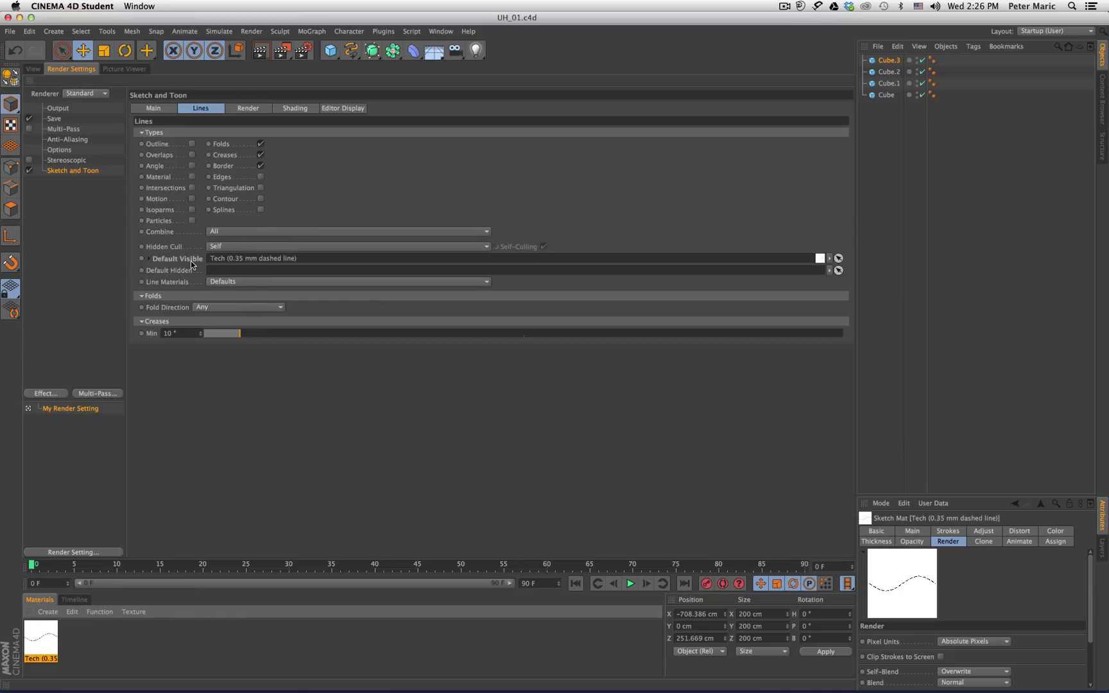
drag(40, 640, 260, 270)
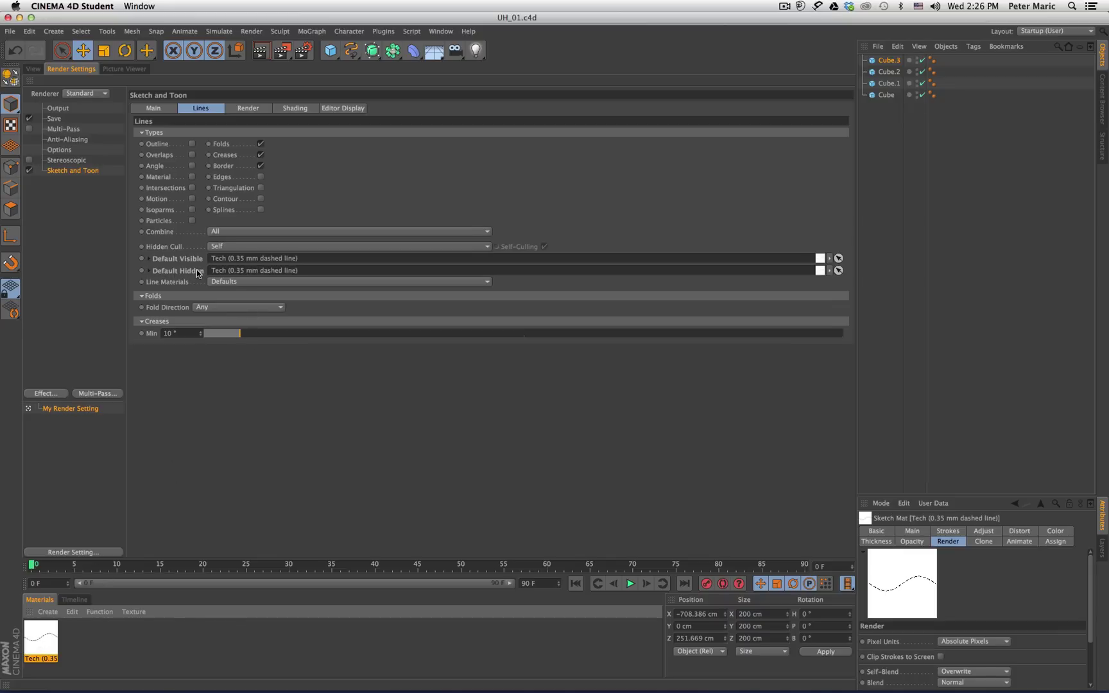
- Render the cubes with the assigned line materials and inspect the dashed visible and hidden edges up close
click(282, 53)
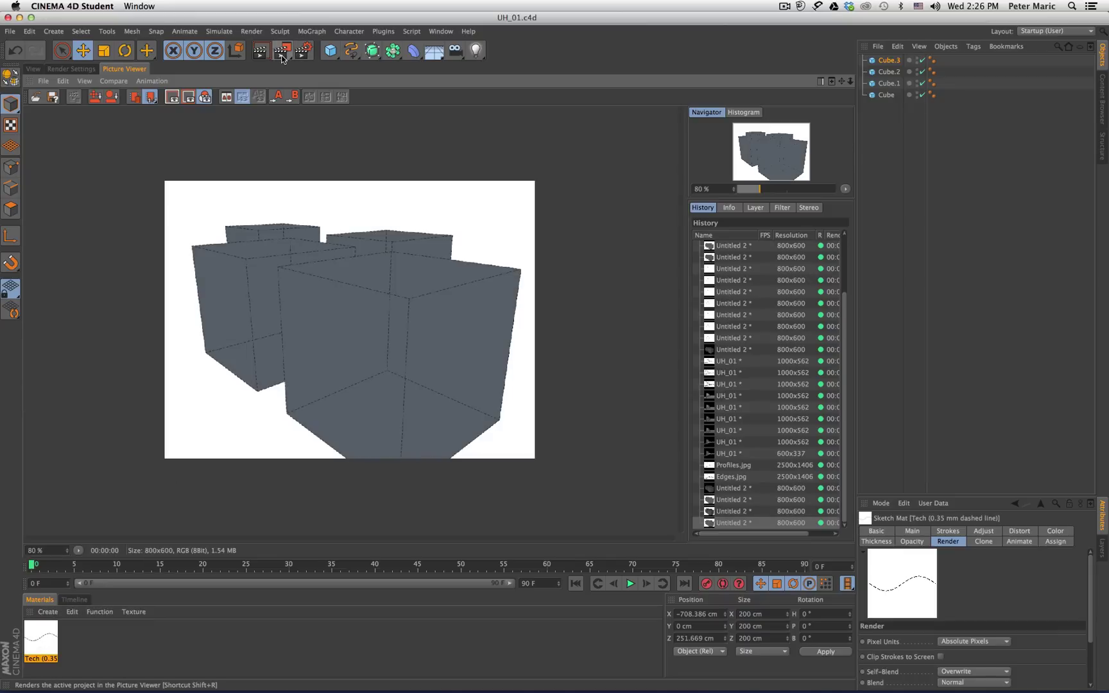
scroll(444, 333, up, 5)
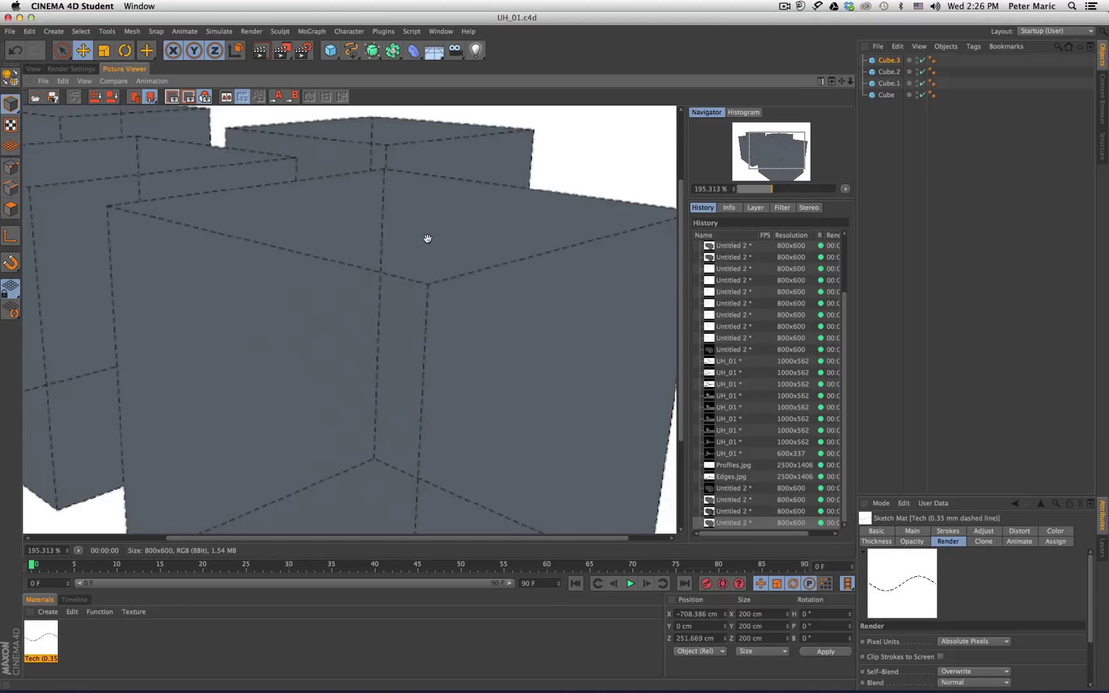
scroll(427, 238, down, 5)
scroll(287, 222, up, 5)
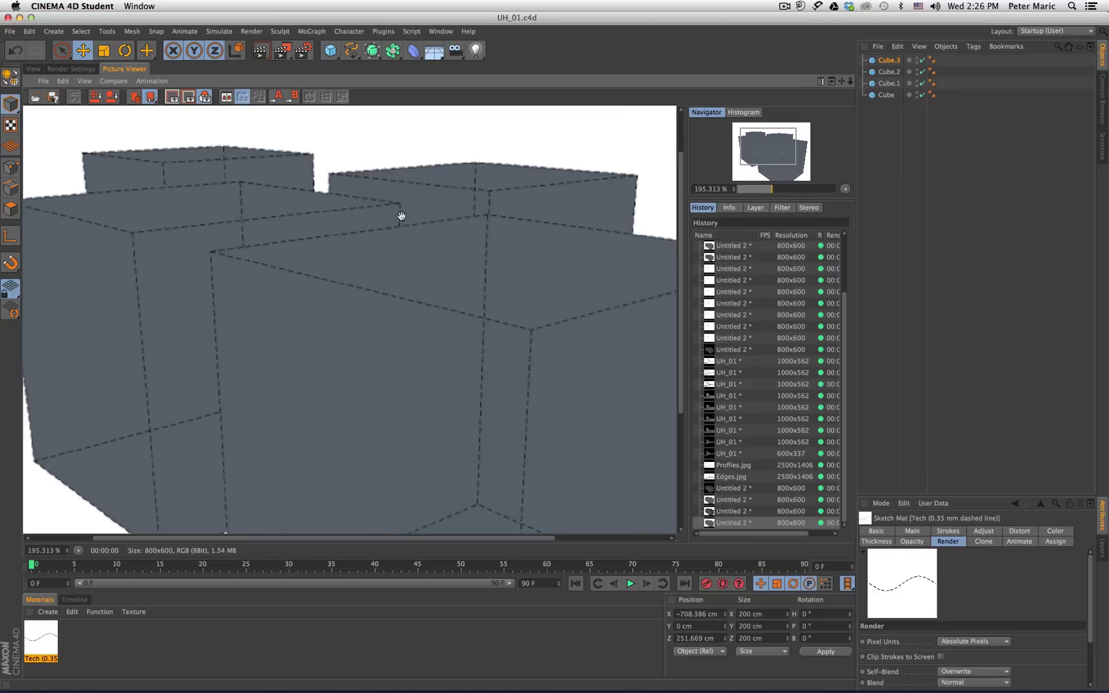
scroll(403, 269, down, 2)
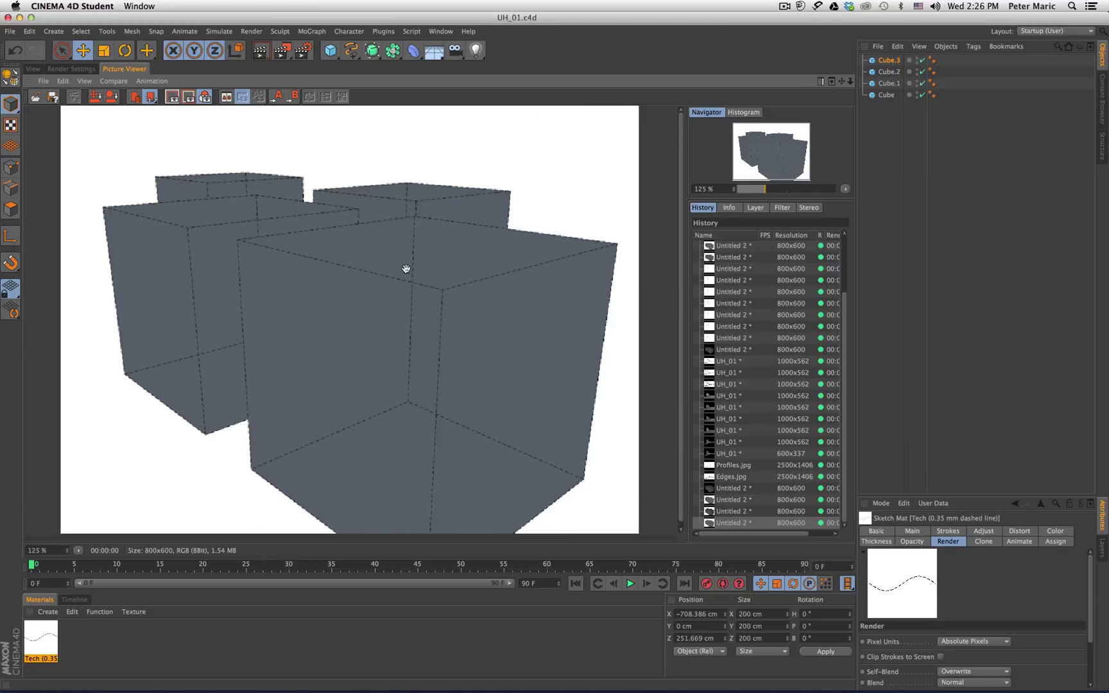
scroll(394, 292, down, 1)
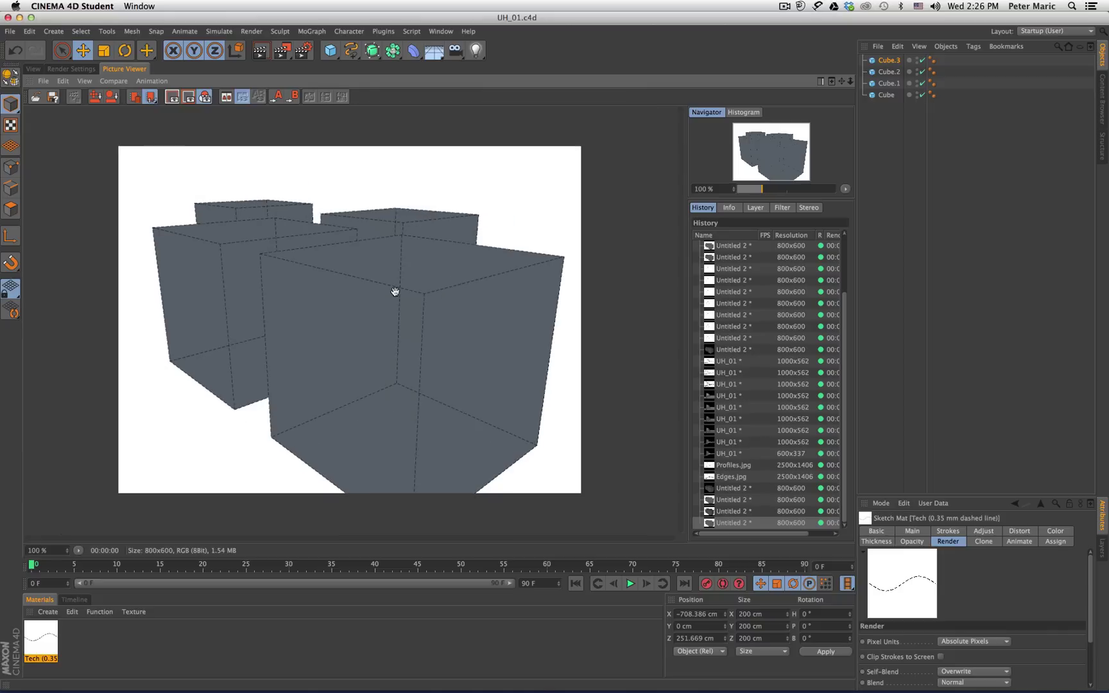
scroll(394, 292, up, 1)
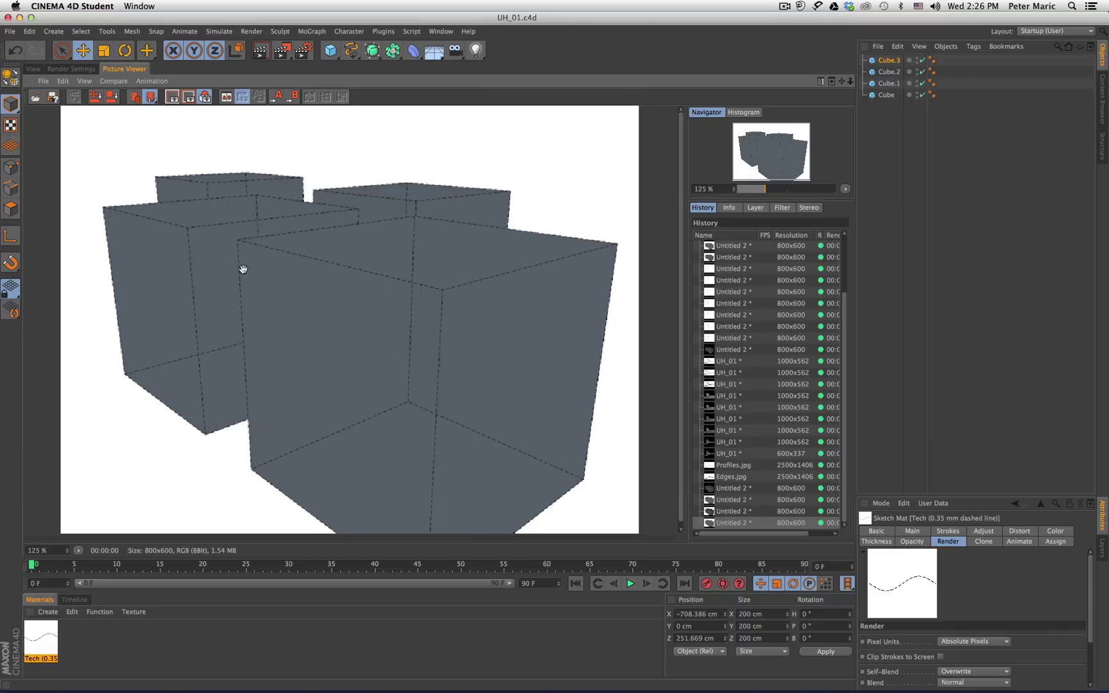
scroll(304, 329, down, 1)
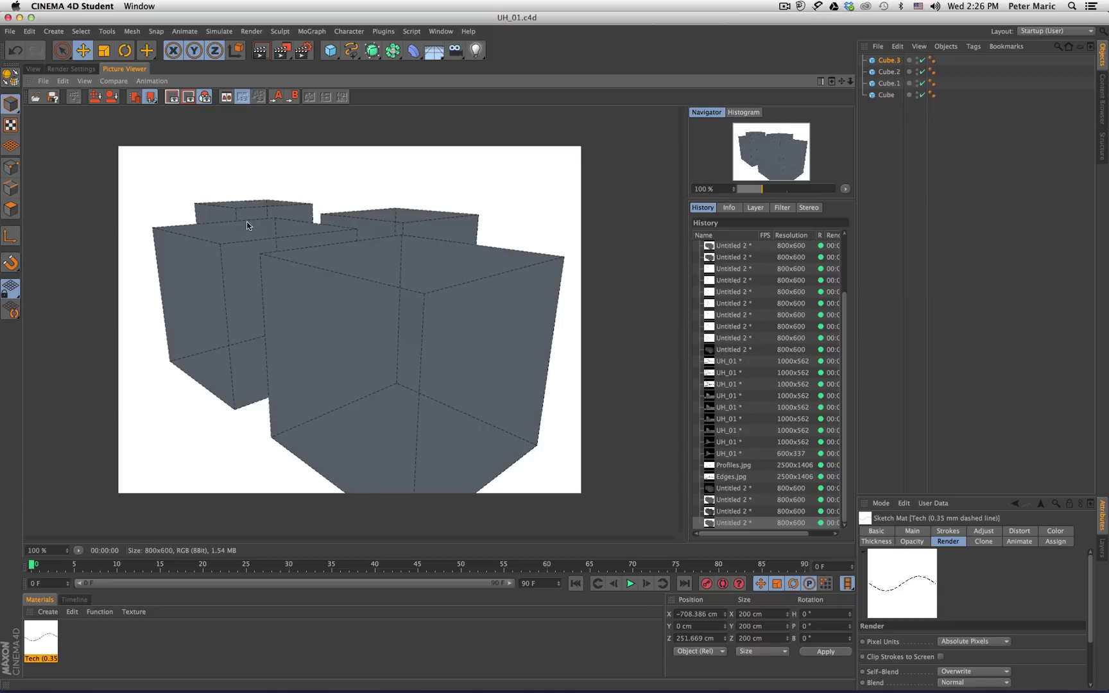
- Set the Object option in the Sketch and Toon shading settings to Background
click(72, 69)
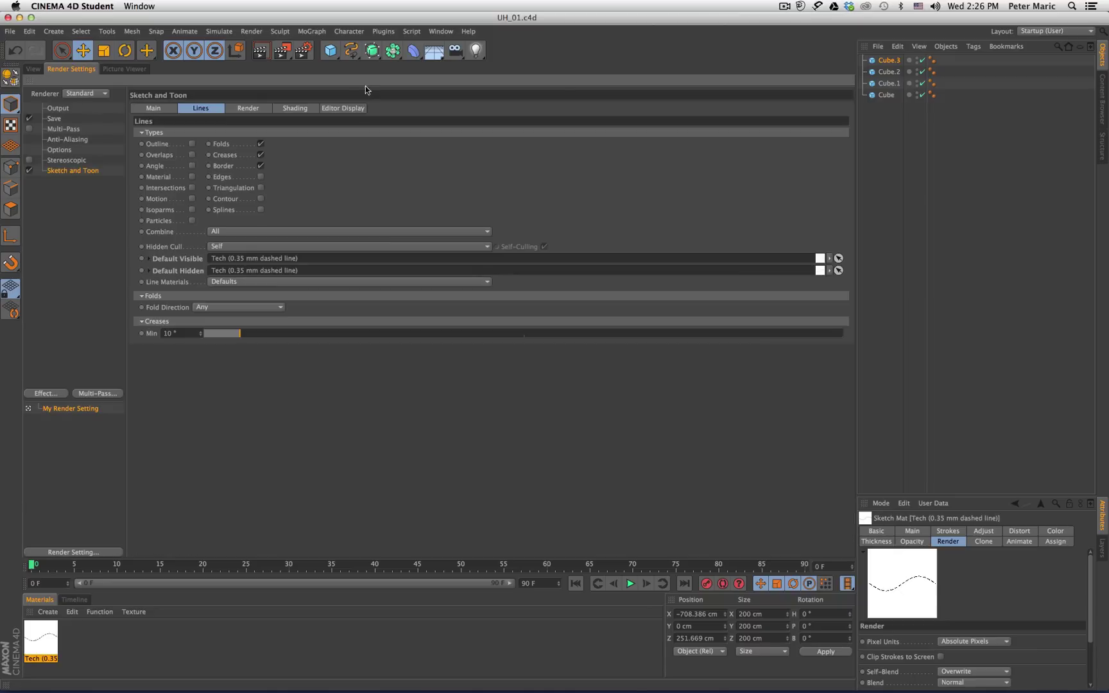
click(302, 110)
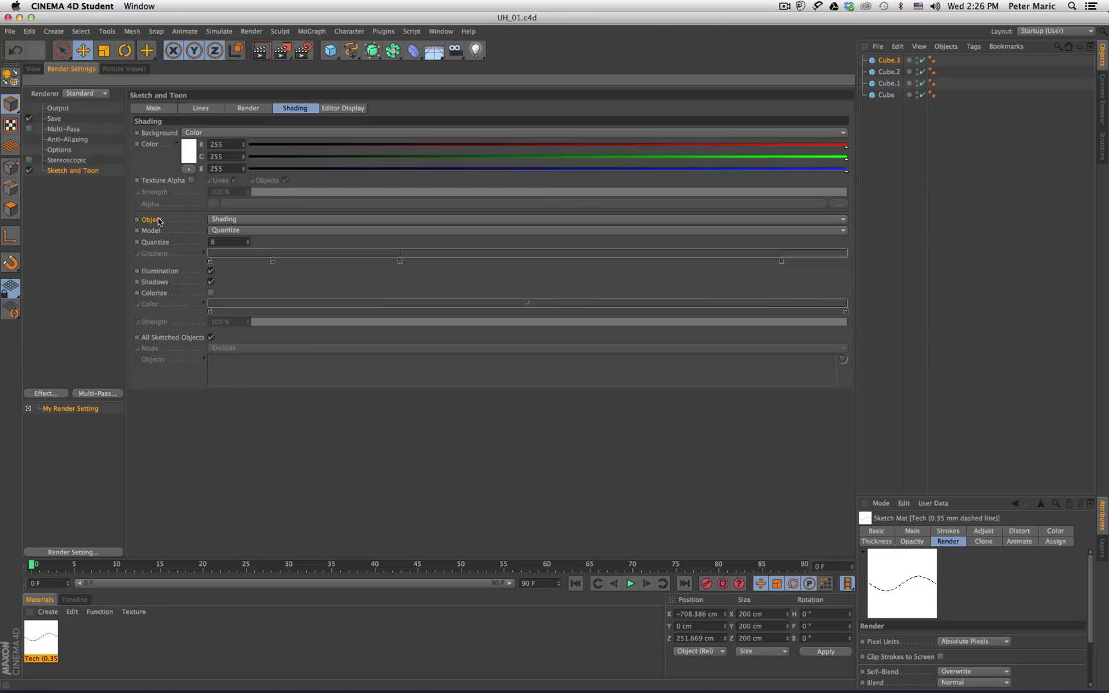
click(372, 219)
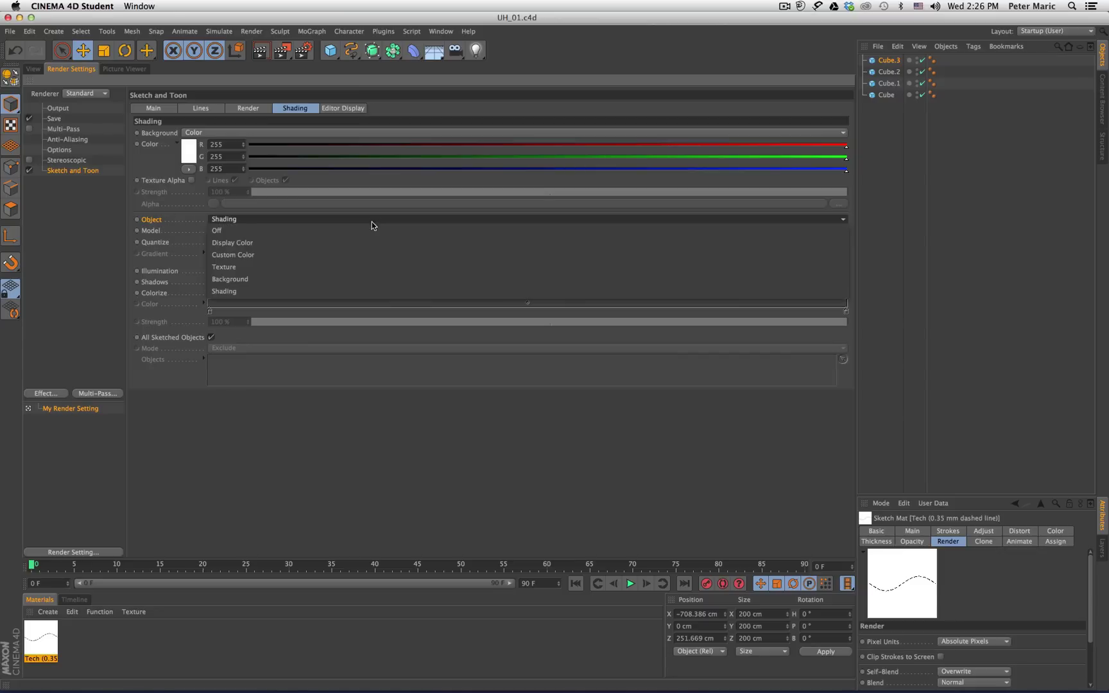
click(361, 279)
- Render the cubes with background shading to the Picture Viewer and examine the dashed line drawing
key(shift+r)
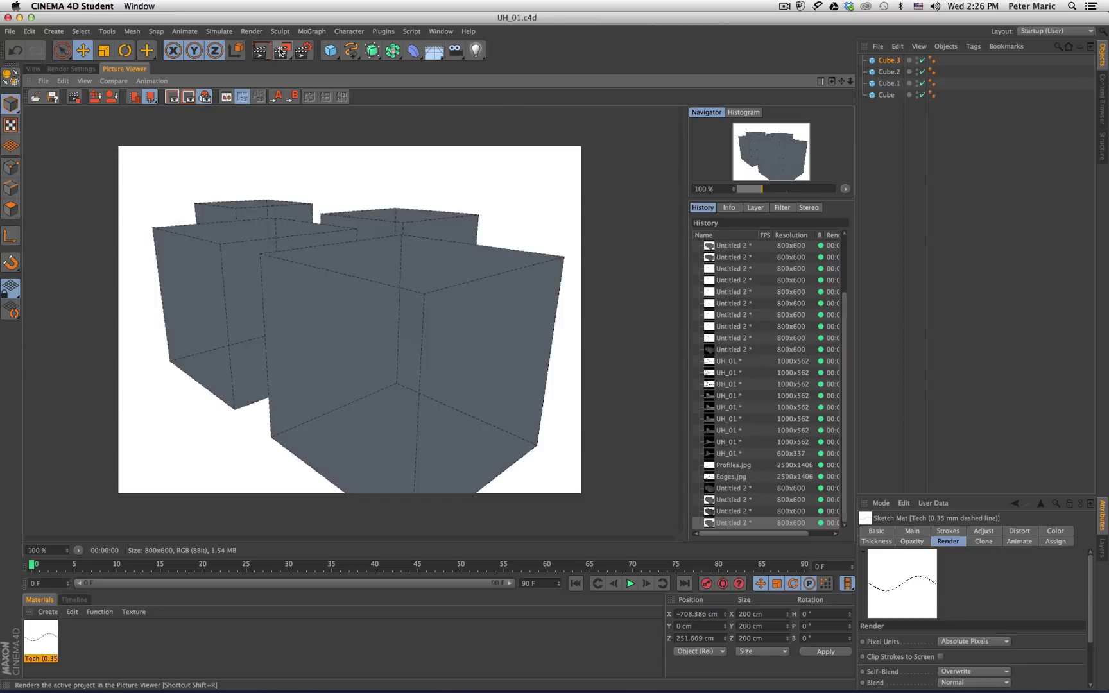
scroll(259, 260, up, 2)
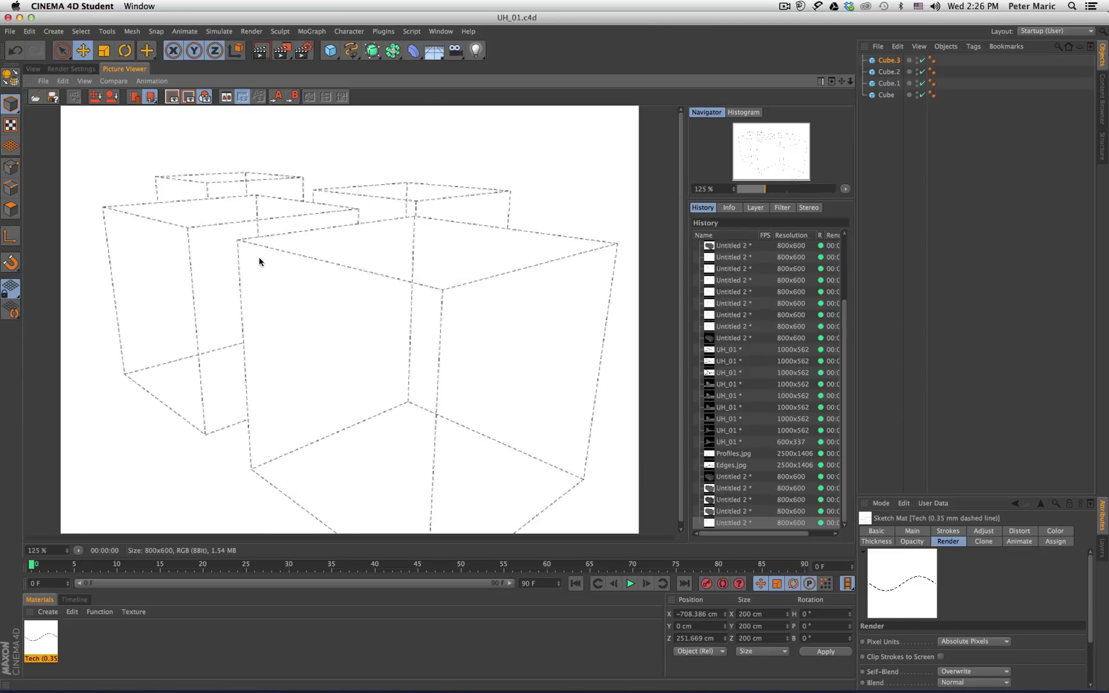
scroll(416, 280, down, 1)
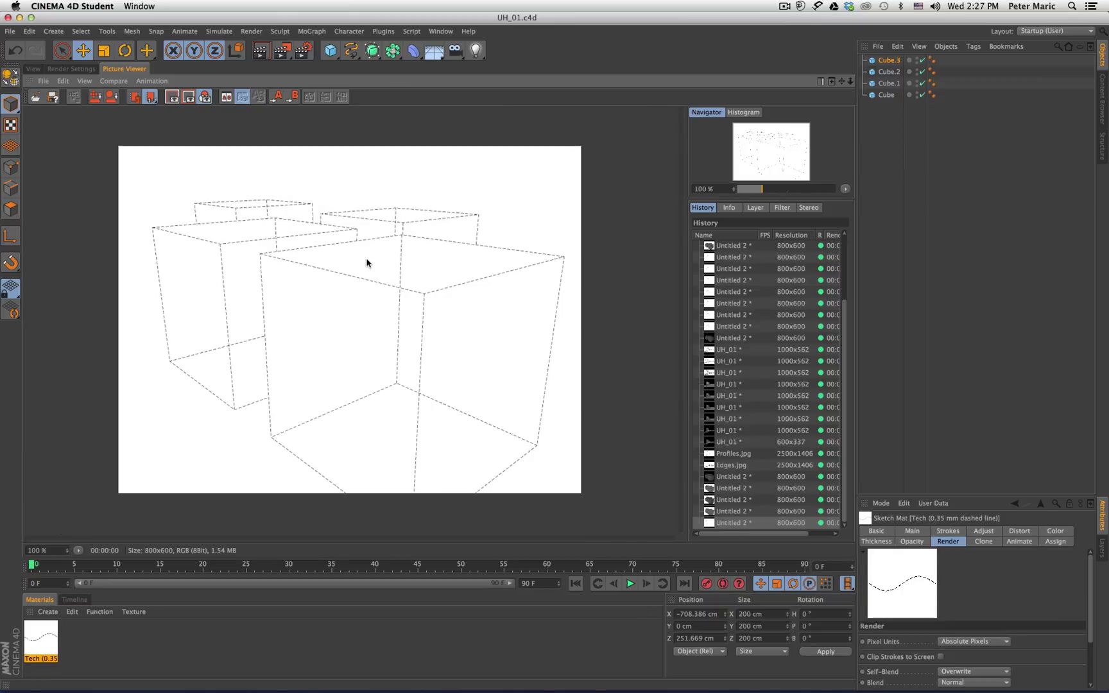
scroll(366, 257, up, 2)
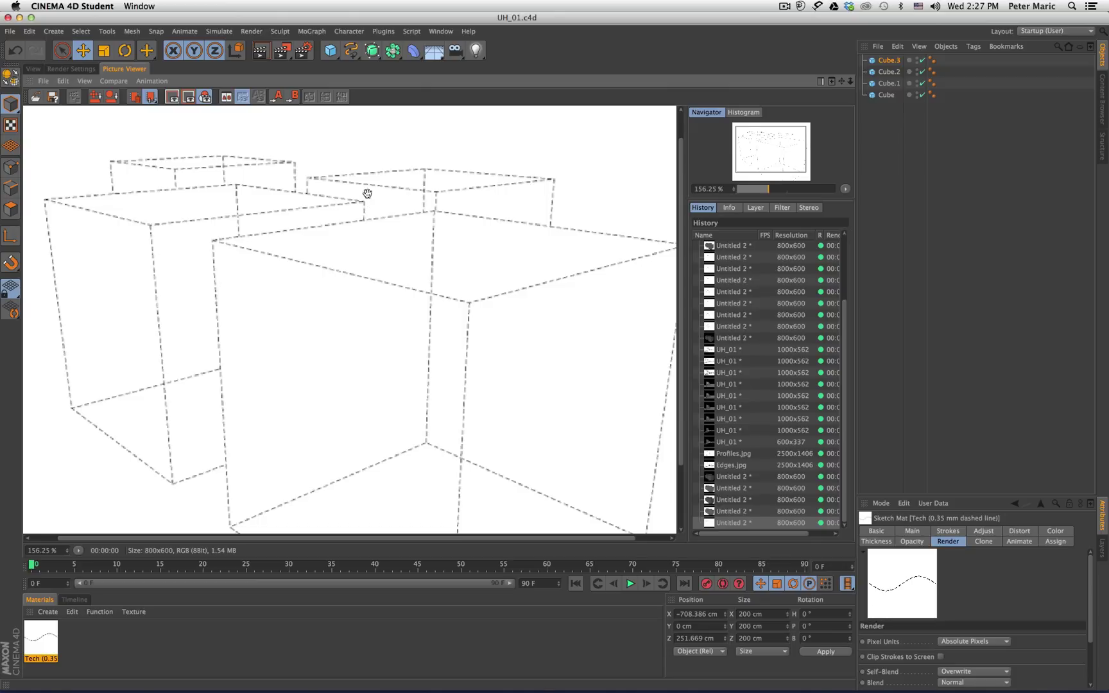
scroll(409, 387, down, 1)
scroll(410, 387, down, 1)
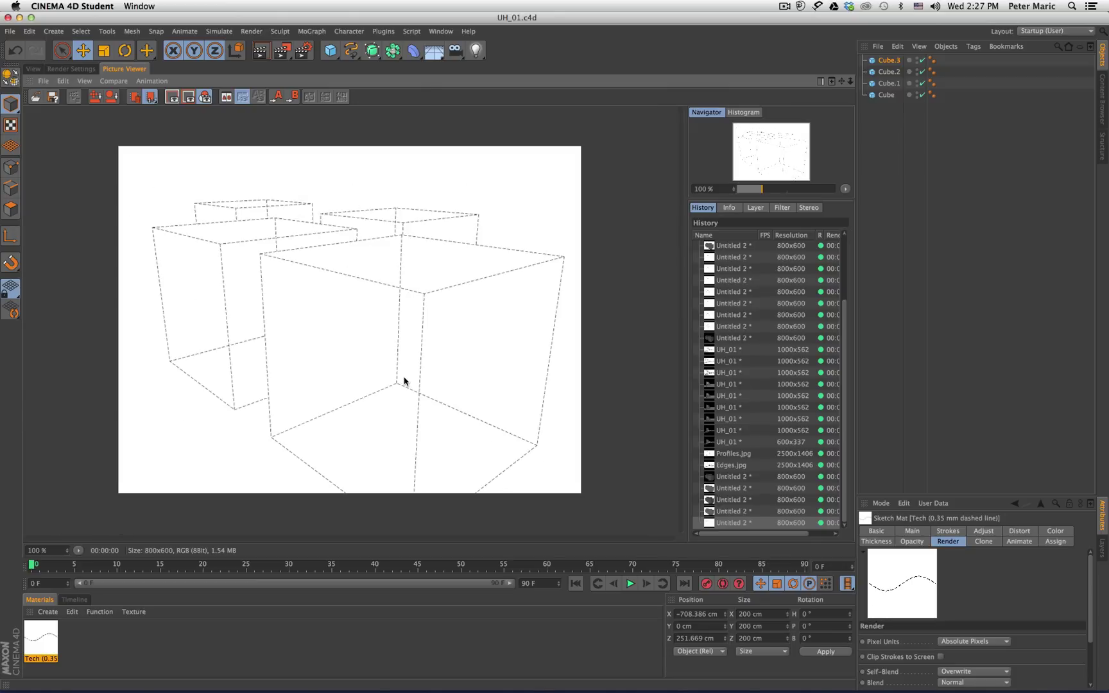
- Set Hidden Cull to Objects in the Sketch and Toon line settings and render the cubes to the Picture Viewer
click(68, 68)
click(201, 108)
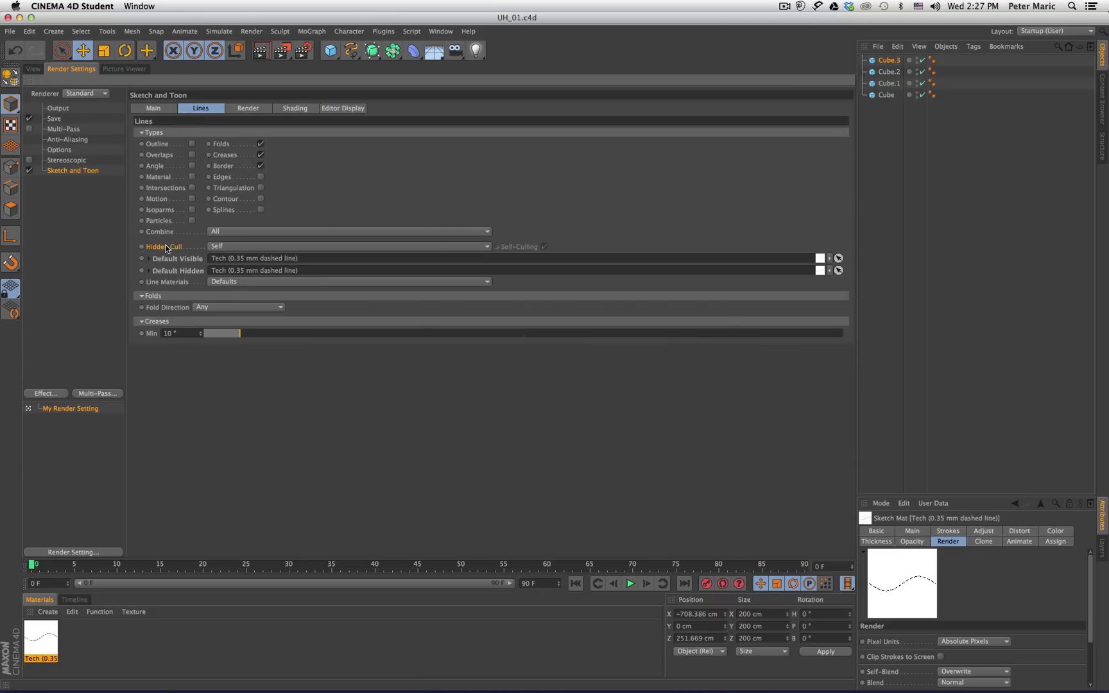
click(354, 247)
click(342, 308)
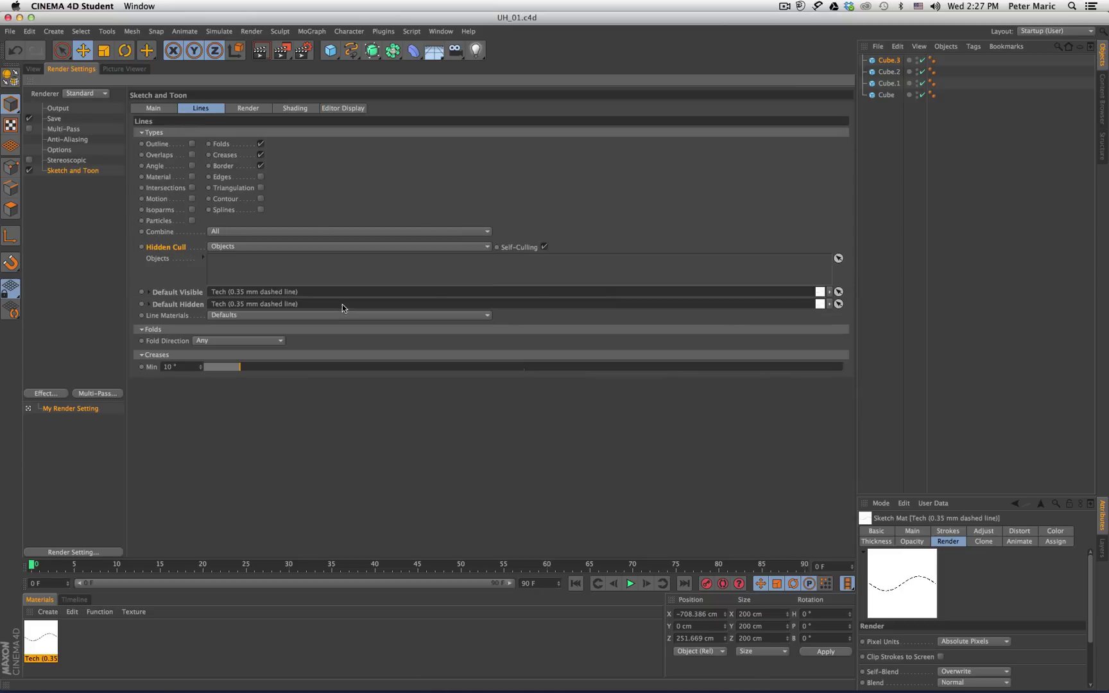
key(shift+r)
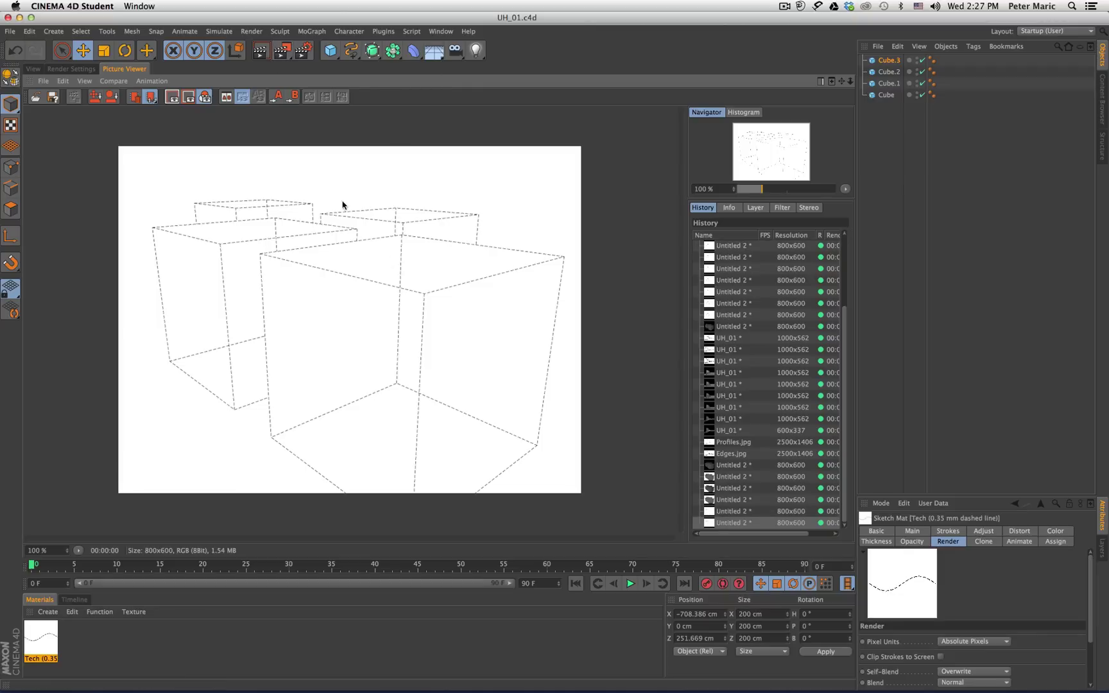
- Set the Mode of the Tech (0.35 mm dashed line) material to Objects in its render properties
click(31, 69)
double_click(41, 638)
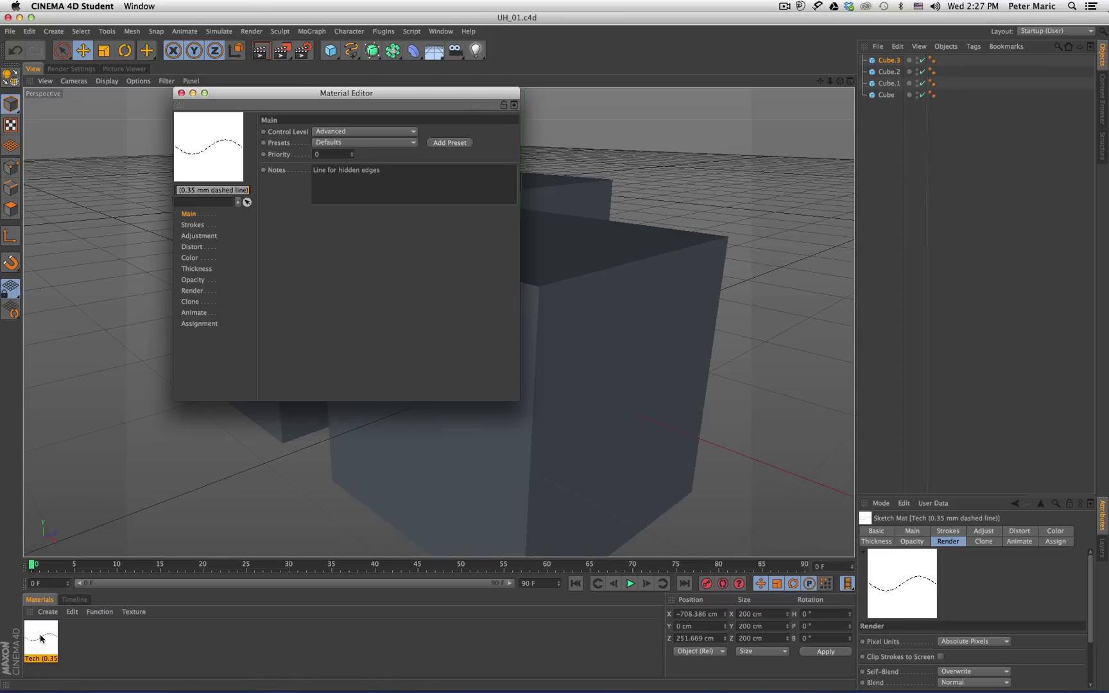
click(180, 93)
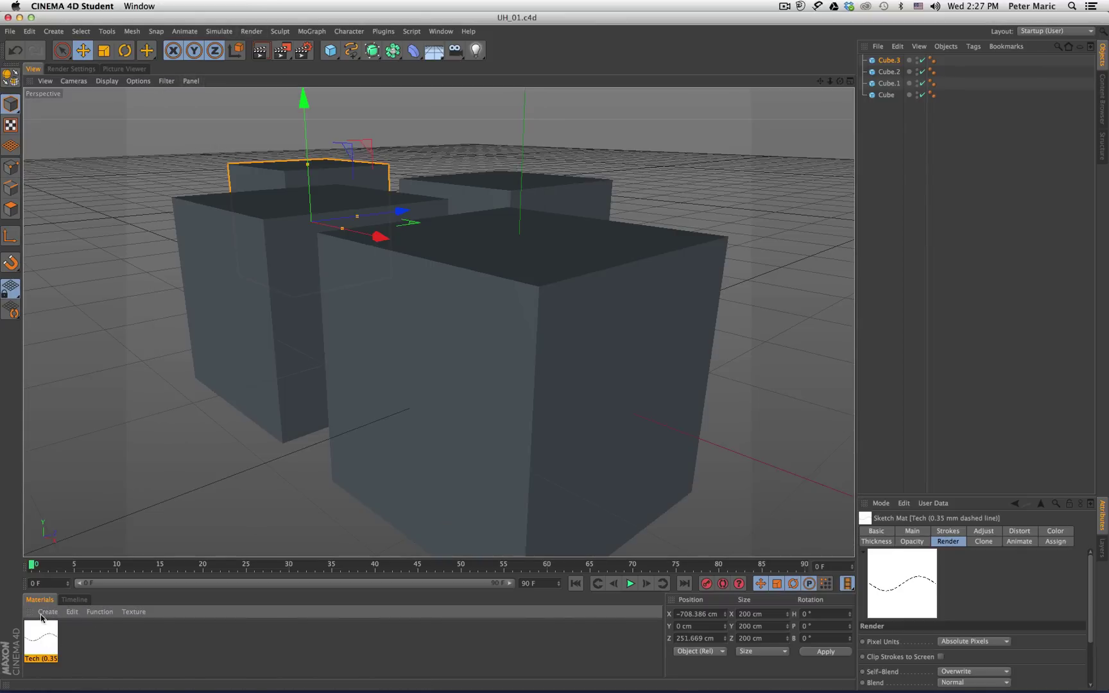
drag(984, 495, 993, 252)
click(955, 300)
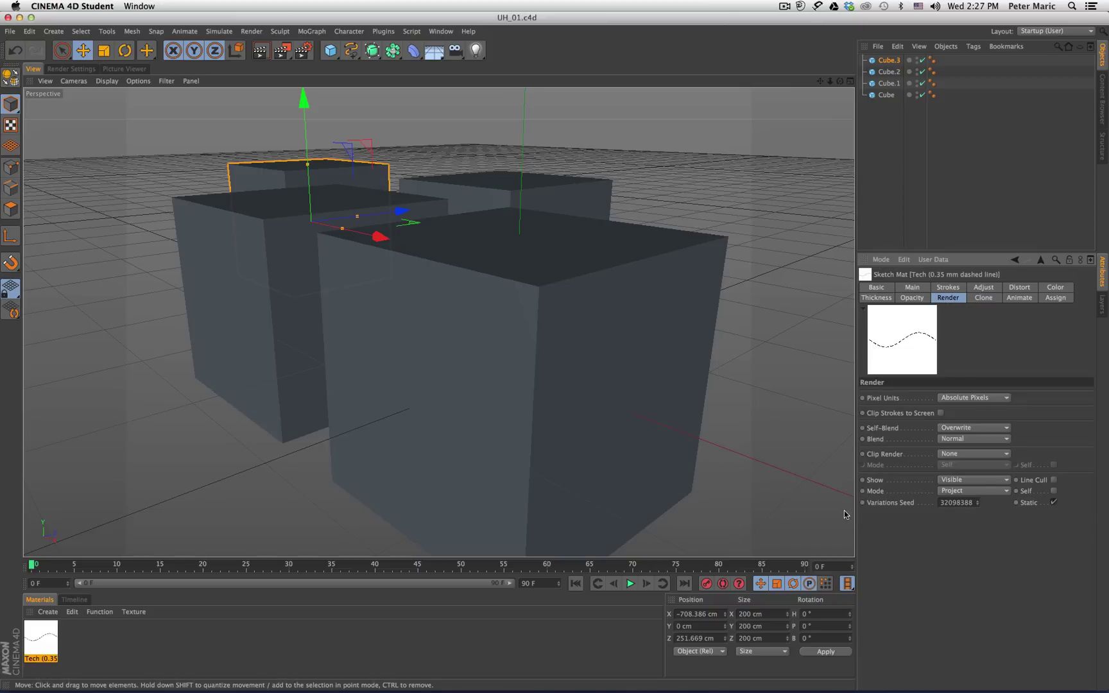
click(1003, 492)
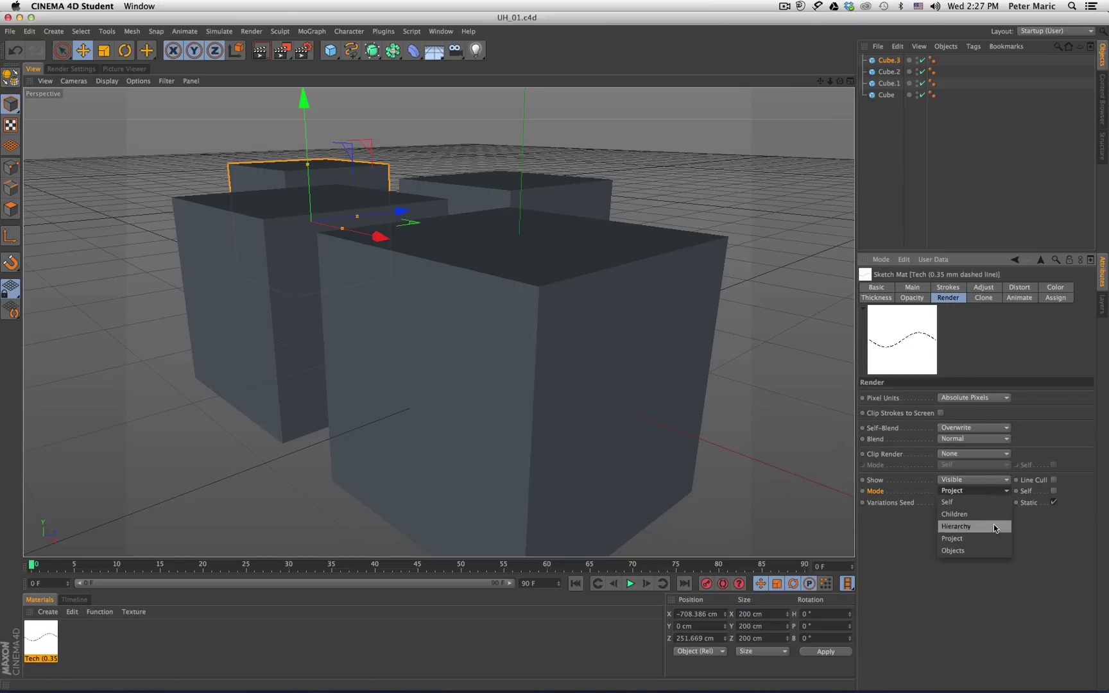
click(995, 551)
- Render the cubes to the Picture Viewer and inspect the dashed edges, including those hidden behind other cubes
click(281, 50)
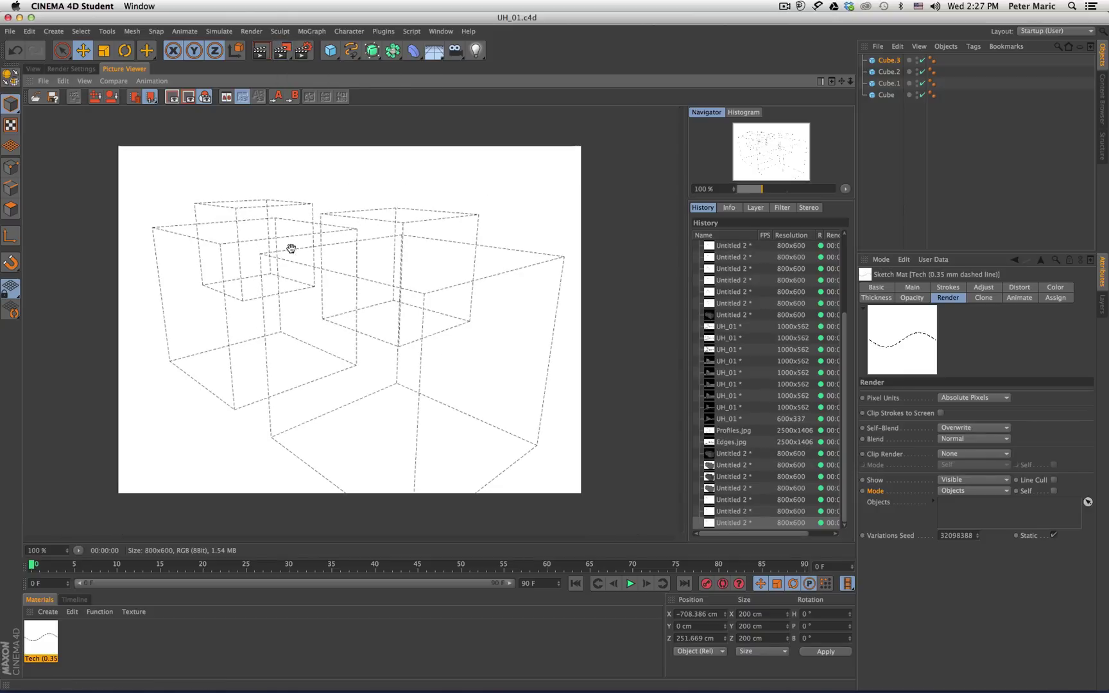
scroll(442, 324, up, 1)
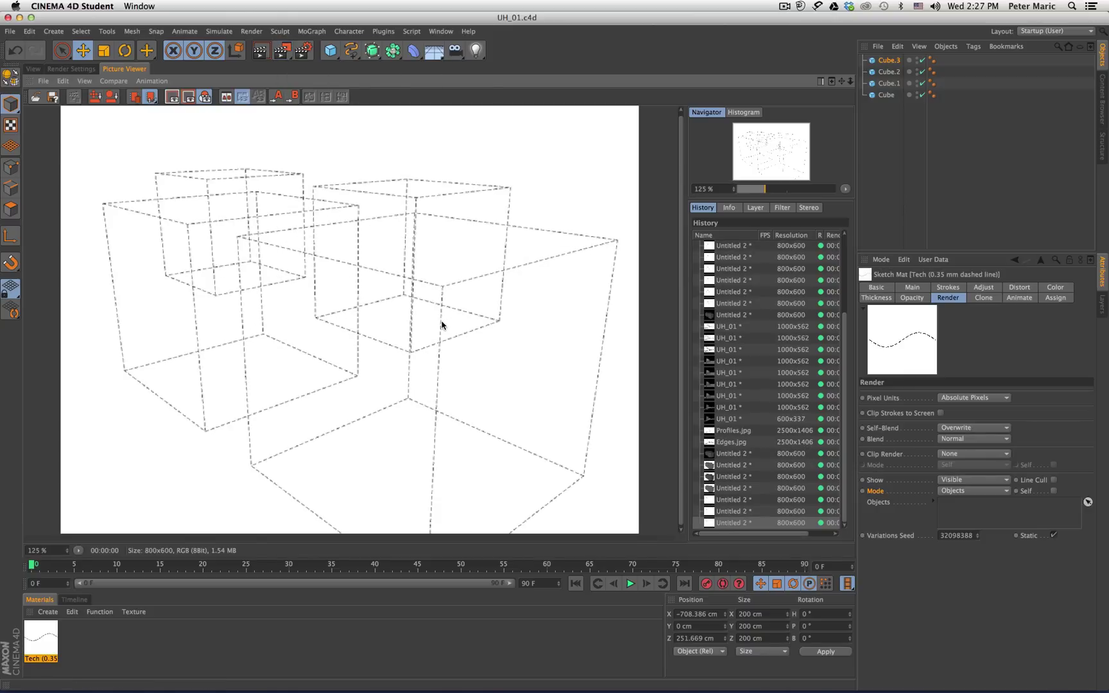
scroll(440, 322, down, 1)
scroll(357, 288, down, 1)
scroll(356, 288, up, 1)
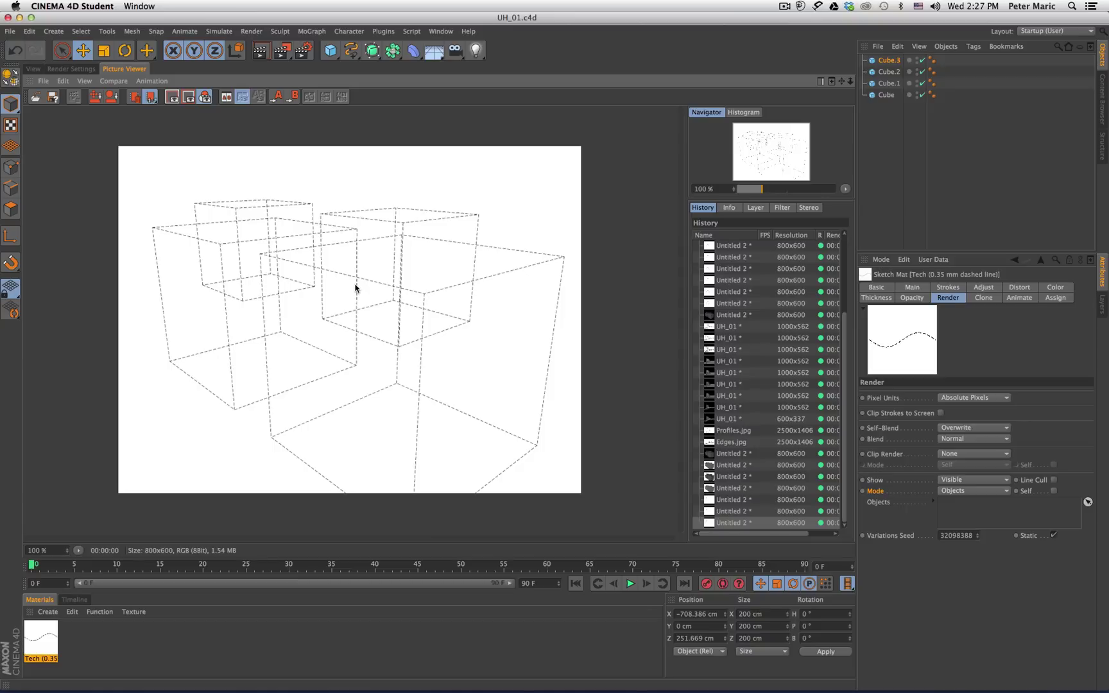
- Browse the Pencil and Pen line presets in the Content Browser, then return to the Sketch and Toon line settings
click(69, 69)
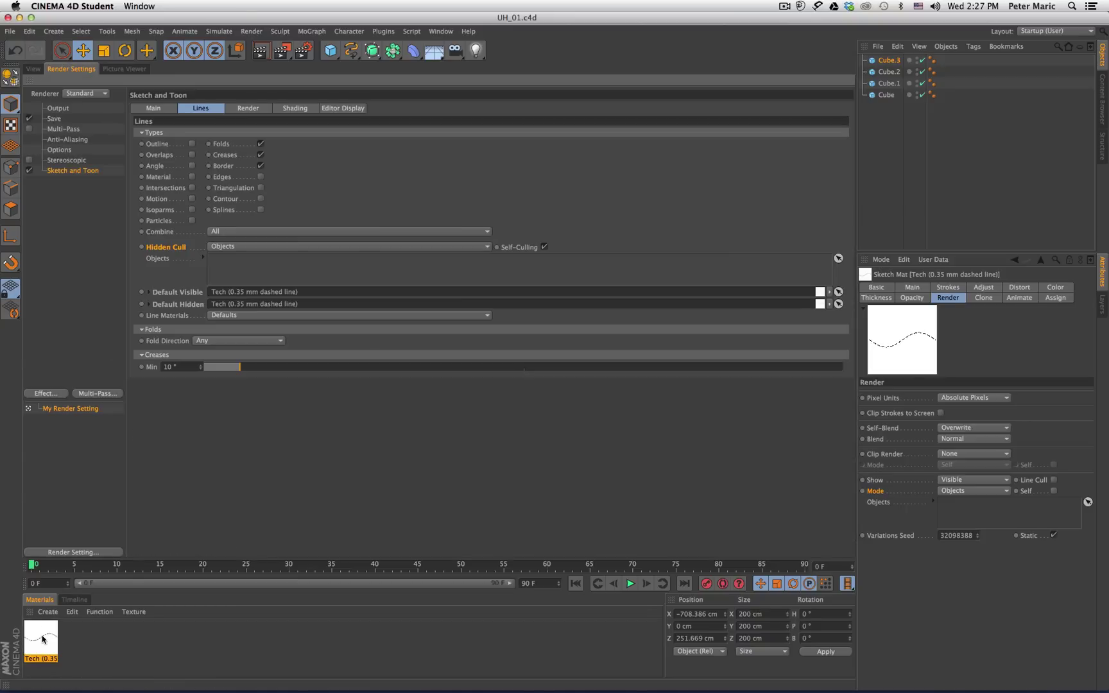
click(441, 31)
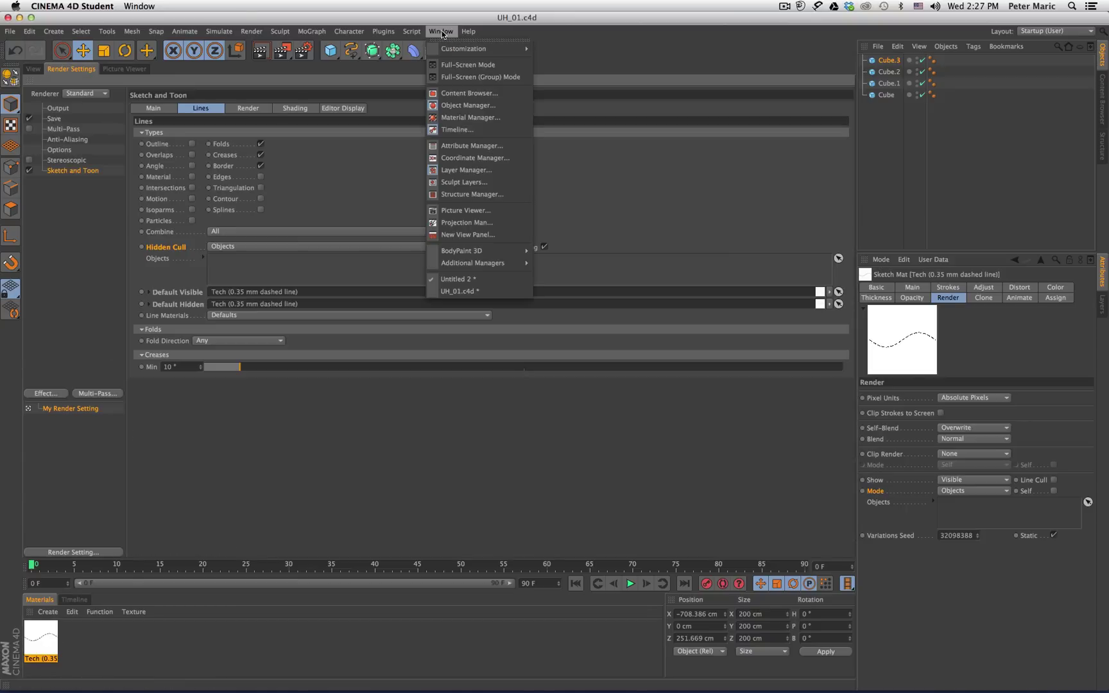
click(473, 93)
double_click(506, 29)
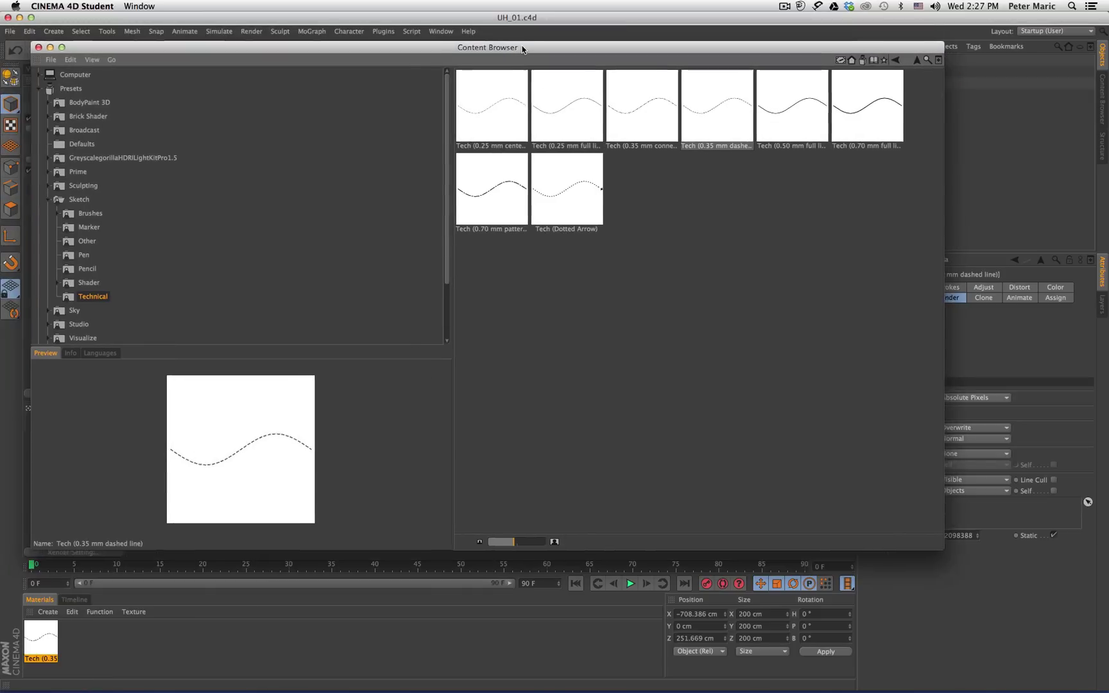
click(88, 270)
click(84, 255)
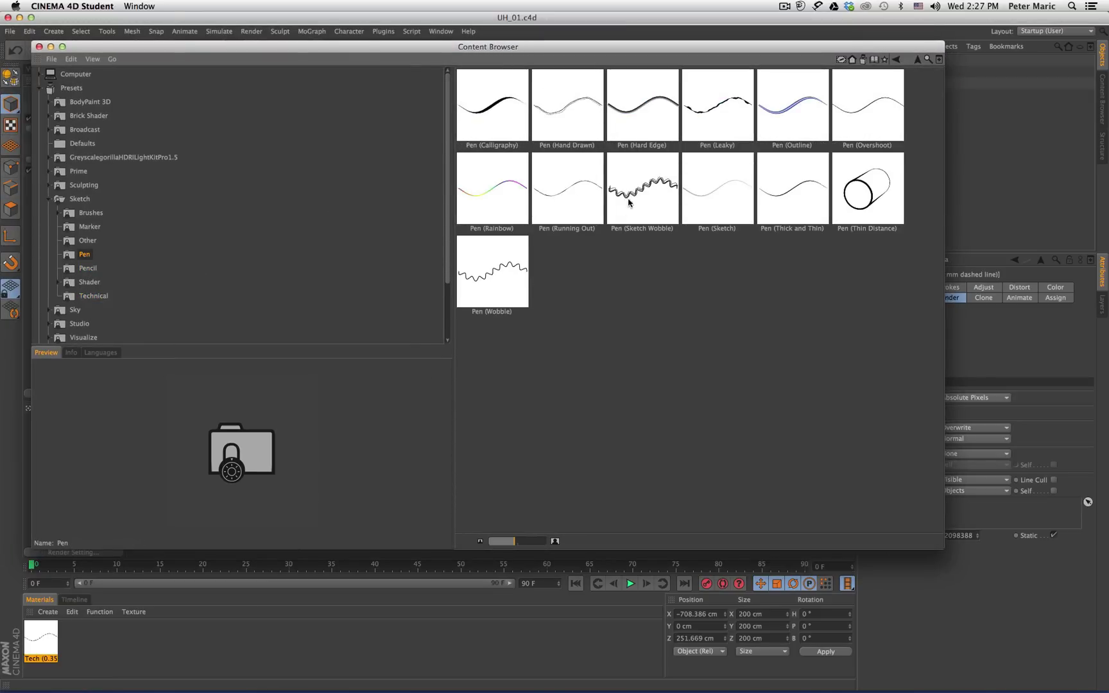
drag(233, 50, 265, 72)
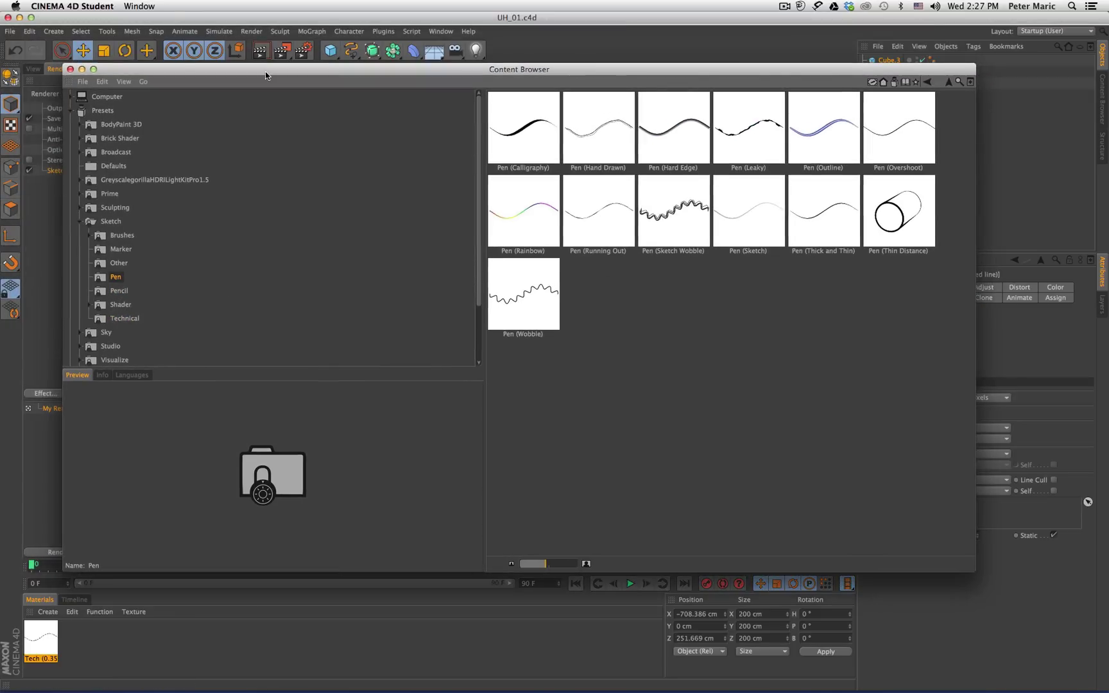
click(70, 70)
click(65, 268)
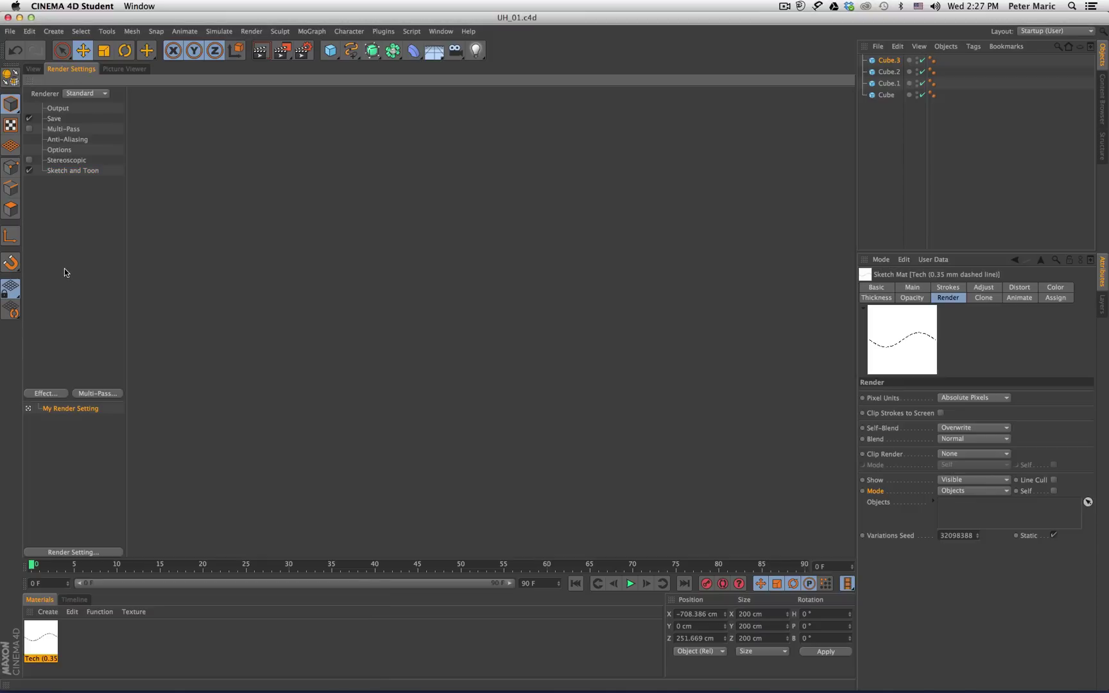
click(72, 170)
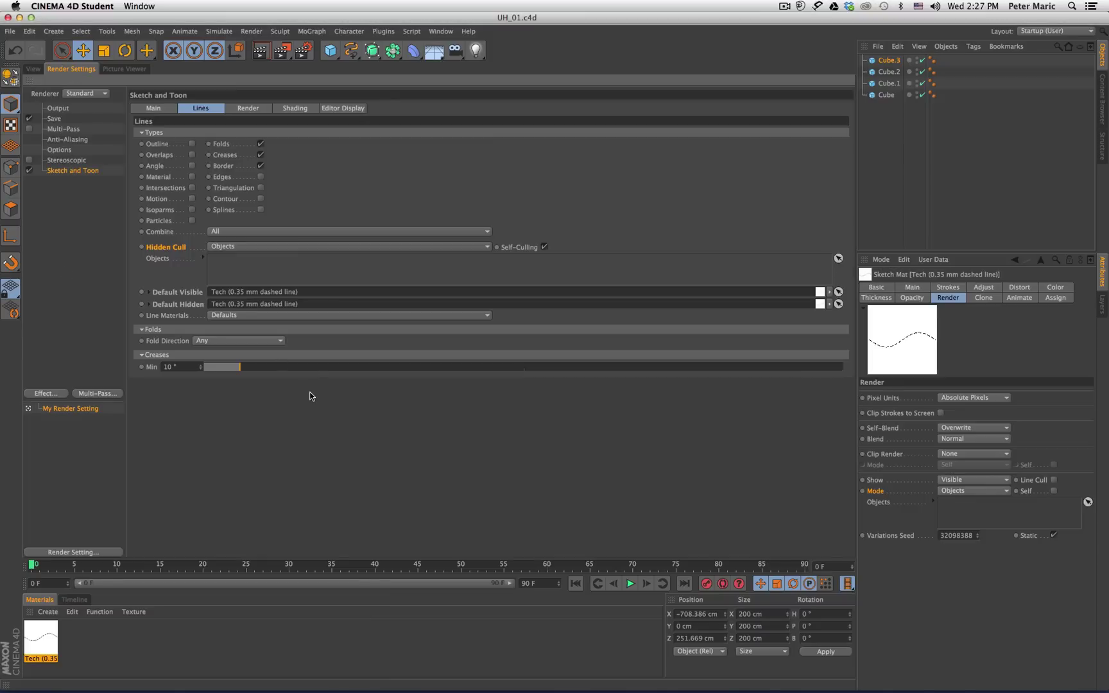
- Switch to the UH_01.c4d project and add the Sketch and Toon effect to its render settings
click(35, 69)
click(440, 31)
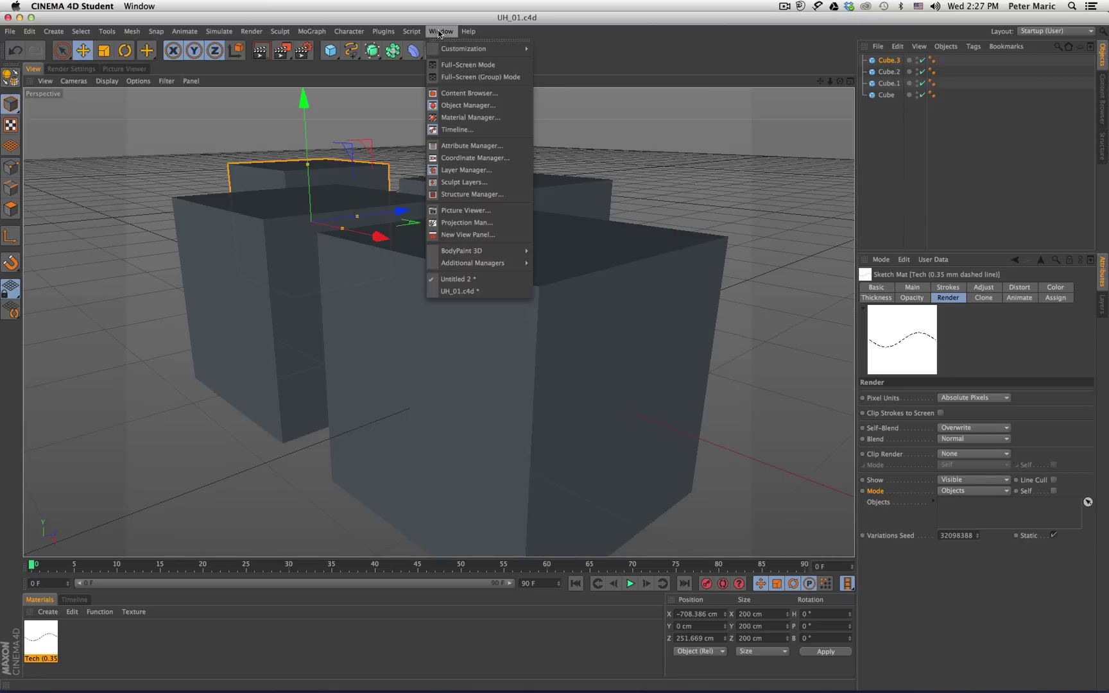
click(467, 296)
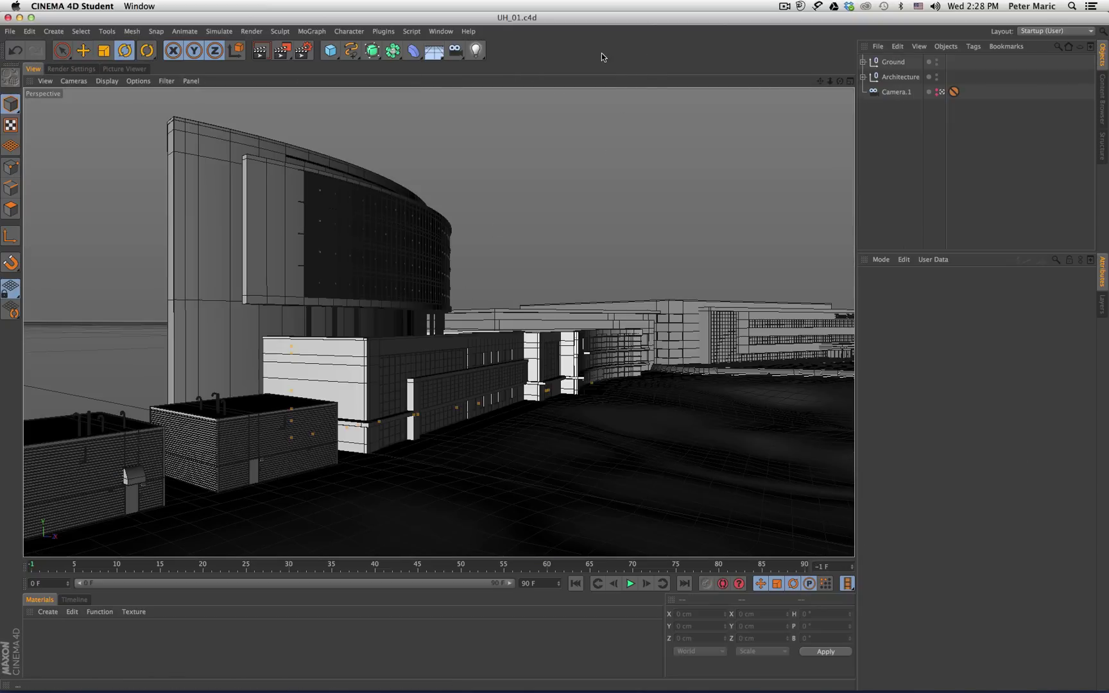
click(72, 69)
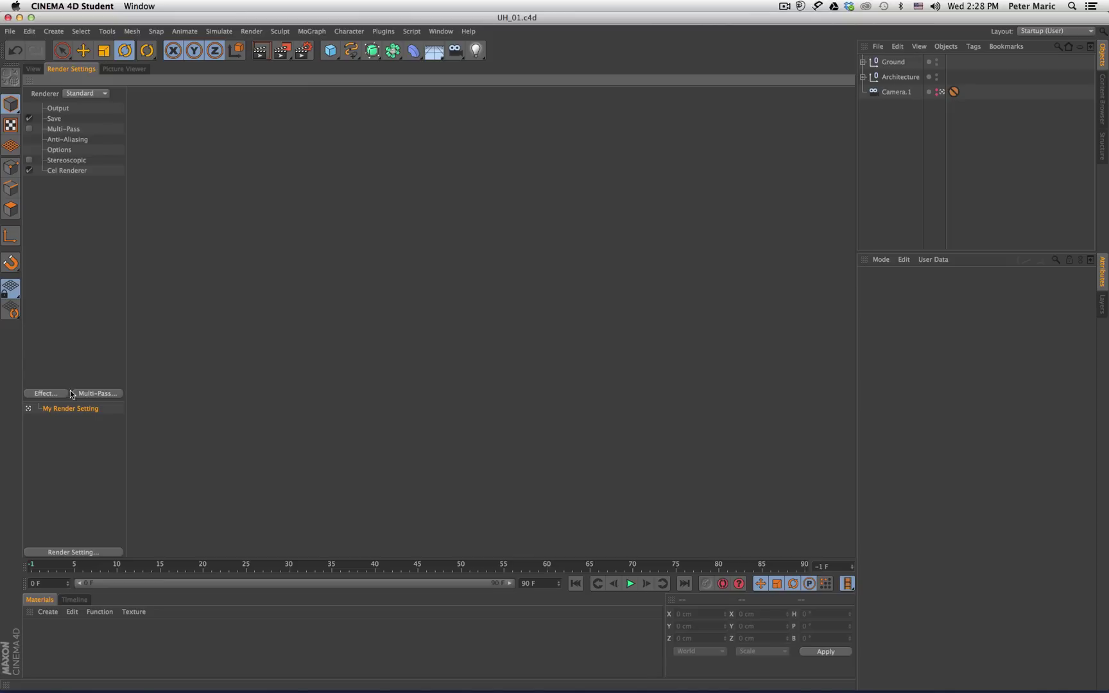
click(54, 393)
click(115, 636)
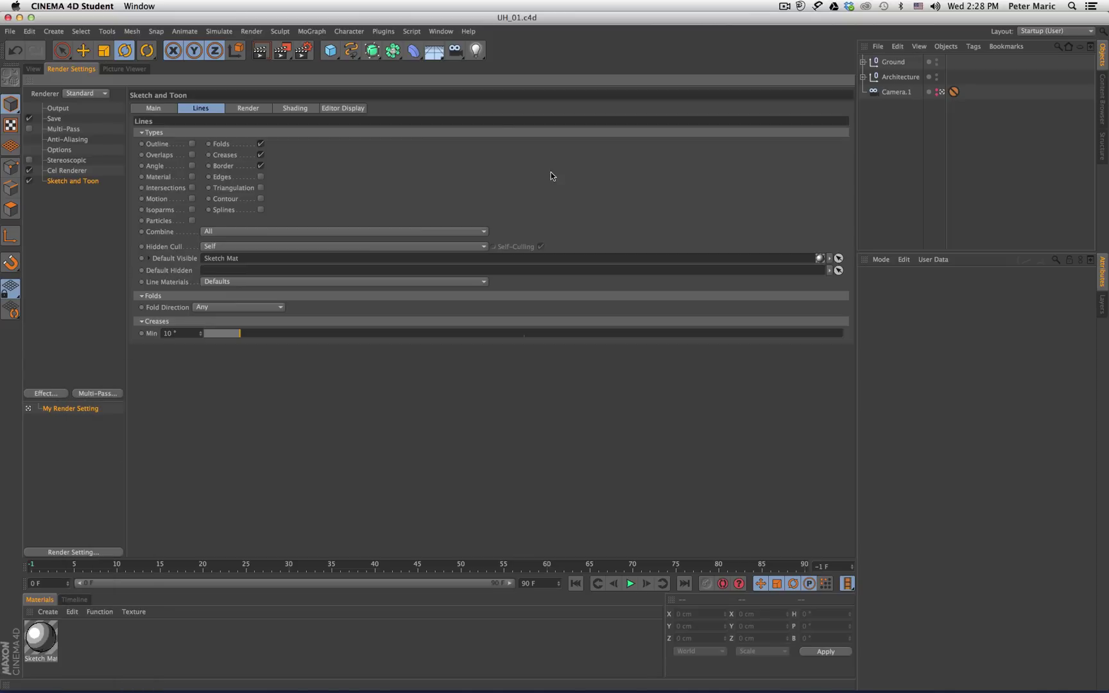
- Load the Tech (0.35 mm dashed line) material from the Technical sketch presets in the Content Browser
click(440, 31)
click(456, 93)
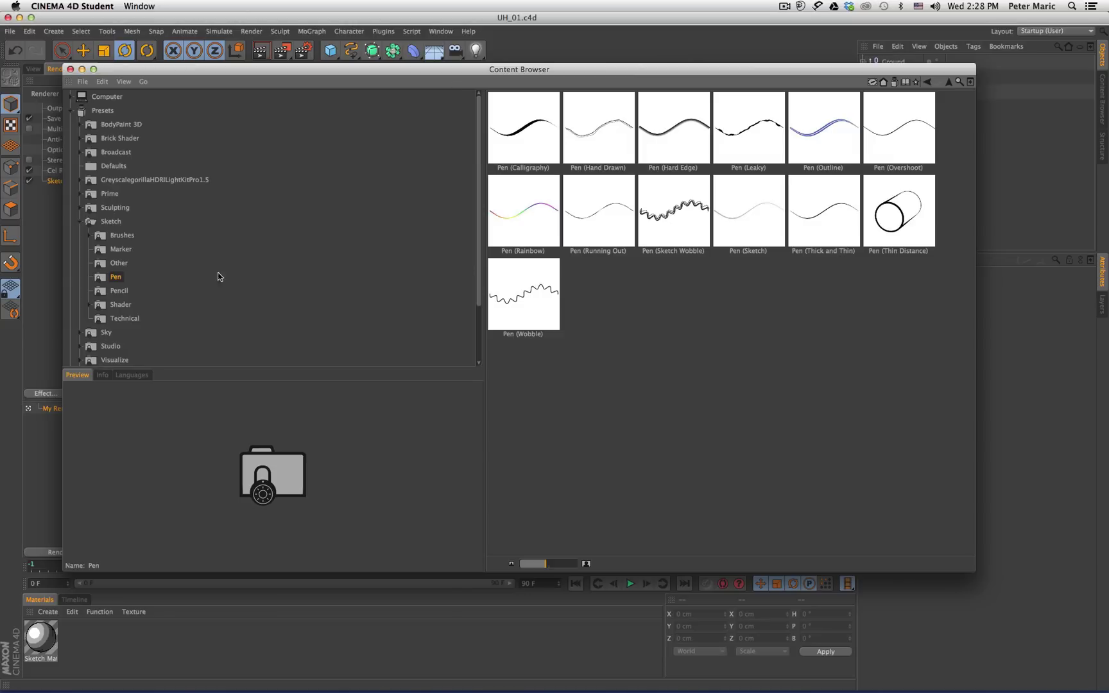
click(125, 318)
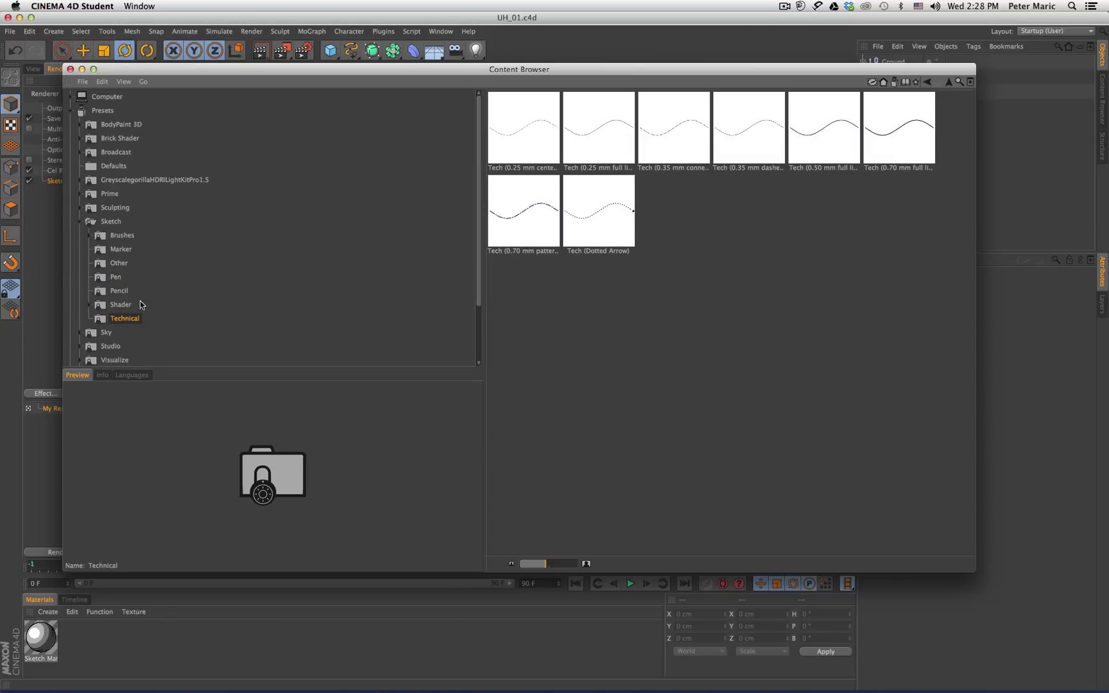
click(743, 137)
double_click(744, 137)
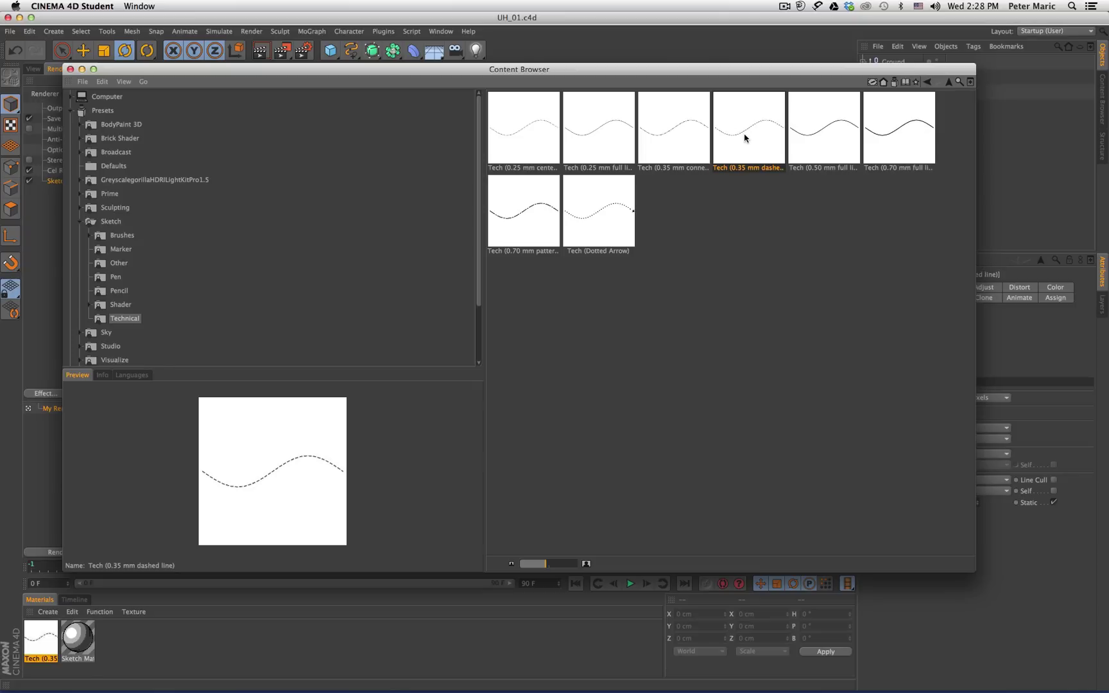
click(70, 69)
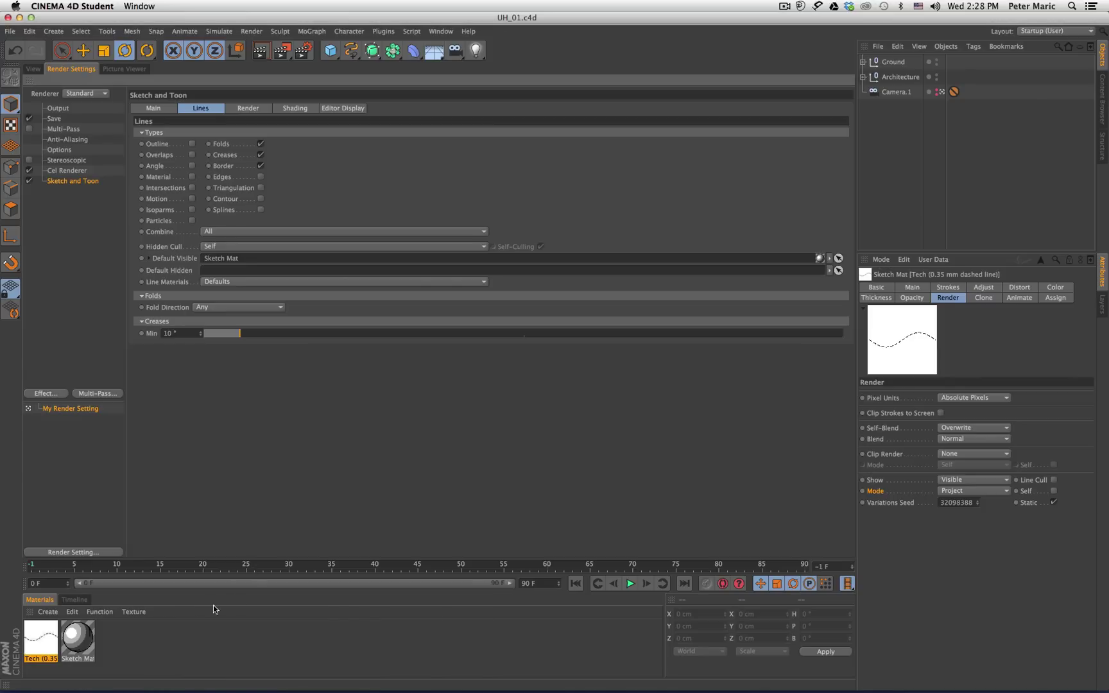
- Delete the default Sketch Mat material from the project
click(132, 642)
click(88, 648)
key(Delete)
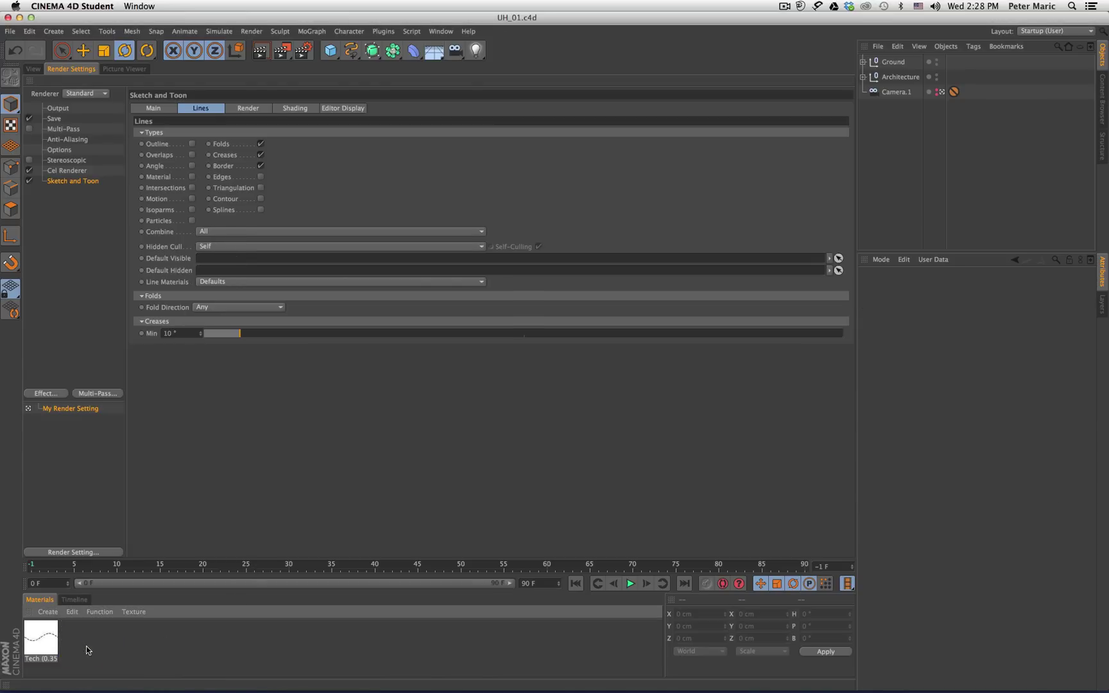
- Assign the Tech (0.35 mm dashed line) material to Default Visible and Default Hidden in the Sketch and Toon line settings
click(52, 648)
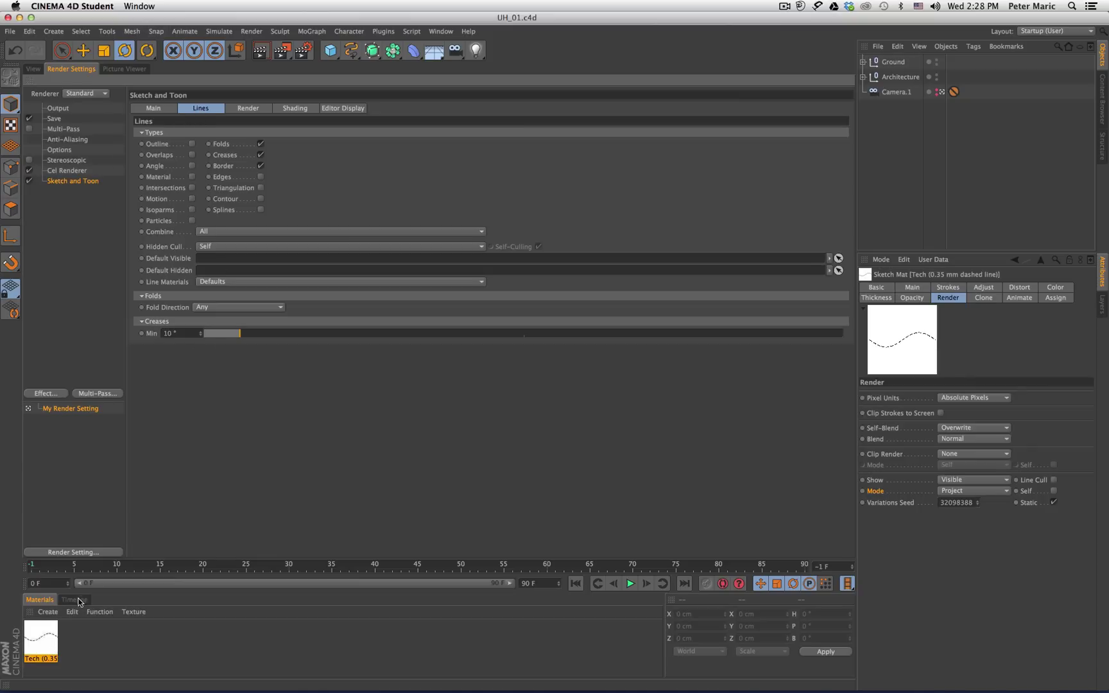
drag(35, 640, 247, 259)
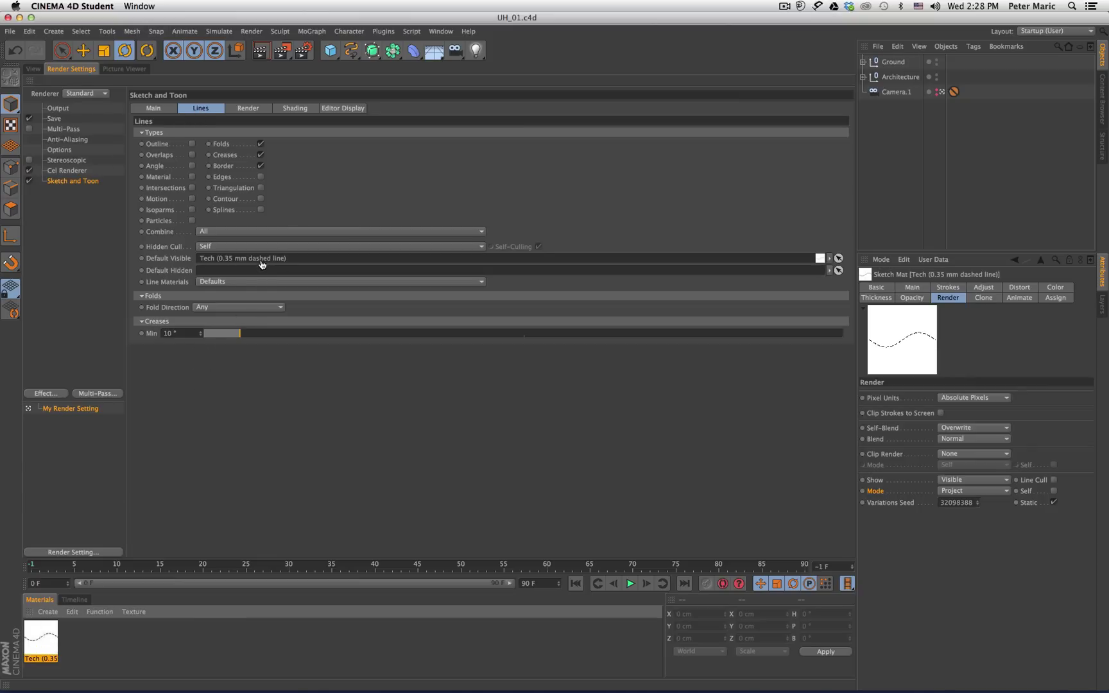
drag(37, 641, 275, 269)
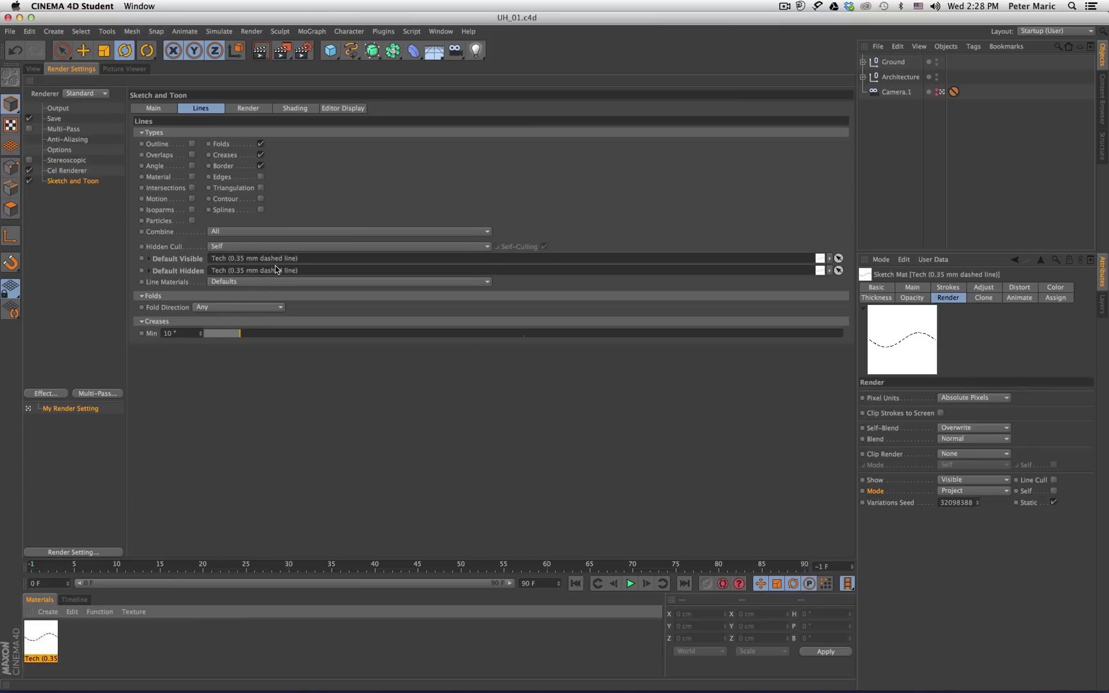
- Set Sketch and Toon's Hidden Cull to Objects and its shading Object option to Background
click(294, 248)
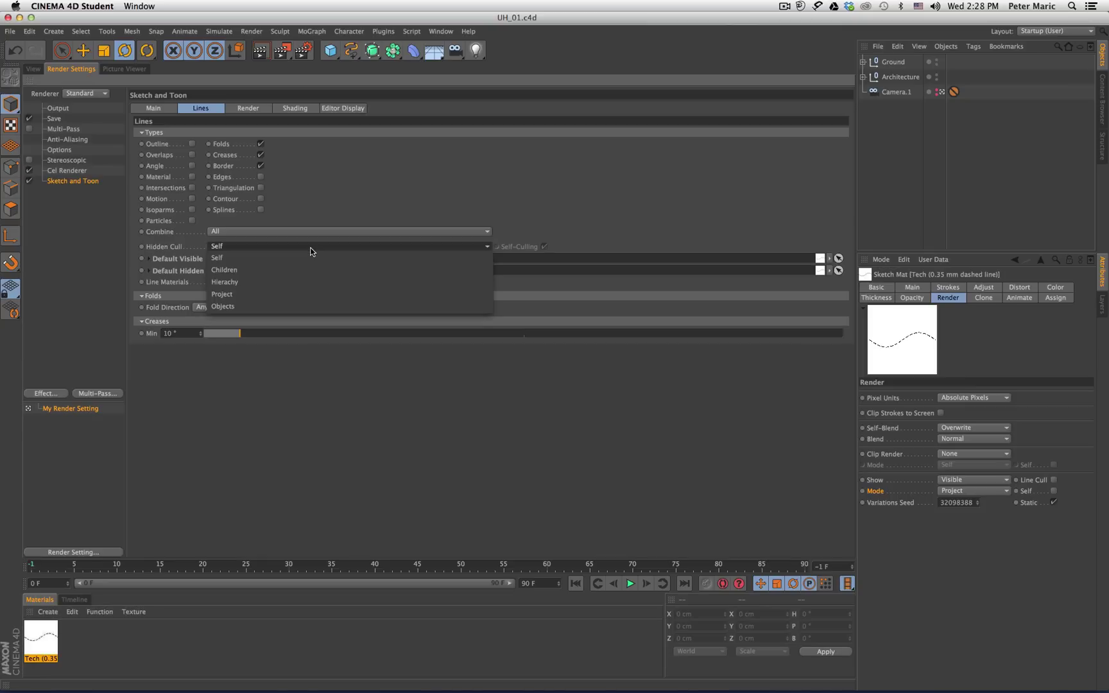
click(310, 307)
click(292, 109)
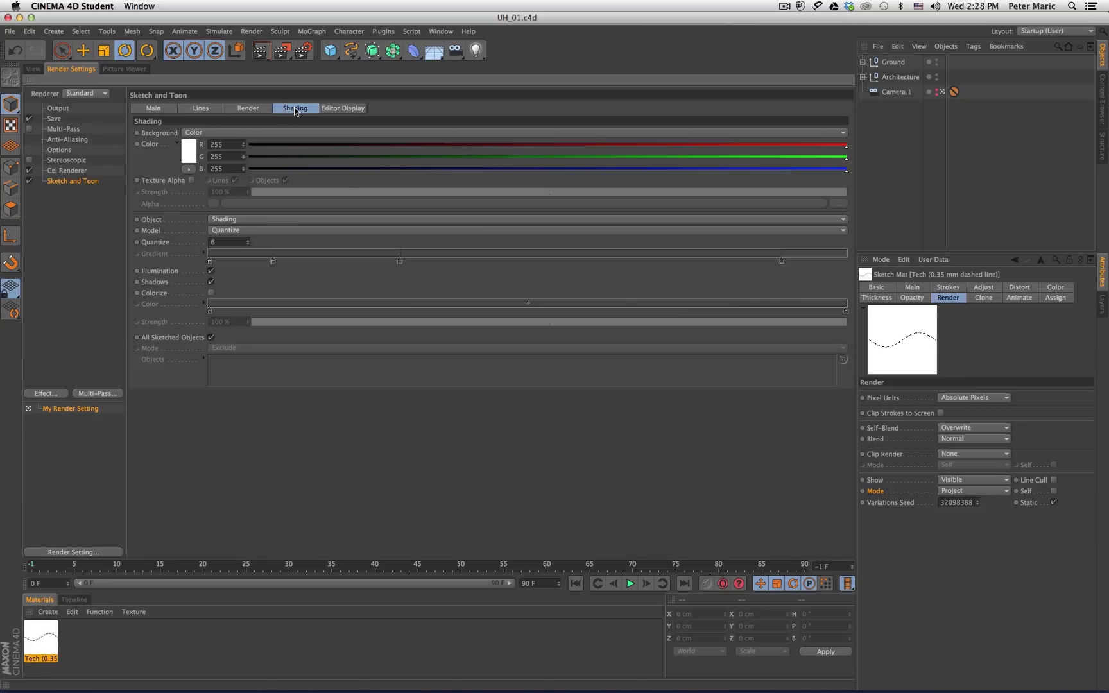
click(311, 219)
click(307, 277)
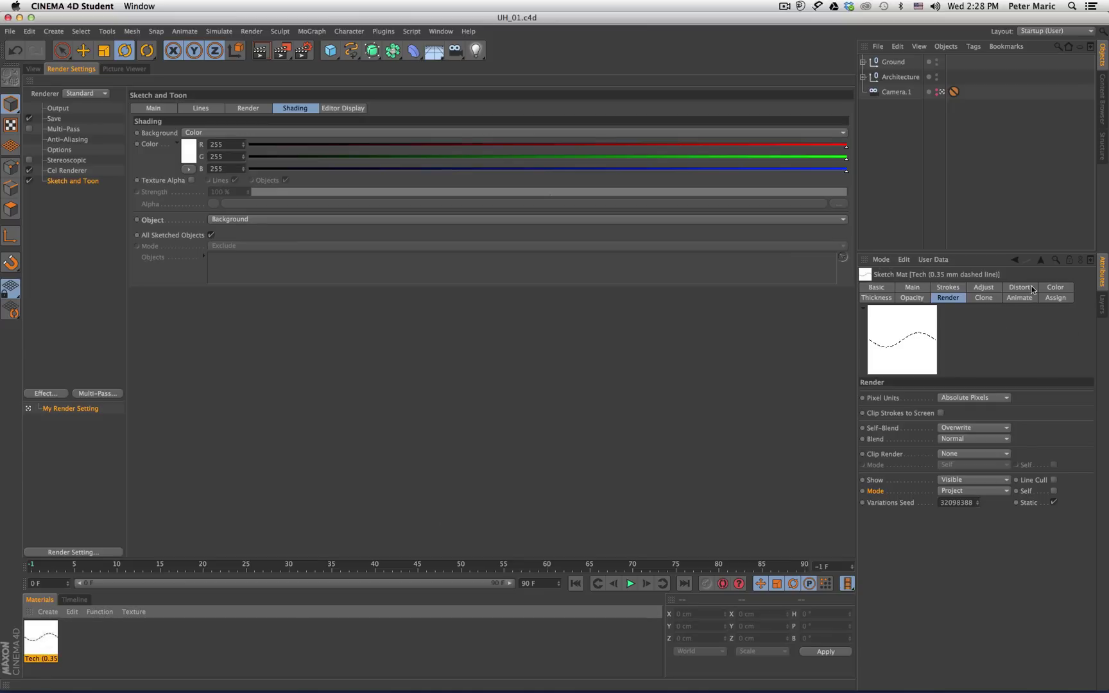
- Set the dashed line material's render Mode to Objects, and disable Save and Cel Renderer in the render settings
click(948, 298)
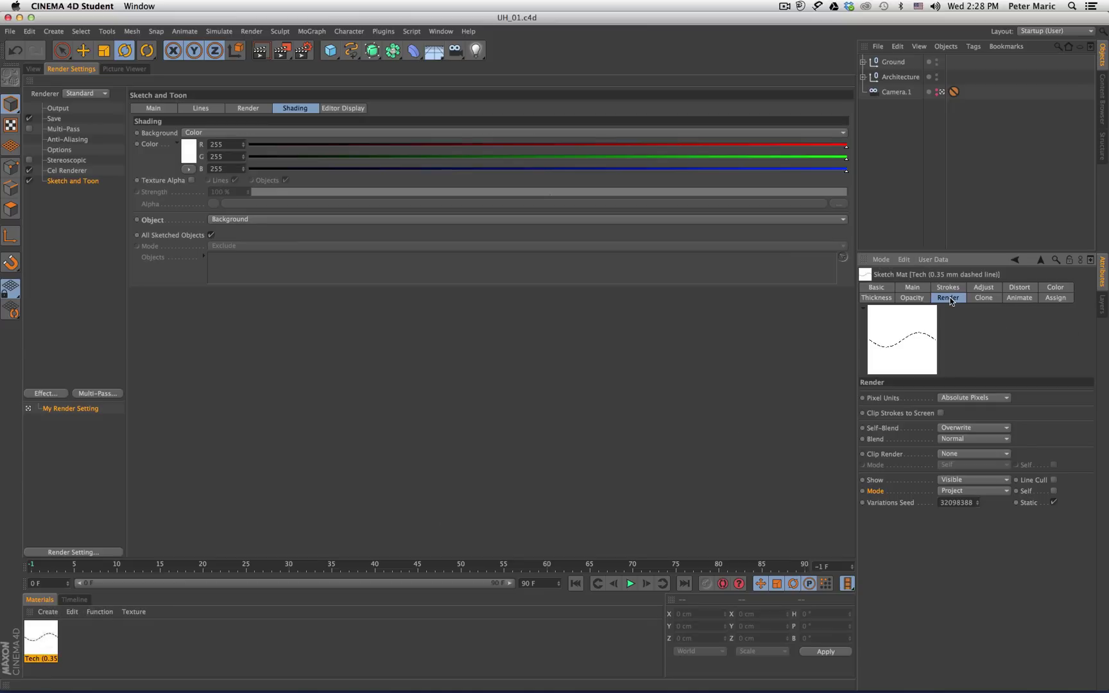
click(1011, 491)
click(993, 549)
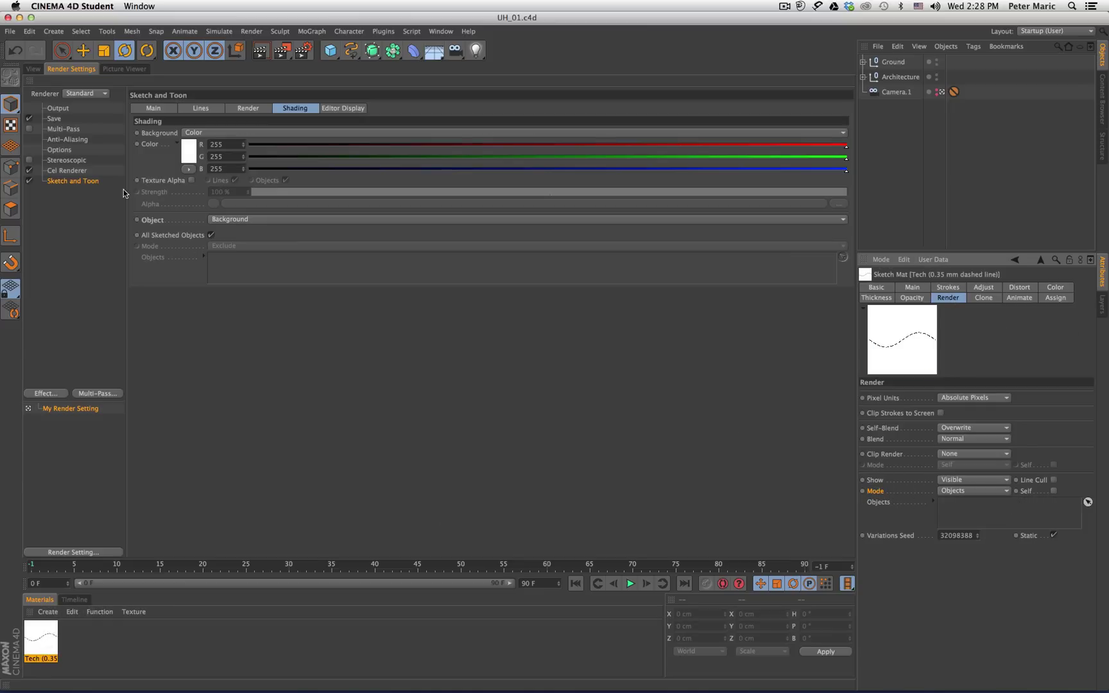
click(28, 119)
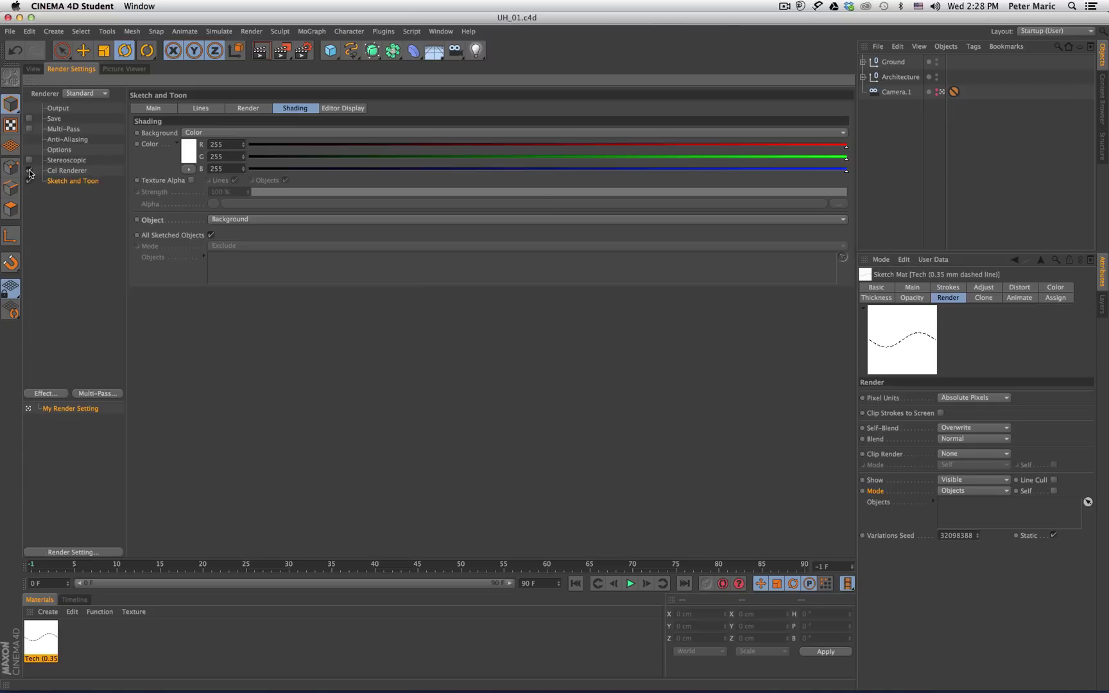
- Set the render output width to 600 pixels with the aspect ratio locked
click(58, 109)
double_click(210, 120)
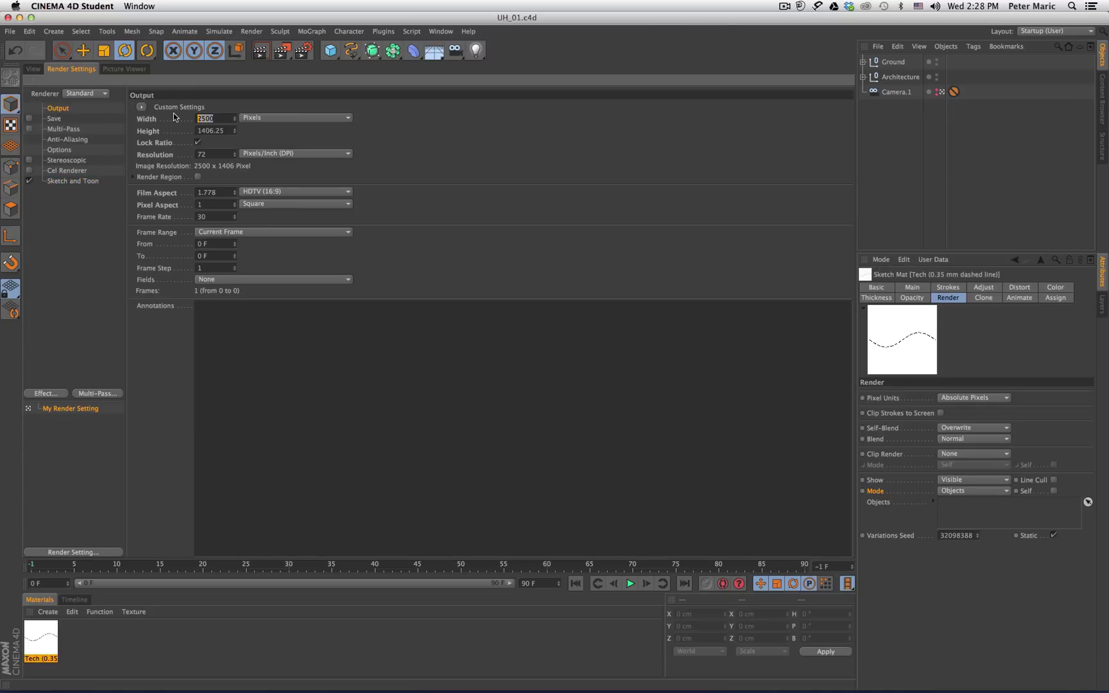
text(600)
key(Return)
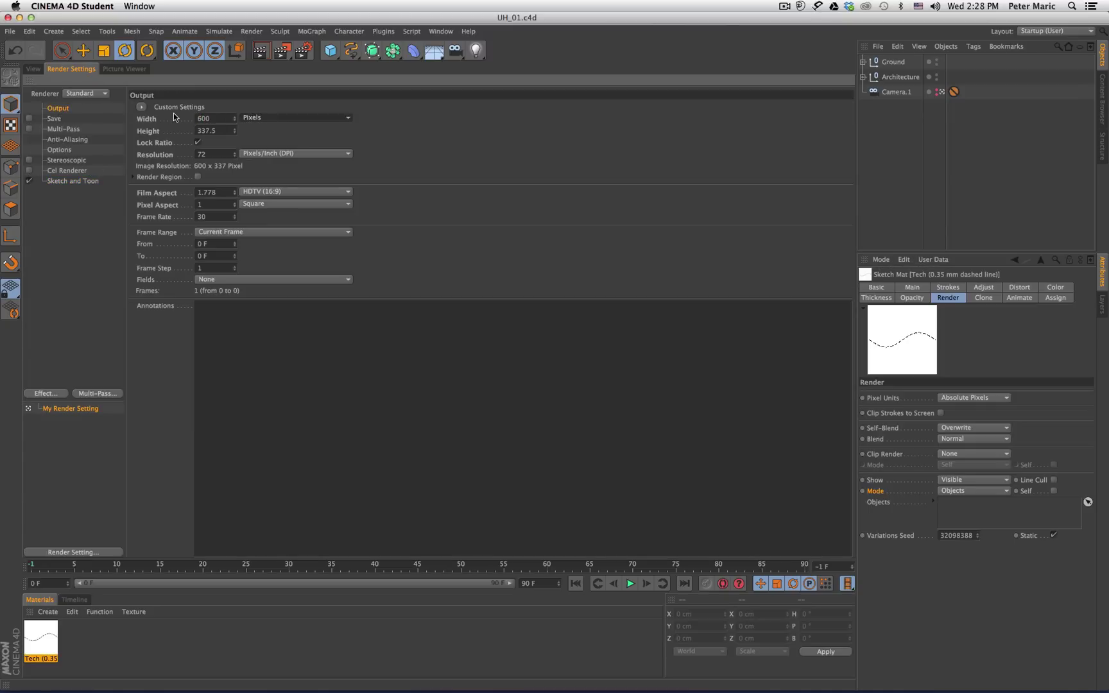
- Render the architectural model with dashed lines in the Picture Viewer and examine the line detail up close
click(281, 50)
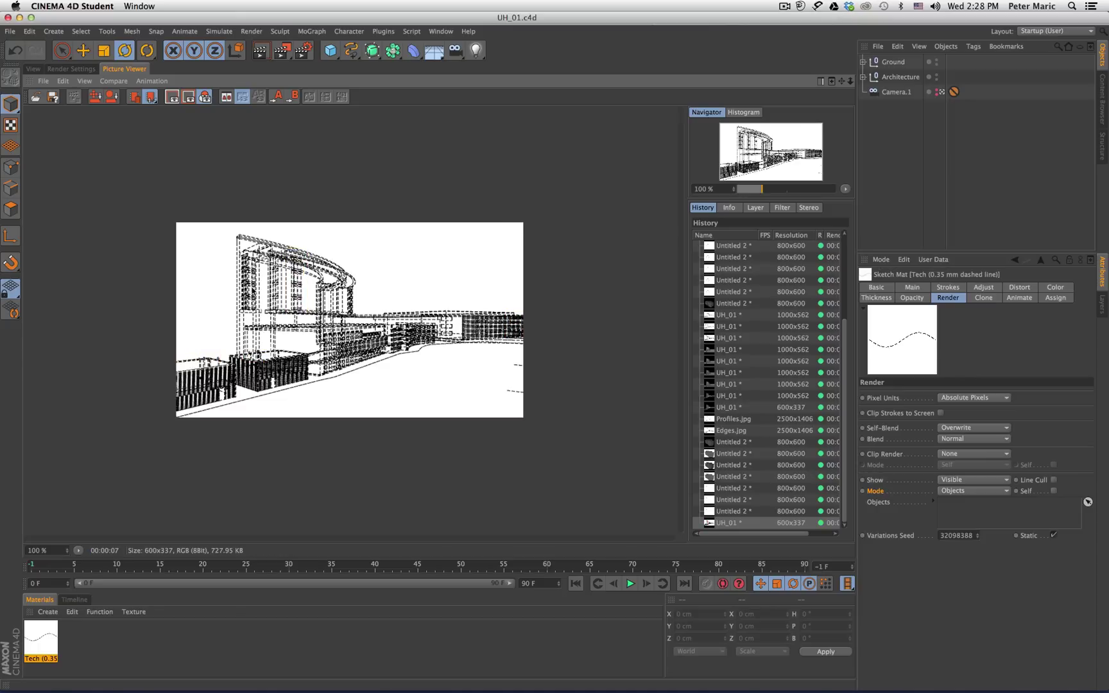
scroll(242, 292, up, 5)
scroll(242, 292, down, 4)
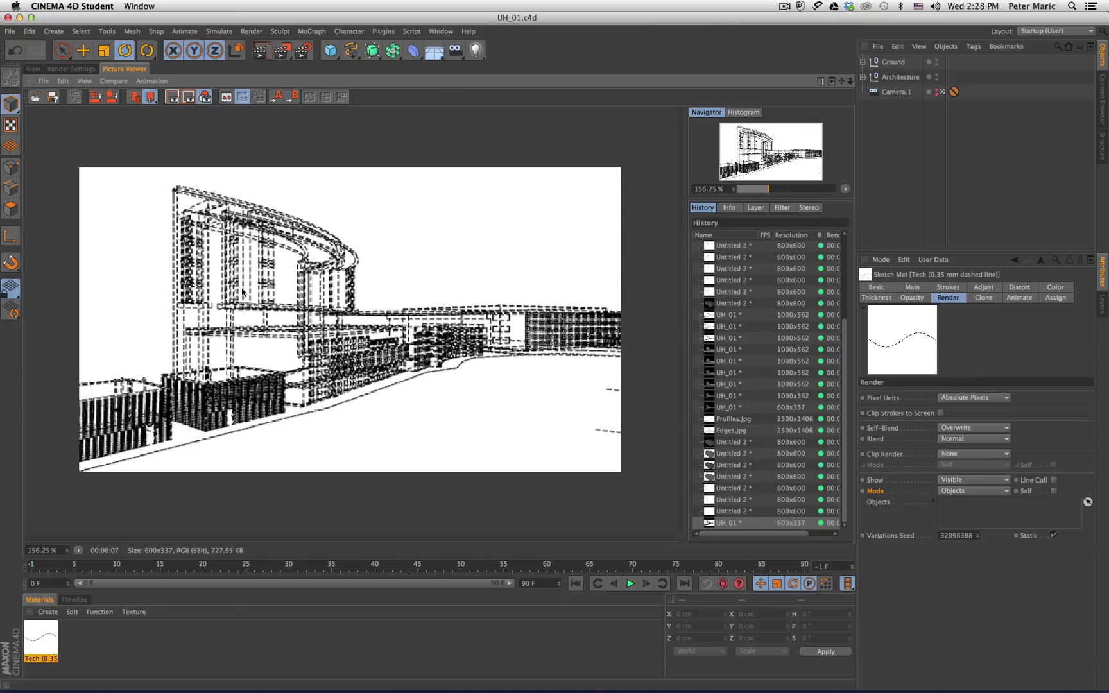
scroll(186, 215, up, 3)
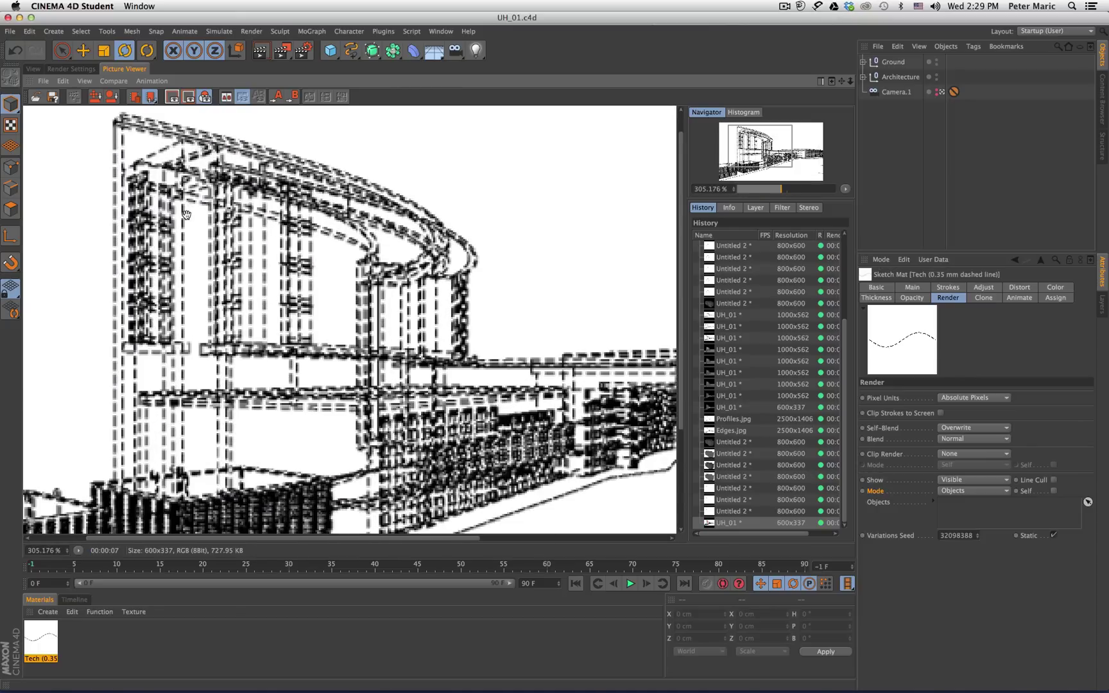
scroll(243, 238, down, 4)
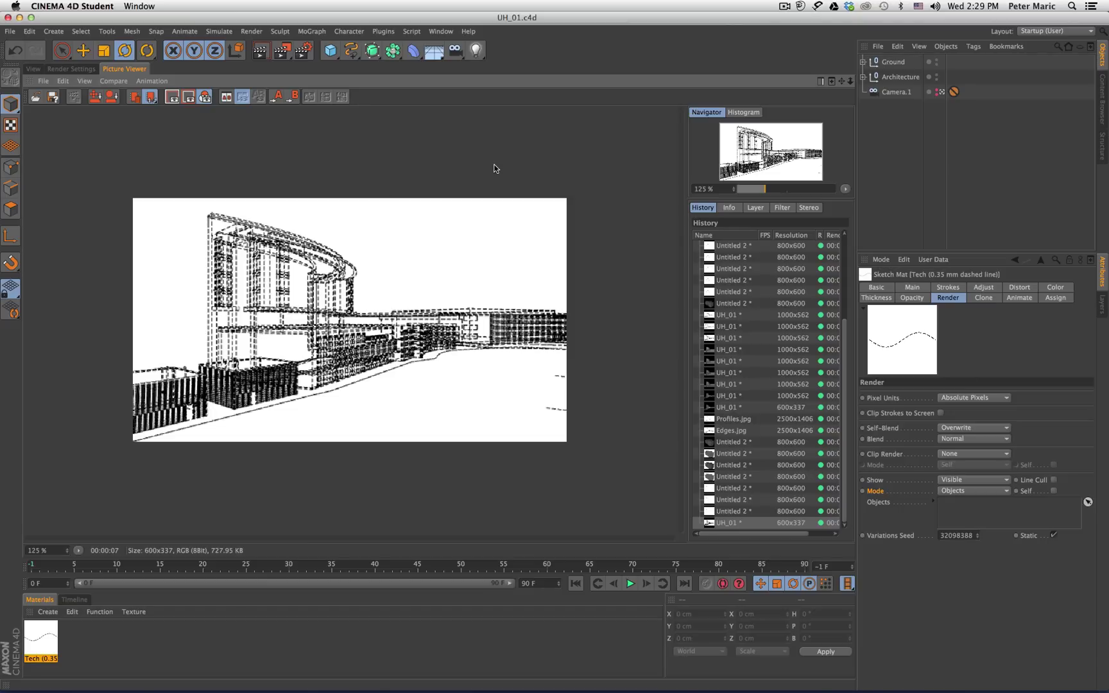
- Set the render output width to 2500 pixels
click(68, 70)
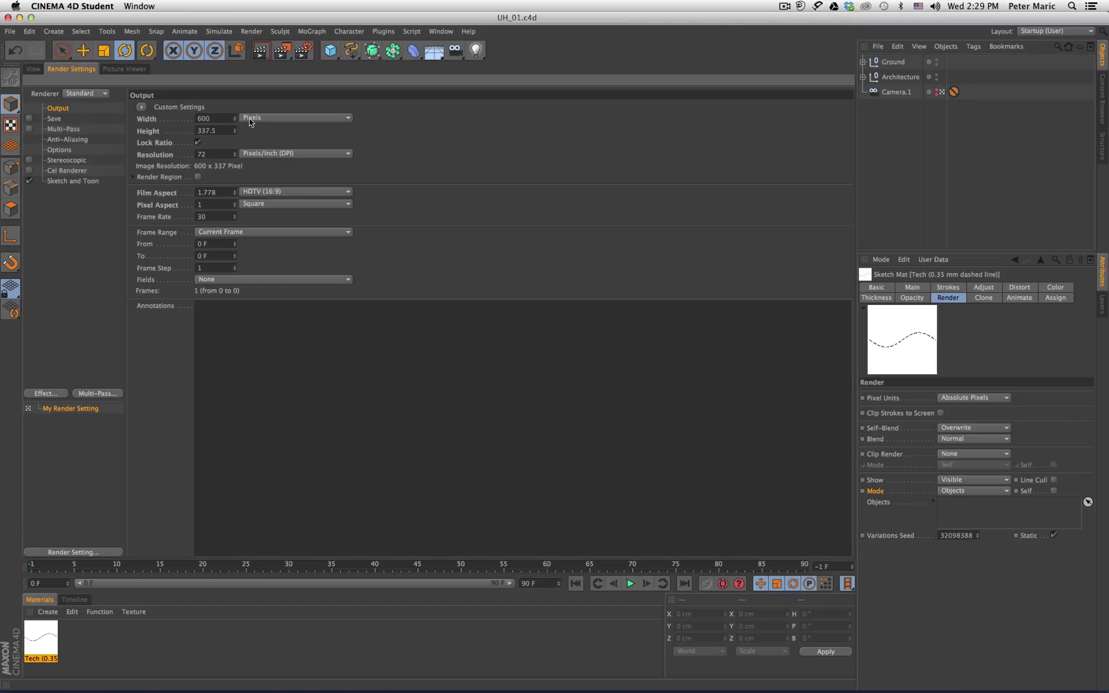
click(215, 119)
text(2500)
key(Return)
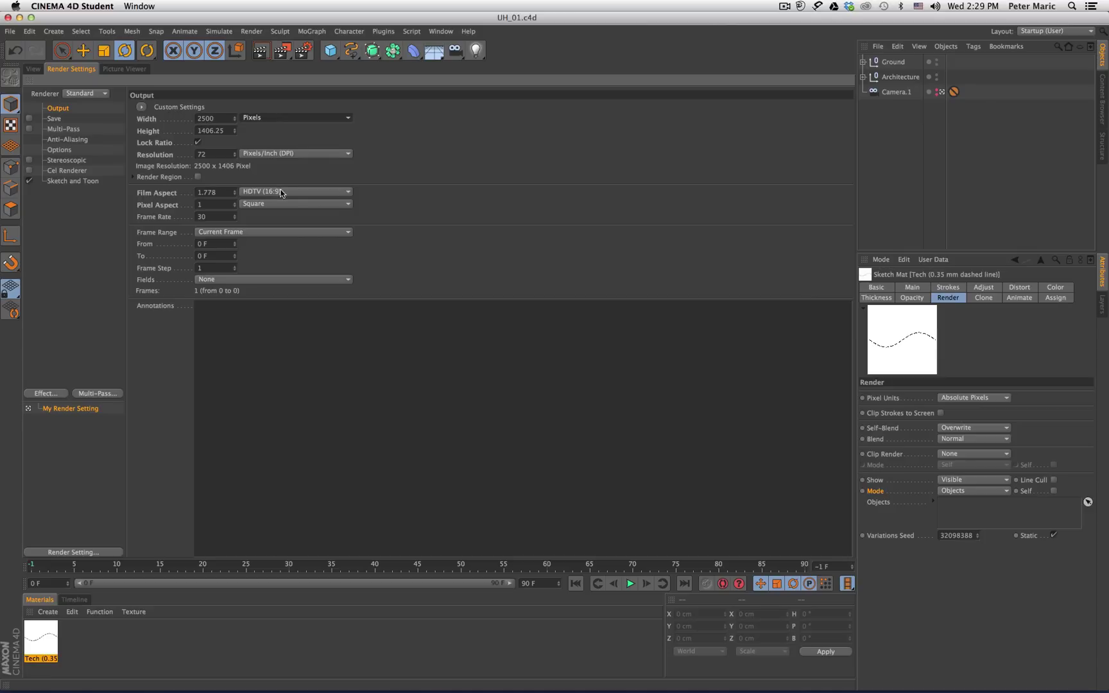
- Enable saving of the regular image and set its output file to ST_Hidden in the Renders folder
click(54, 119)
click(29, 118)
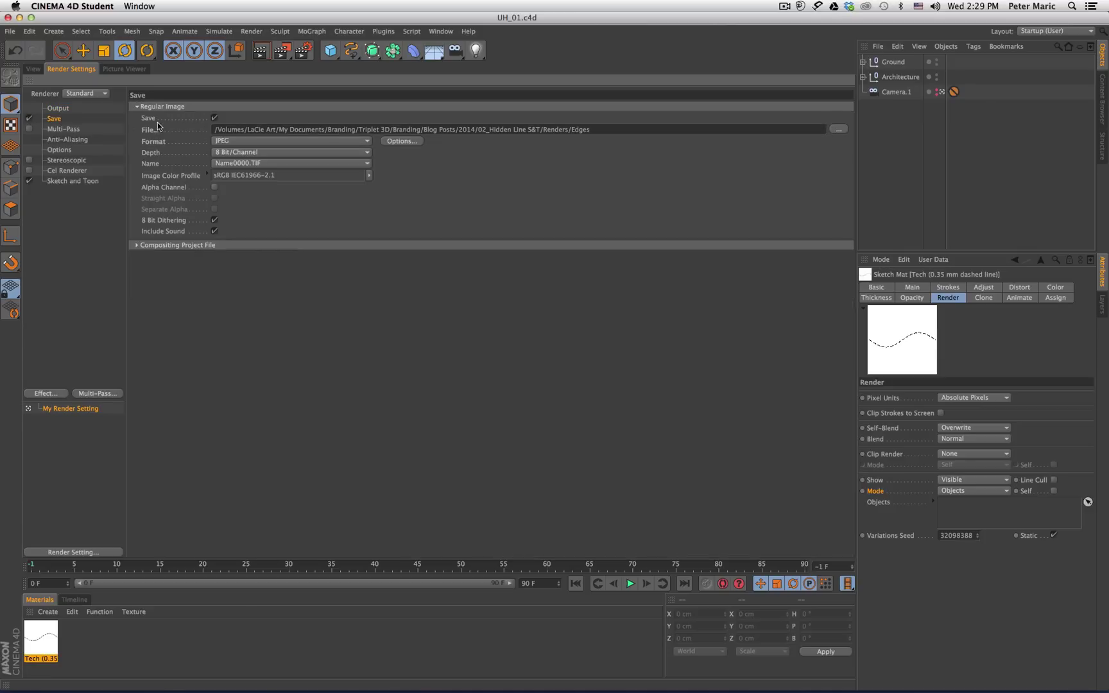
click(839, 129)
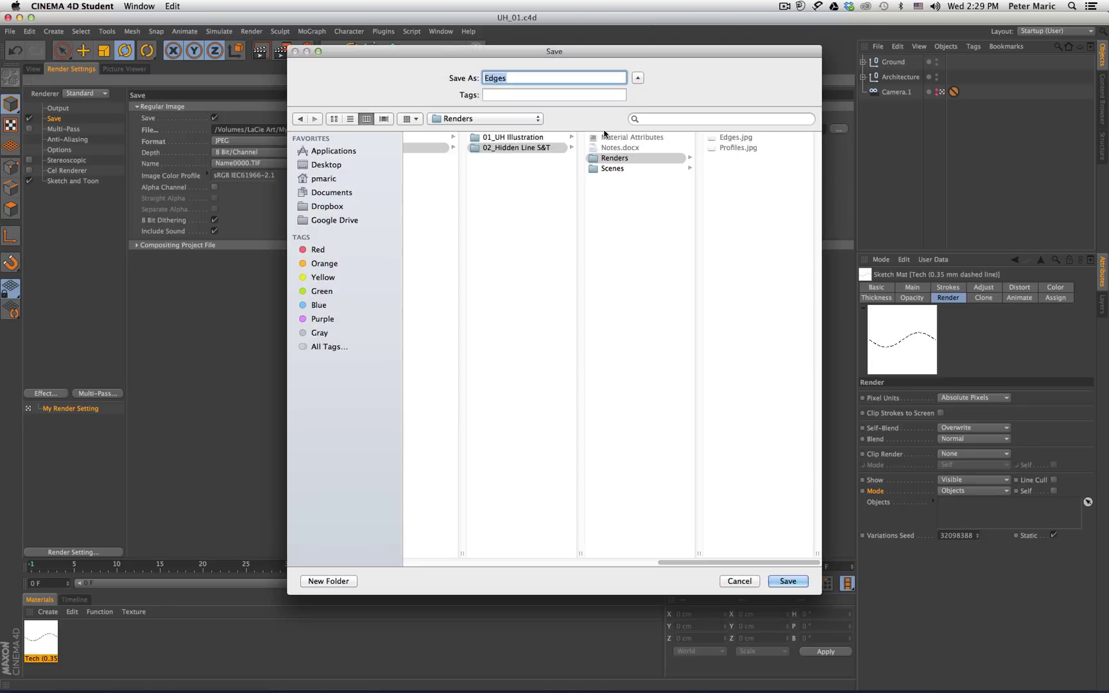
text(ST_Hidden)
key(Return)
- Set the render's anti-aliasing to Best
click(59, 108)
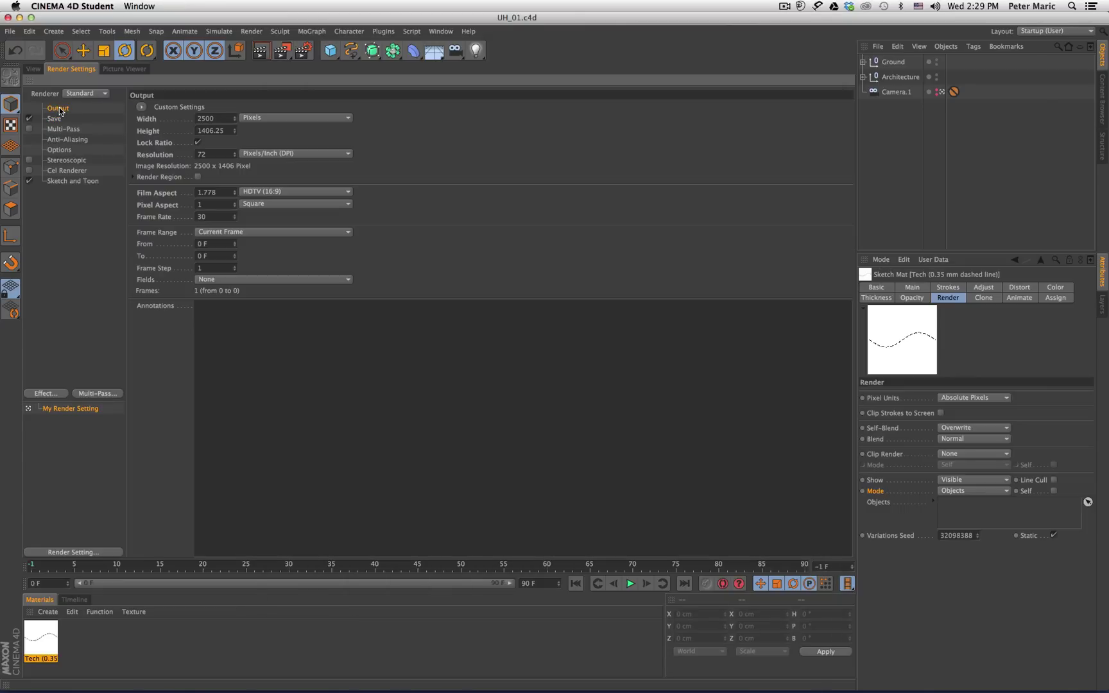
click(64, 140)
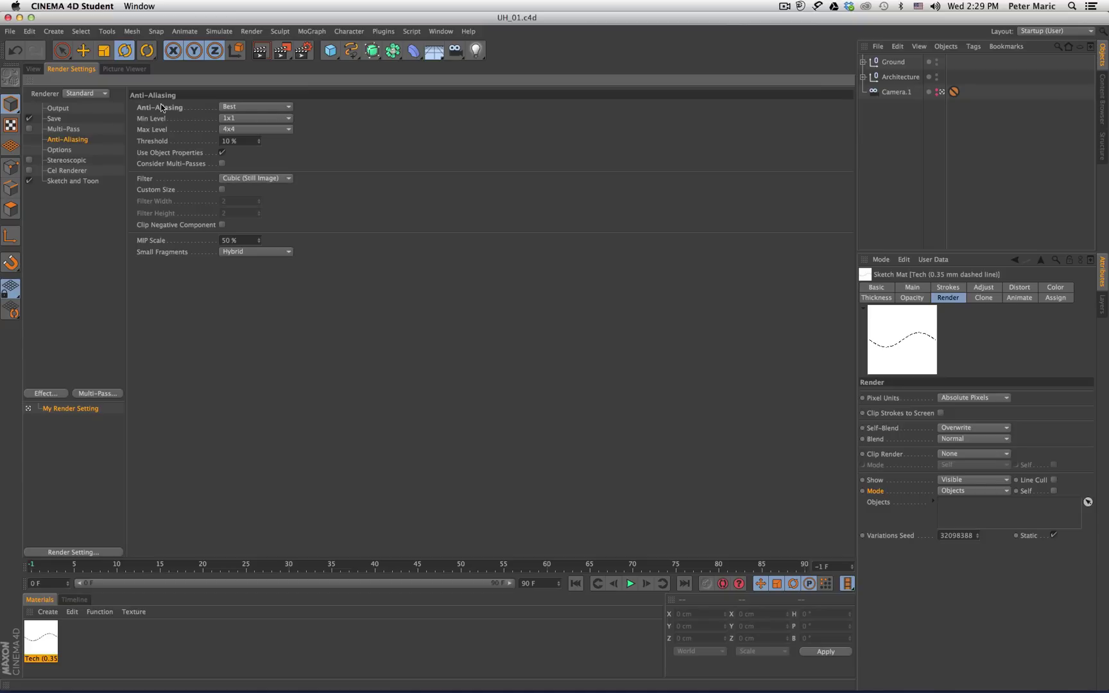
click(287, 106)
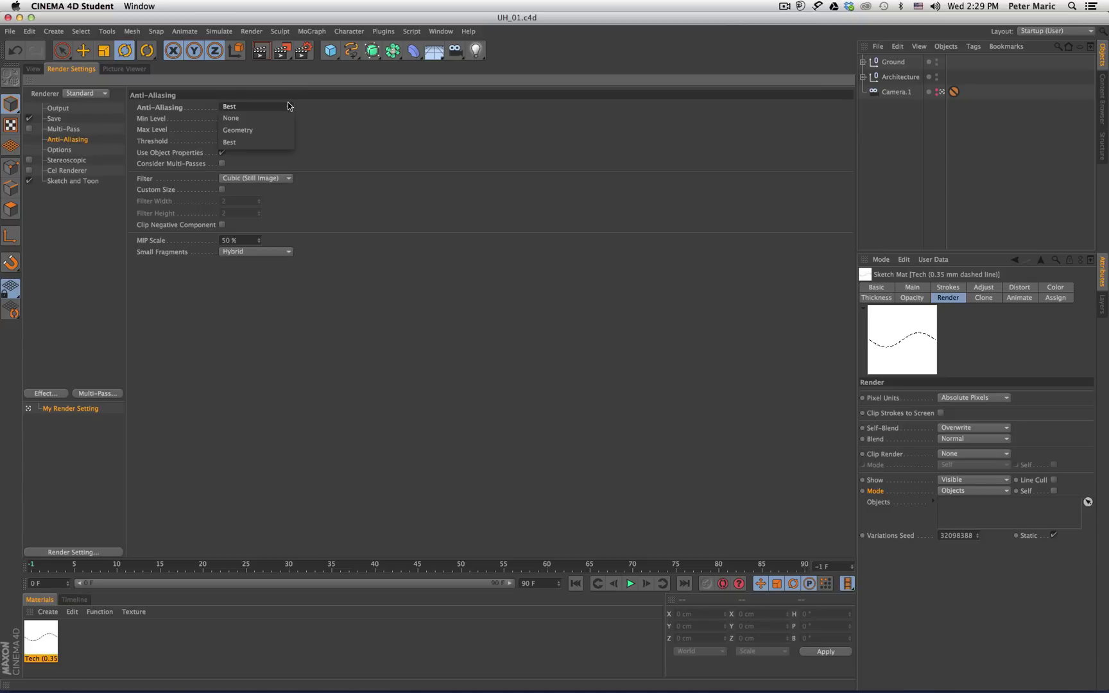
click(260, 141)
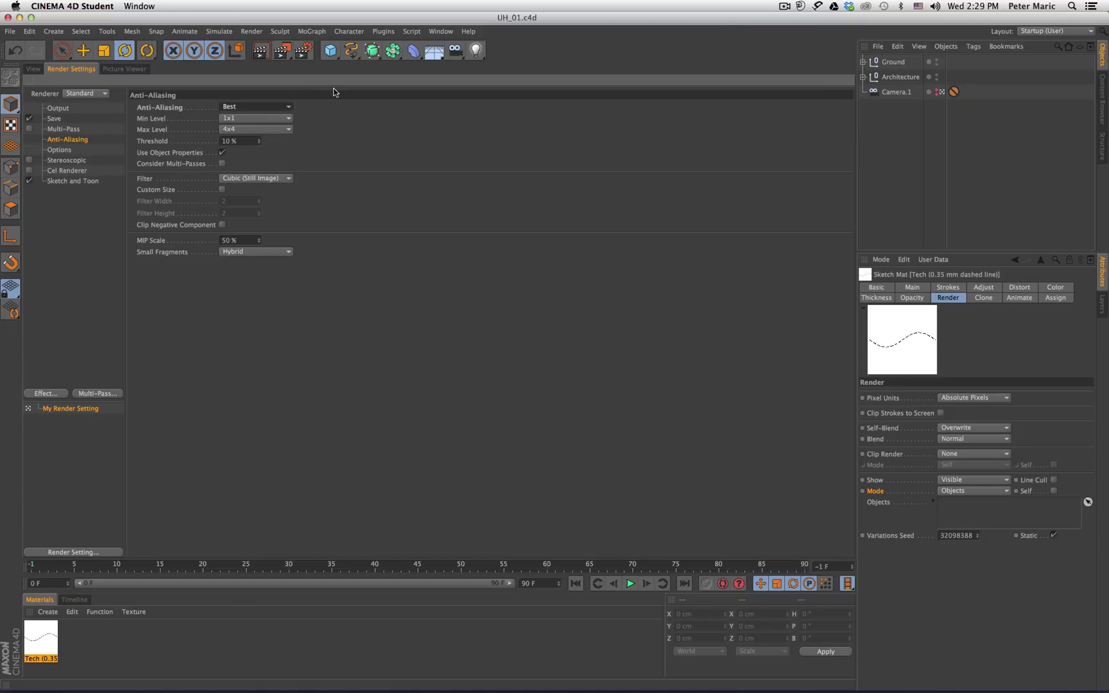
- Render the full-size ST_Hidden image in the Picture Viewer and inspect its dashed lines
click(281, 50)
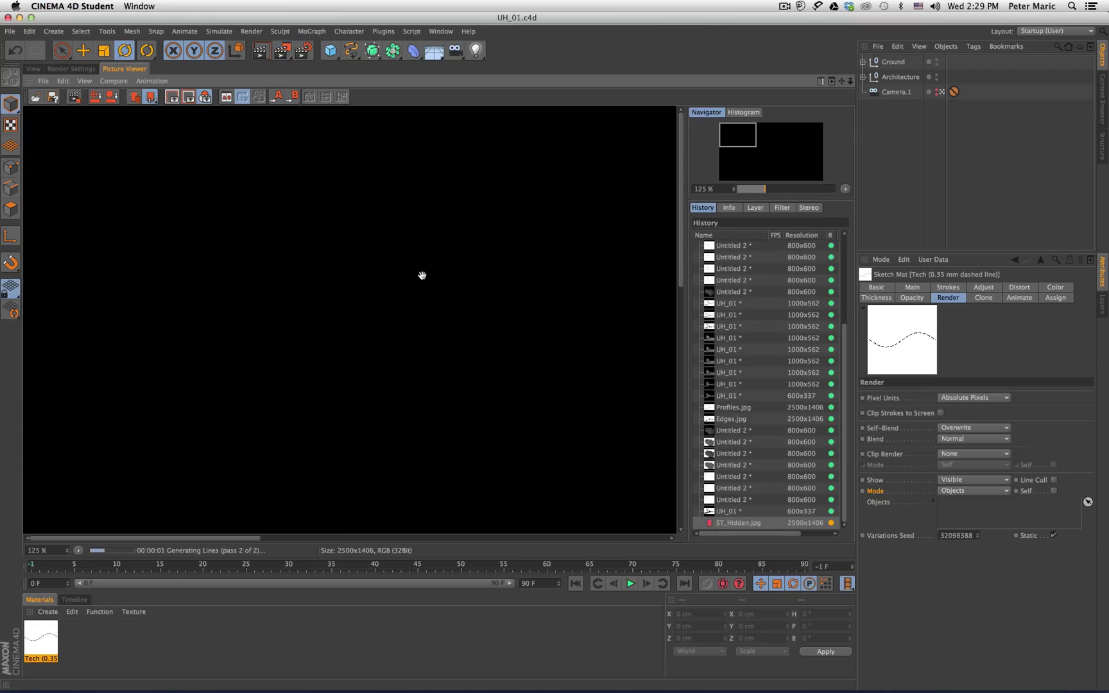
scroll(422, 274, down, 6)
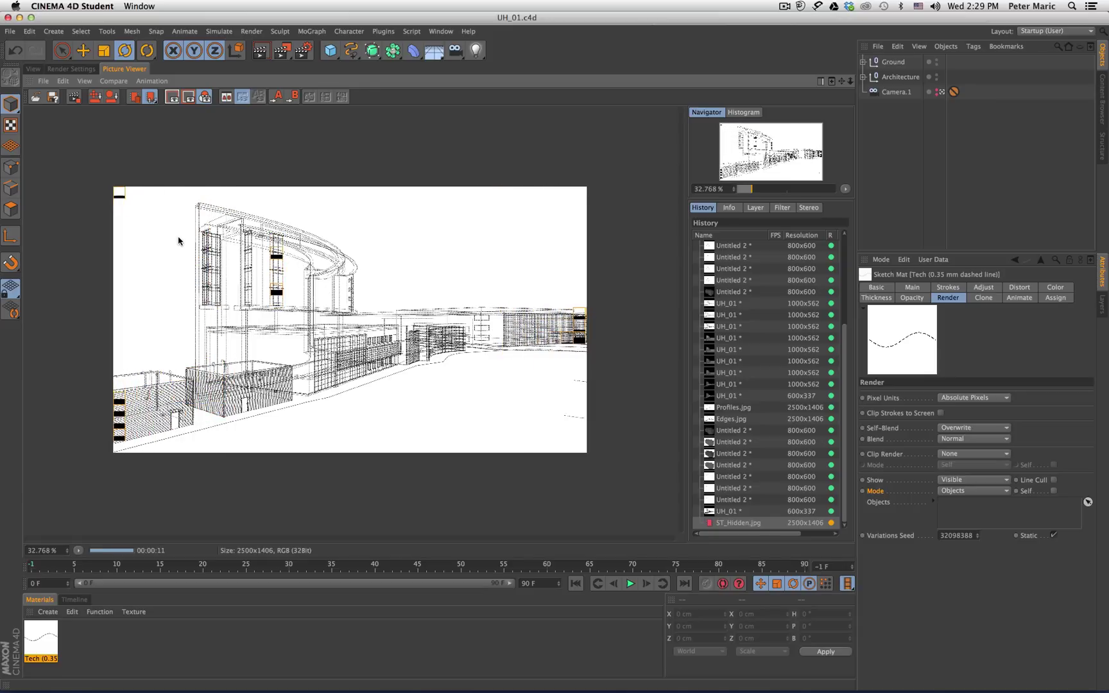
scroll(201, 212, up, 5)
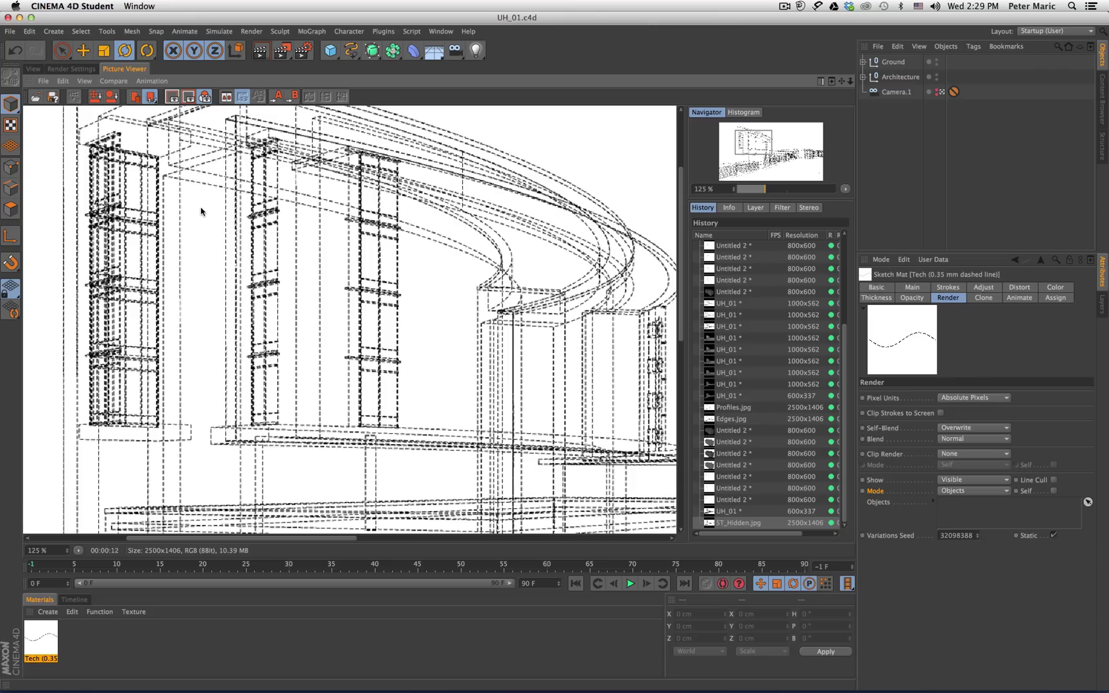
scroll(201, 211, down, 4)
scroll(313, 237, down, 1)
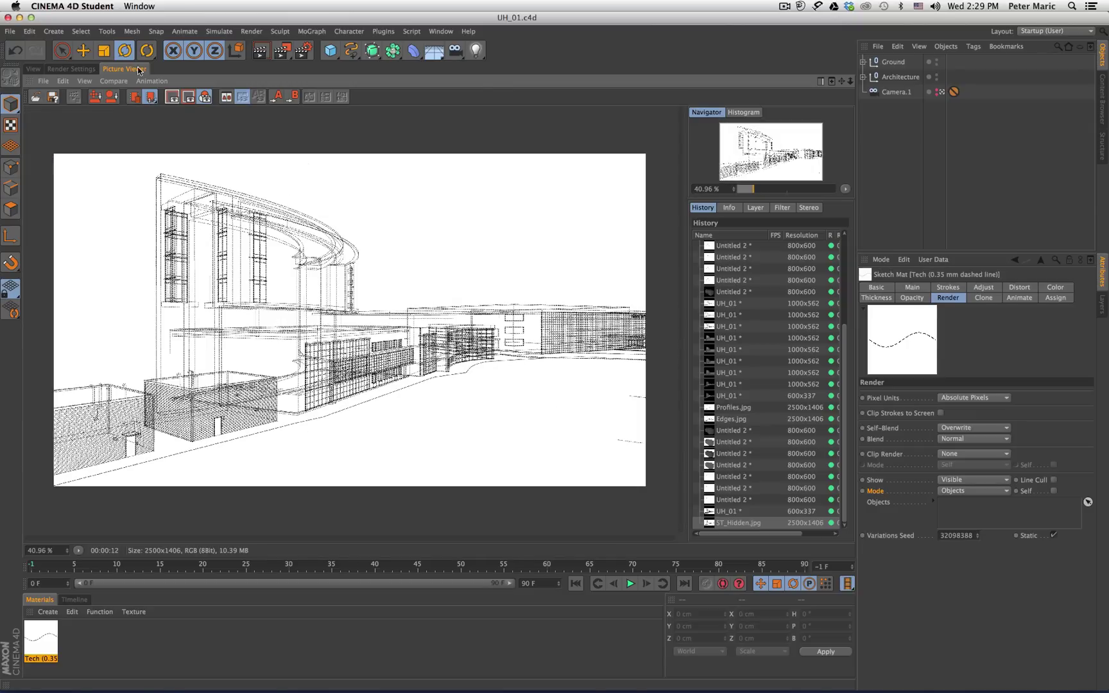
- Disable saving in the render settings and set the output width to 600 pixels
click(26, 68)
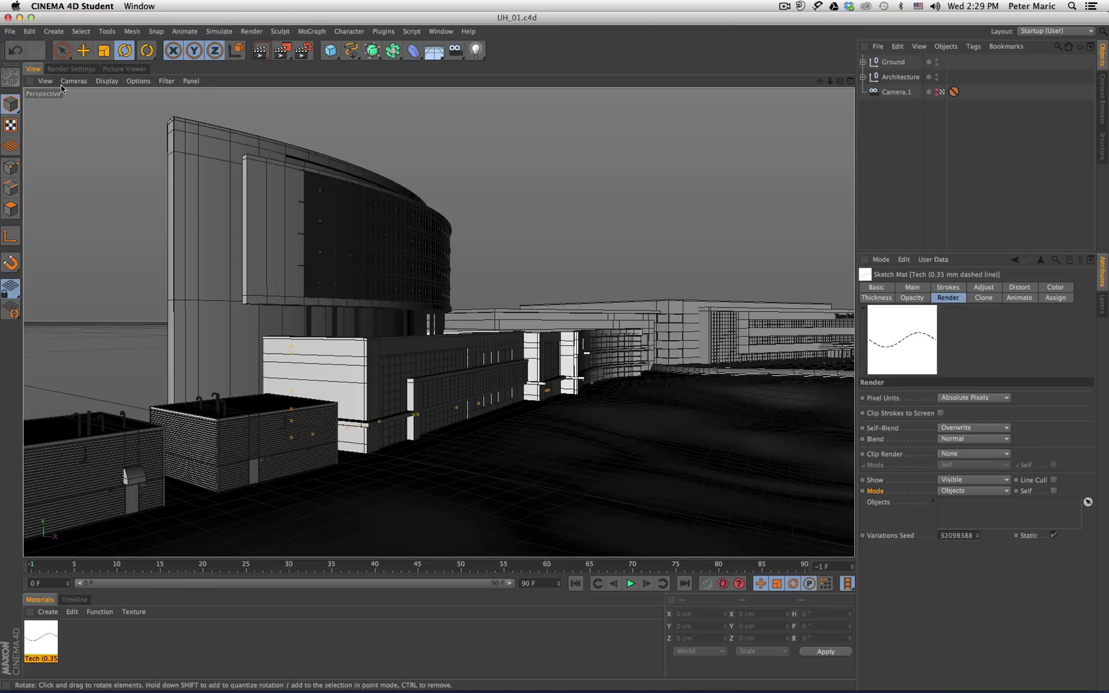
click(71, 68)
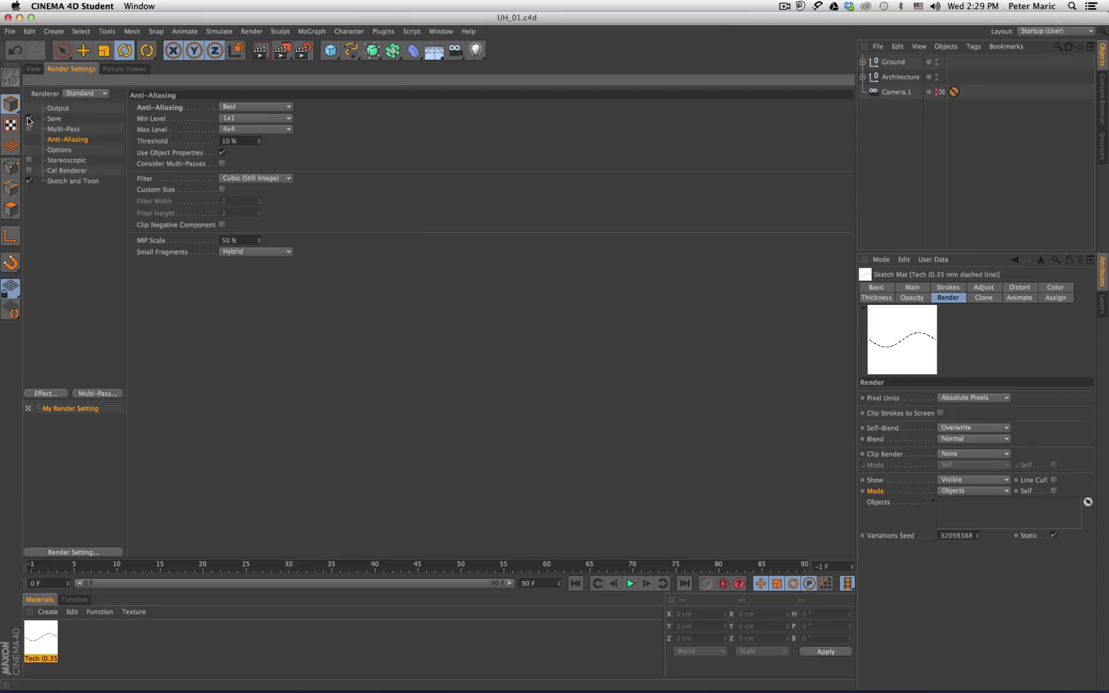
click(56, 109)
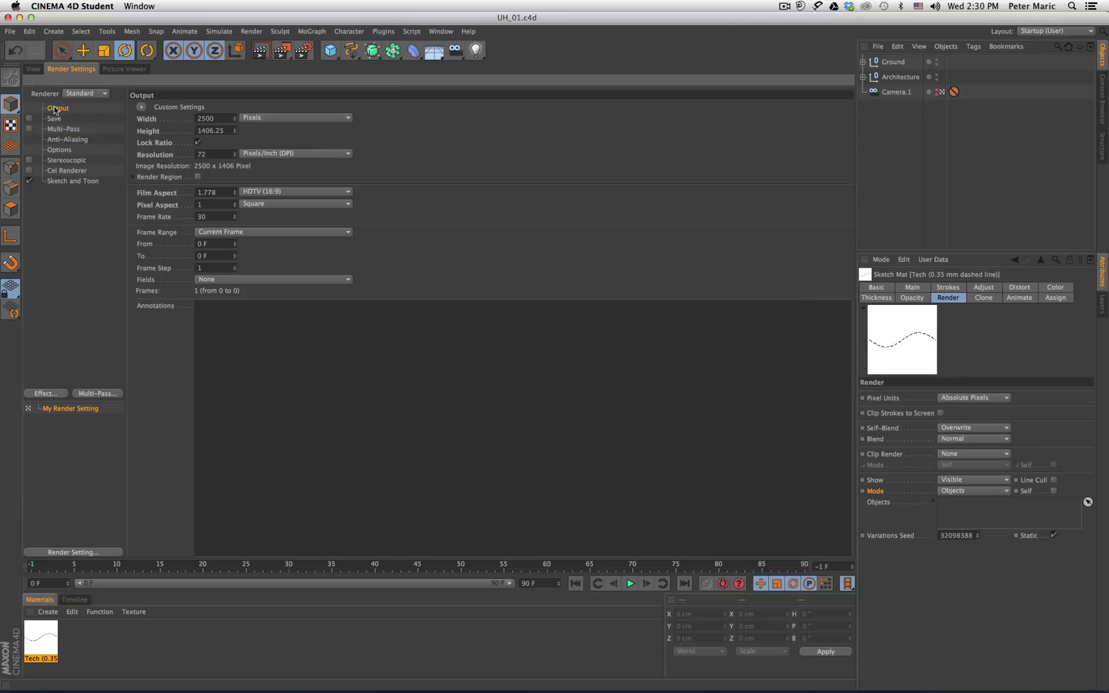
double_click(223, 118)
text(600)
key(Return)
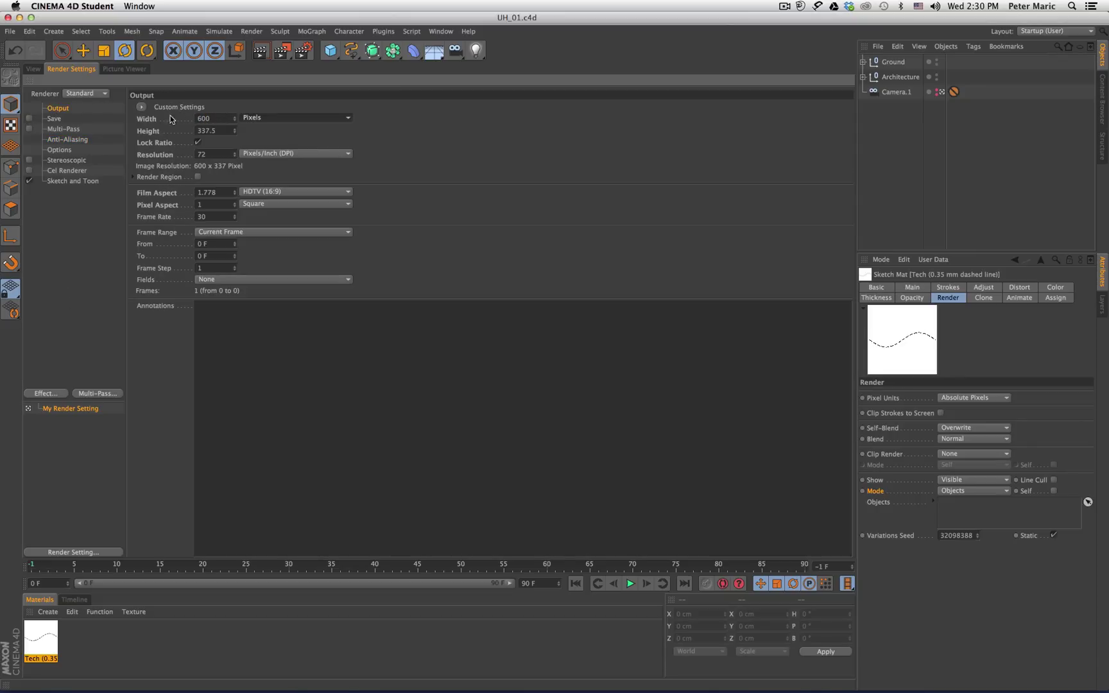
- Disable Sketch and Toon and render the plain shaded model in the Picture Viewer
click(64, 183)
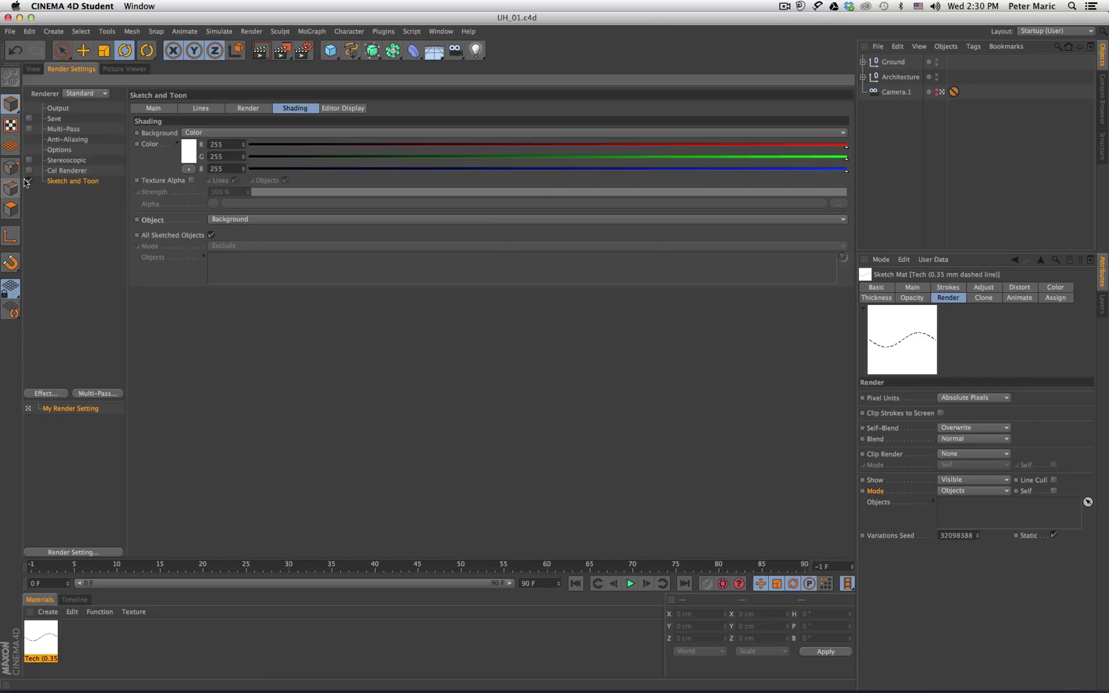
click(83, 207)
key(shift+r)
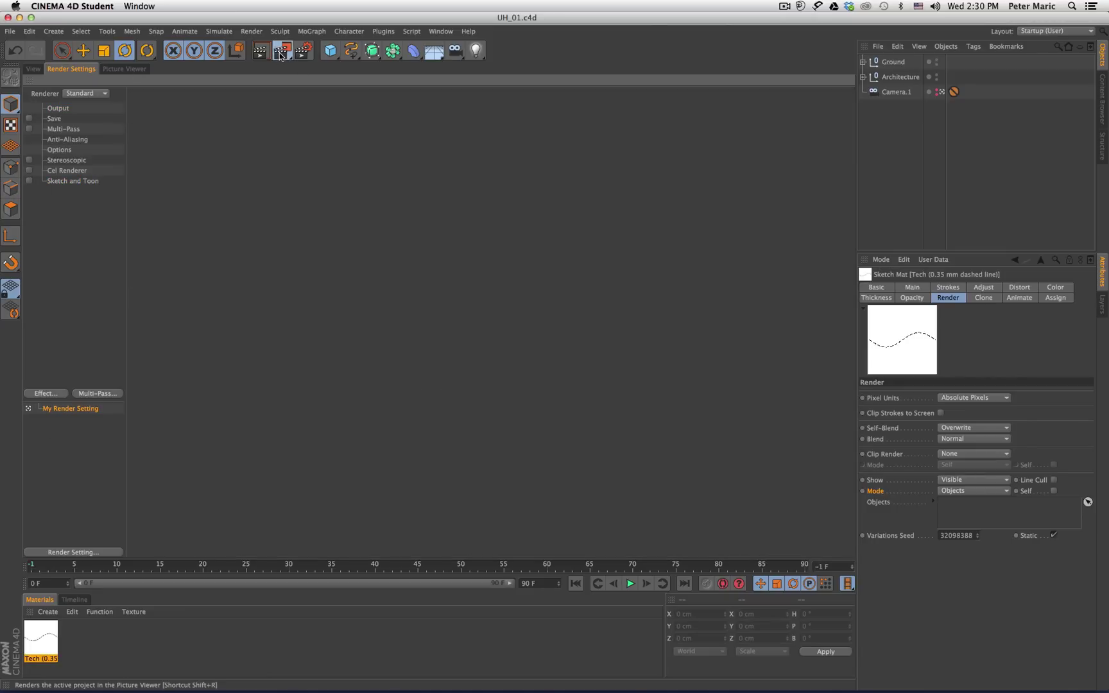
scroll(392, 329, up, 1)
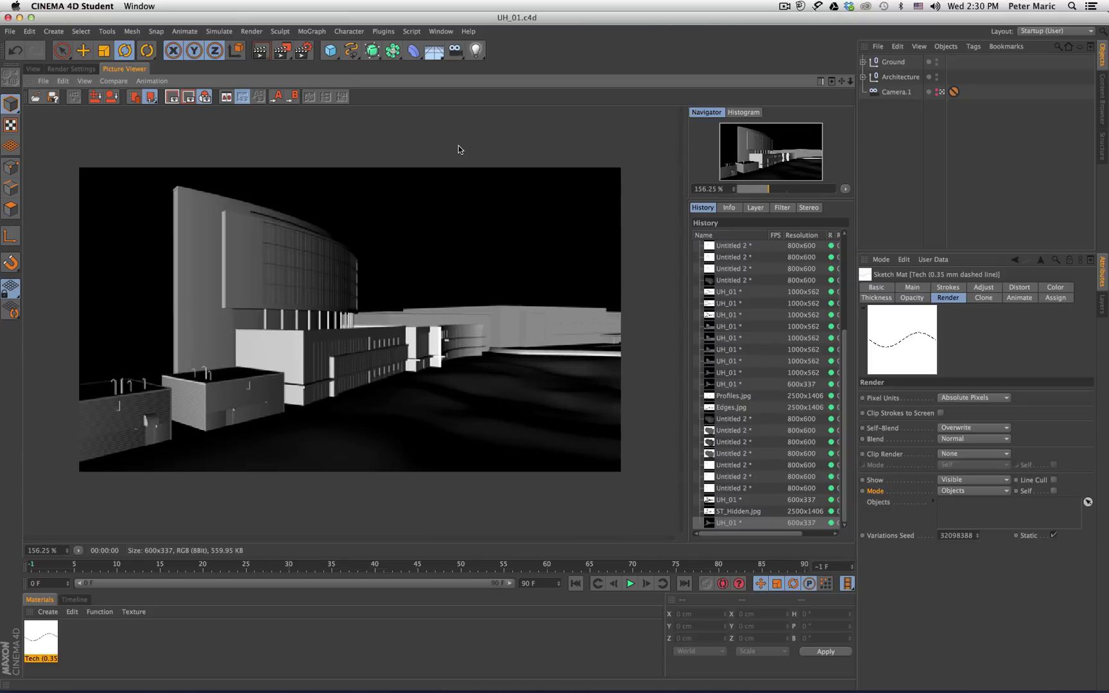
- Add an infinite light to the architectural scene
click(32, 68)
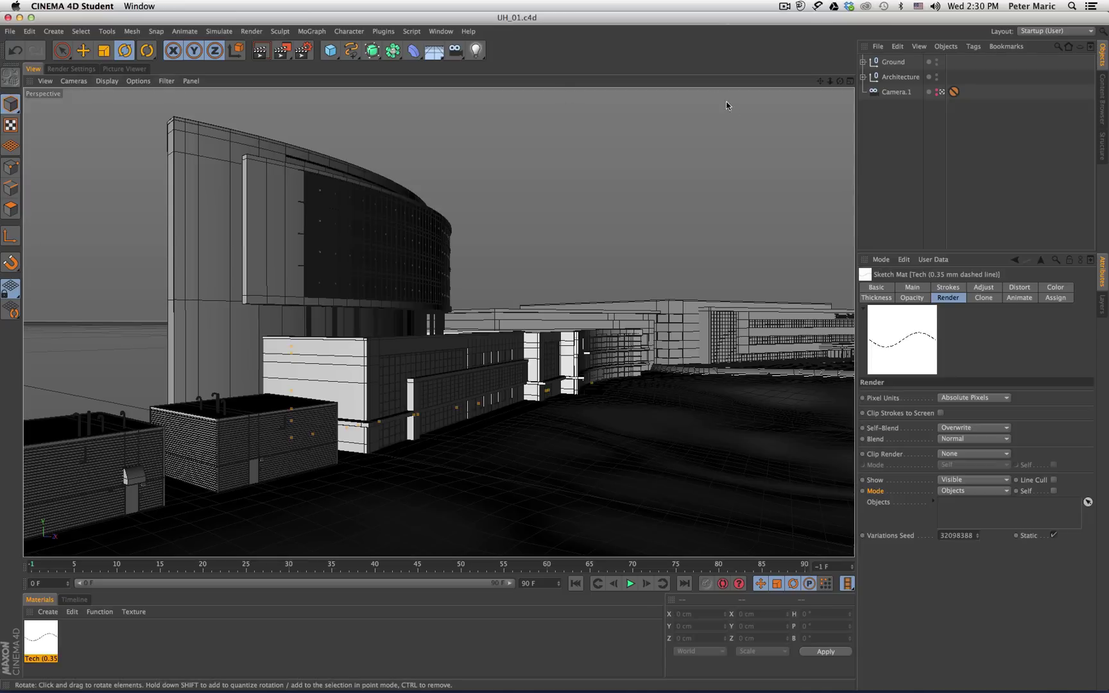
click(476, 51)
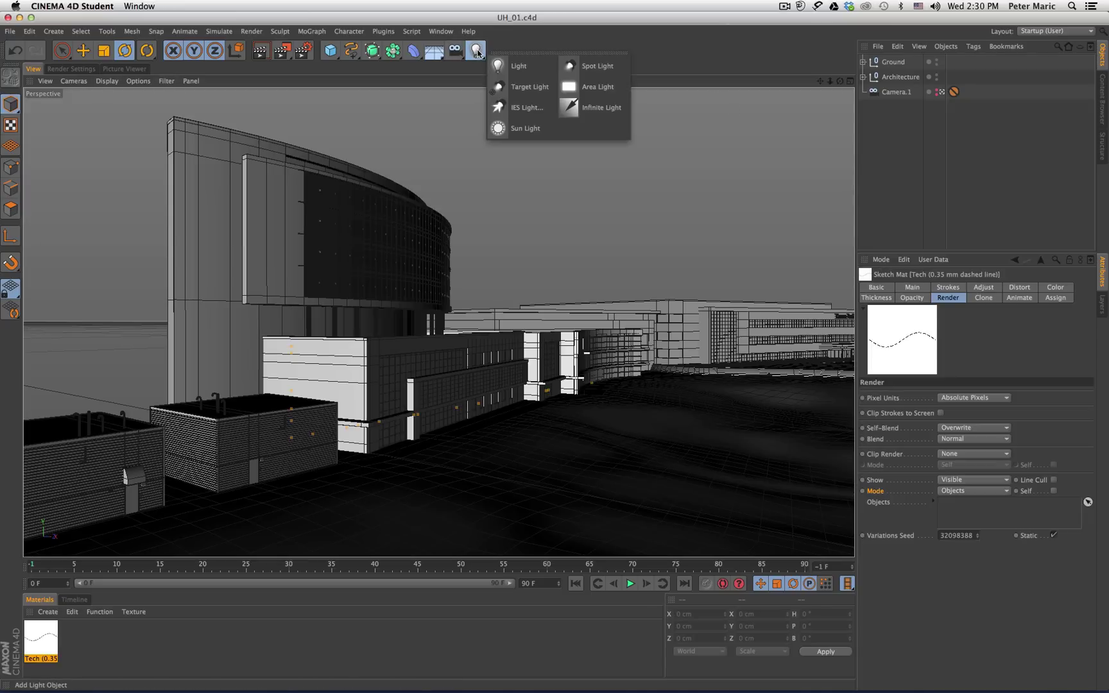
click(590, 105)
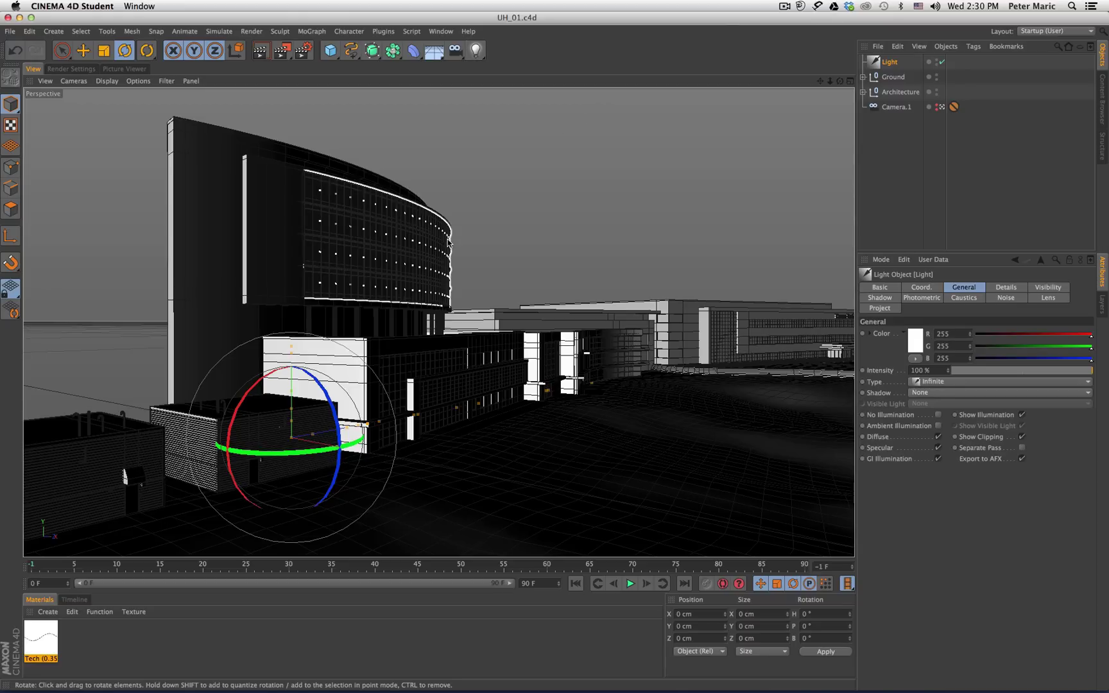
- Move the infinite light to about X 891 cm, Y 980 cm and rotate it to heading 36° and pitch -16.4°
key(e)
drag(292, 318, 292, 135)
drag(372, 243, 542, 213)
drag(437, 189, 437, 141)
key(r)
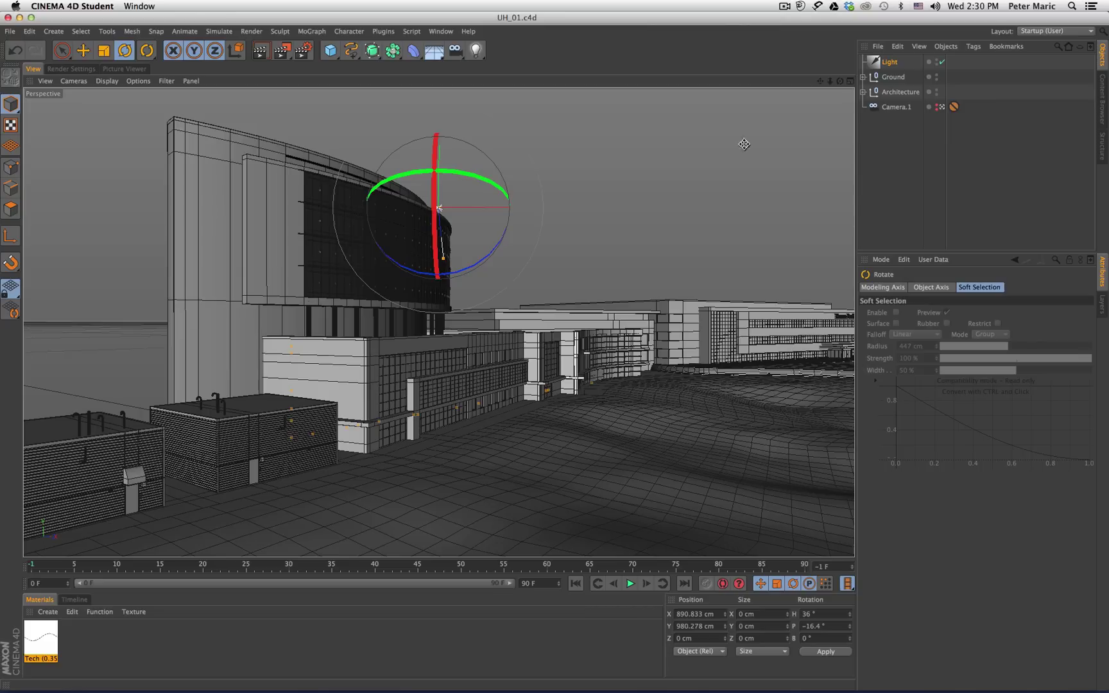
- Set the infinite light's shadow type to Raytraced (Hard)
click(884, 62)
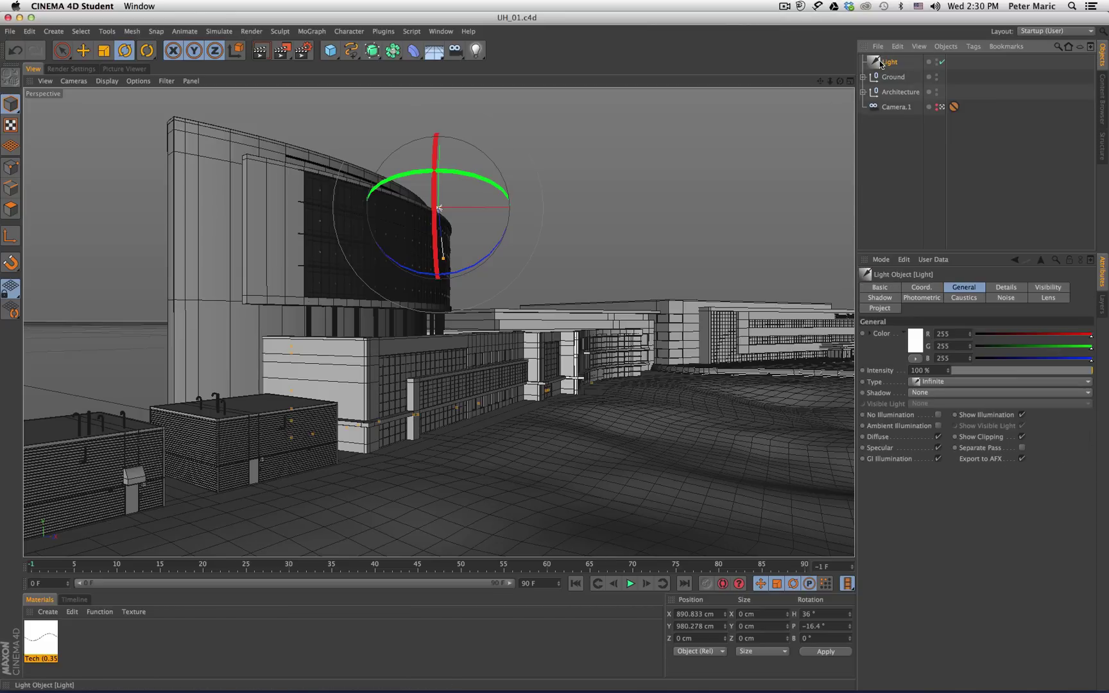
click(955, 392)
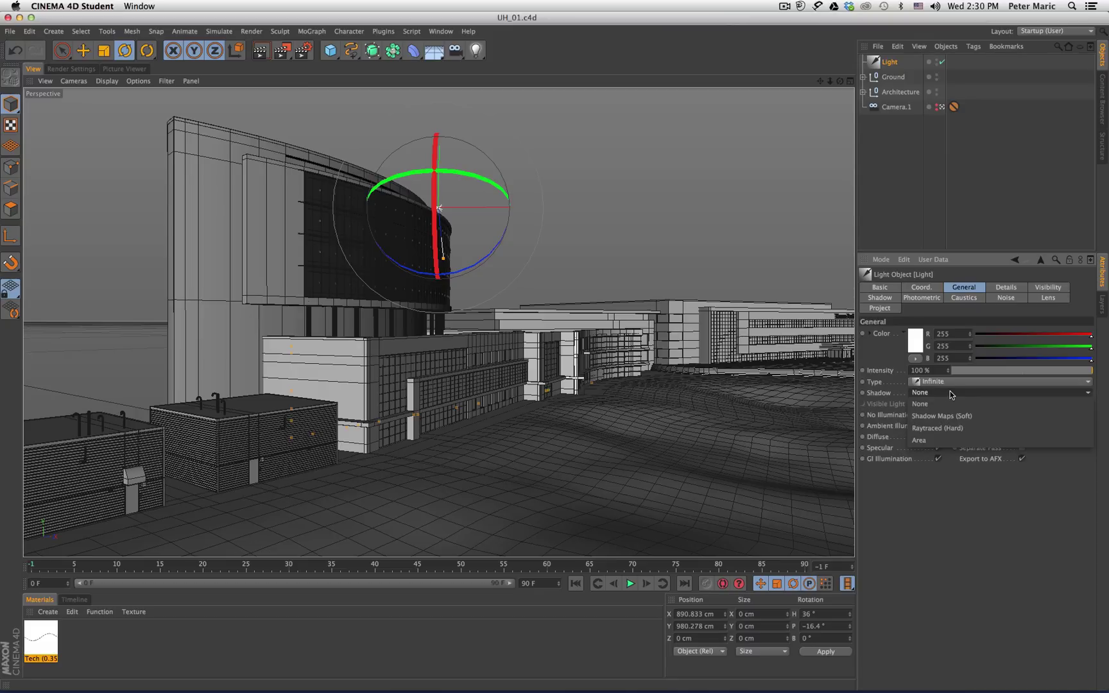
click(886, 392)
click(958, 394)
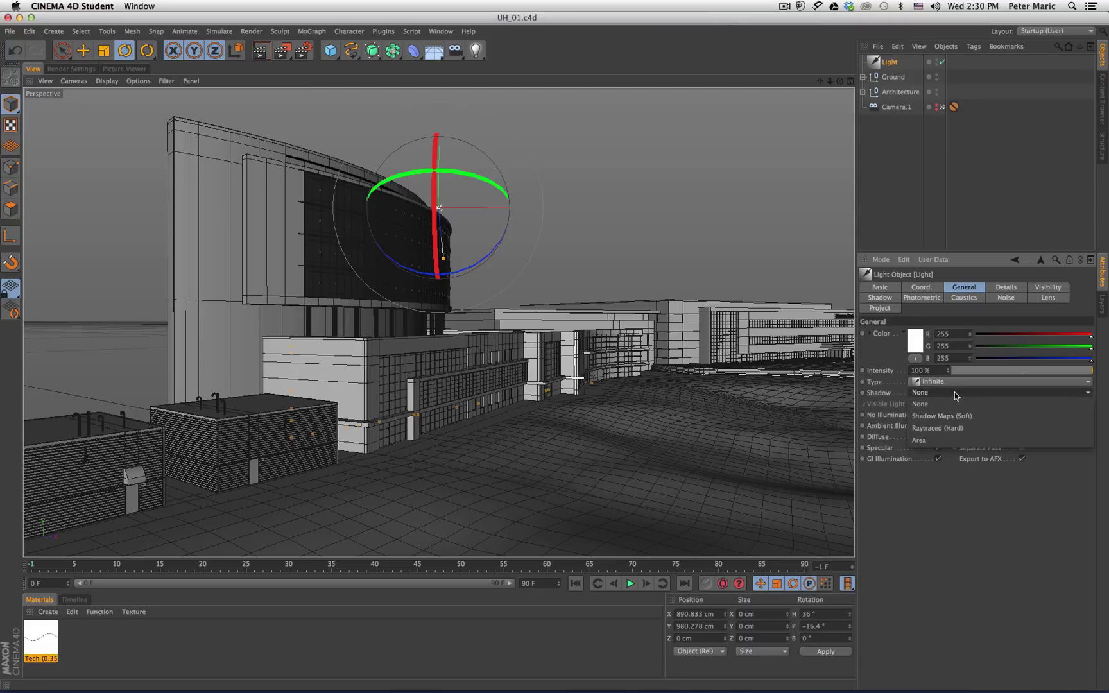
click(954, 429)
- Render the lit model in the Picture Viewer and check the light and hard shadows on the building
click(283, 51)
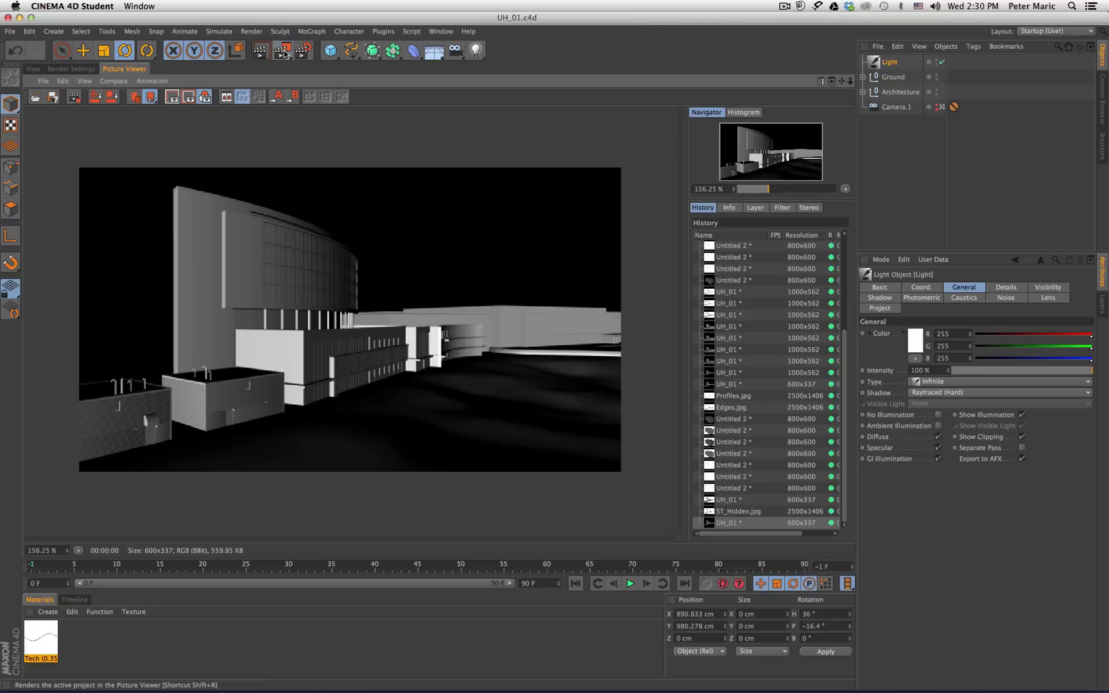
scroll(325, 329, up, 1)
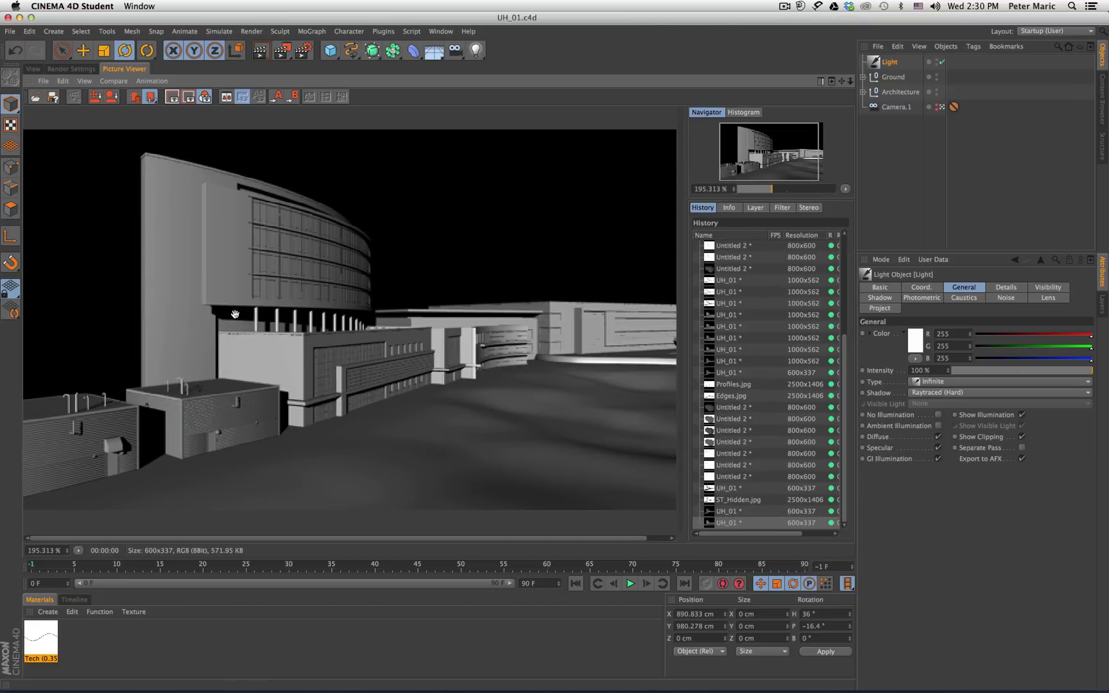
scroll(533, 313, down, 1)
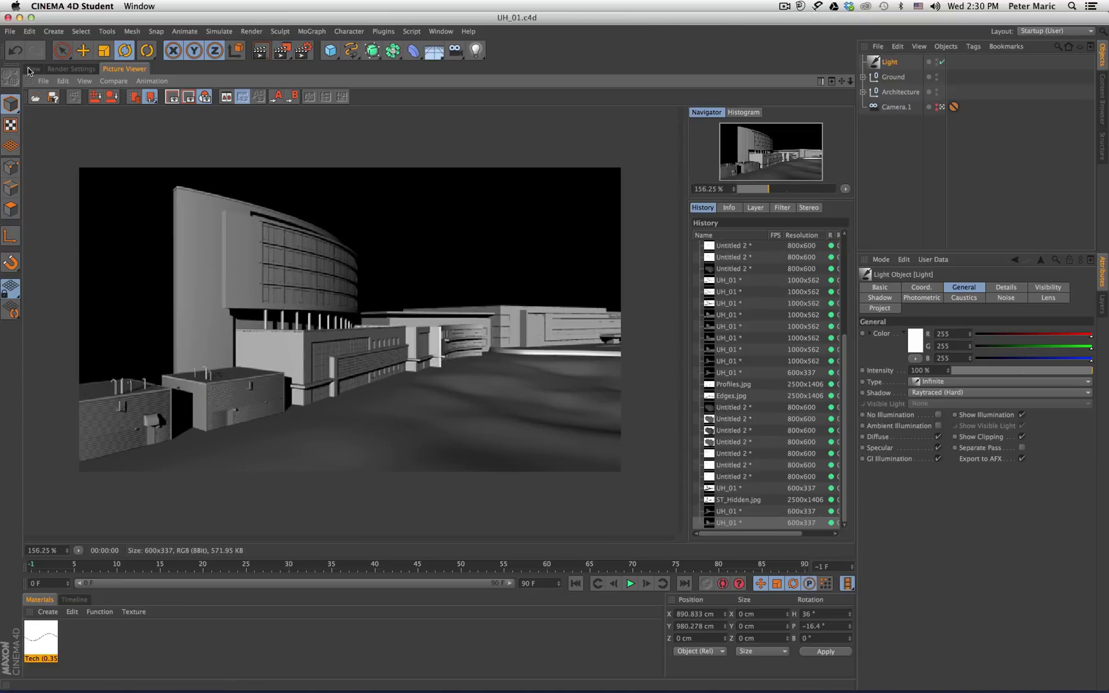
- Rotate the infinite light to about heading 48.7°, pitch -17.6° and bank 3.8°, test-rendering the shadows after each adjustment
click(30, 69)
drag(449, 170, 436, 160)
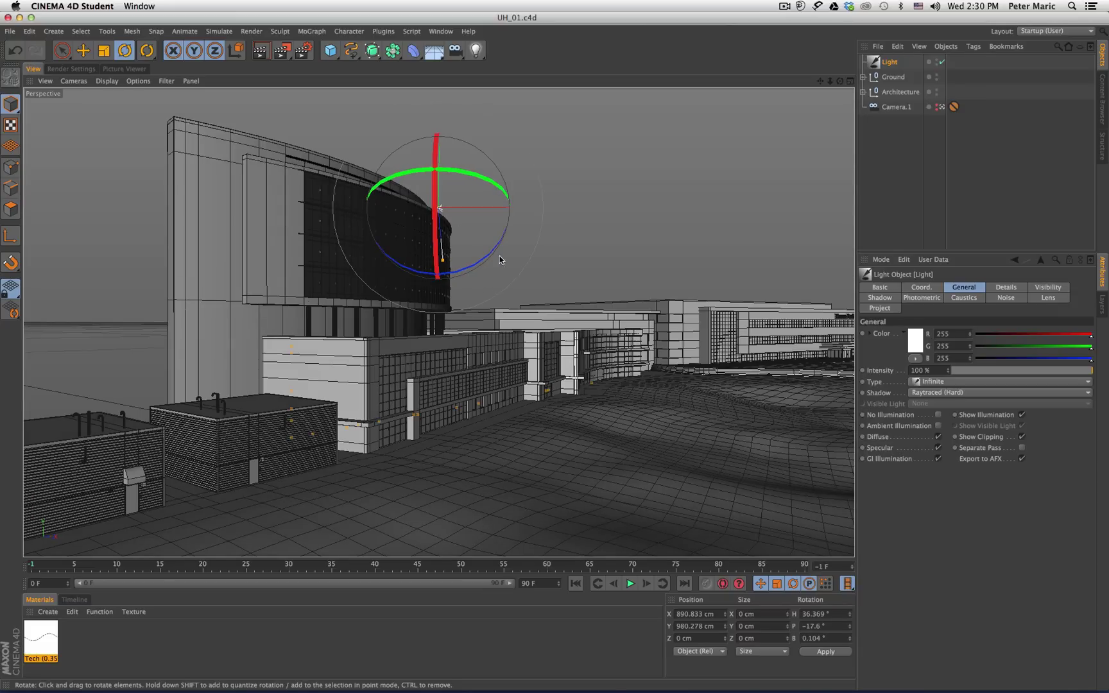
click(286, 52)
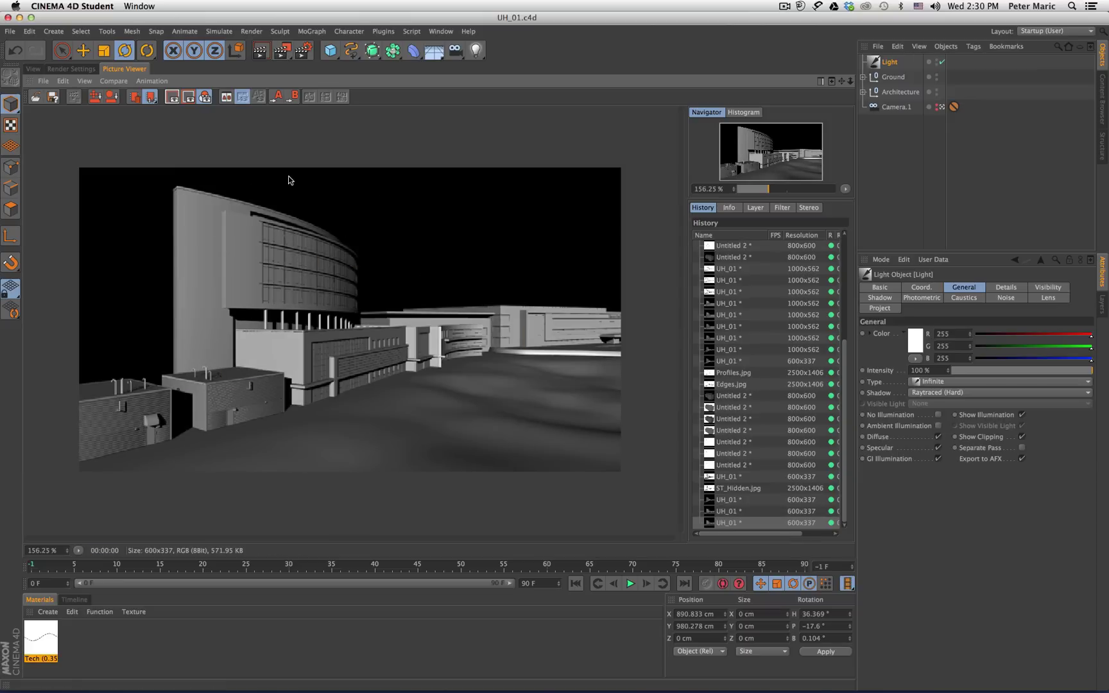
click(32, 68)
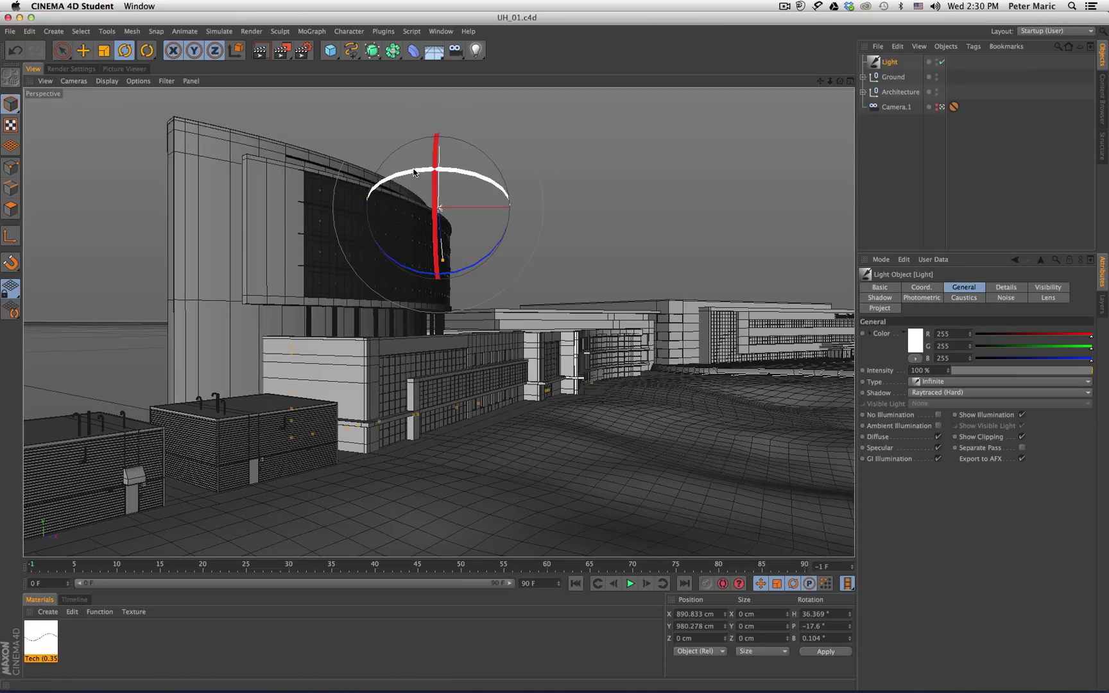
drag(414, 172, 450, 200)
click(281, 51)
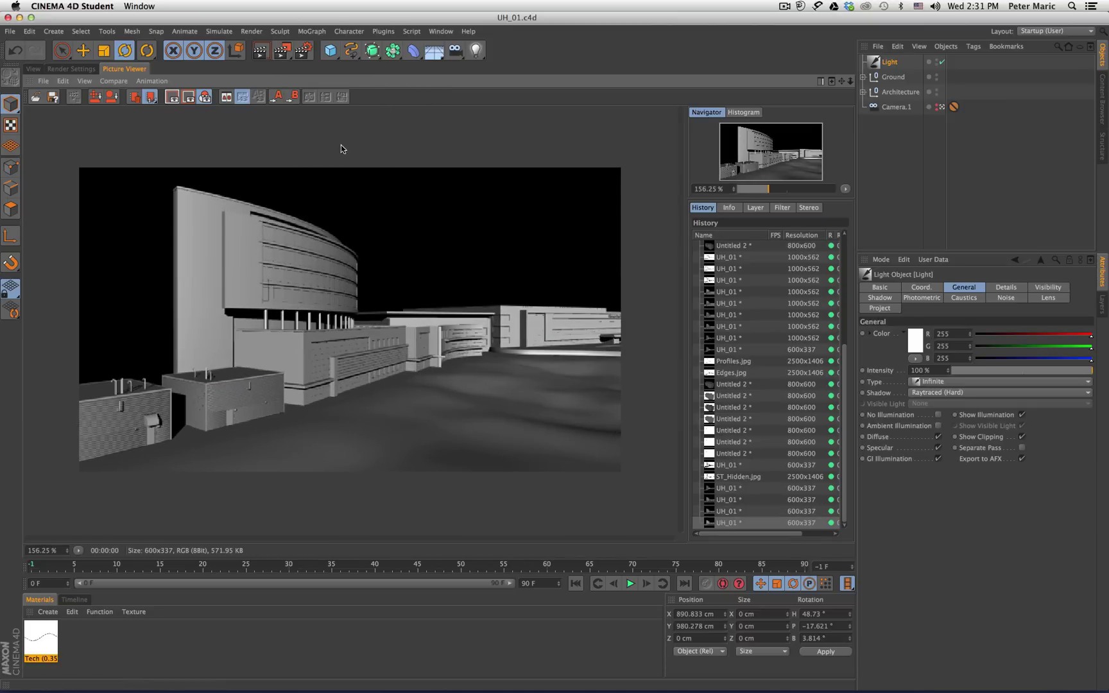
- Enable Multi-Pass in the render settings and add all image layers to it
click(74, 69)
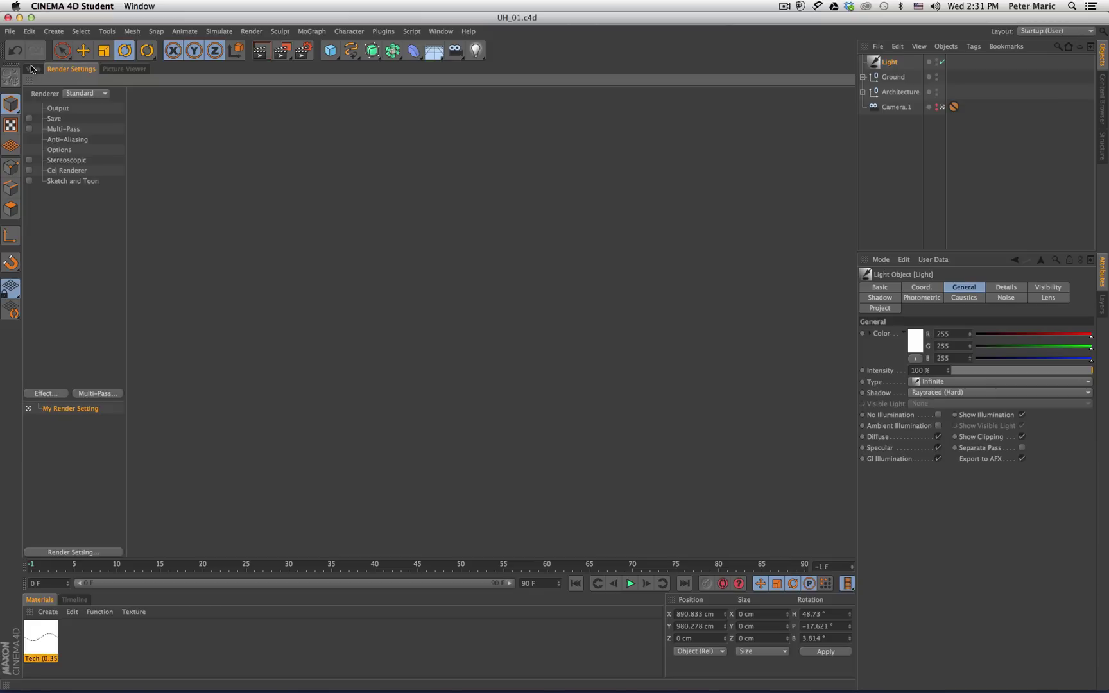
click(54, 130)
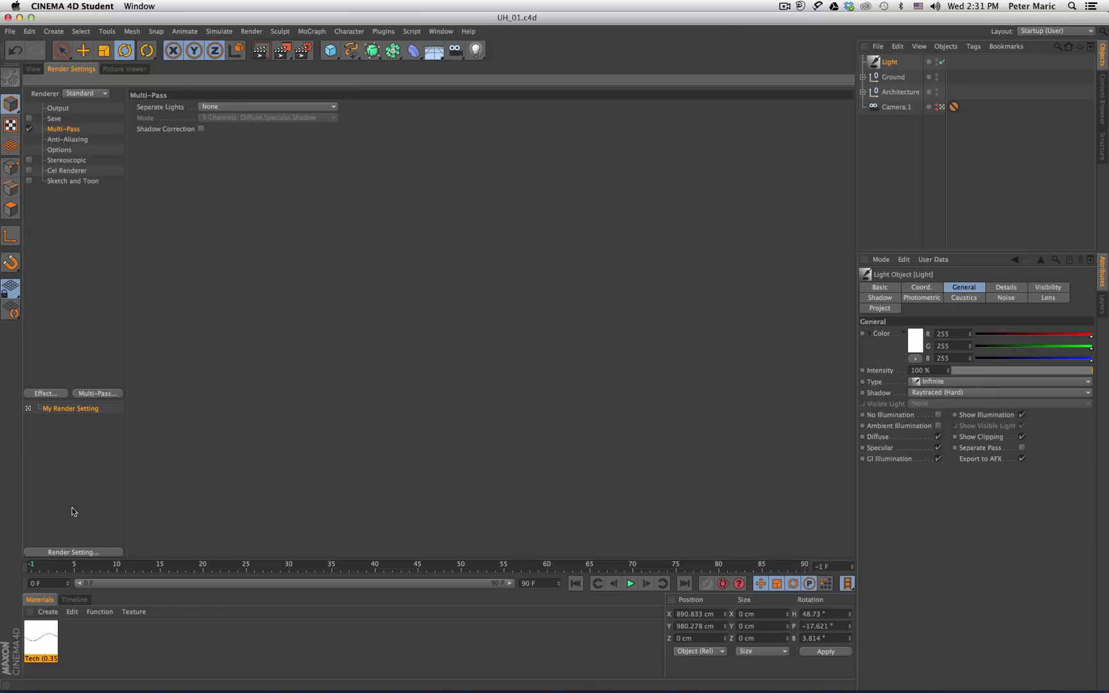
click(96, 393)
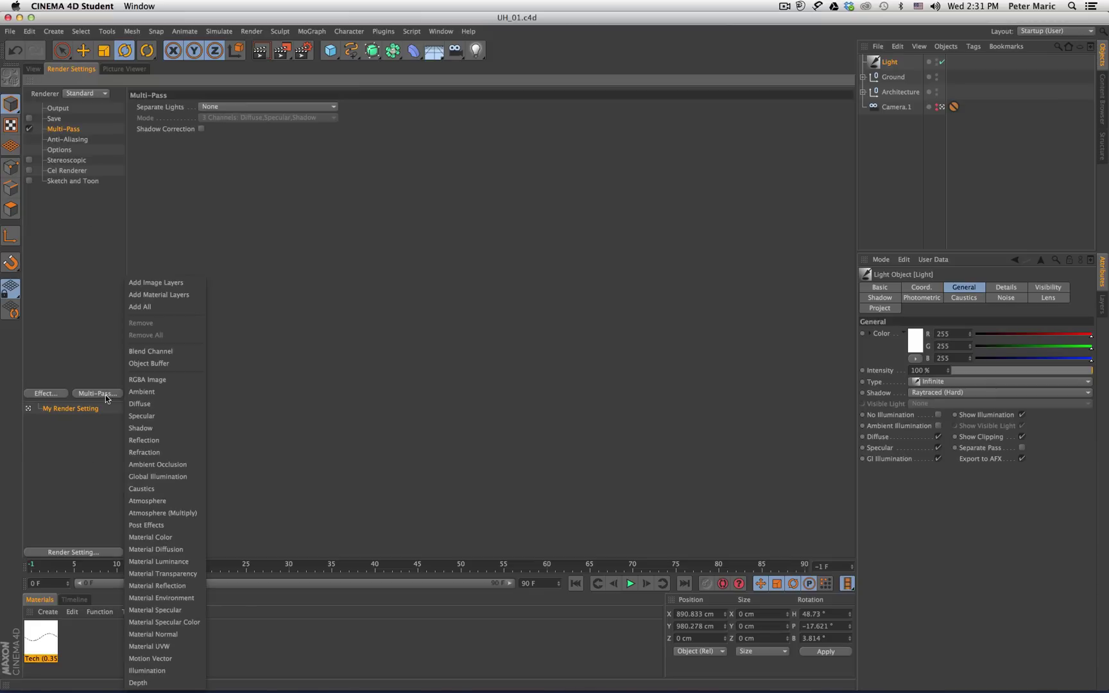
click(146, 283)
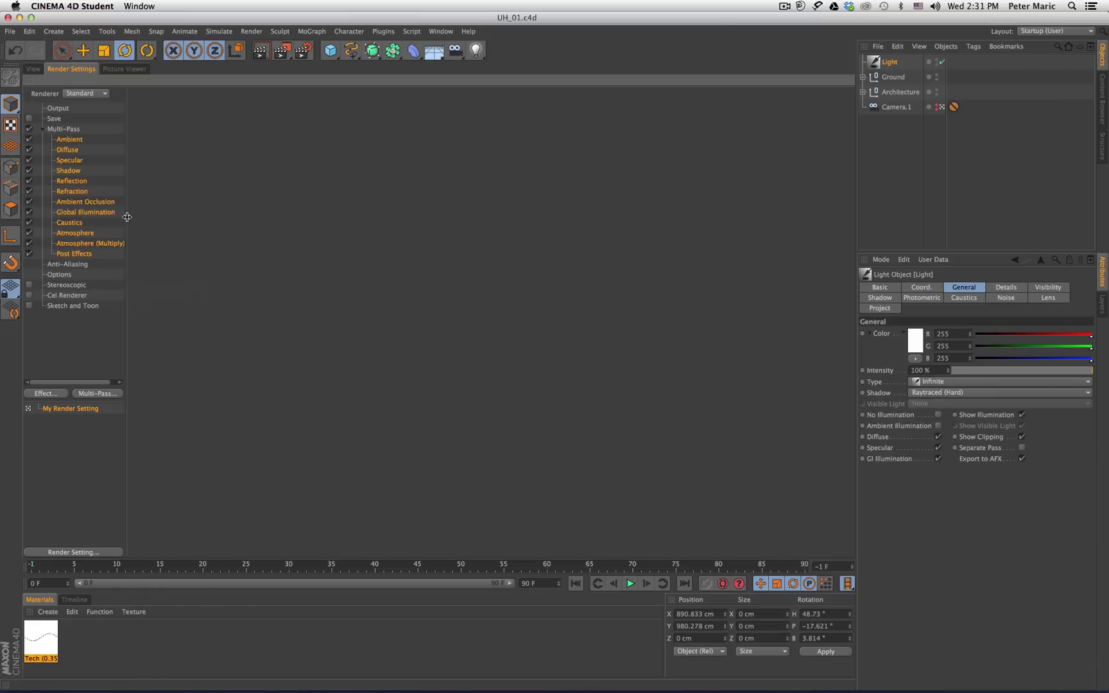
- Set the render output width to 2500 pixels
click(57, 109)
click(205, 118)
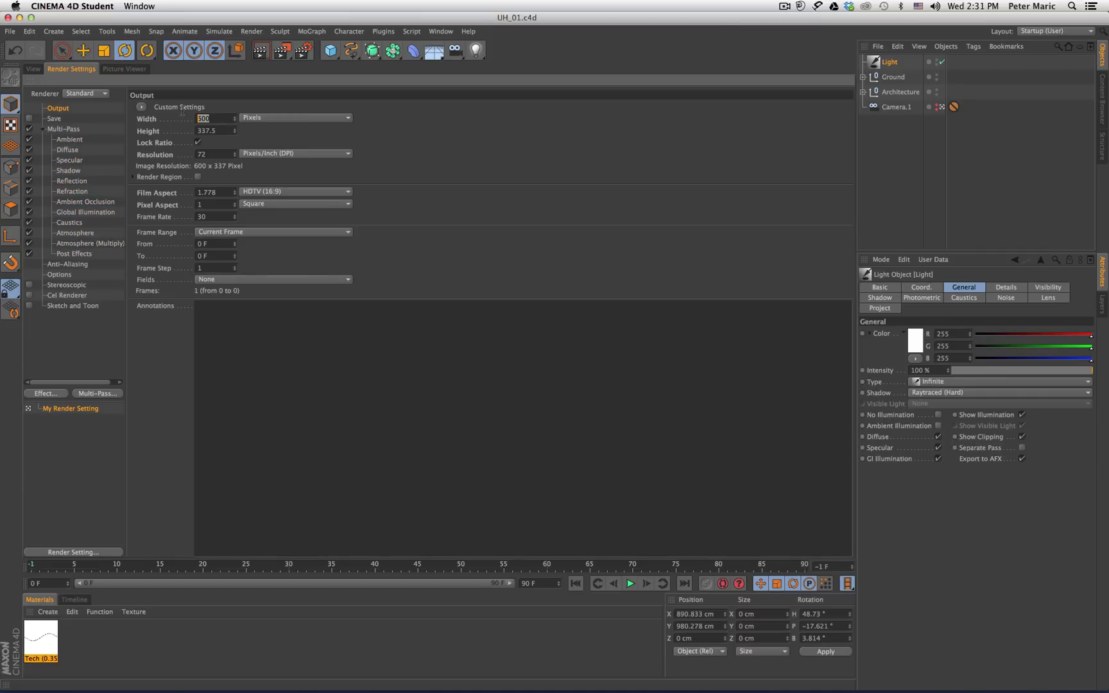
key(Return)
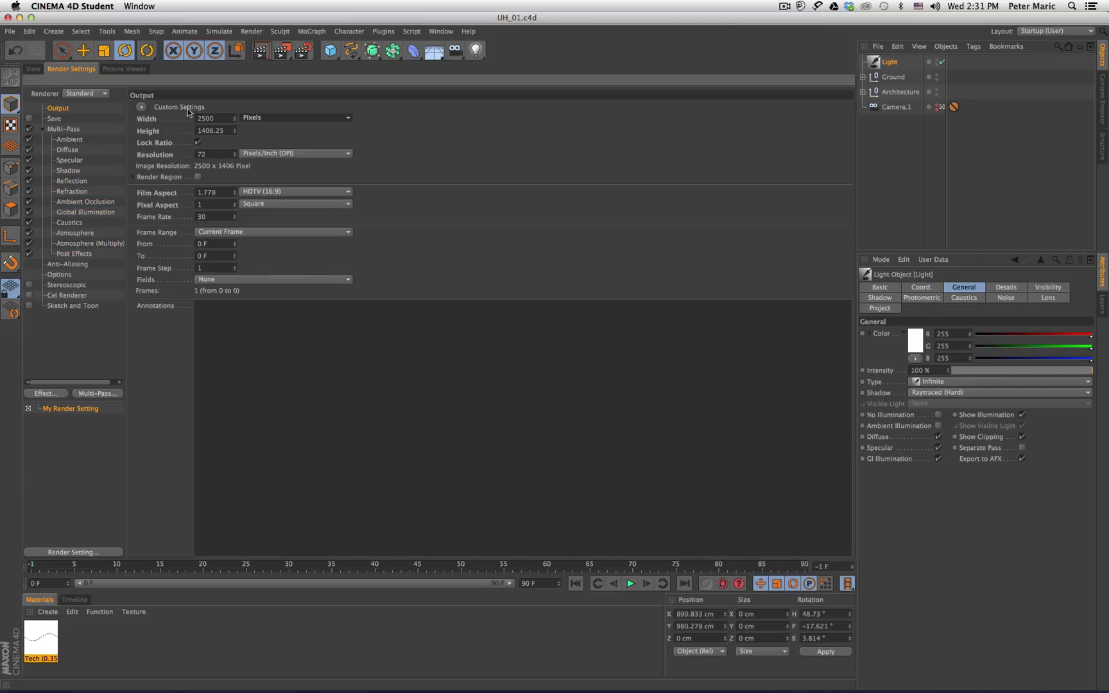
- Turn off saving of the regular image and set the multi-pass image to save as Multi_Pass in the Renders folder
click(52, 119)
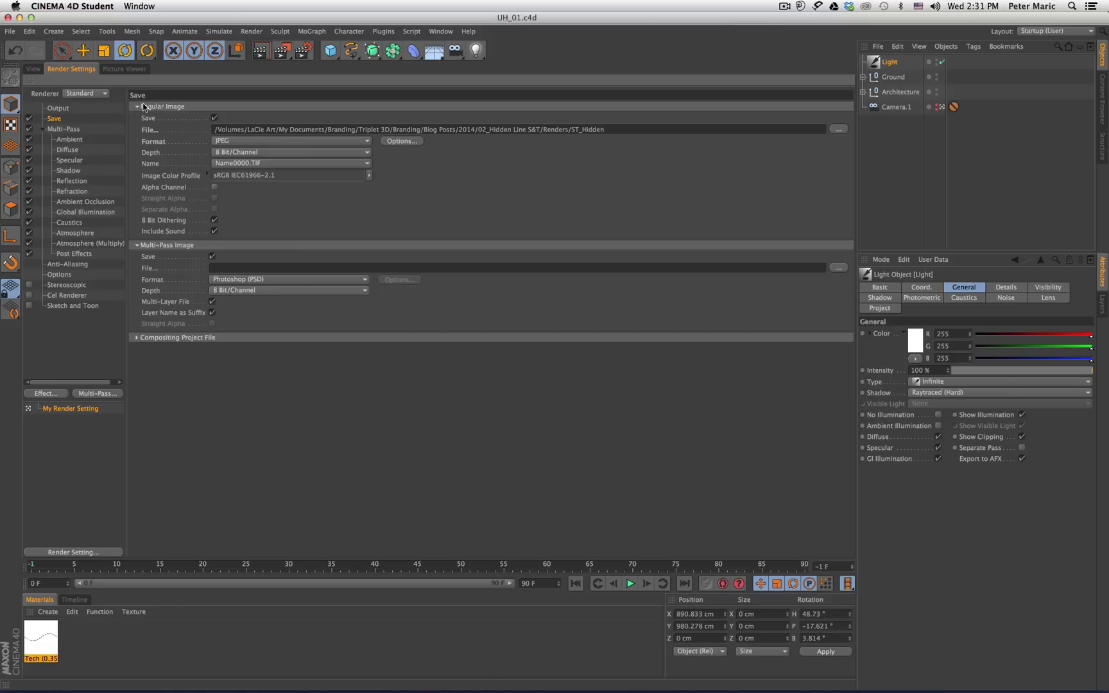
click(215, 119)
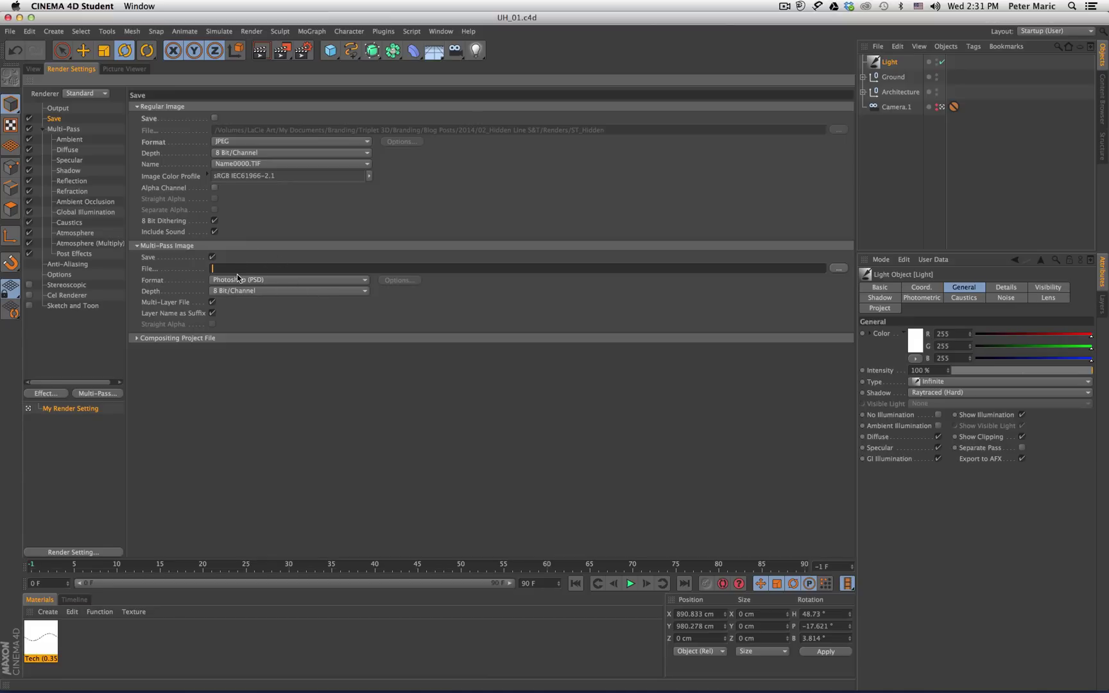
click(837, 268)
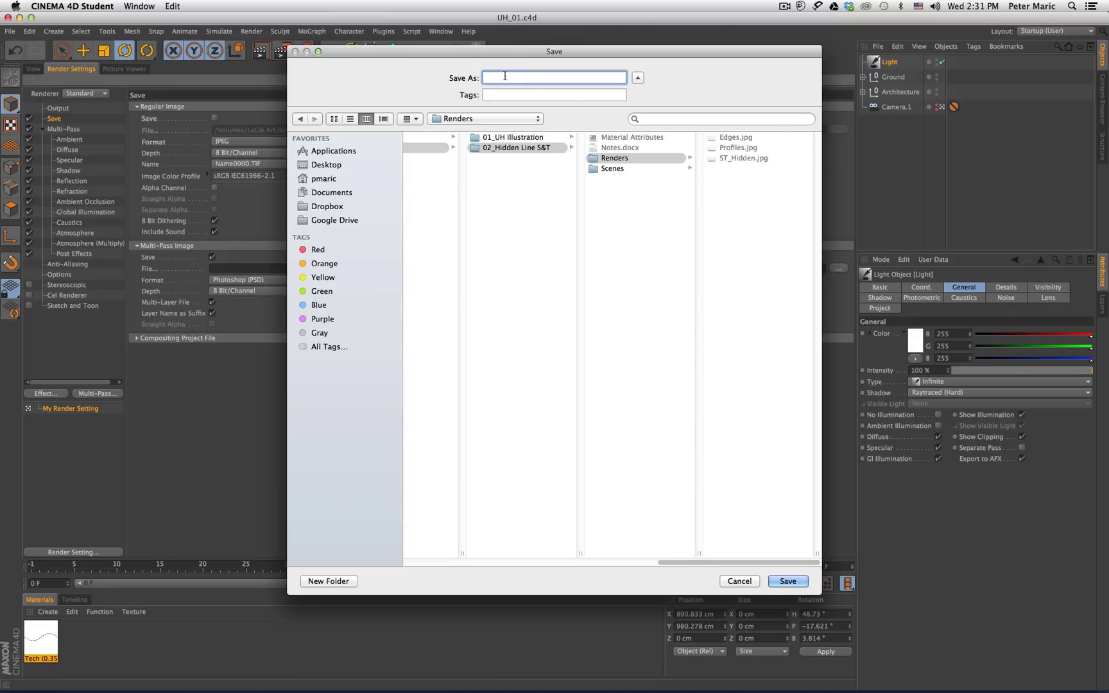
text(Multi_pass)
key(Left)
key(Left)
key(Left)
key(BackSpace)
text(P)
click(794, 581)
- Render the multi-pass image in the Picture Viewer and inspect the building and its shadows up close
click(281, 50)
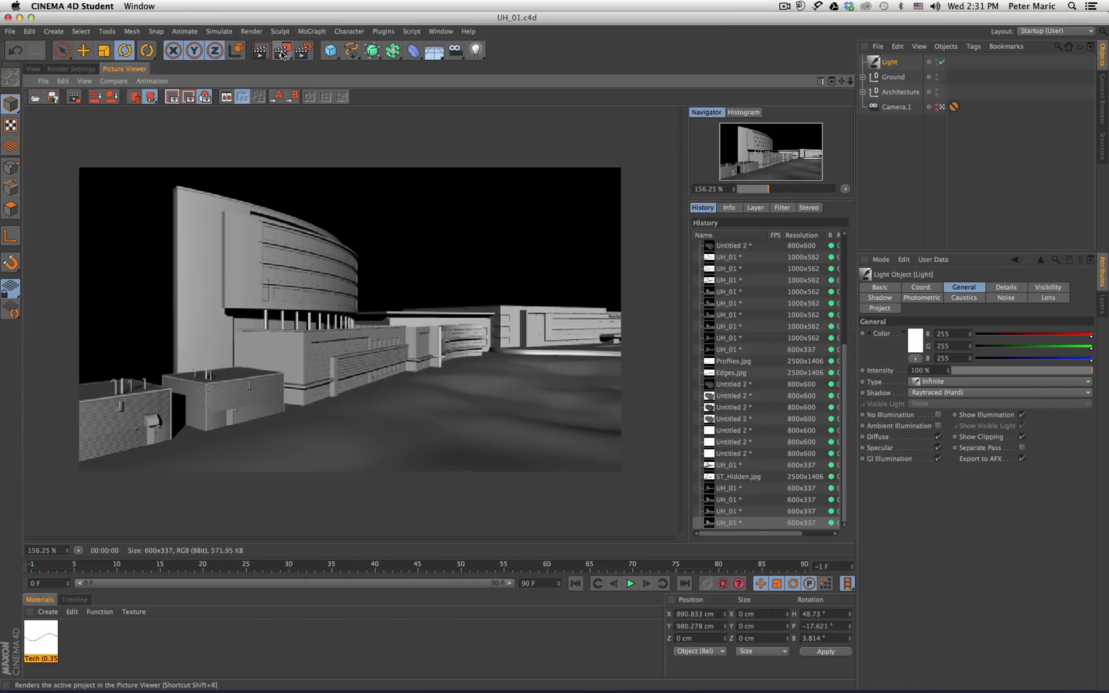
scroll(467, 368, down, 6)
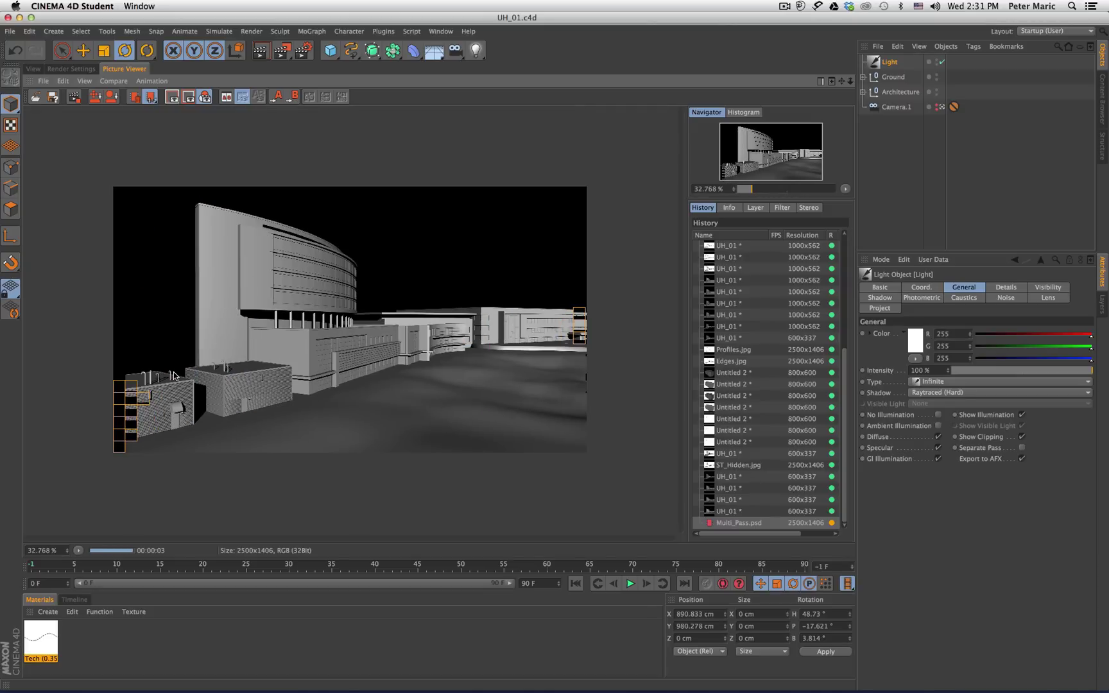
scroll(349, 376, up, 2)
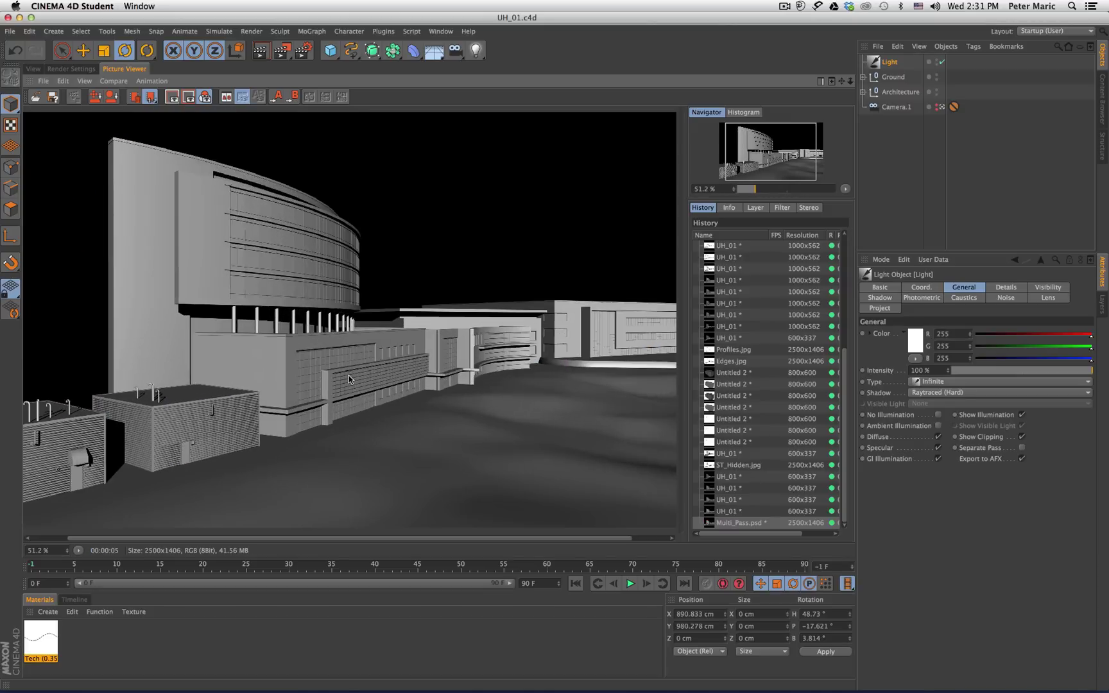
scroll(348, 376, down, 1)
scroll(460, 398, down, 1)
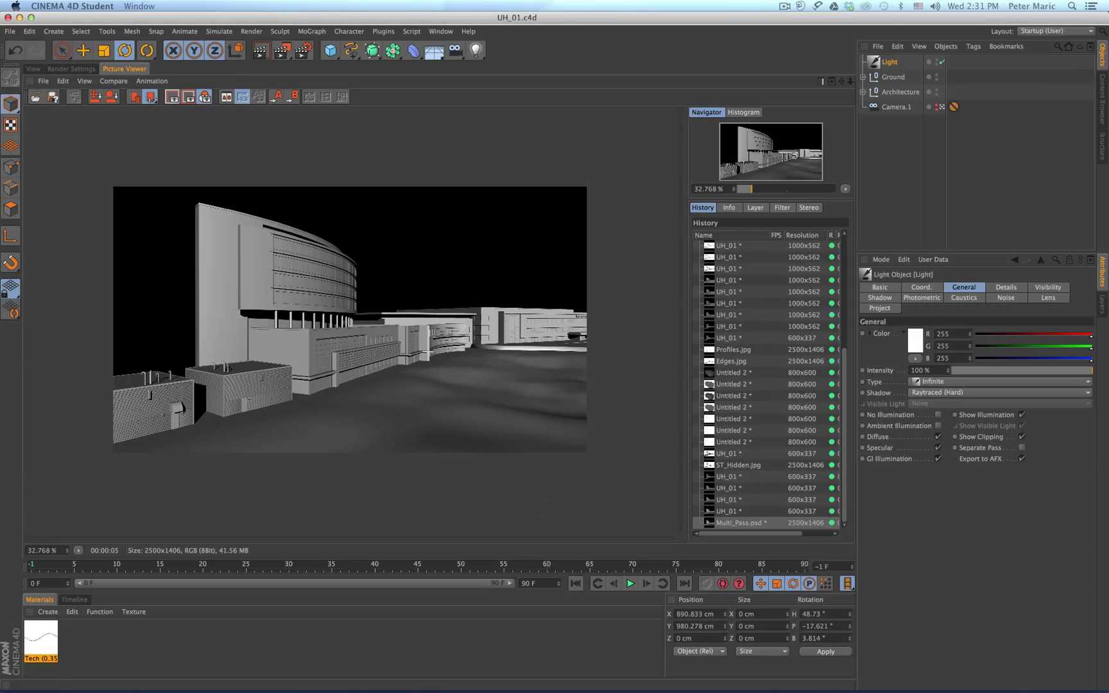
- Switch to the Renders folder in Finder and preview Profiles.jpg, Edges.jpg, ST_Hidden.jpg and Multi_Pass.psd
drag(1108, 48, 405, 65)
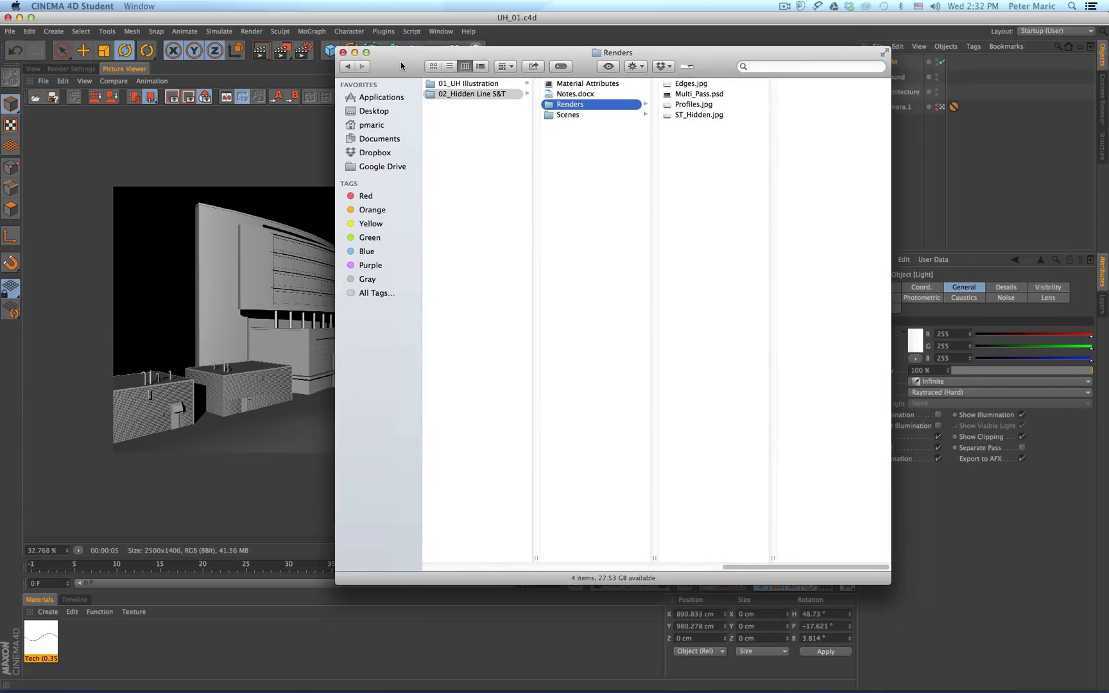
click(694, 86)
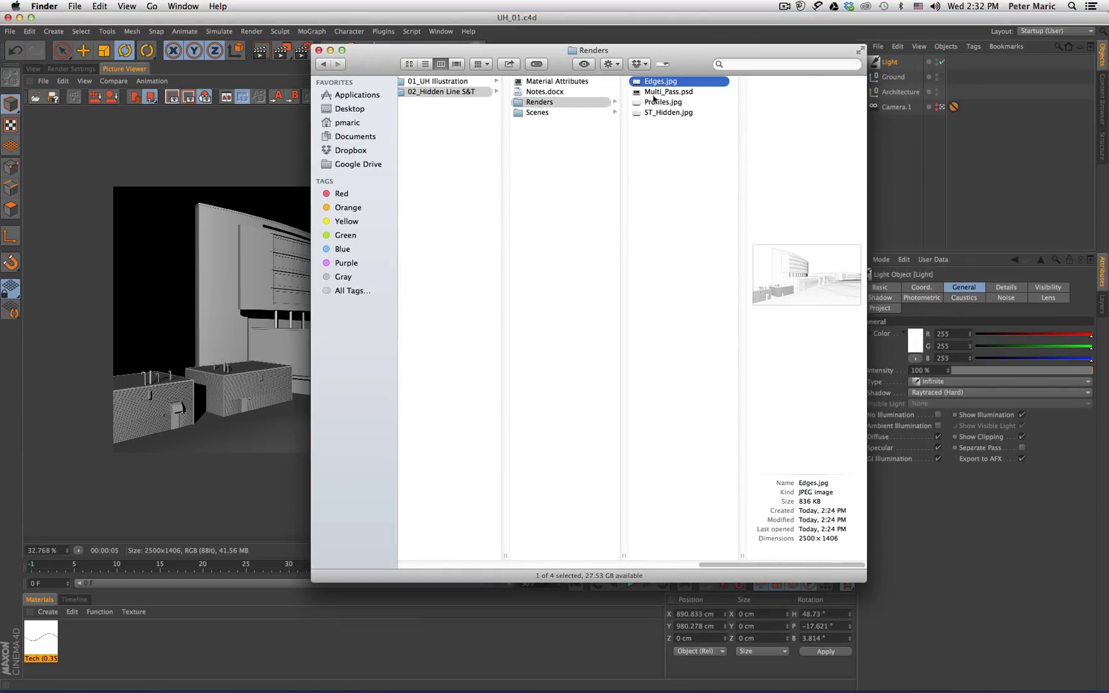
click(657, 104)
key(space)
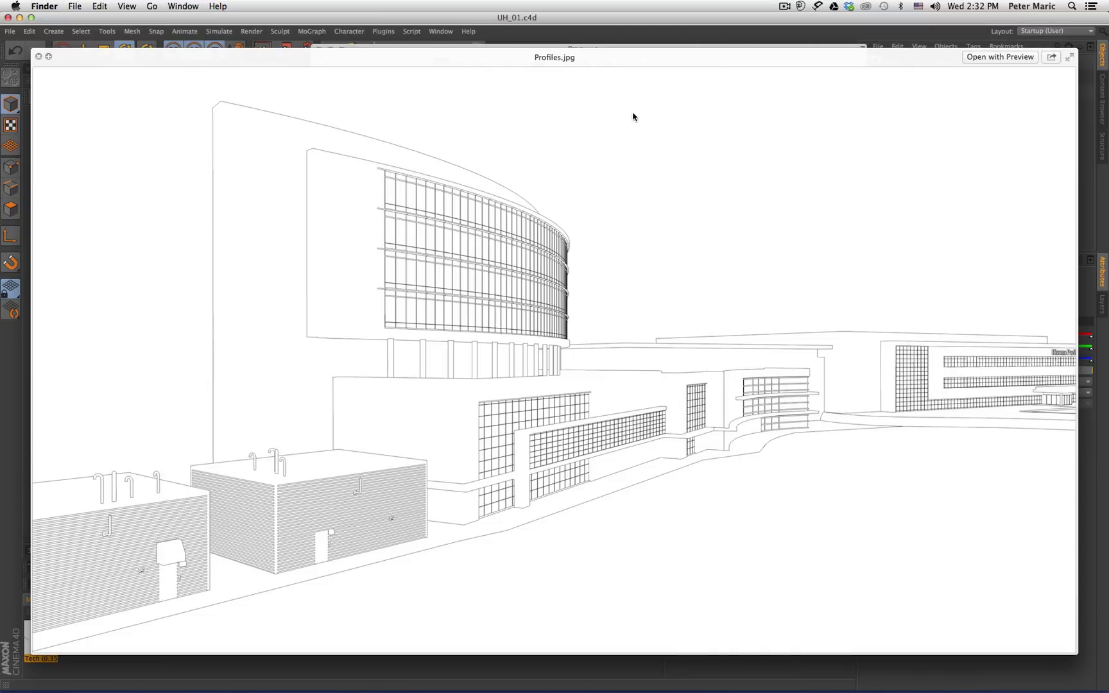
key(space)
click(656, 82)
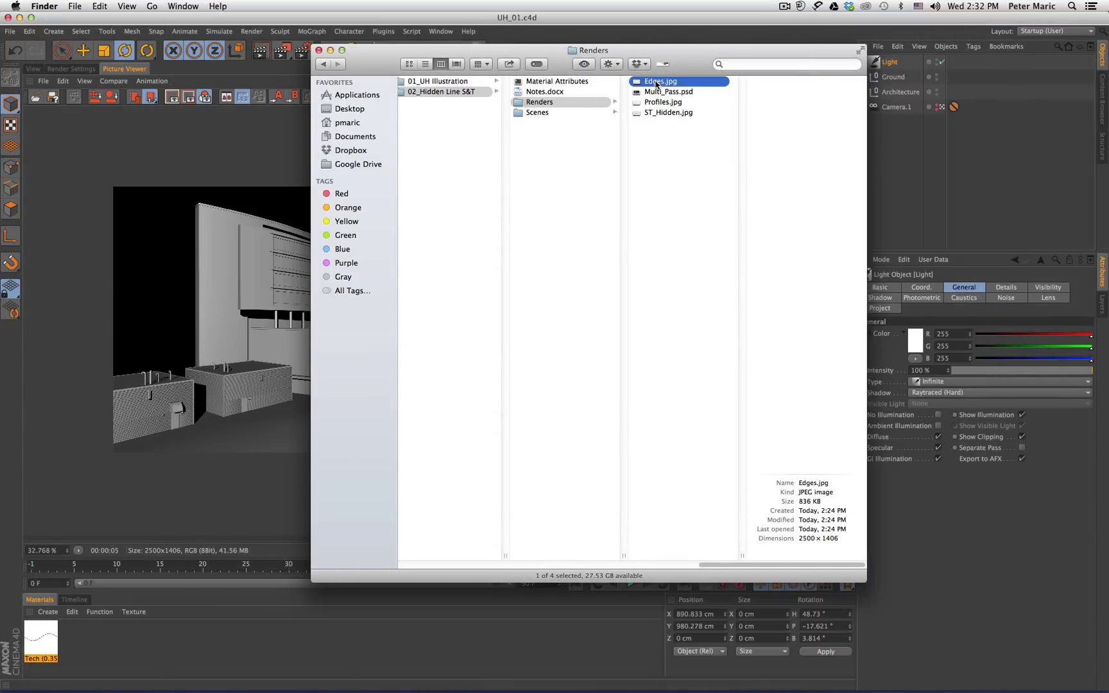
key(space)
key(space)
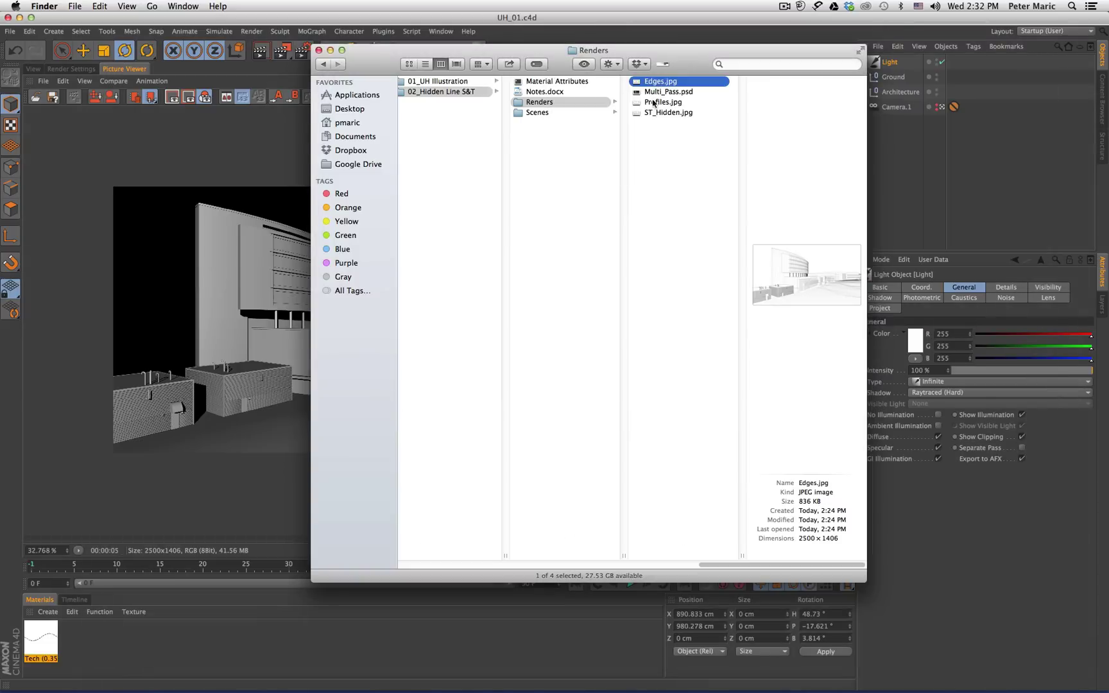
click(663, 113)
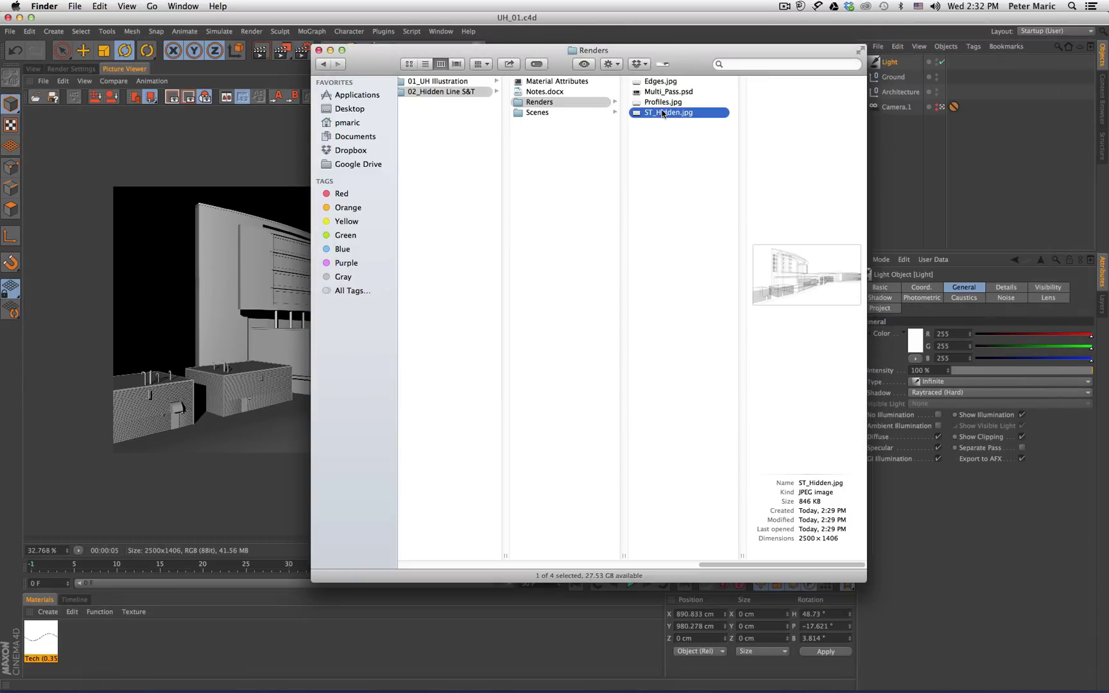
key(space)
key(space)
click(661, 92)
key(space)
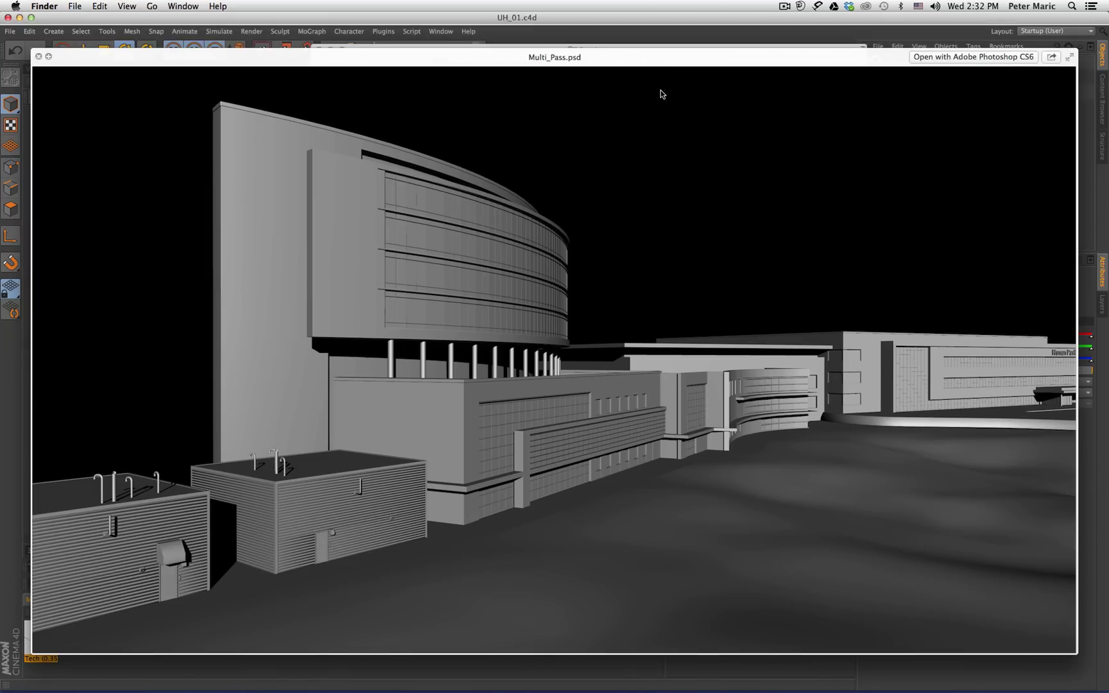
key(space)
- Open all four render files from the Renders folder in Adobe Photoshop CS6
drag(689, 61, 698, 60)
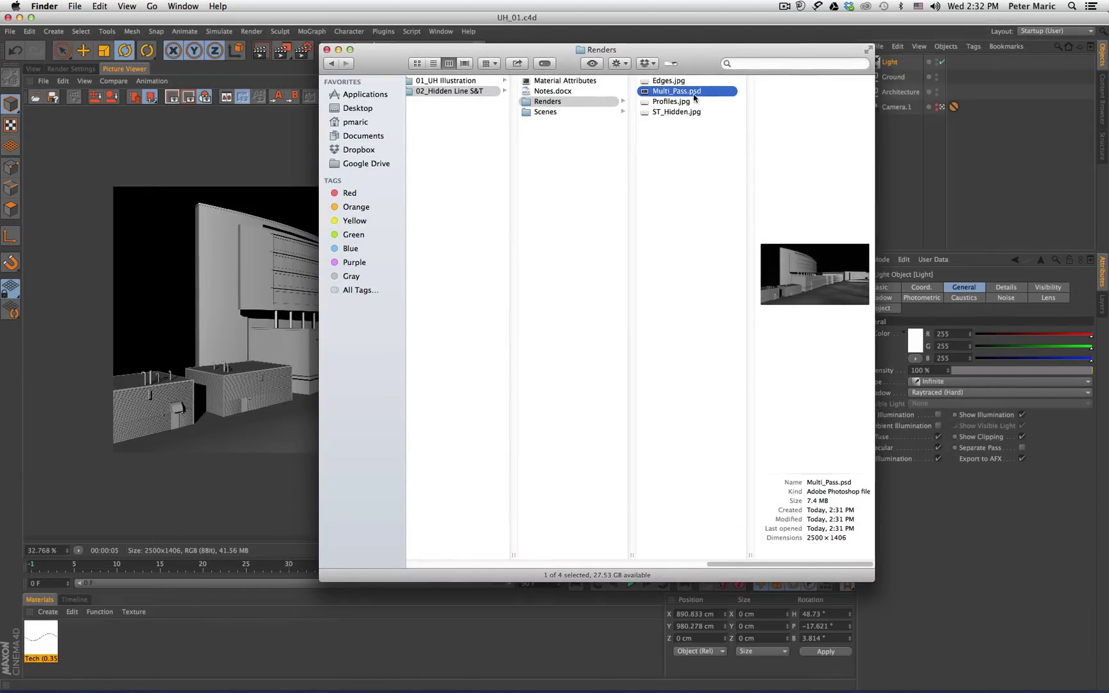
click(663, 82)
shift+click(672, 113)
right_click(661, 82)
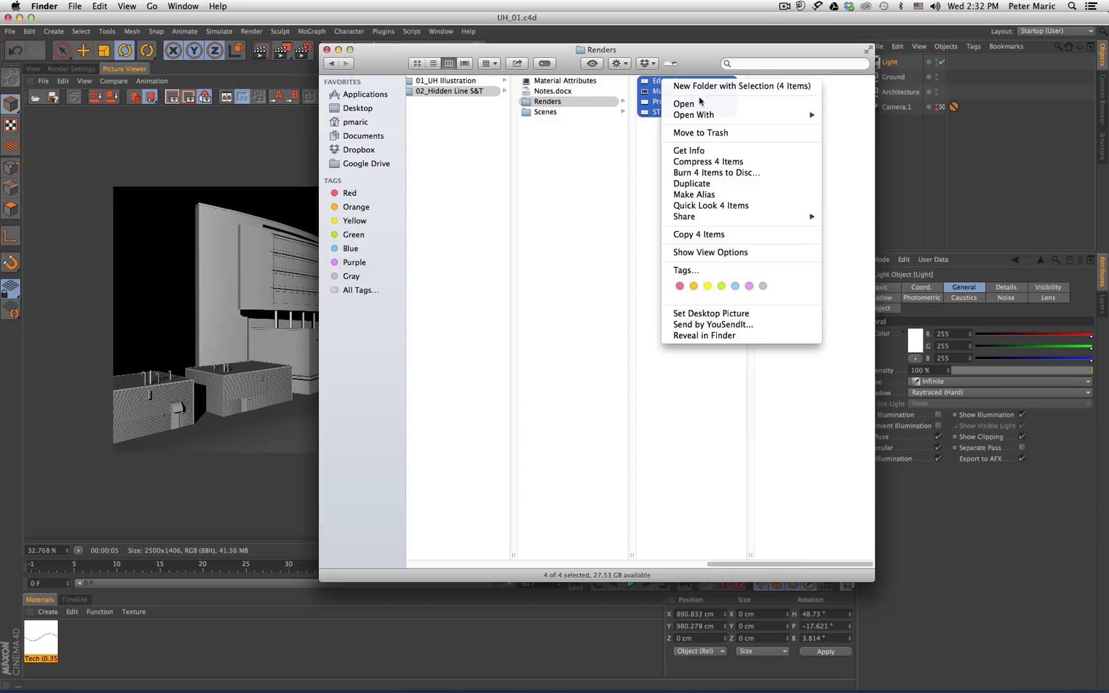
mouse_move(691, 117)
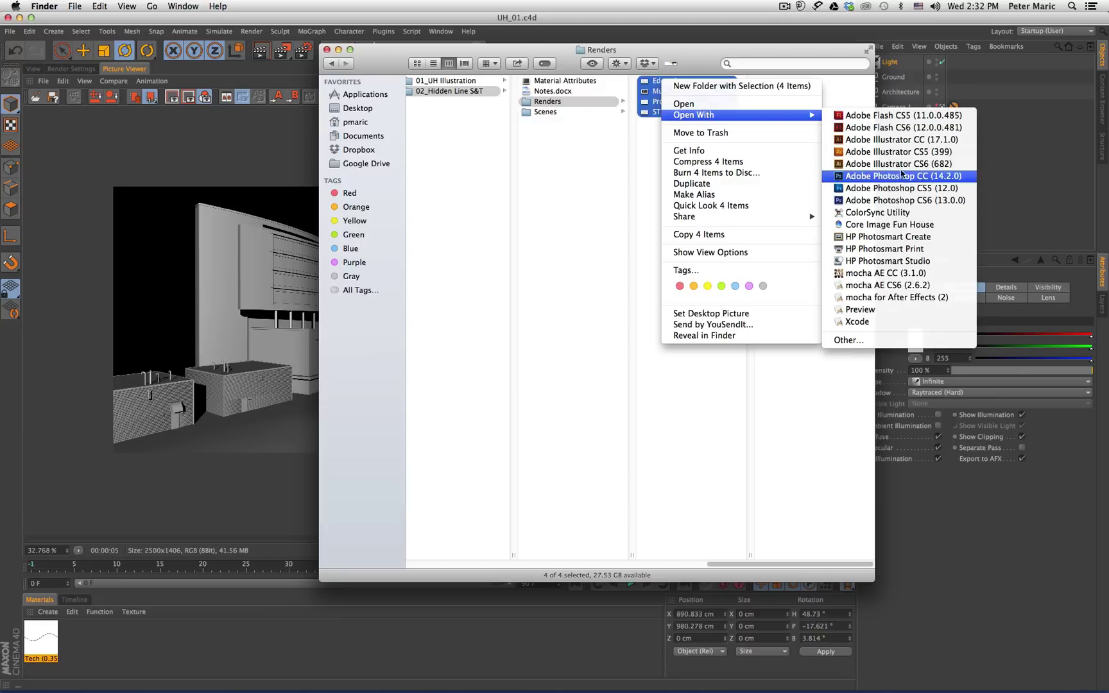
click(902, 200)
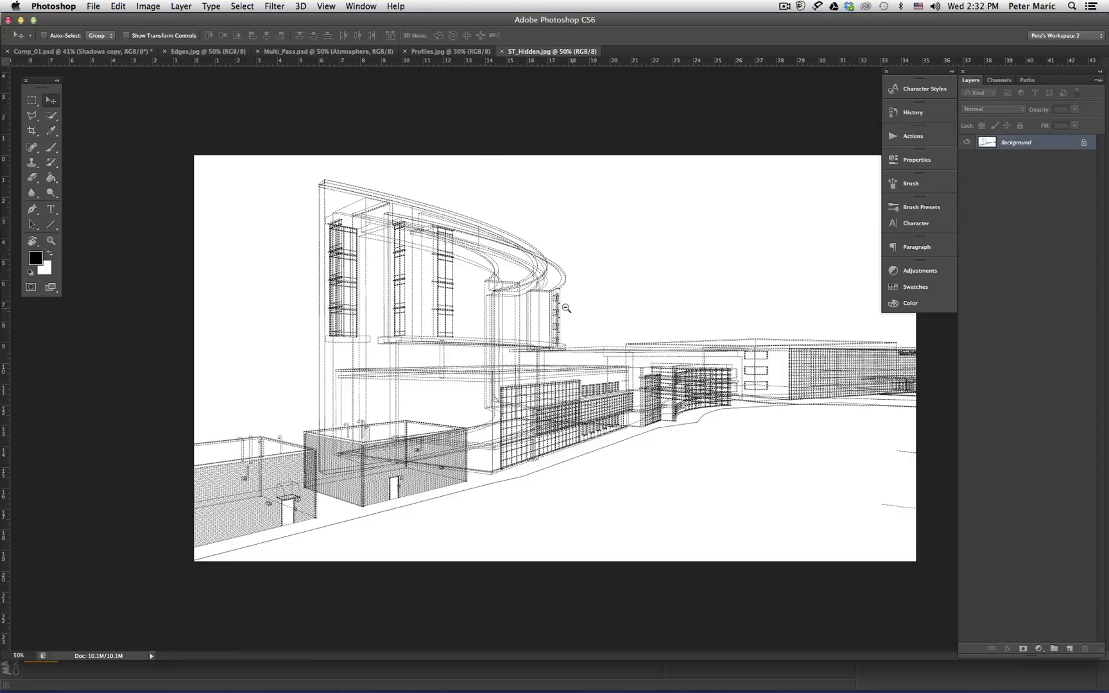
- Copy the whole Edges.jpg image into the Profiles.jpg document as a new layer above the background
click(446, 51)
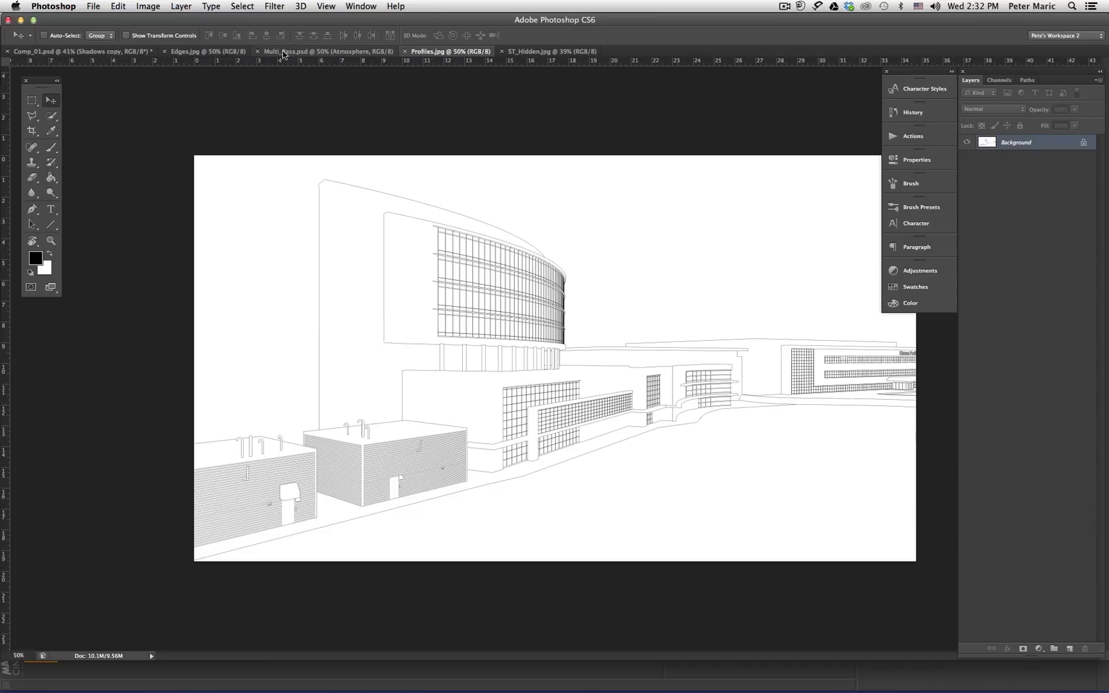
drag(187, 52, 500, 159)
key(super+a)
drag(529, 290, 324, 280)
drag(549, 292, 447, 227)
- Show the transform controls and nudge the pasted edges layer right until it lines up with the canvas
click(158, 35)
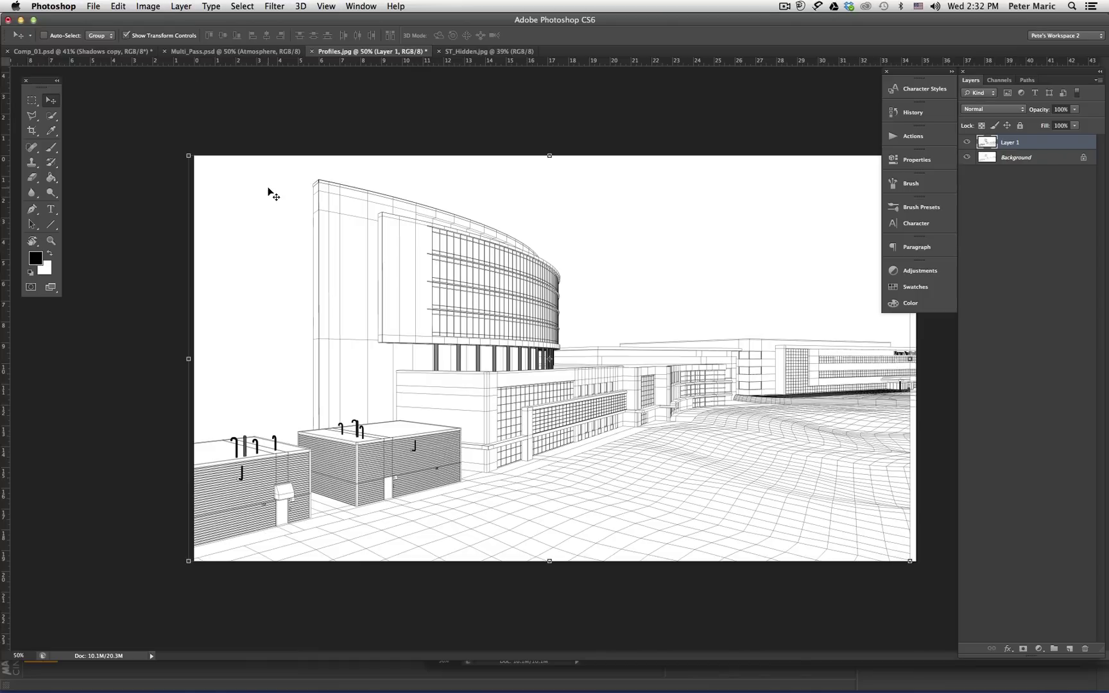
key(Right)
key(Right)
key(Right)
key(Right)
key(Right)
key(Right)
key(Right)
key(Right)
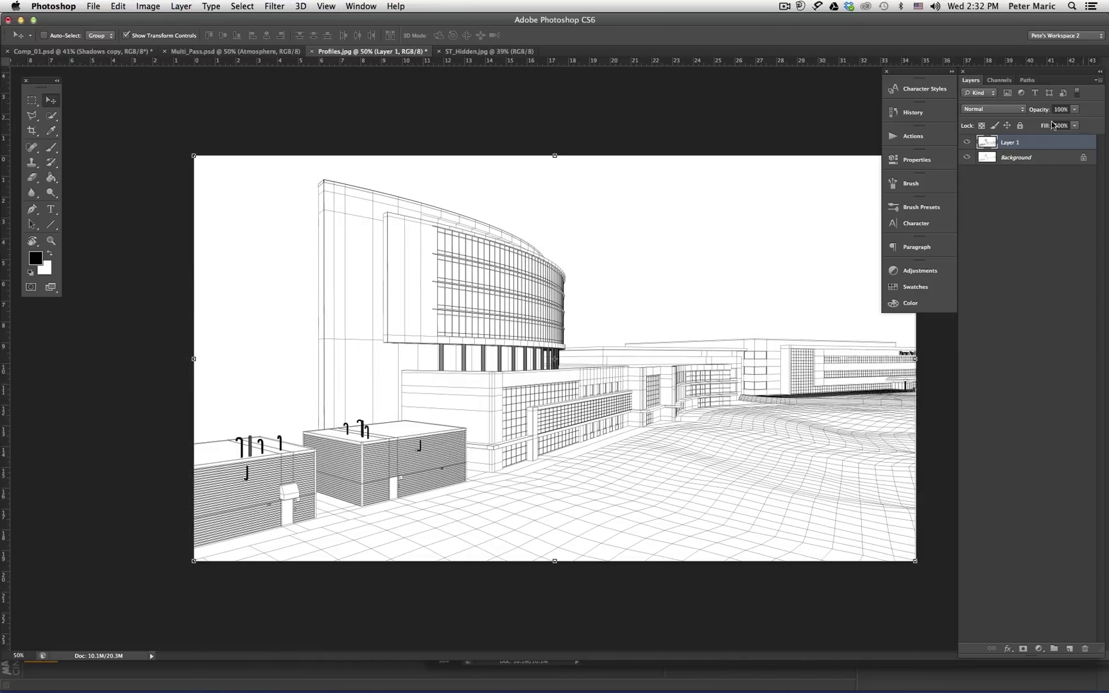
- Rename the pasted layer Edges and set its blending mode to Multiply
double_click(1011, 143)
text(Edges)
key(Return)
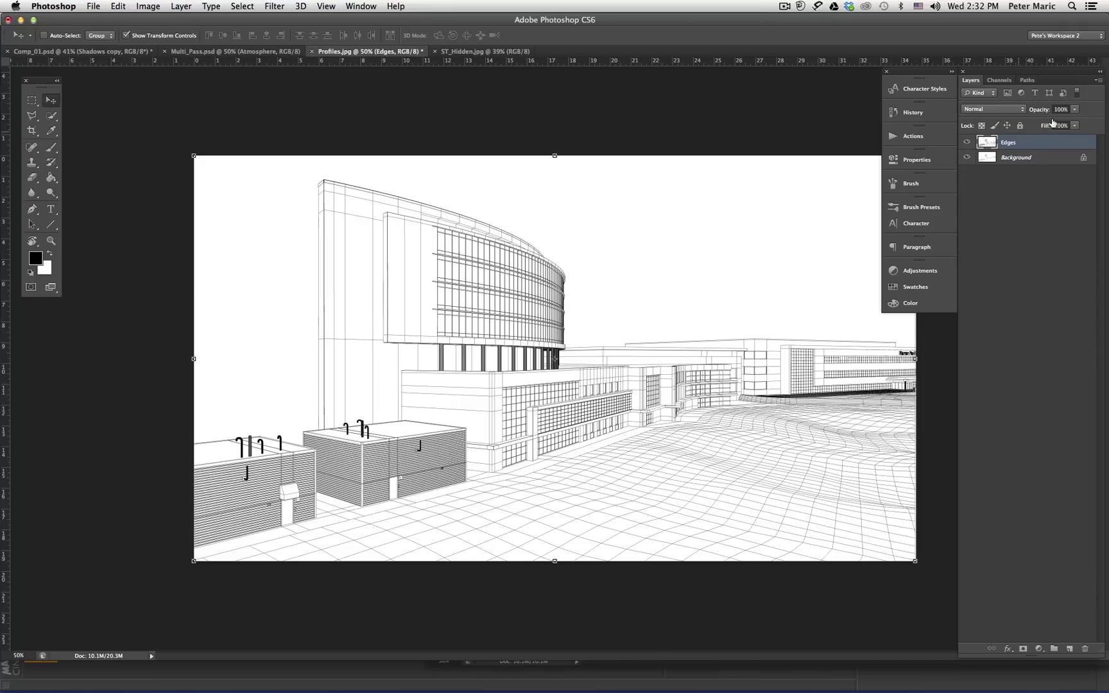
click(1023, 110)
click(999, 136)
- Nudge the Edges layer slightly right to align its lines with the profile lines around the curved facade
alt+scroll(433, 292, up, 5)
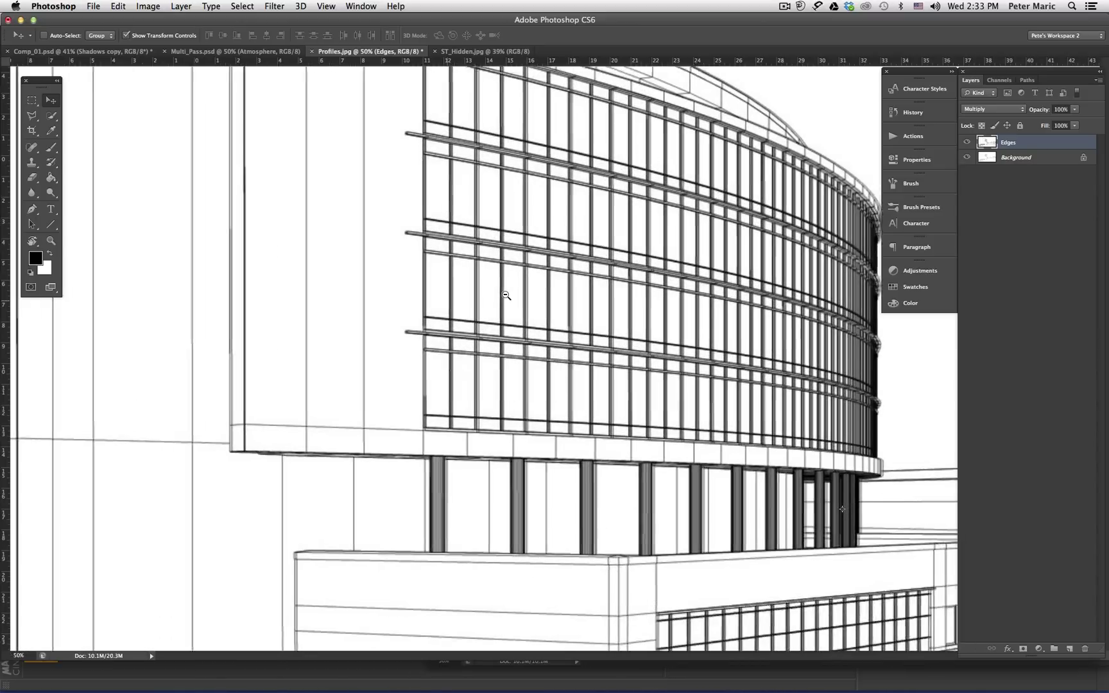
drag(427, 320, 579, 324)
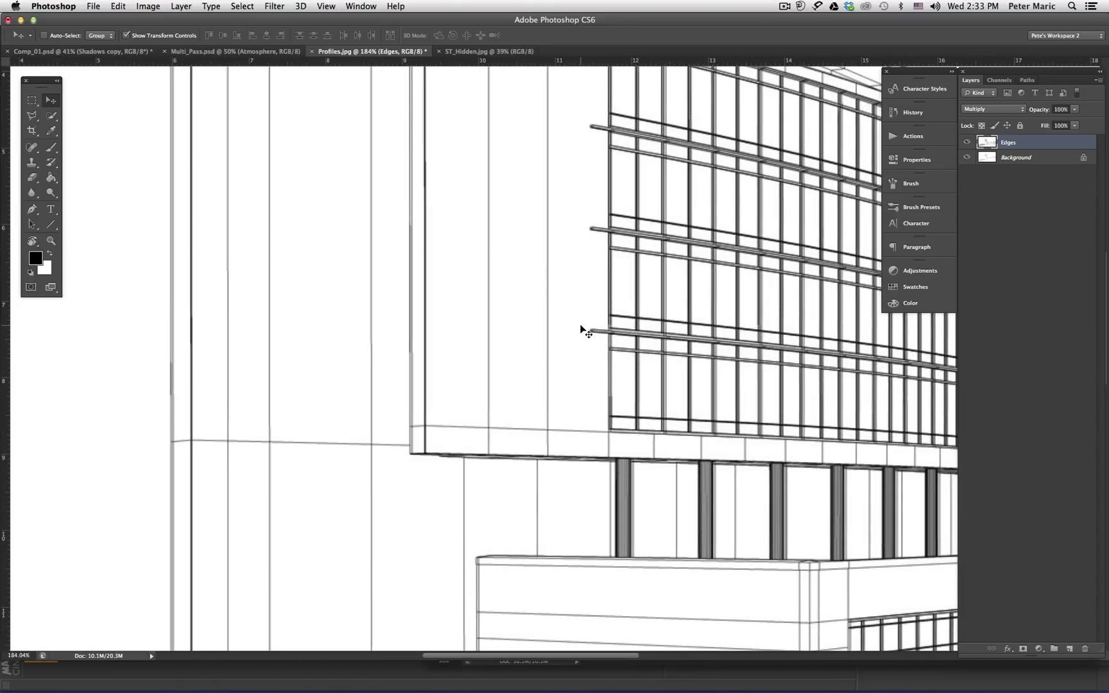
key(Right)
key(Right)
key(Right)
key(Right)
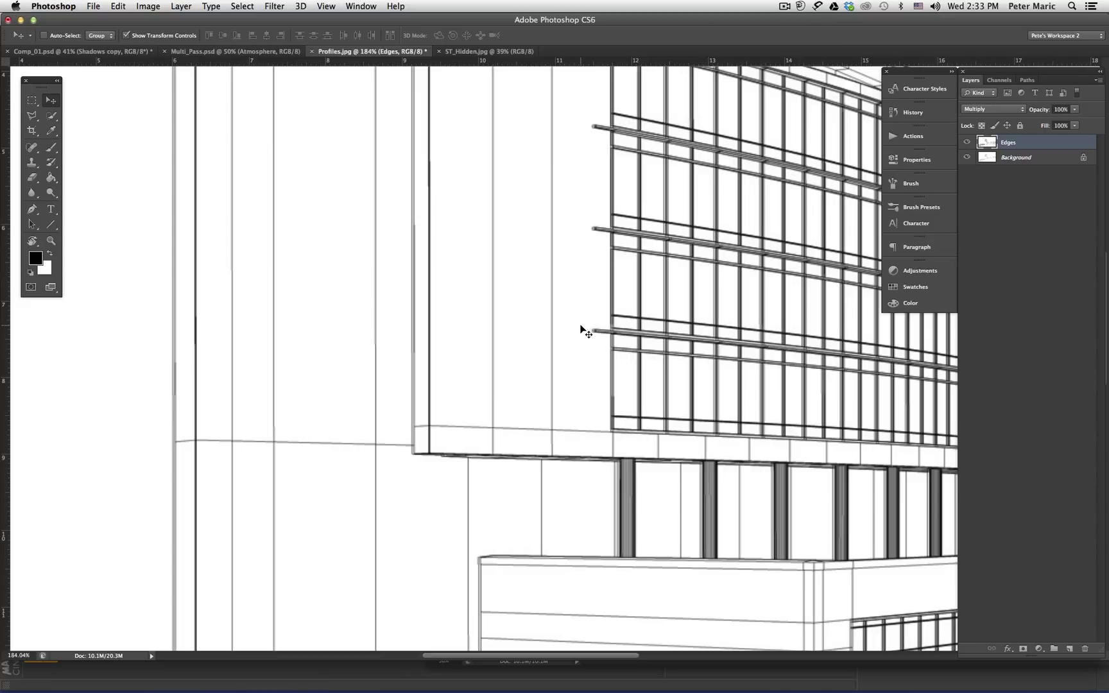
- Nudge the Edges layer left until its lines coincide with the profile lines beneath it
key(Left)
key(Left)
key(Left)
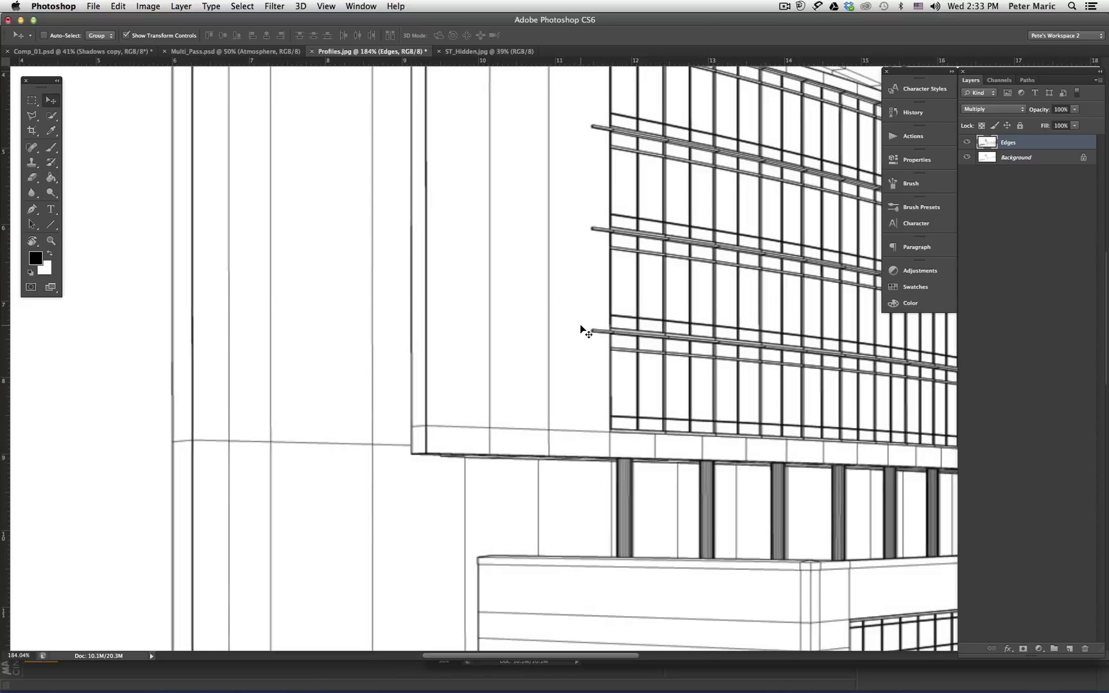
key(Right)
mouse_move(634, 330)
super+mouse_down()
mouse_move(559, 328)
mouse_move(649, 336)
super+mouse_up()
alt+scroll(649, 336, up, 3)
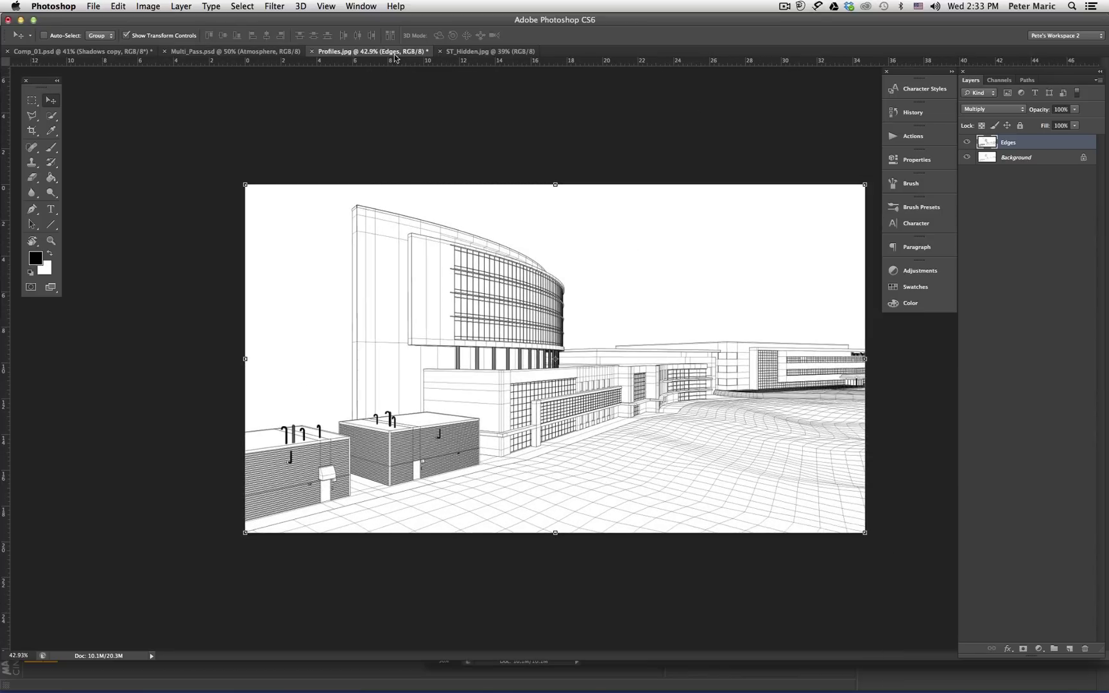
- Copy the ST_Hidden.jpg image into Profiles.jpg as a new top layer aligned to the canvas, and close the source document
click(466, 52)
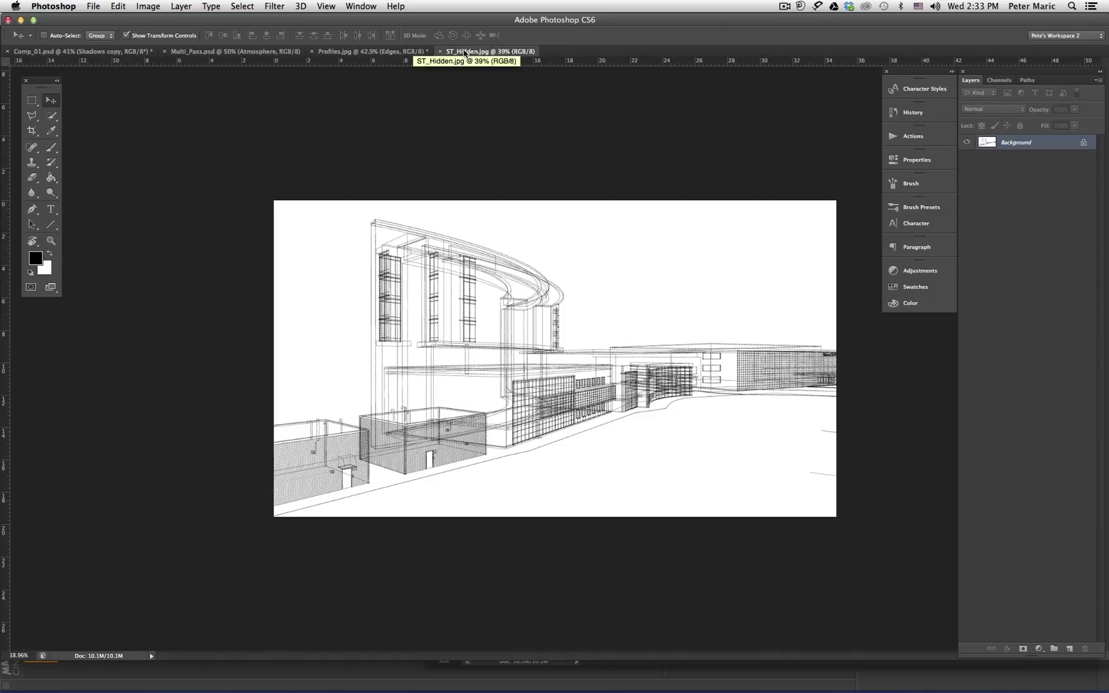
key(super+w)
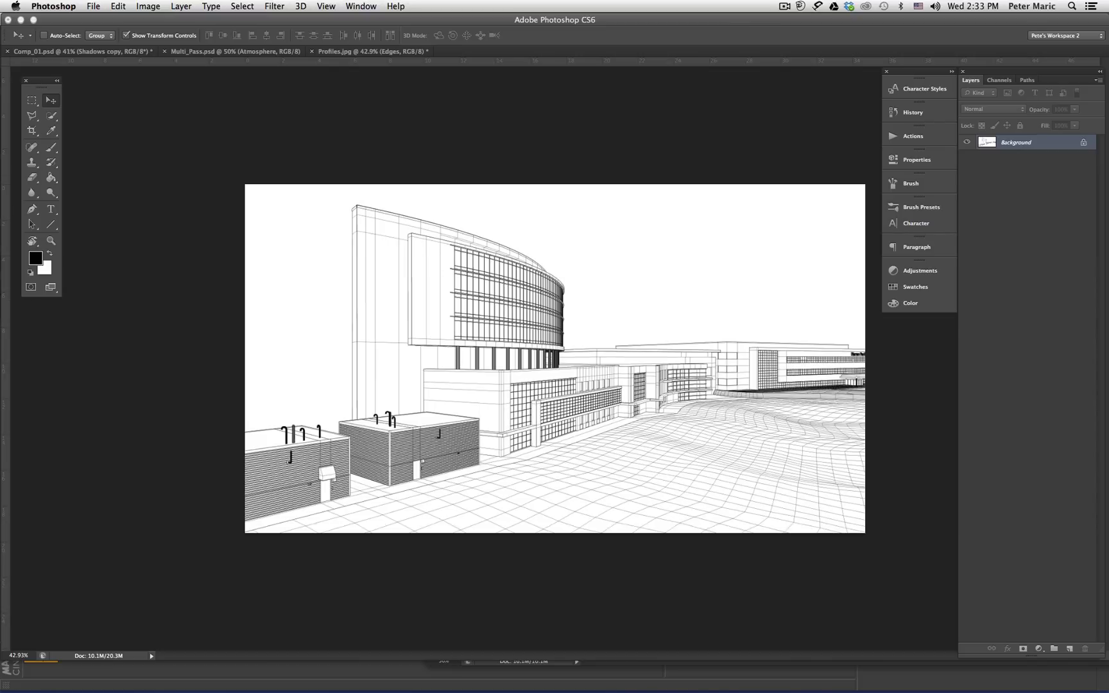
drag(857, 177, 440, 198)
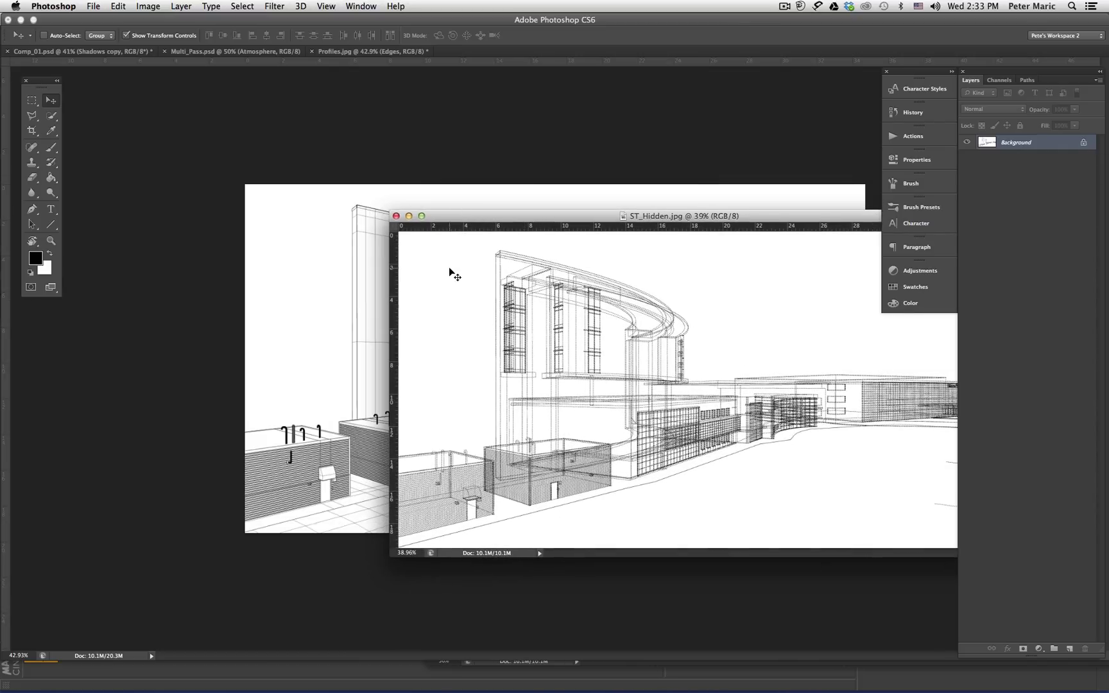
drag(450, 270, 321, 265)
drag(412, 262, 398, 227)
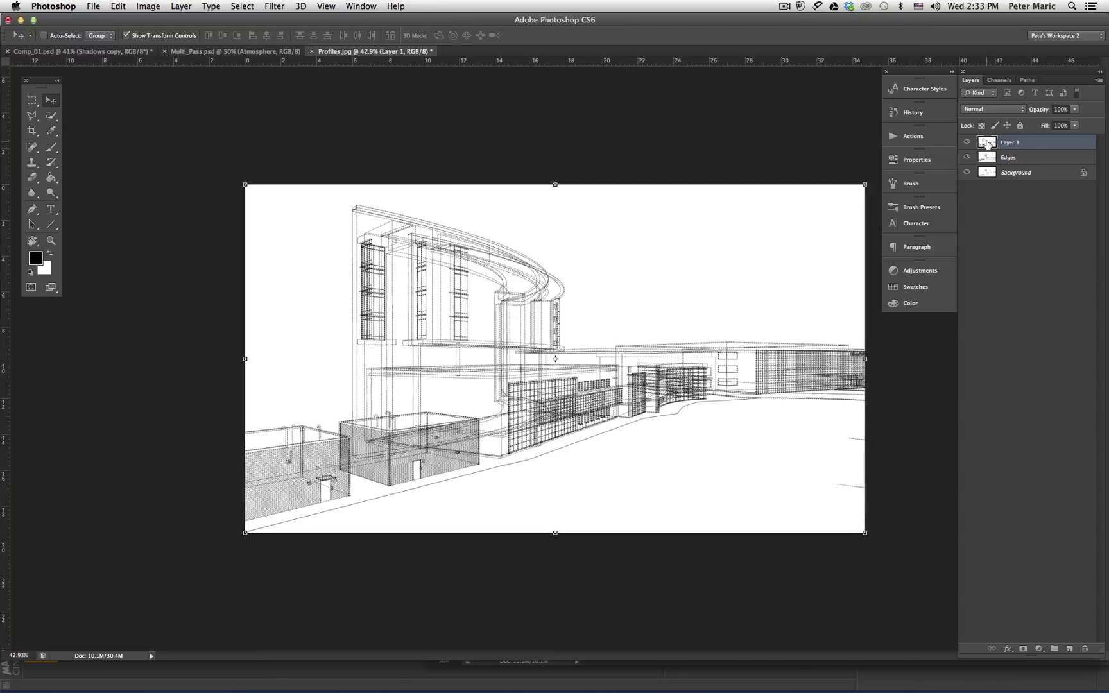
- Set the new top layer's blending mode to Multiply and rename it Hidden
click(1021, 110)
click(1005, 139)
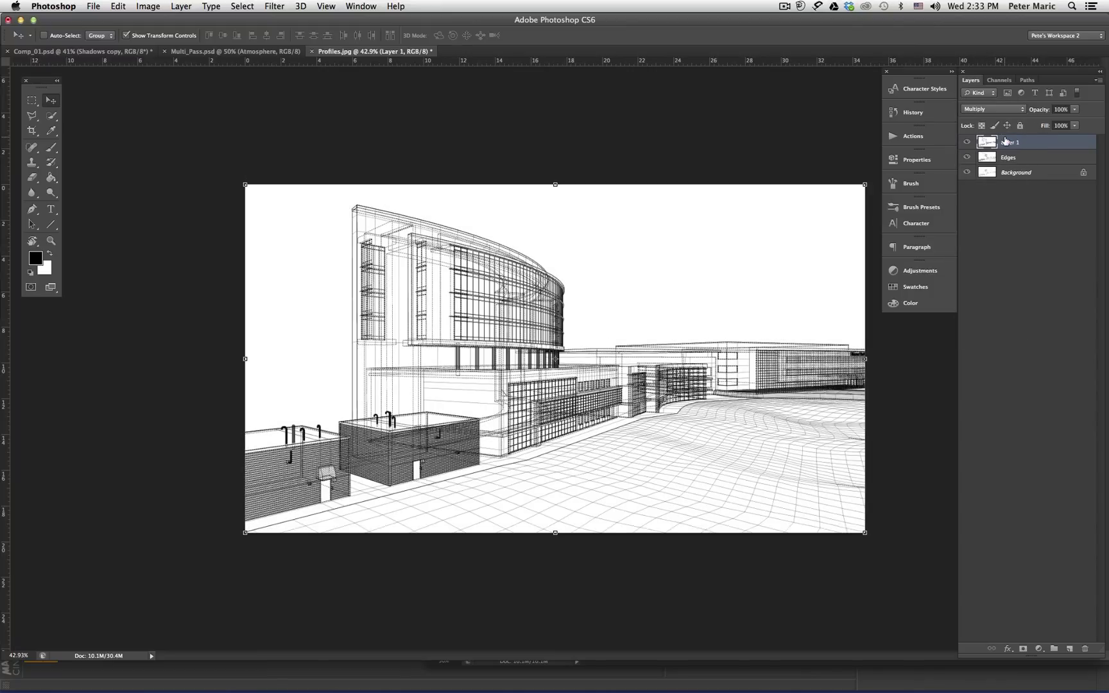
double_click(1006, 142)
text(Hidden)
key(Return)
alt+drag(356, 411, 395, 411)
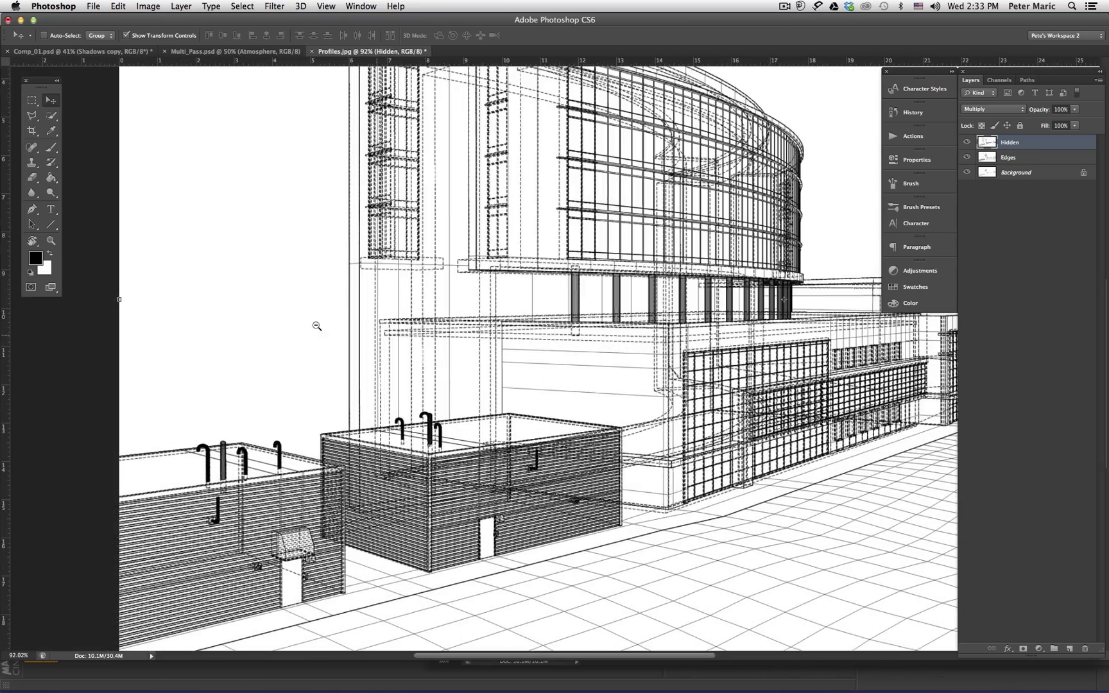
drag(317, 326, 357, 302)
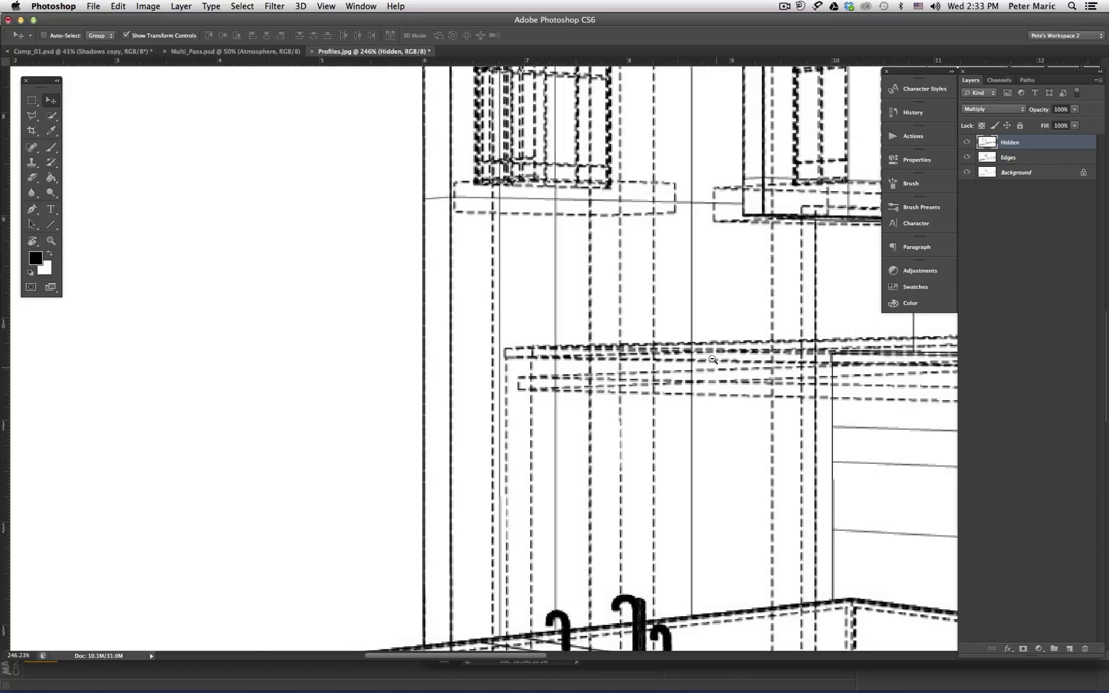
drag(711, 353, 652, 352)
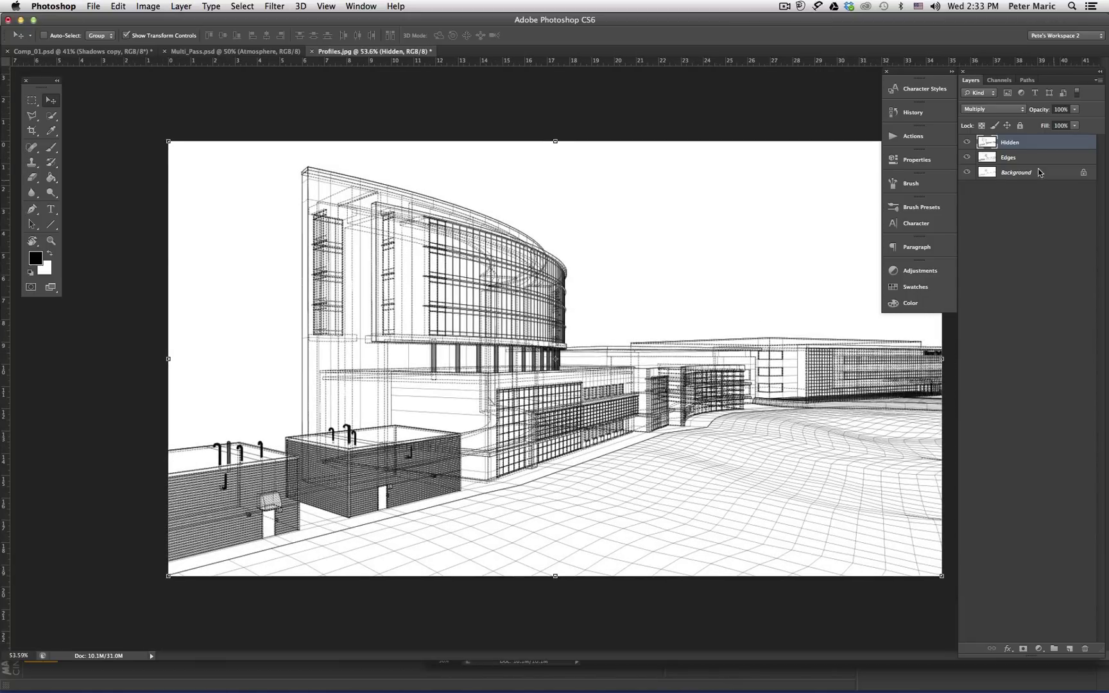
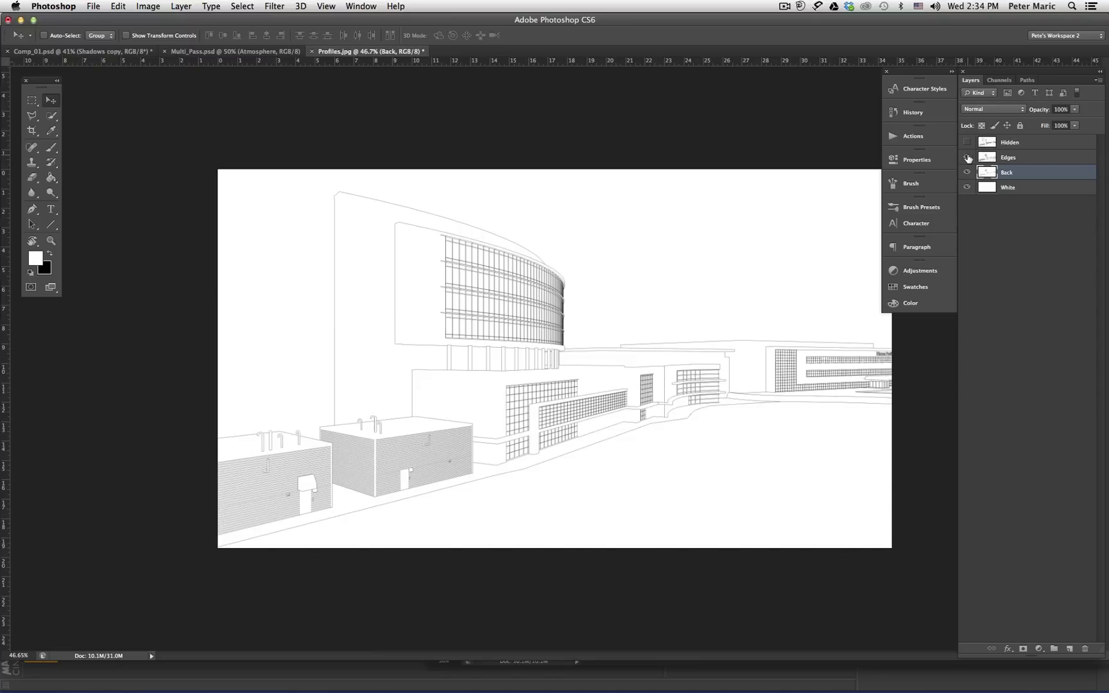
- Show the Edges layer, reduce its opacity to 63%, and add a layer mask to it
click(967, 157)
click(986, 157)
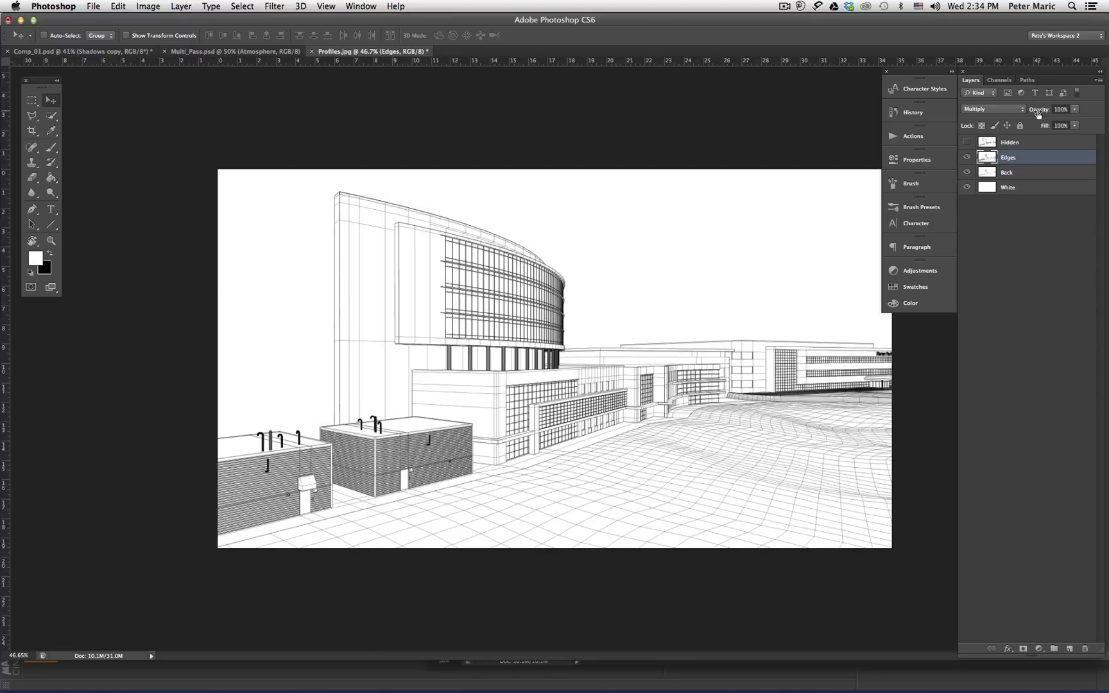
drag(1038, 113, 1018, 112)
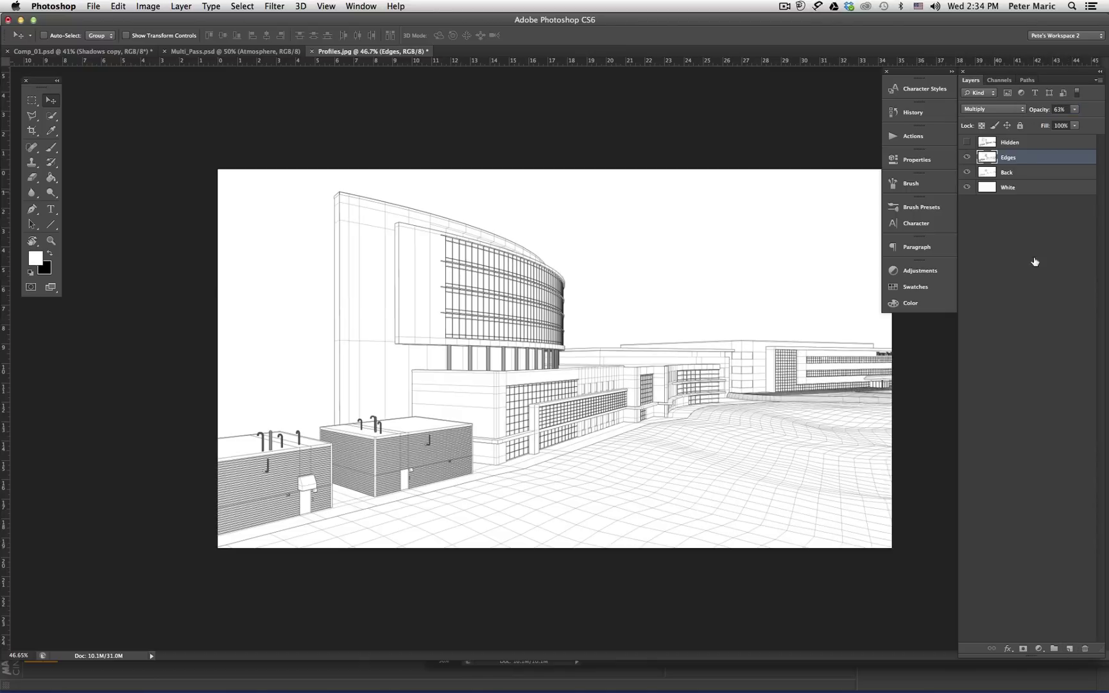
click(1023, 649)
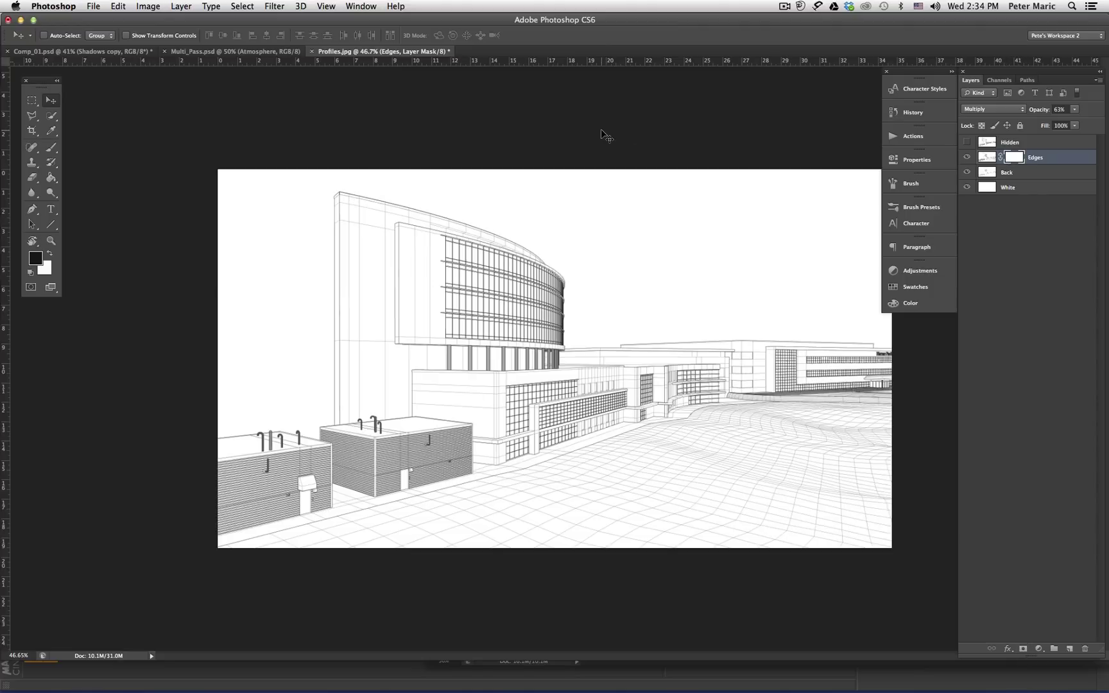
- Choose the soft round preset for the Brush tool to paint on the Edges mask
key(b)
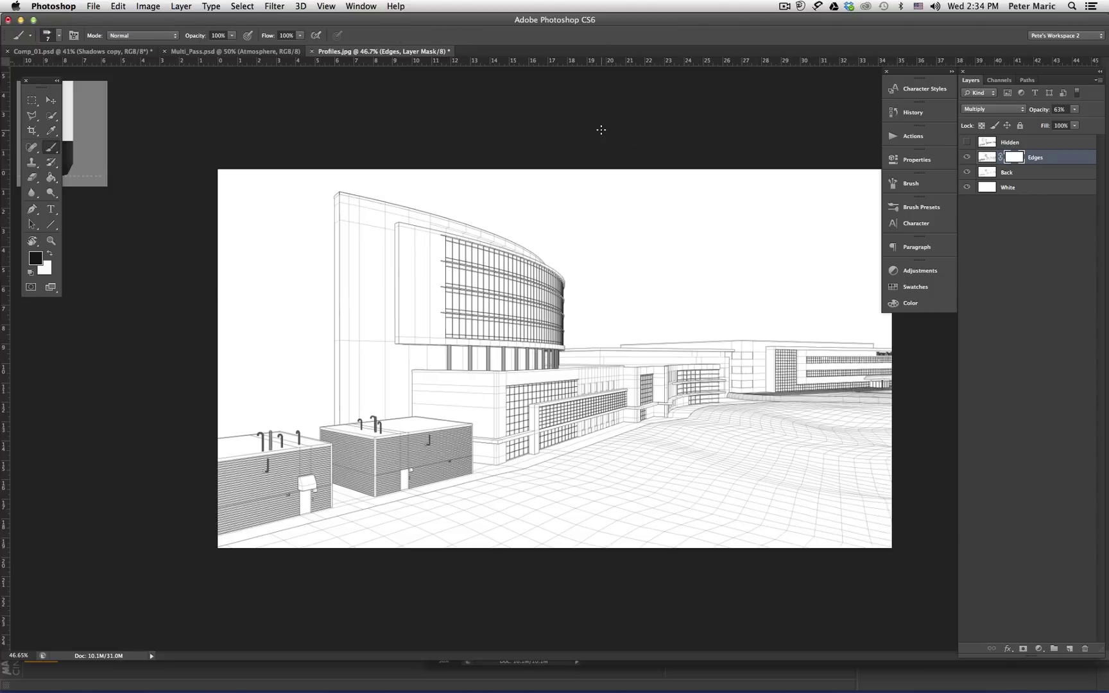
click(910, 207)
click(183, 245)
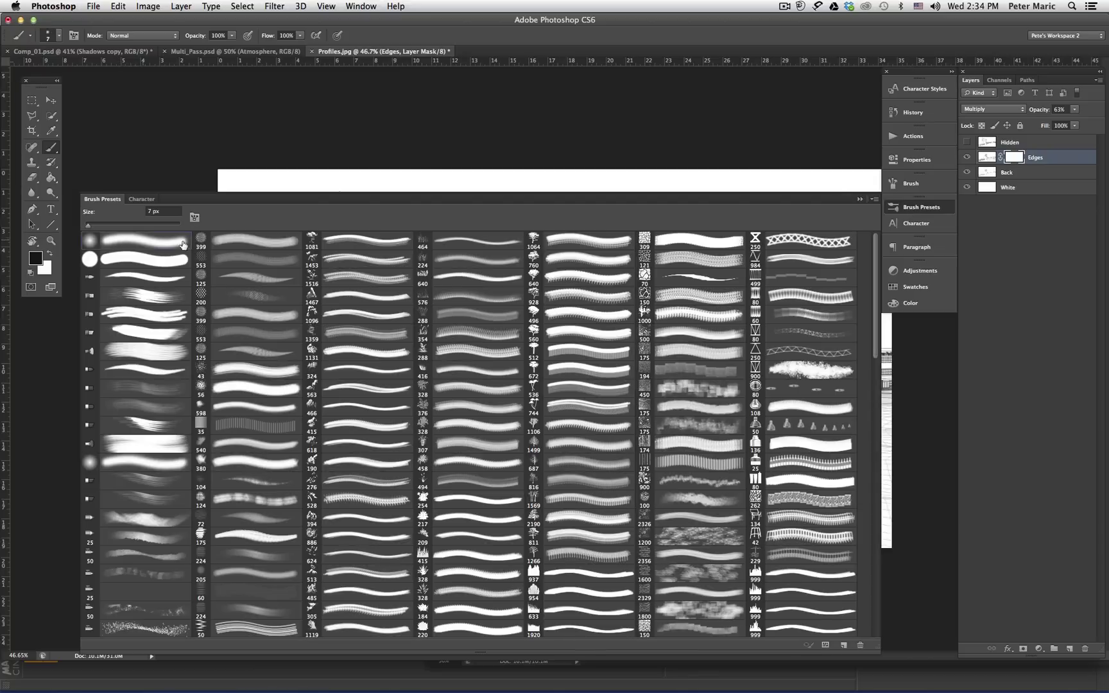
click(860, 200)
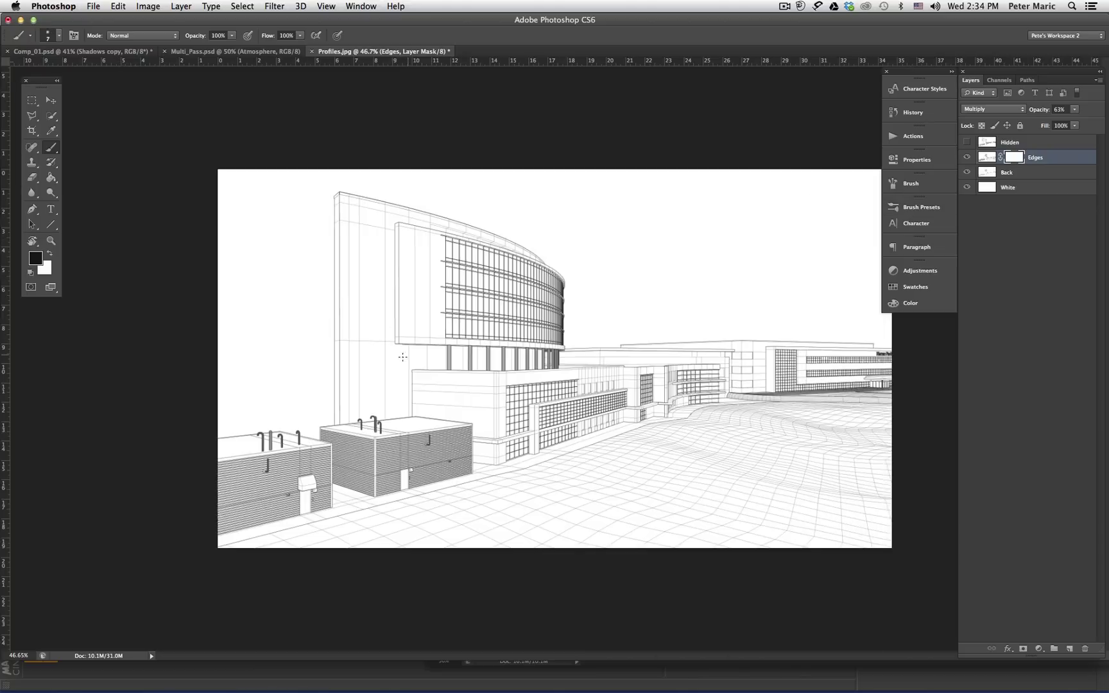
- Paint black on the Edges mask with a very large soft brush to fade the ground grid and the building's outer areas
mouse_move(402, 357)
ctrl+alt+mouse_down()
mouse_move(538, 353)
mouse_move(578, 339)
mouse_move(565, 340)
ctrl+alt+mouse_up()
super+drag(582, 396, 538, 395)
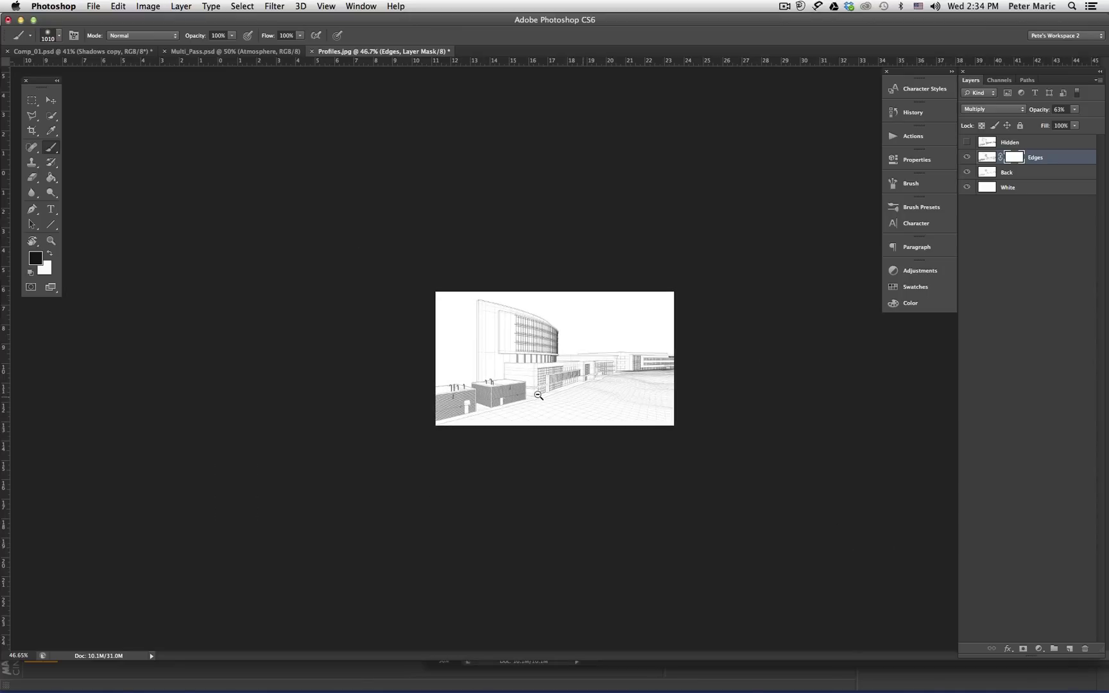
ctrl+alt+drag(581, 363, 629, 367)
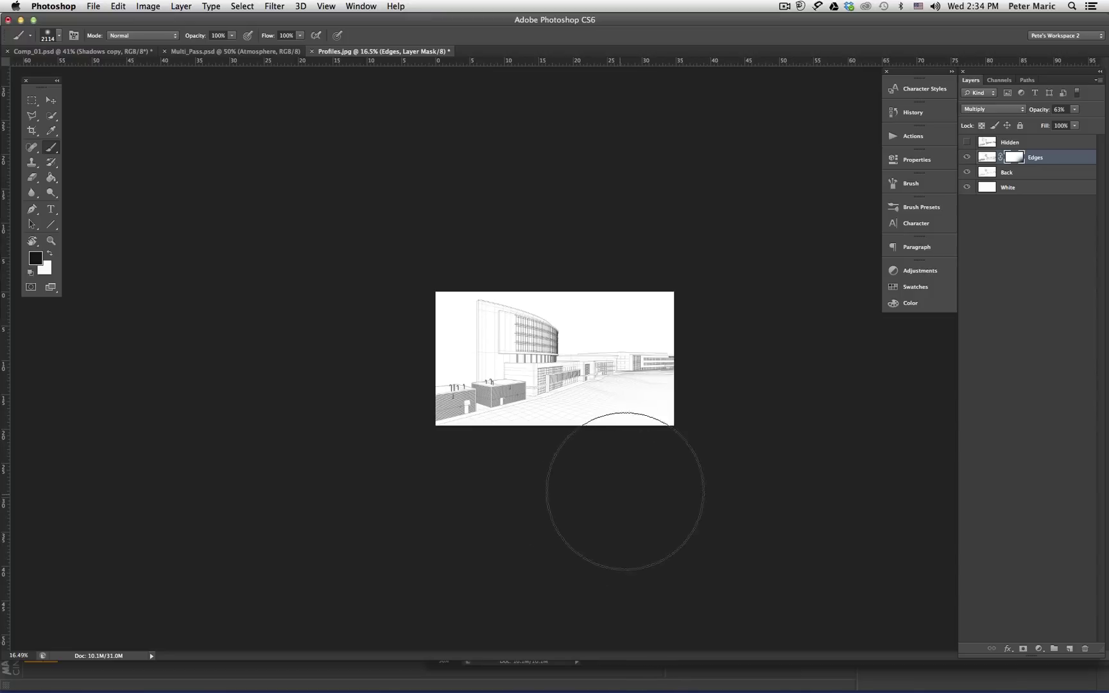
drag(626, 491, 525, 516)
mouse_move(577, 395)
super+mouse_down()
mouse_move(641, 387)
mouse_move(488, 393)
super+mouse_up()
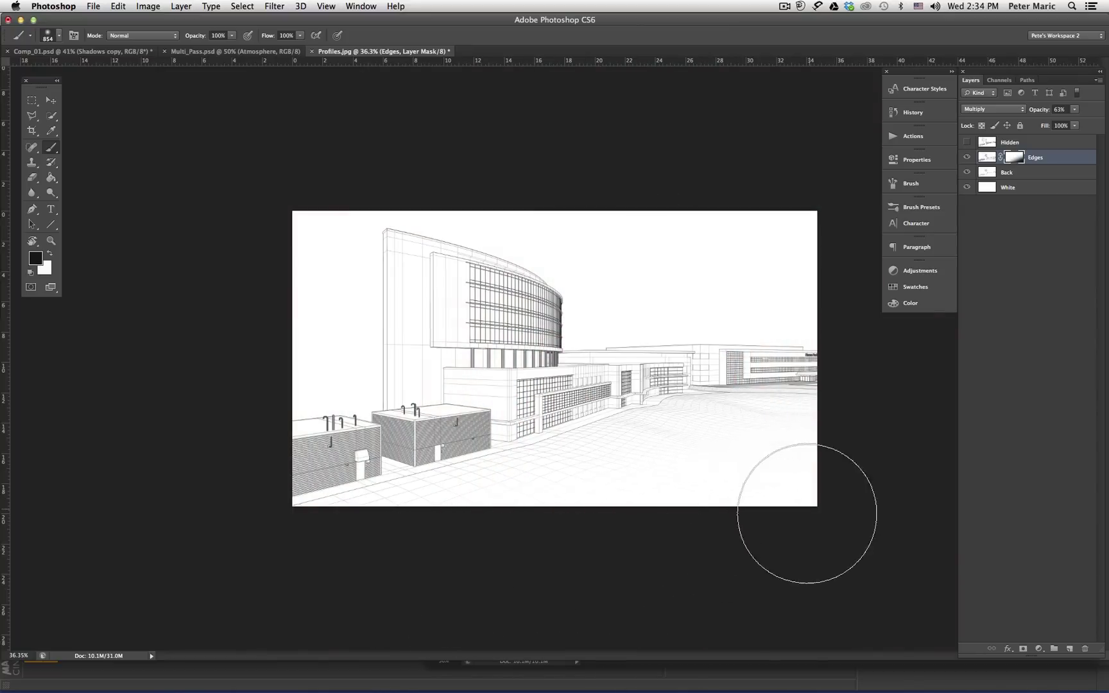
super+drag(758, 365, 828, 356)
super+drag(367, 287, 330, 298)
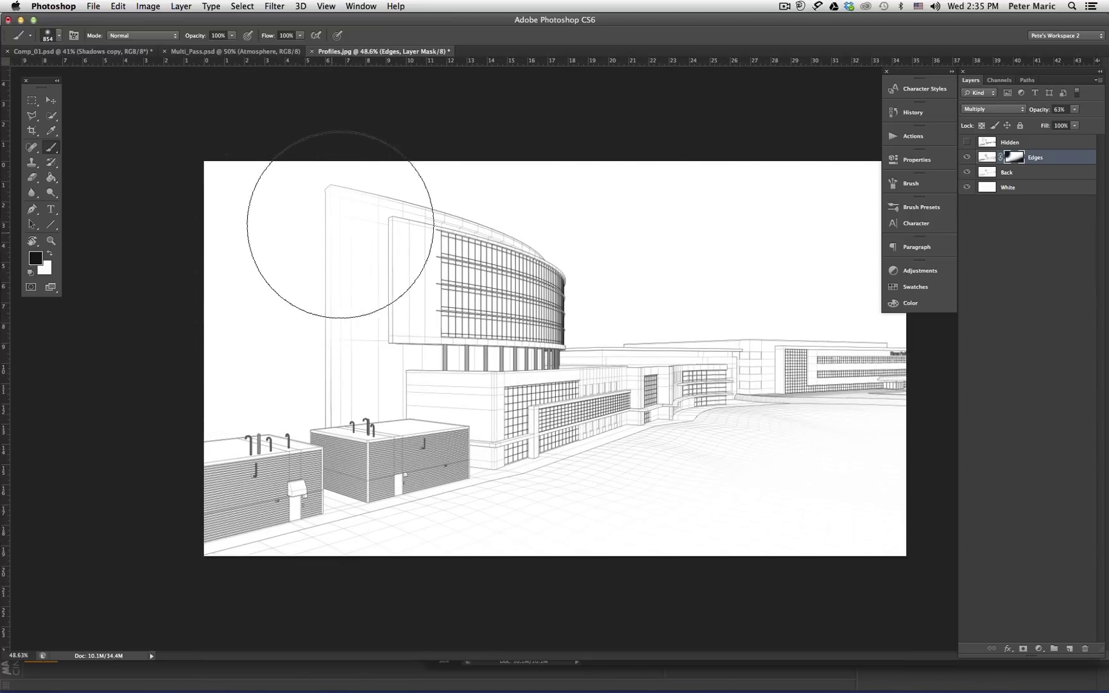
- Fade the columns beneath the curved facade by painting black on the Edges mask with a 204 px brush
super+drag(480, 337, 549, 321)
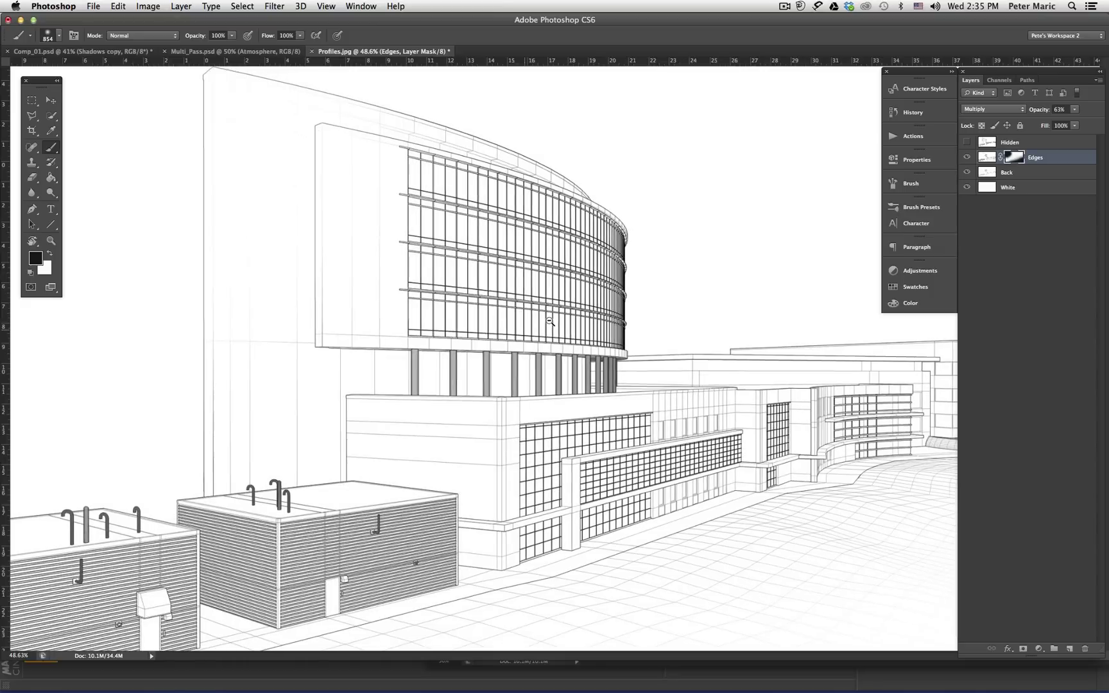
key(backslash)
ctrl+alt+drag(413, 361, 356, 355)
drag(707, 376, 655, 371)
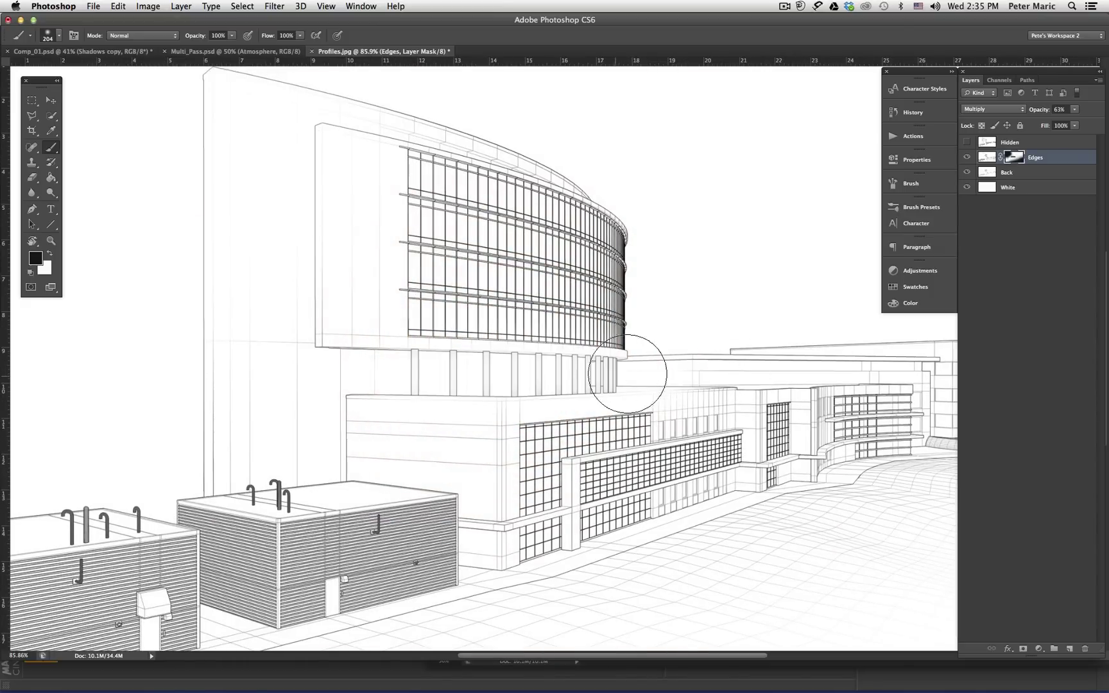
alt+drag(553, 405, 545, 396)
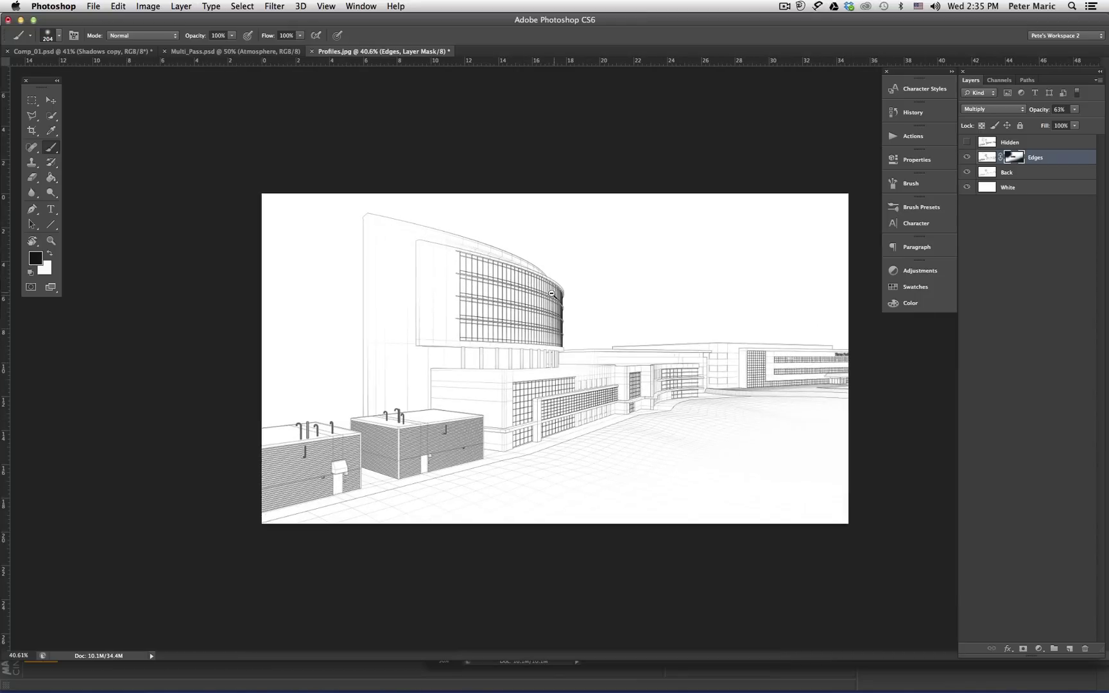
- Paint white on the Edges mask along the curved roof edge to bring back its lines
ctrl+drag(551, 293, 601, 280)
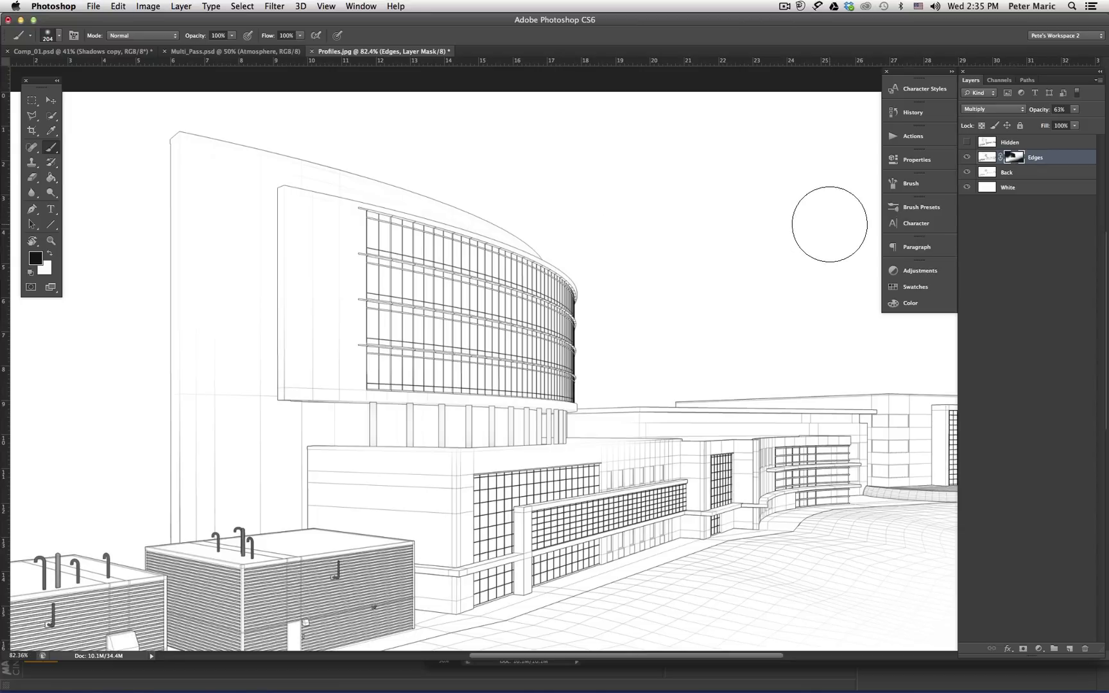
key(x)
drag(553, 211, 304, 139)
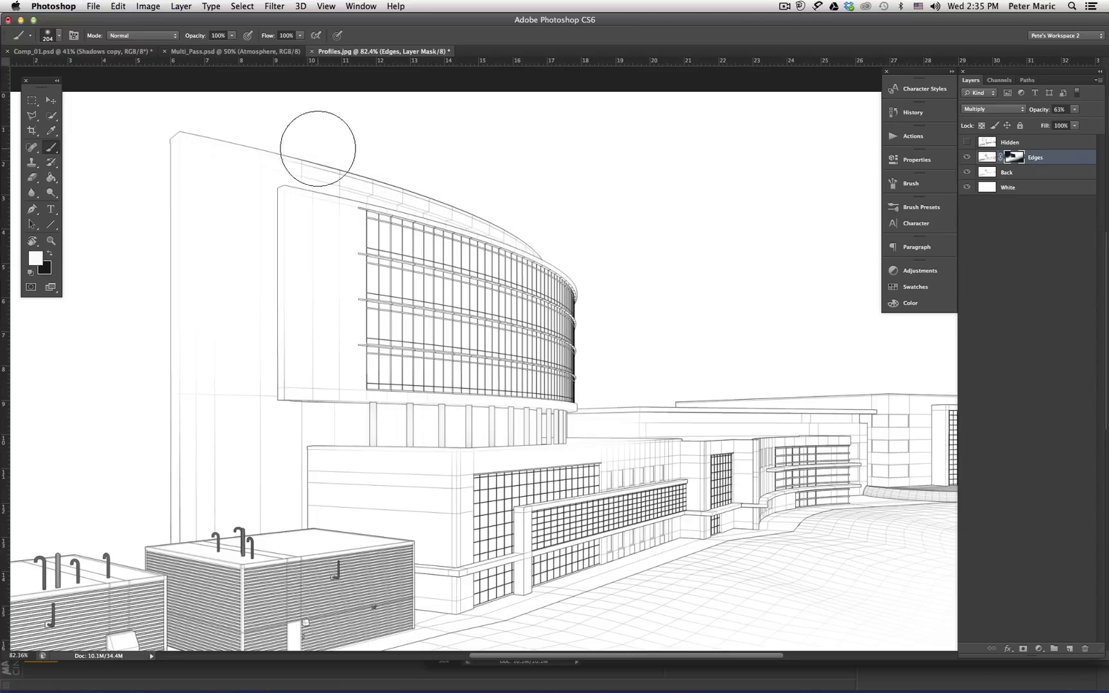
alt+scroll(447, 282, down, 3)
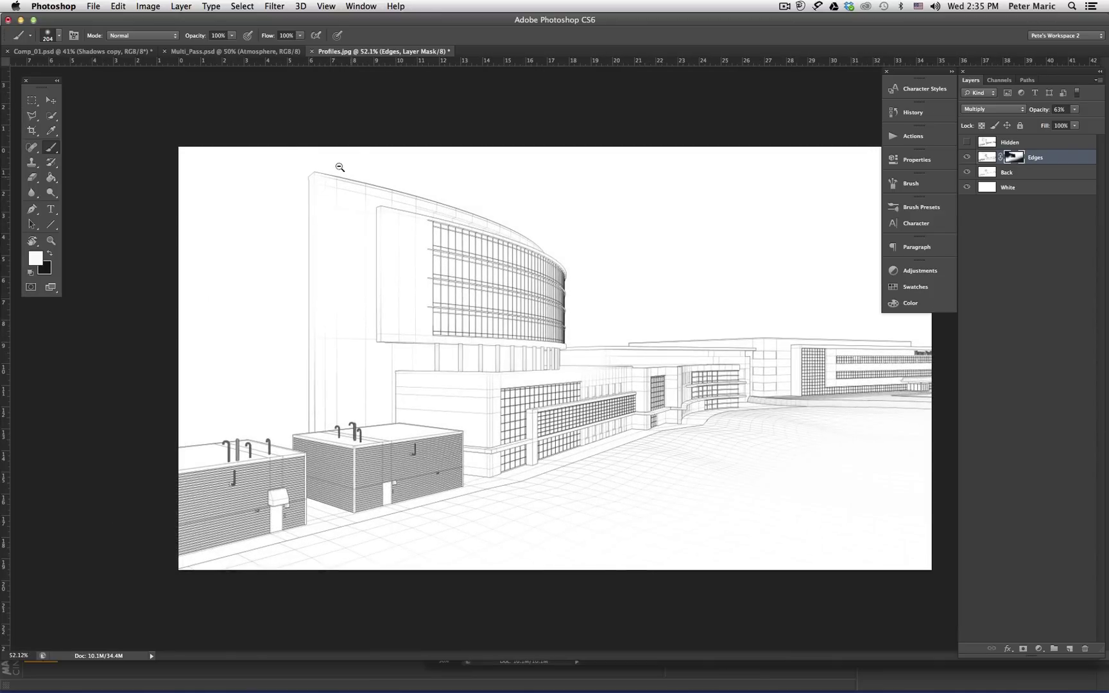
alt+scroll(360, 420, up, 2)
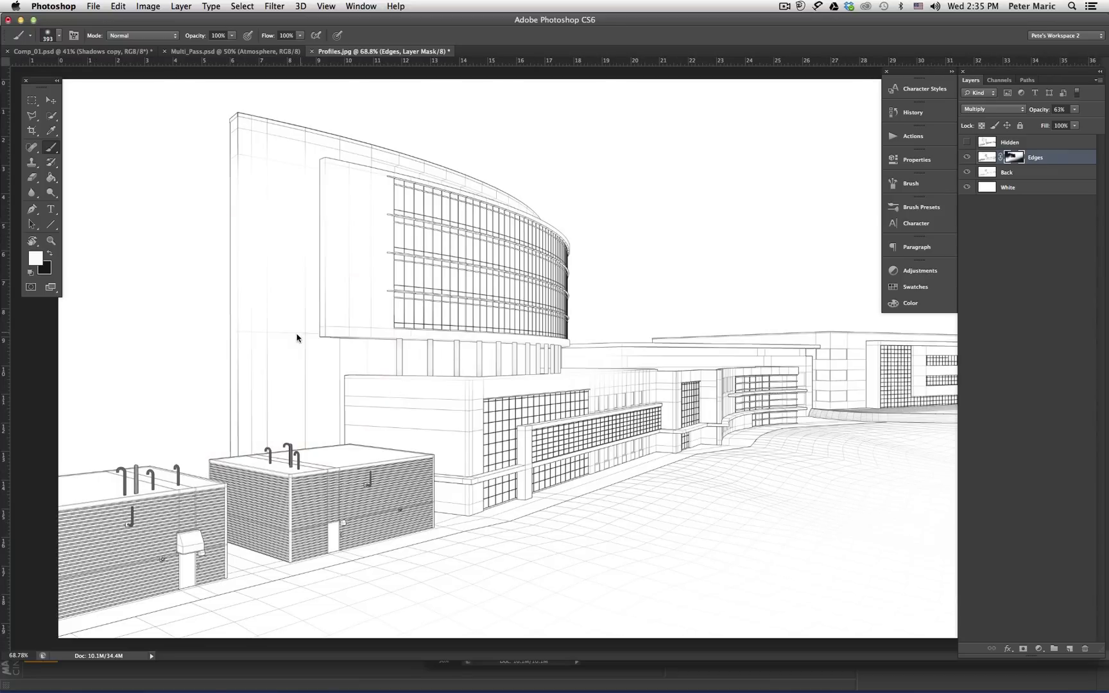
- Paint black on the Edges mask over the tall wall's vertical lines and the roof pipes of the box beside it
key(x)
ctrl+alt+drag(291, 328, 231, 328)
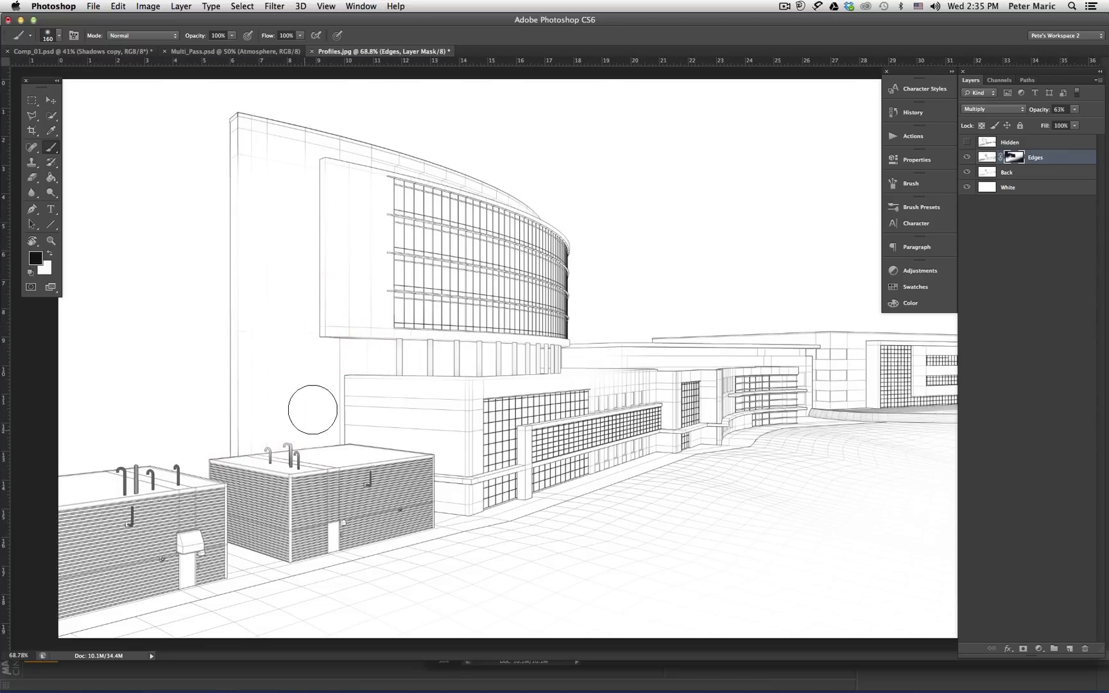
alt+scroll(303, 470, up, 7)
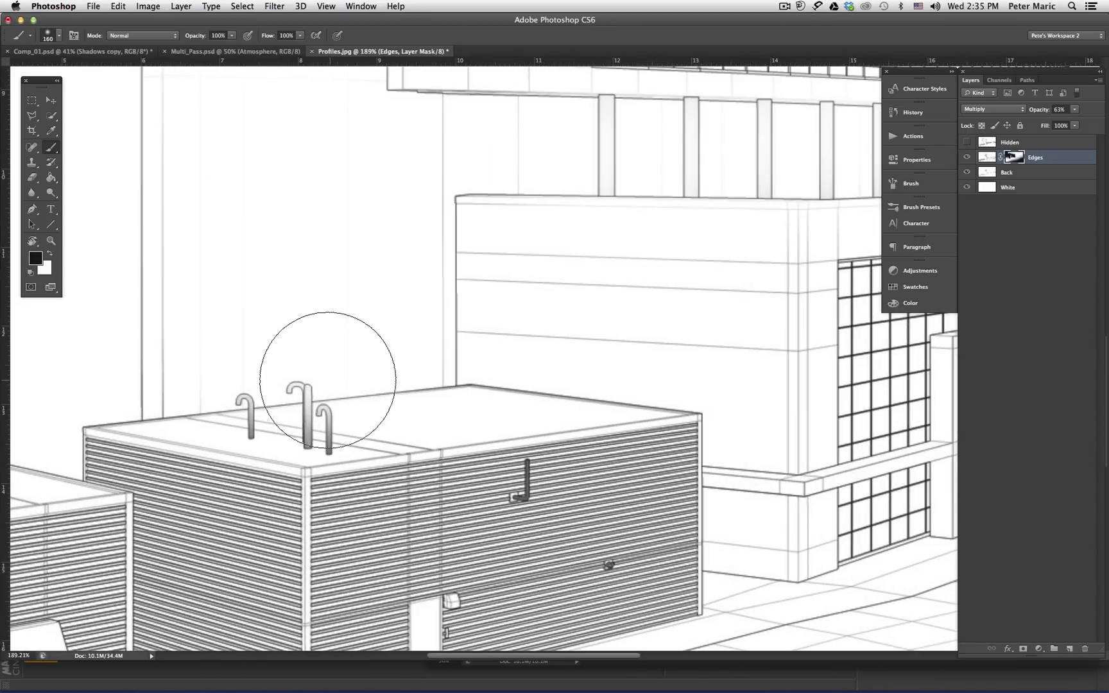
ctrl+alt+drag(324, 381, 245, 378)
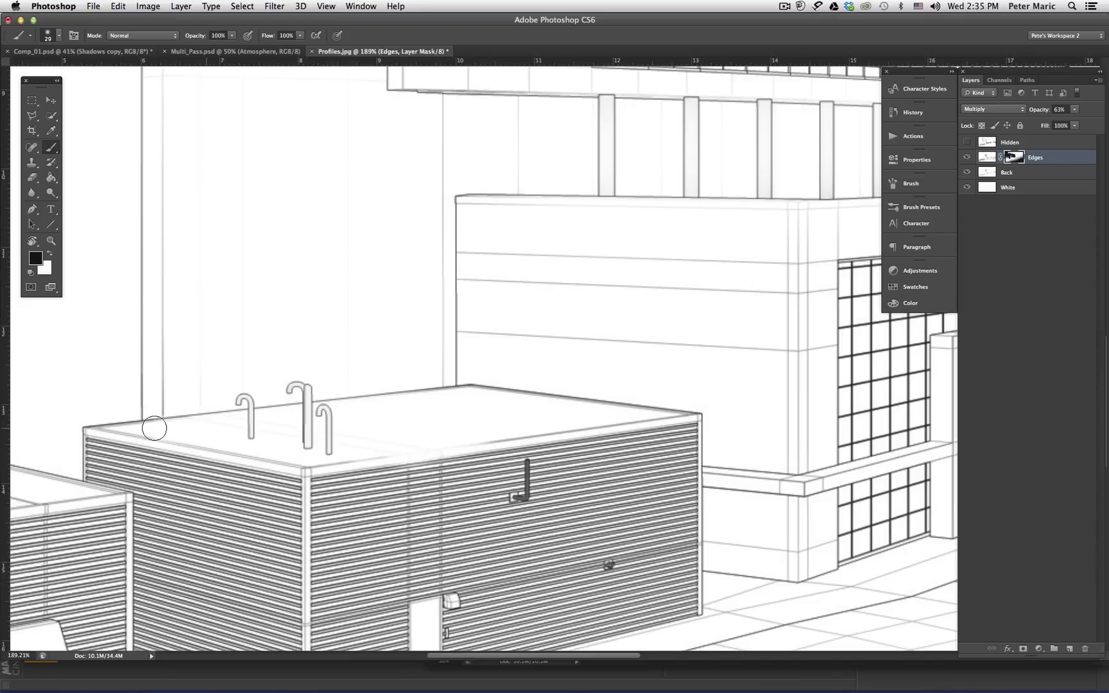
alt+drag(386, 409, 273, 446)
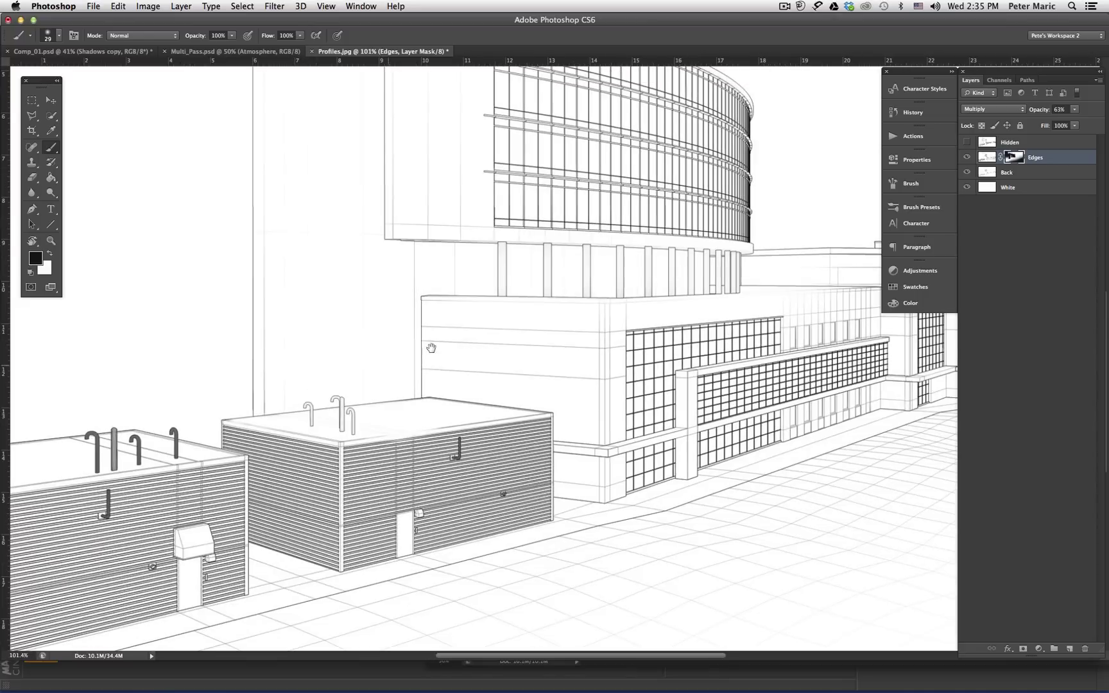
- Fade the roof pipes and the wall pipe of the foreground box with a 29 px black brush on the Edges mask
drag(431, 349, 637, 256)
alt+scroll(315, 333, up, 7)
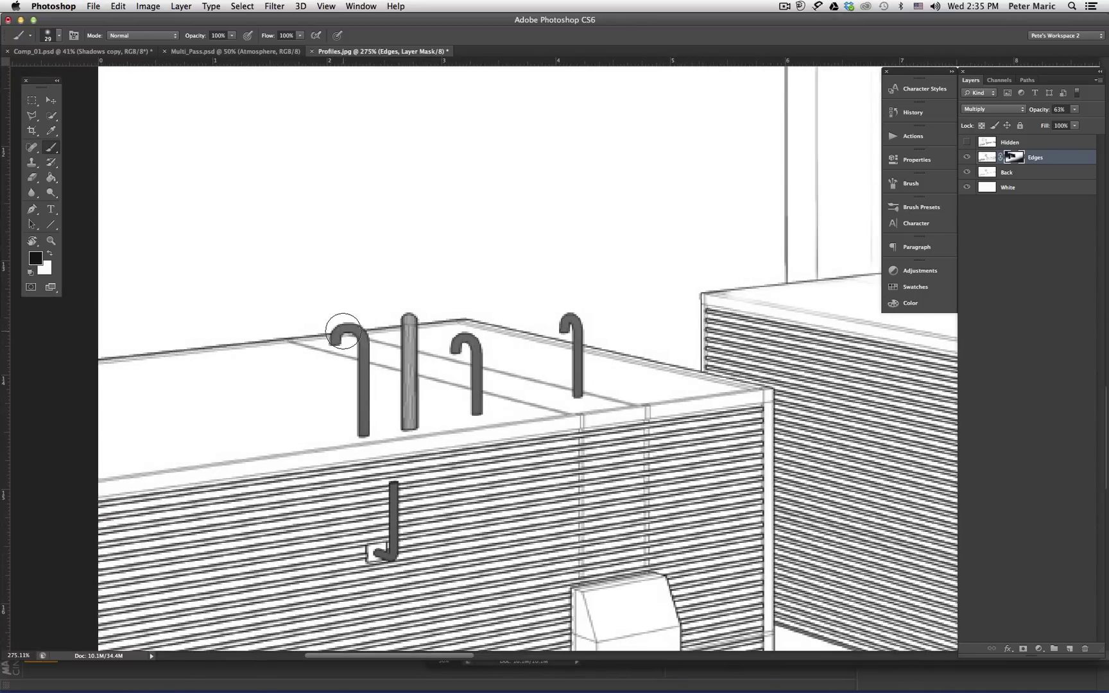
mouse_move(343, 331)
mouse_down()
mouse_move(367, 376)
mouse_move(360, 424)
mouse_move(410, 317)
mouse_move(478, 394)
mouse_move(604, 398)
mouse_move(580, 327)
mouse_up()
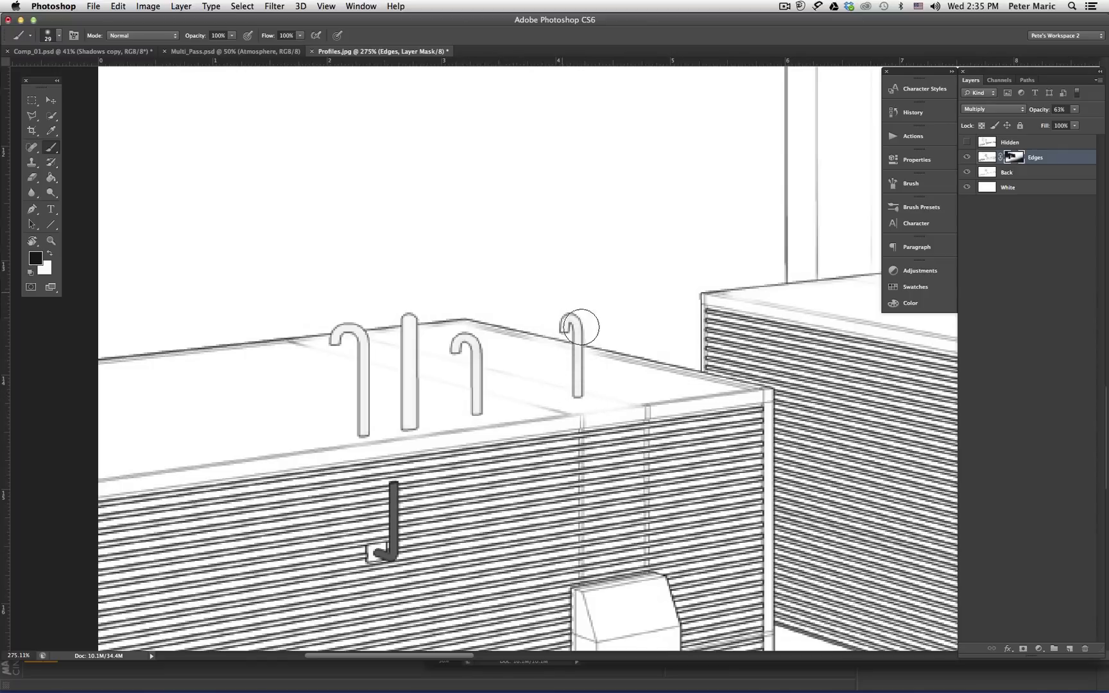
alt+scroll(542, 400, down, 3)
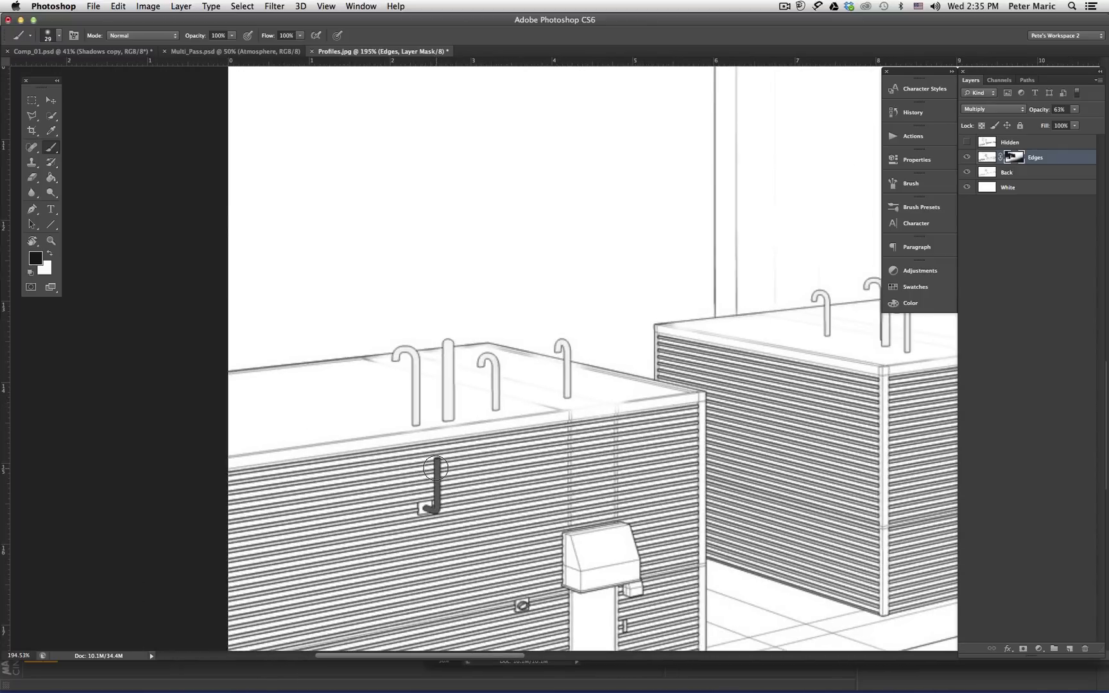
alt+scroll(481, 495, down, 8)
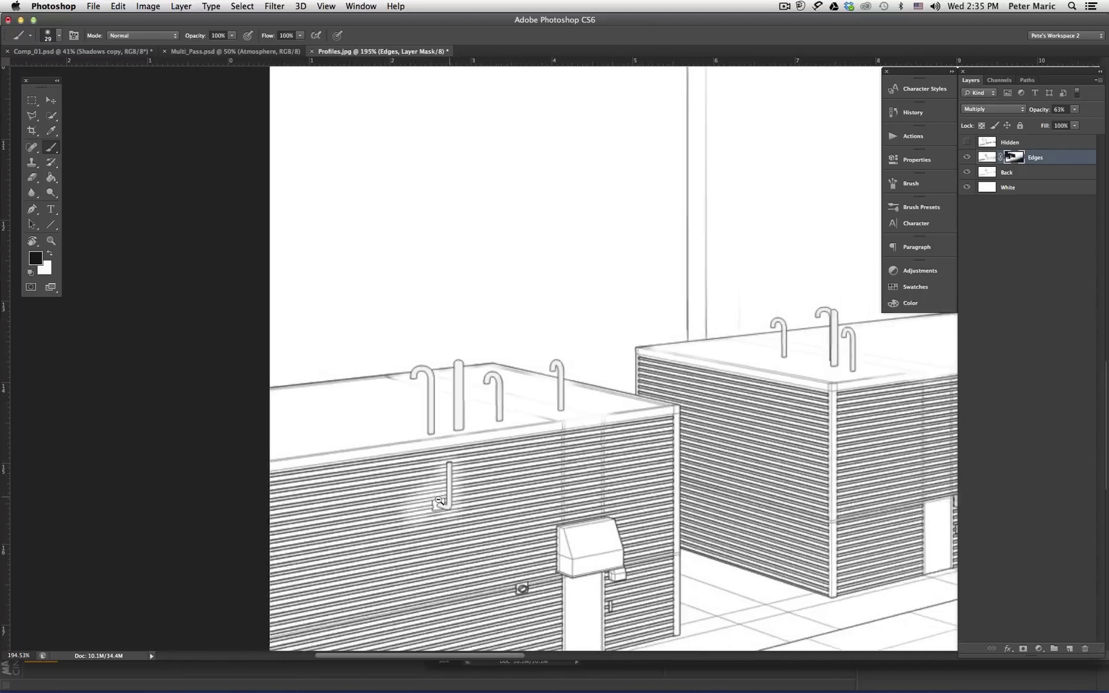
- Fade the horizontal siding lines of the foreground box with a 295 px black brush on the Edges mask
alt+scroll(482, 340, up, 1)
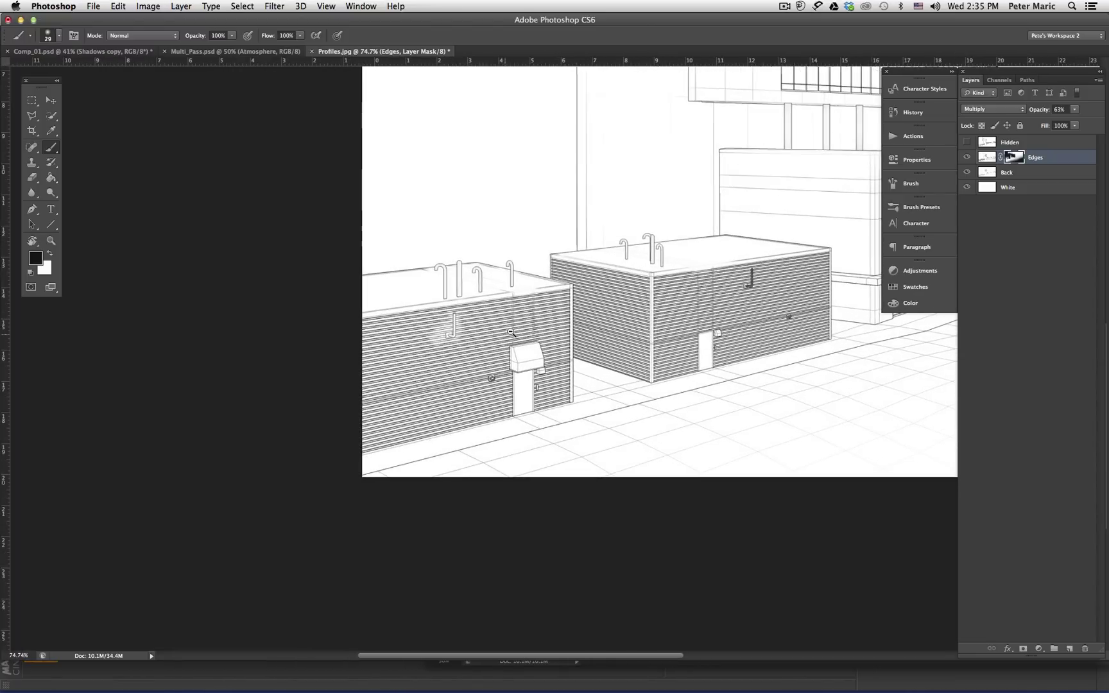
ctrl+alt+drag(447, 382, 519, 381)
mouse_move(384, 408)
mouse_down()
mouse_move(373, 518)
mouse_move(356, 404)
mouse_move(398, 450)
mouse_move(421, 513)
mouse_up()
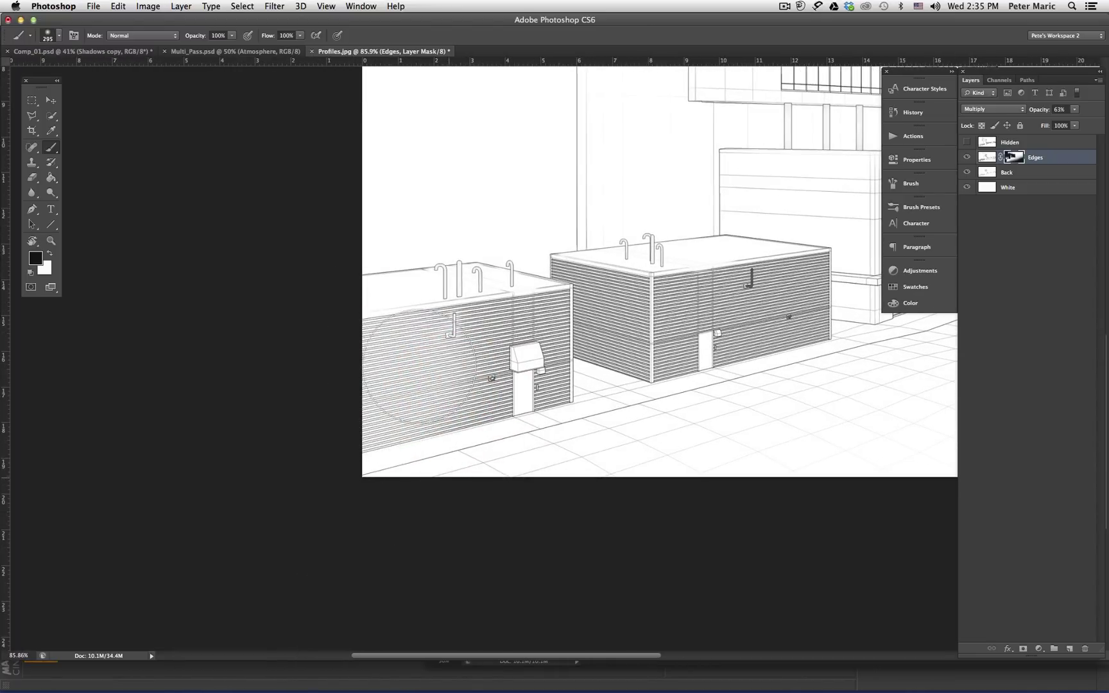
- Paint black on the Edges mask over the second box's siding and the remaining dark areas around both boxes
drag(522, 398, 316, 427)
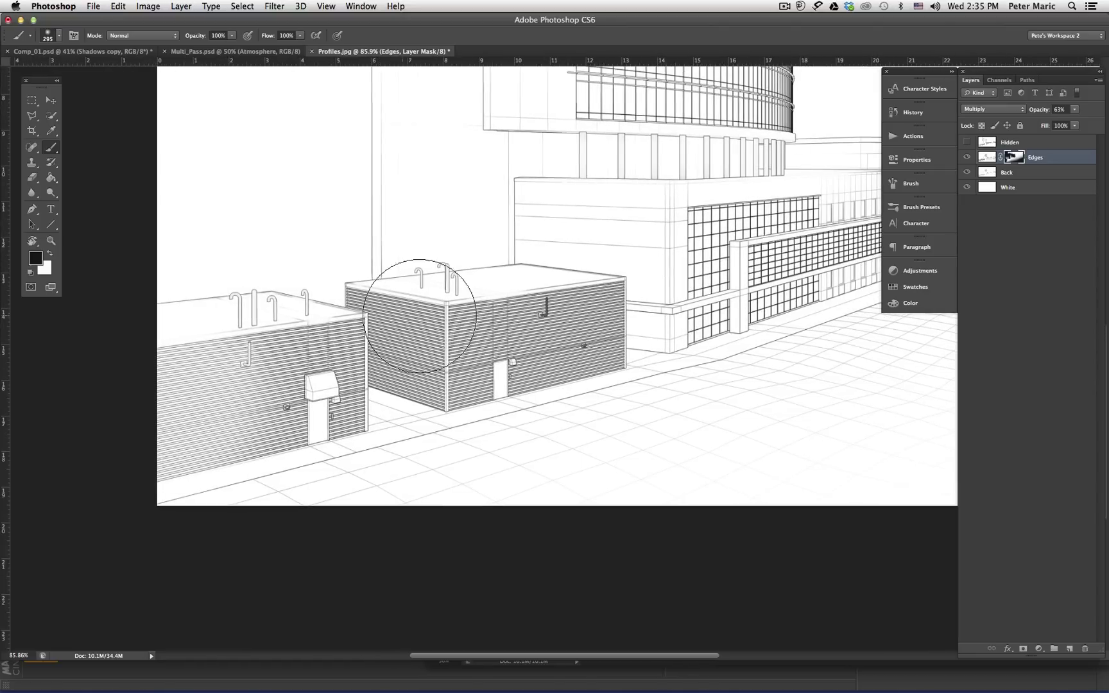
drag(383, 451, 379, 410)
mouse_move(592, 419)
mouse_down()
mouse_move(590, 438)
mouse_move(546, 415)
mouse_up()
mouse_move(446, 467)
super+mouse_down()
mouse_move(507, 443)
mouse_move(502, 428)
super+mouse_up()
drag(387, 401, 396, 402)
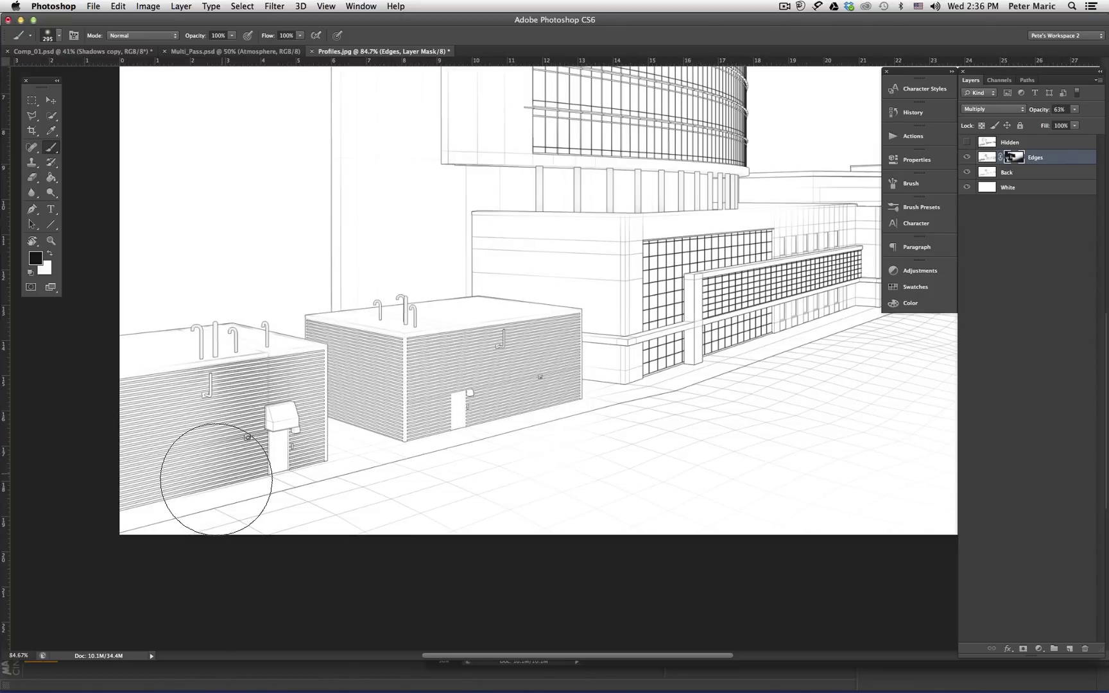
- Lower the Edges layer's opacity to about 40%
super+drag(486, 398, 438, 405)
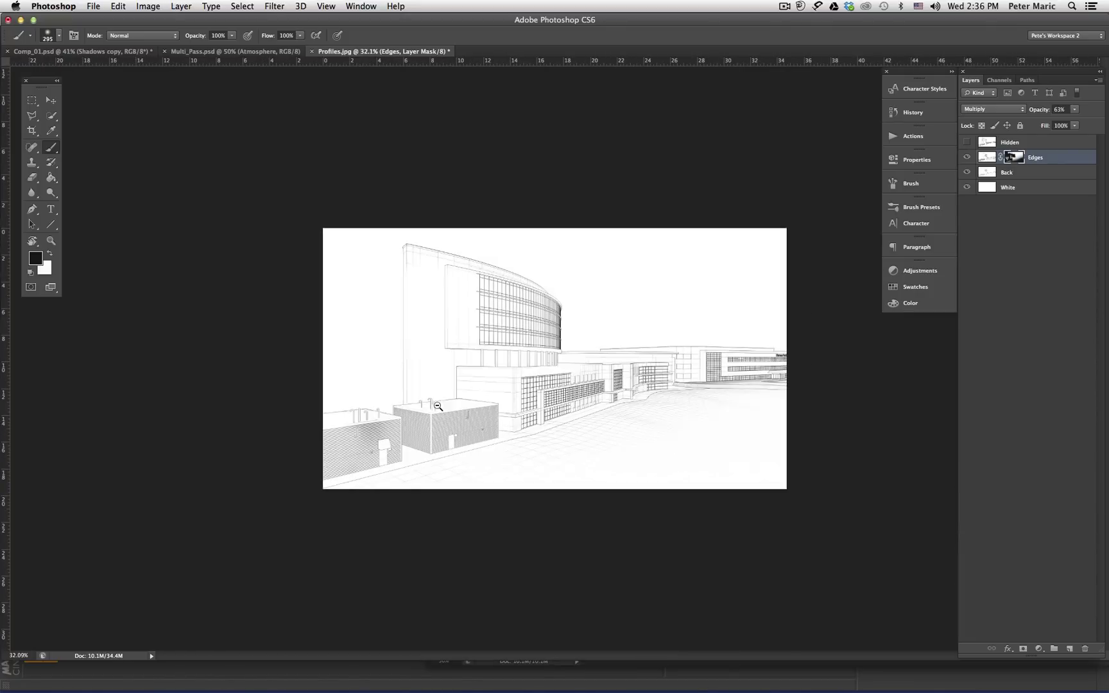
super+drag(558, 365, 600, 364)
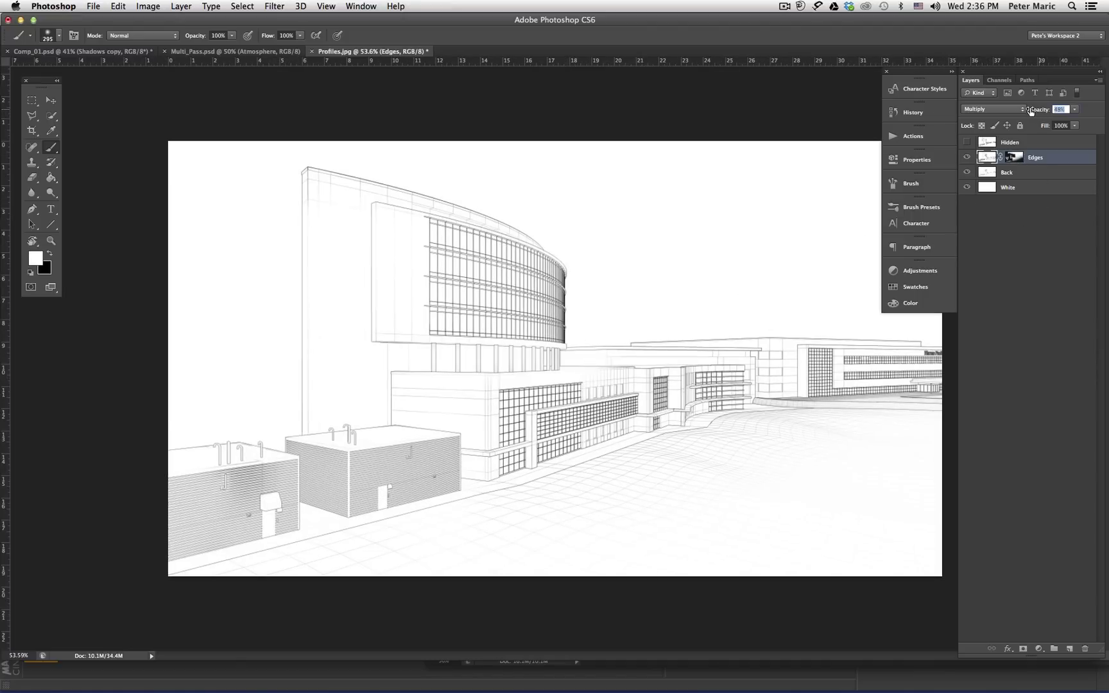
drag(1029, 110, 1020, 109)
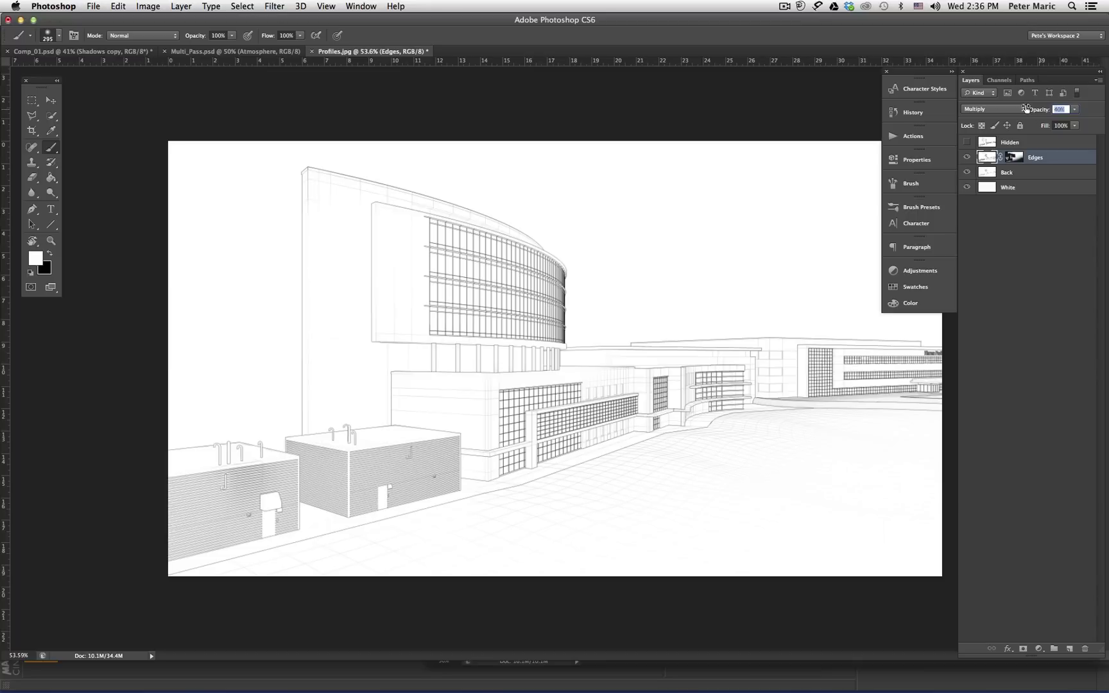
- Show the Hidden layer, reduce its opacity to 29%, and add a layer mask to it
click(986, 140)
click(966, 141)
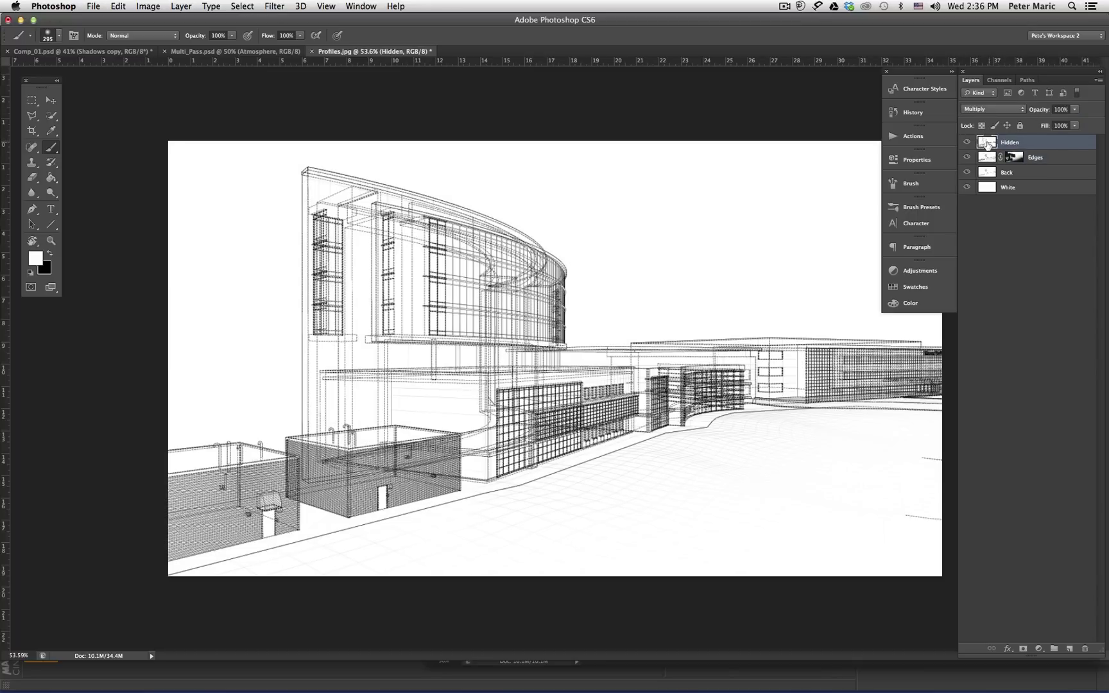
drag(1024, 112, 998, 110)
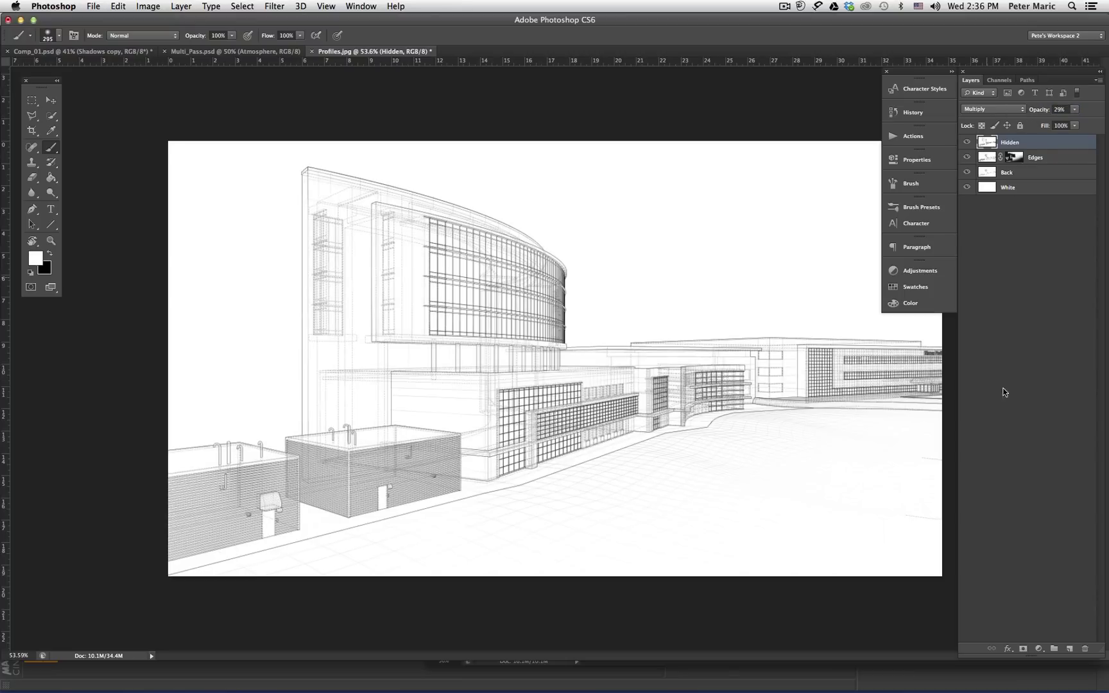
click(1022, 648)
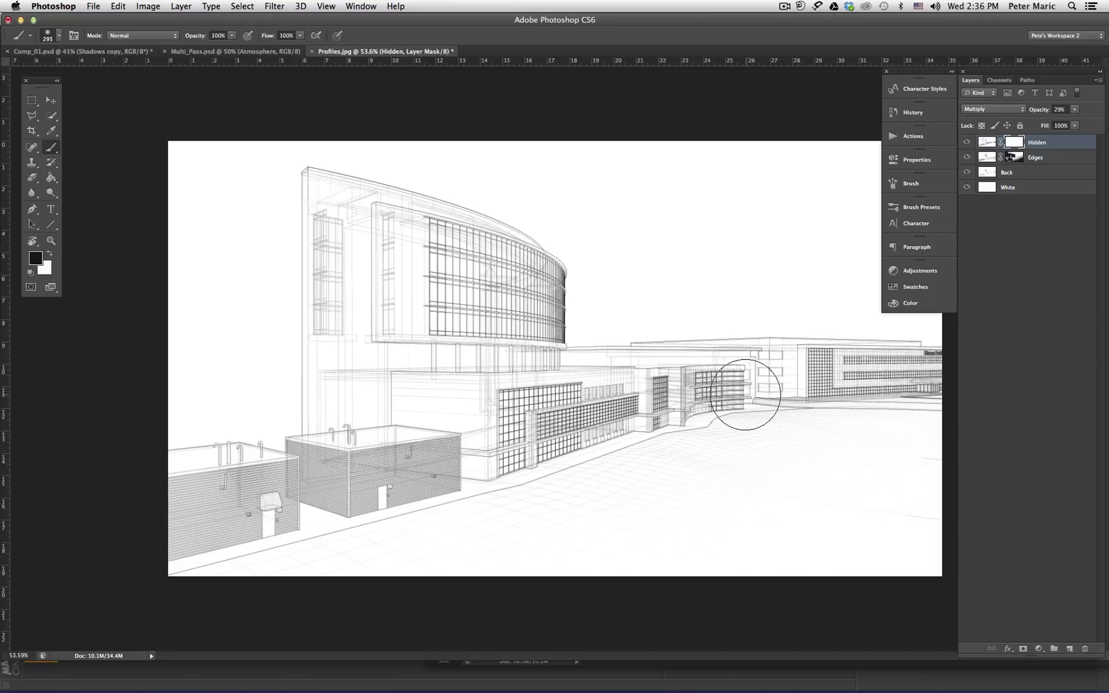
- Paint black on the Hidden mask over the distant building and the far end of the low building
super+drag(634, 399, 844, 366)
super+drag(717, 395, 866, 393)
mouse_move(686, 414)
alt+super+mouse_down()
mouse_move(684, 398)
mouse_move(807, 385)
mouse_move(787, 483)
mouse_move(774, 372)
mouse_move(750, 341)
mouse_move(750, 424)
alt+super+mouse_up()
super+drag(727, 365, 823, 354)
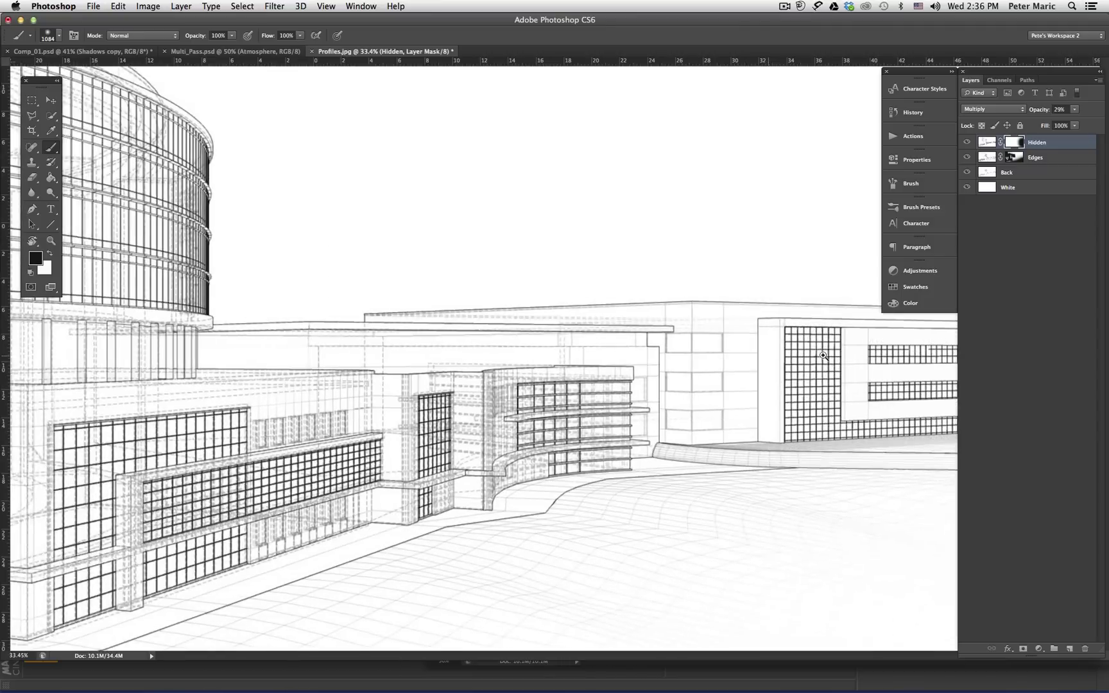
super+drag(573, 372, 492, 346)
ctrl+alt+drag(631, 377, 555, 364)
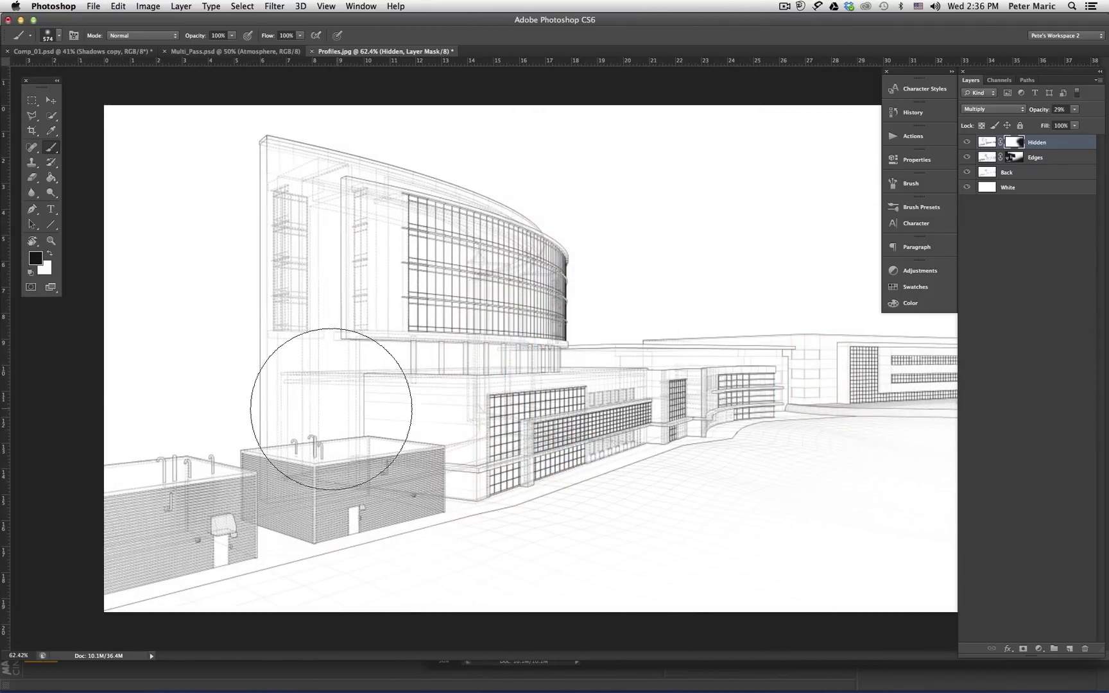
- Mask the dashed lines on the tower's lower wall with a 574 px brush, then its projecting panel and curtain wall with a 244 px brush
ctrl+alt+drag(354, 404, 292, 382)
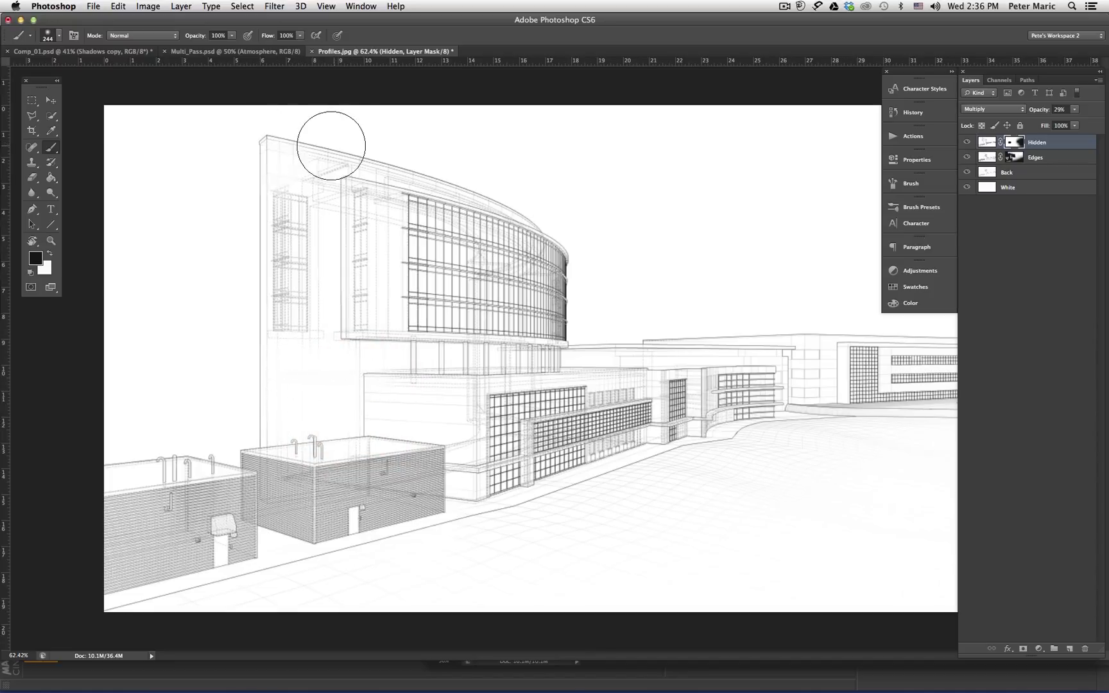
mouse_move(366, 215)
mouse_down()
mouse_move(370, 291)
mouse_move(386, 300)
mouse_up()
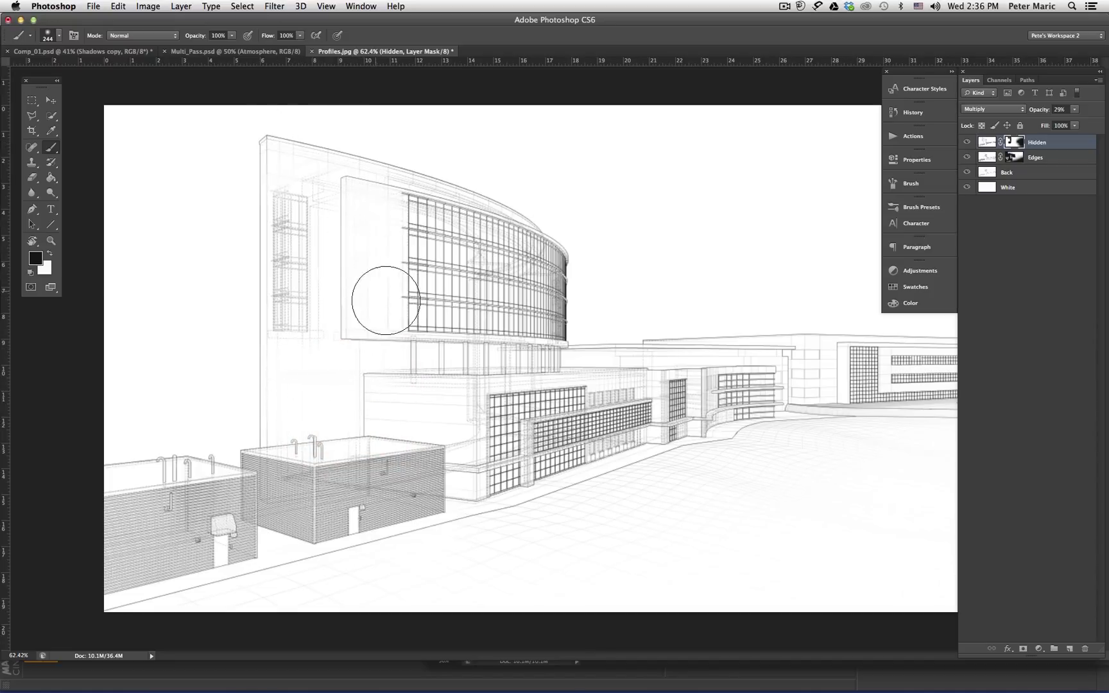
alt+drag(468, 222, 528, 280)
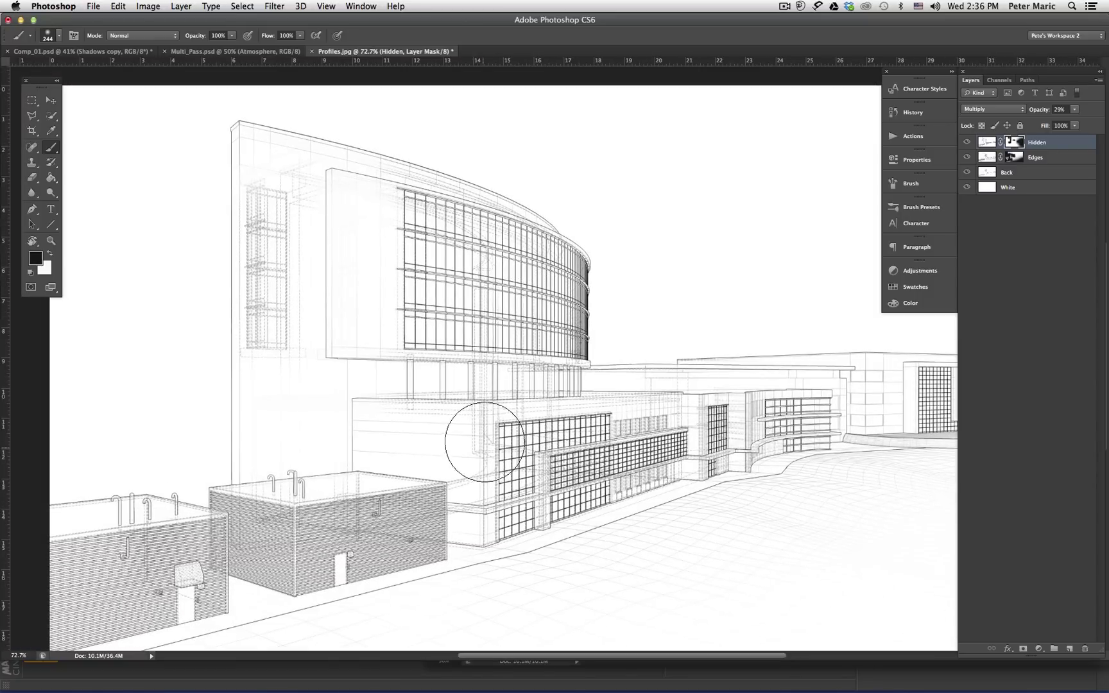
- Paint black on the Hidden mask over the foreground boxes and the low building with the 244 px brush
mouse_move(369, 480)
mouse_down()
mouse_move(329, 527)
mouse_move(188, 532)
mouse_move(118, 581)
mouse_move(223, 594)
mouse_move(387, 563)
mouse_move(462, 533)
mouse_move(414, 565)
mouse_up()
super+drag(639, 388, 606, 390)
super+drag(499, 319, 537, 300)
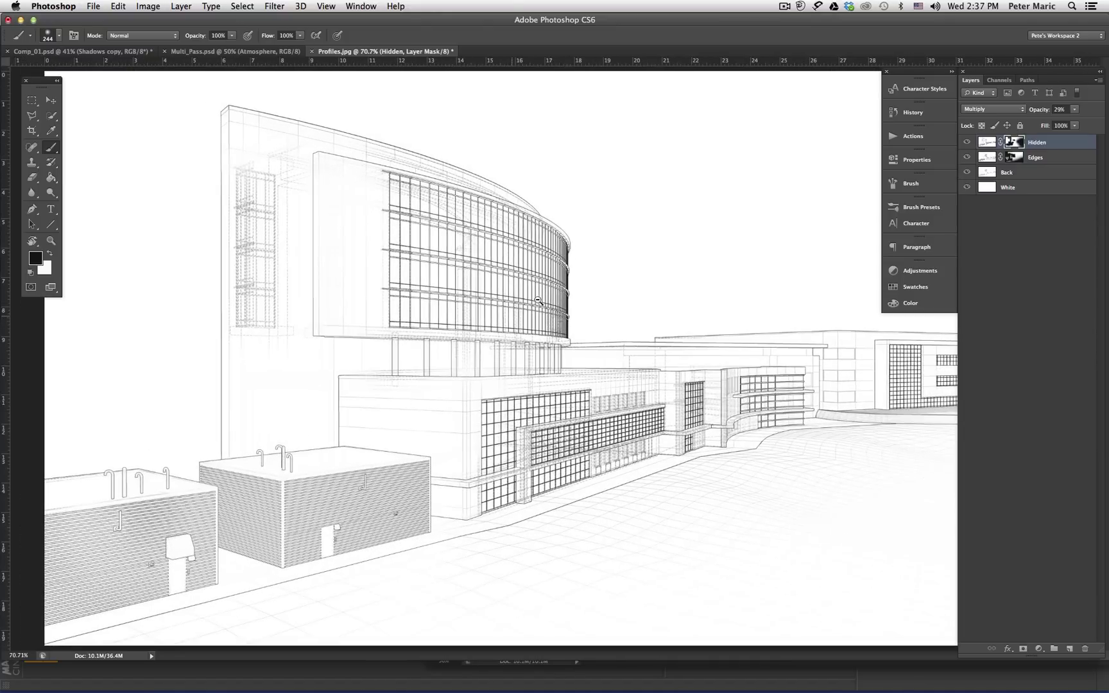
- Fade the dashed window strip on the tower's end wall with a 351 px black brush on the Hidden mask
alt+scroll(616, 309, down, 2)
alt+scroll(589, 309, up, 5)
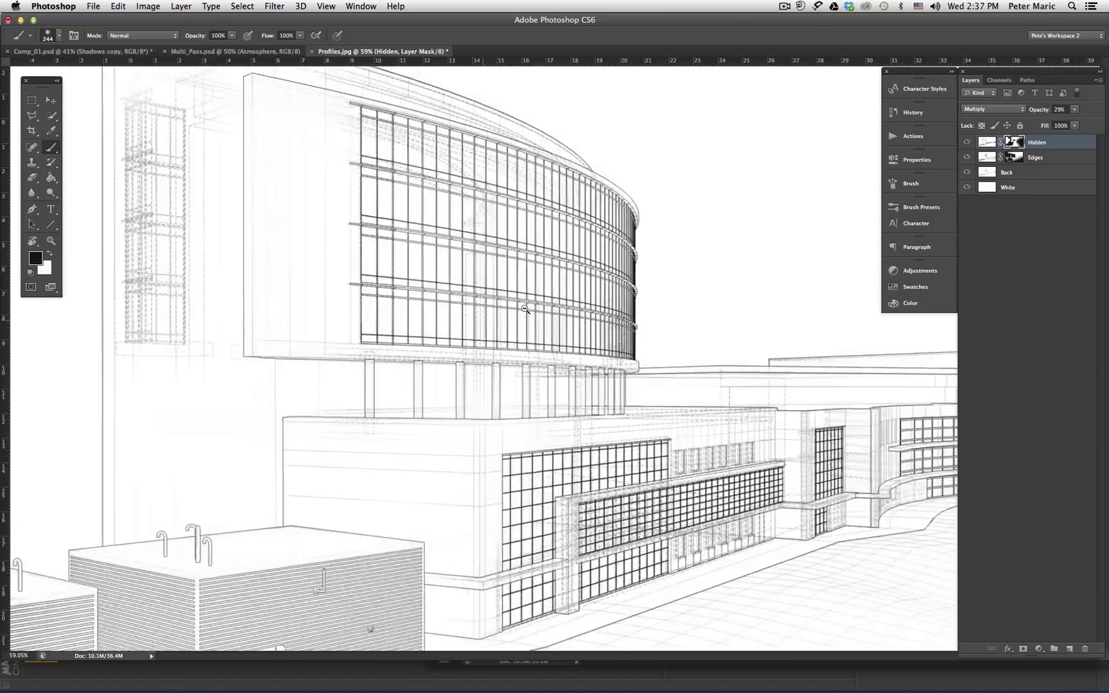
alt+scroll(520, 311, down, 3)
alt+scroll(404, 186, up, 4)
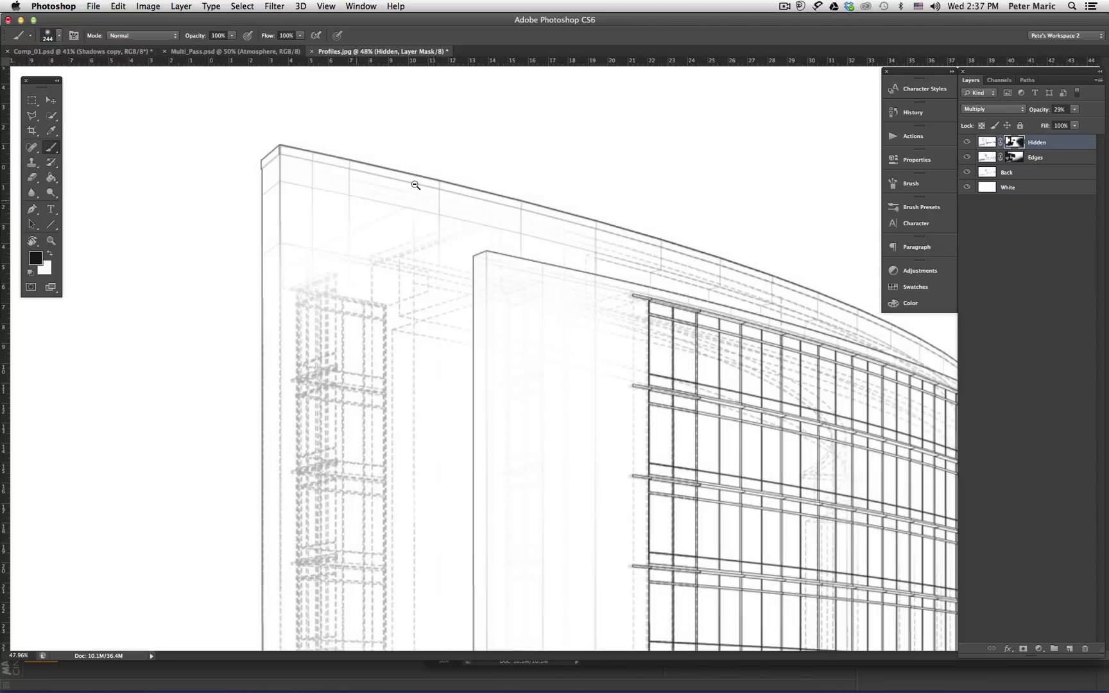
alt+scroll(403, 187, down, 3)
alt+scroll(359, 219, up, 4)
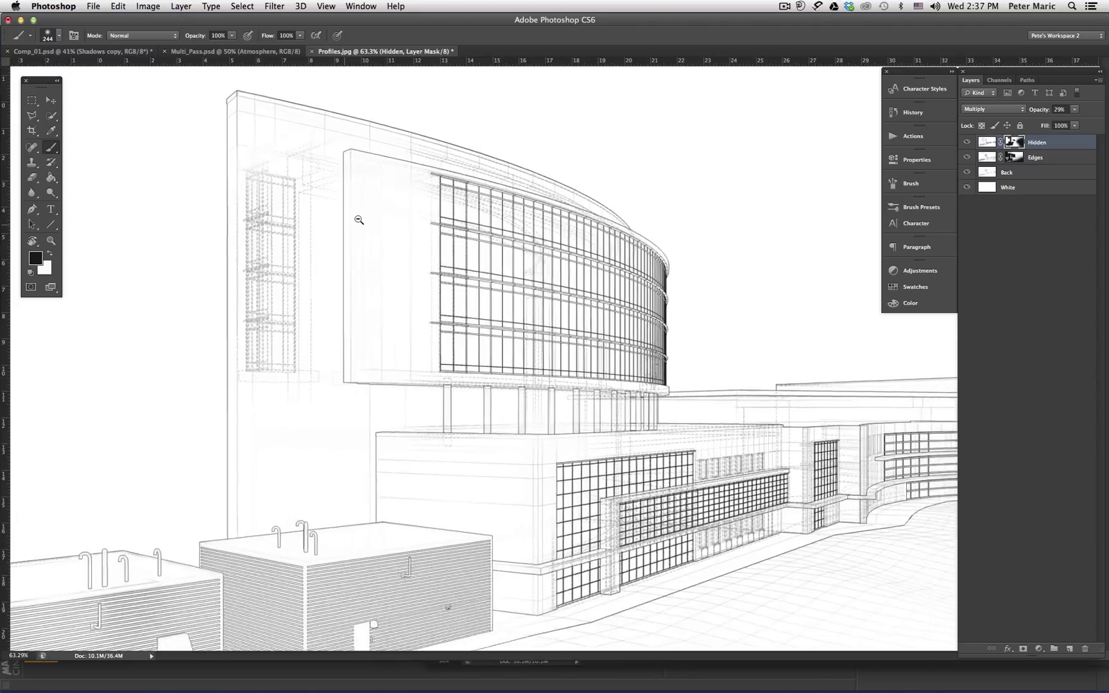
alt+scroll(358, 219, down, 3)
ctrl+alt+drag(234, 257, 259, 253)
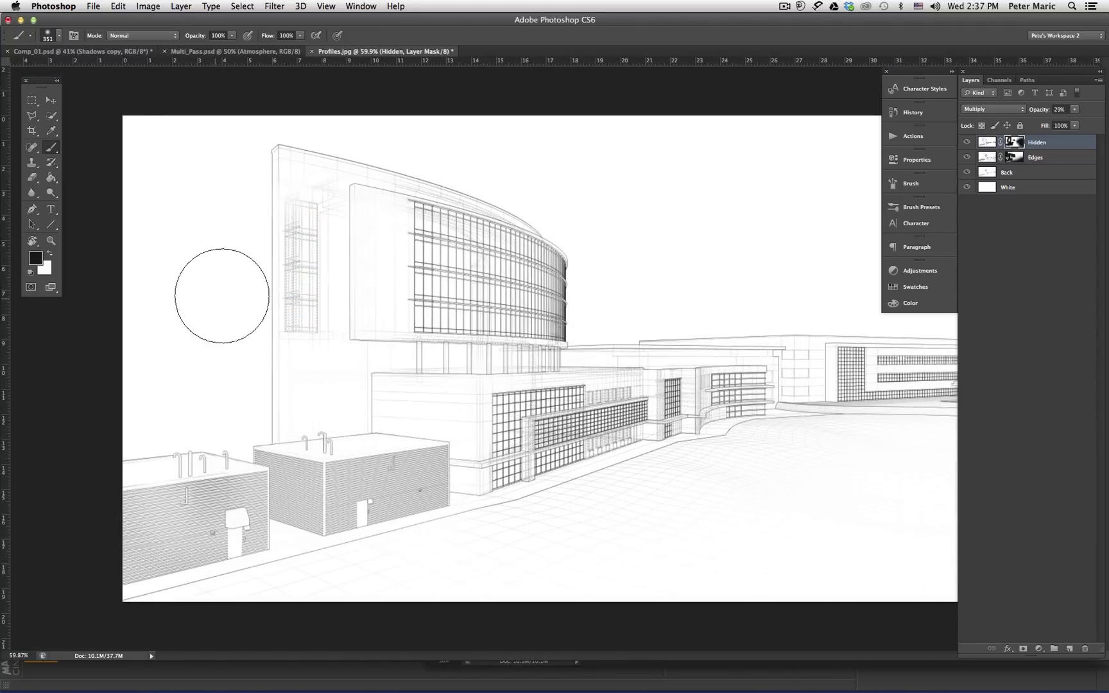
alt+scroll(417, 302, down, 3)
- Add a new layer above Hidden and name it Construction Lines
key(v)
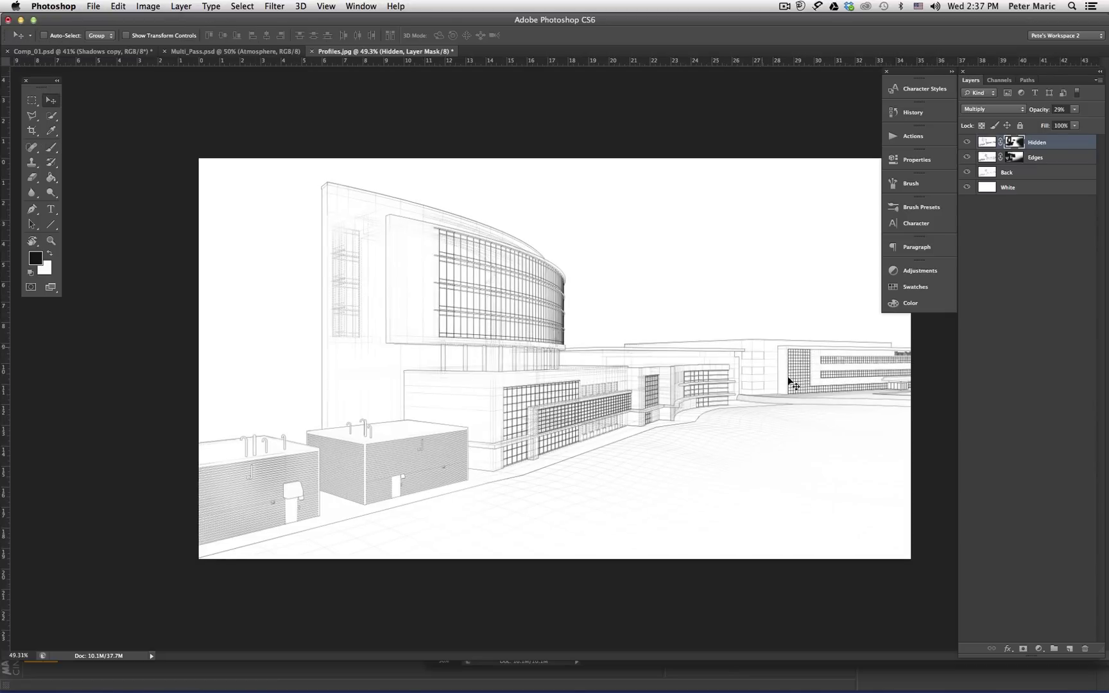
click(1069, 649)
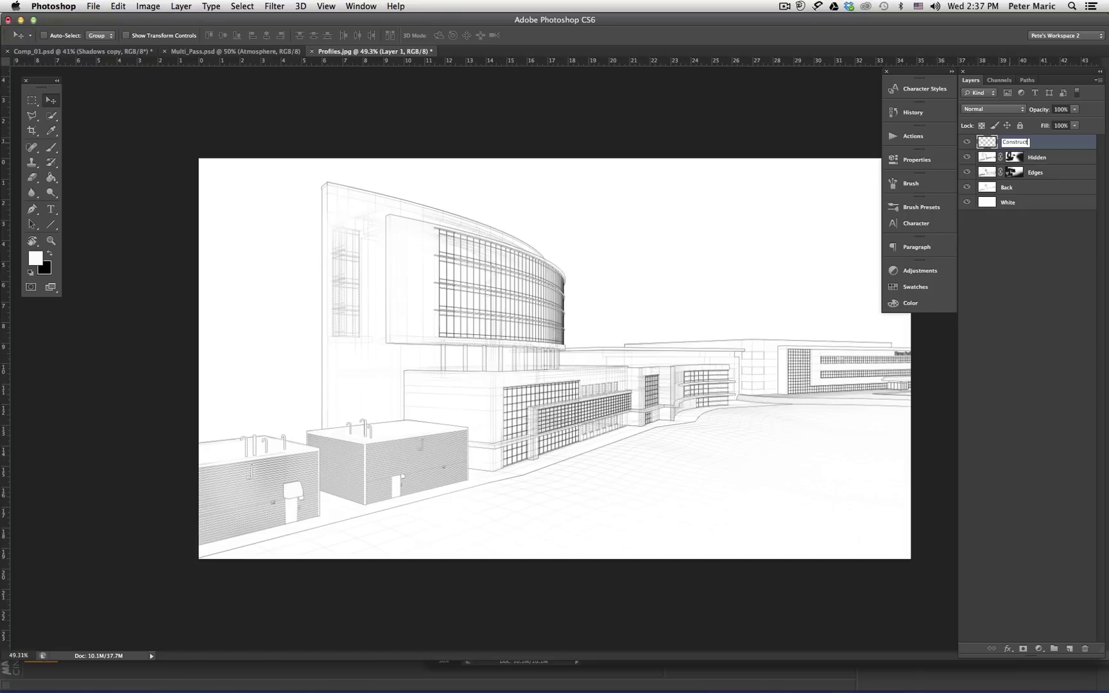
text(s)
key(Return)
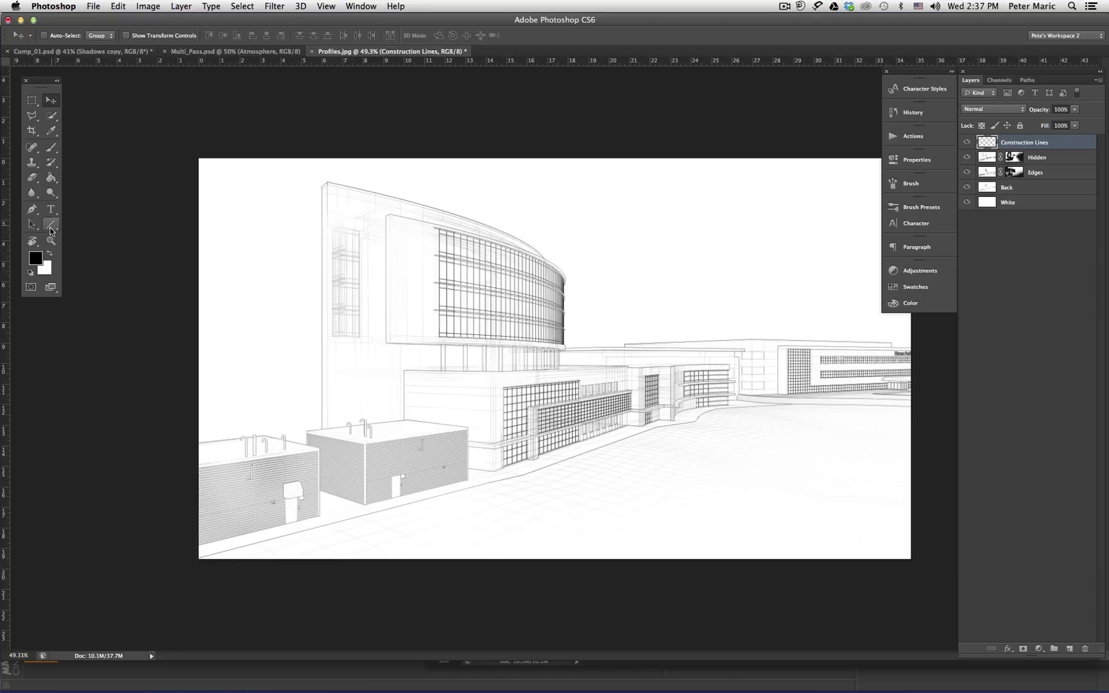
- Set up the Line tool in Pixels mode with a 1 px weight
click(53, 226)
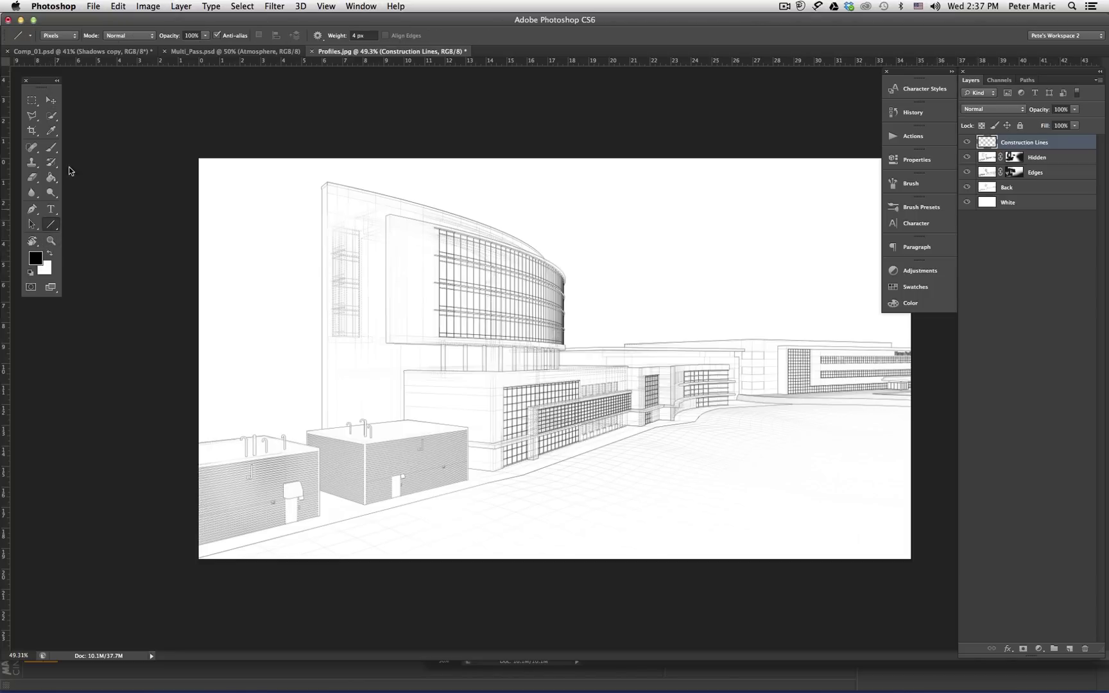
click(74, 35)
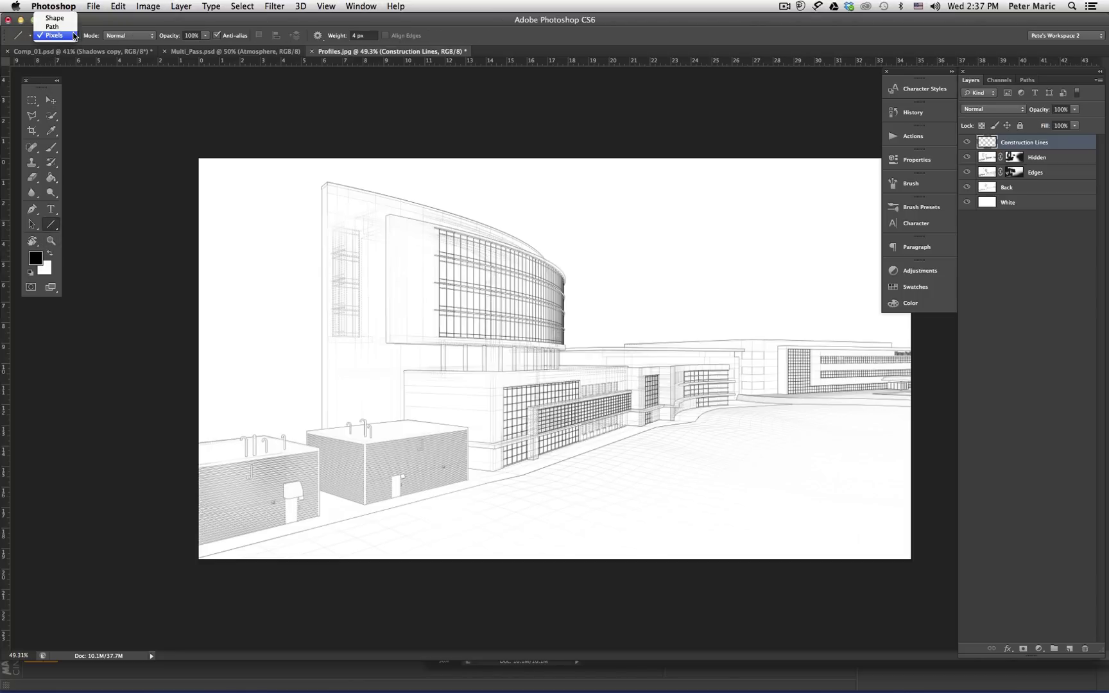
click(109, 22)
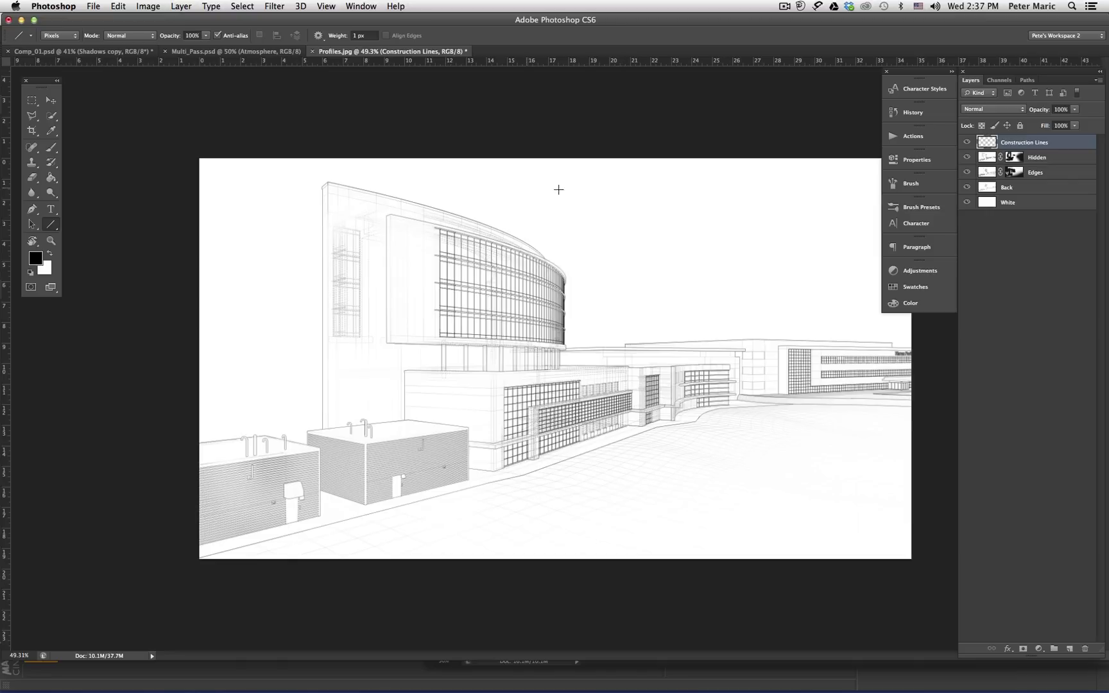
drag(582, 325, 704, 192)
key(super+z)
drag(330, 175, 301, 264)
drag(447, 245, 478, 245)
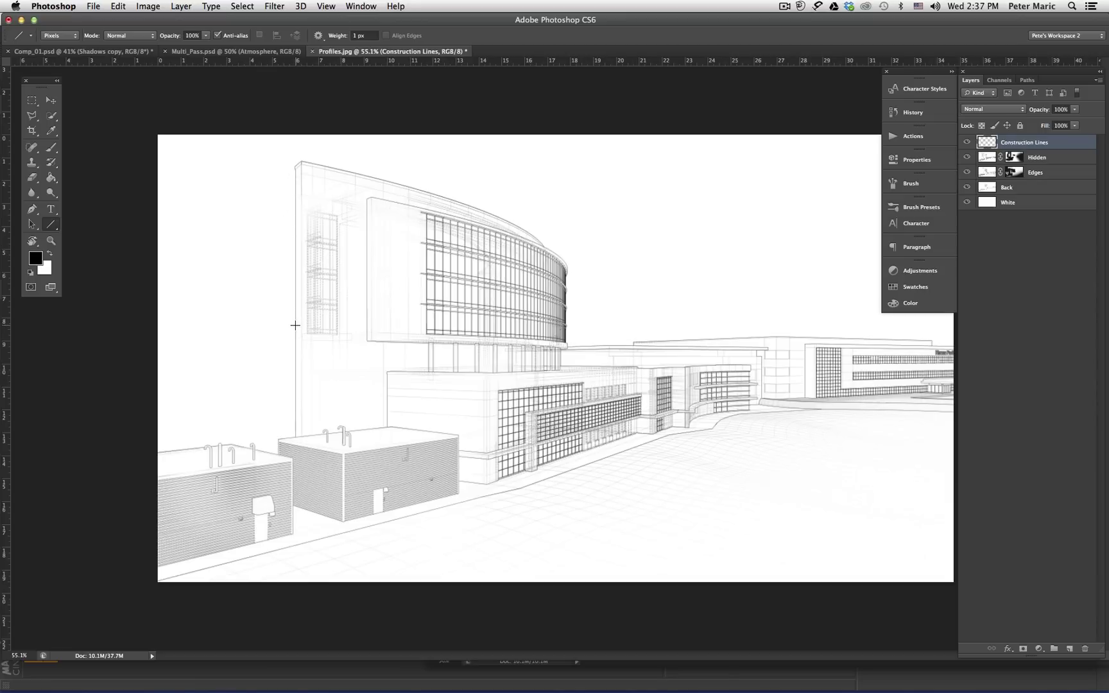
- Draw vertical construction lines along the tower's two outer end-wall edges and the projecting panel's inner corner, extending them above the roof
mouse_move(296, 327)
shift+mouse_down()
mouse_move(295, 136)
mouse_move(351, 144)
shift+mouse_up()
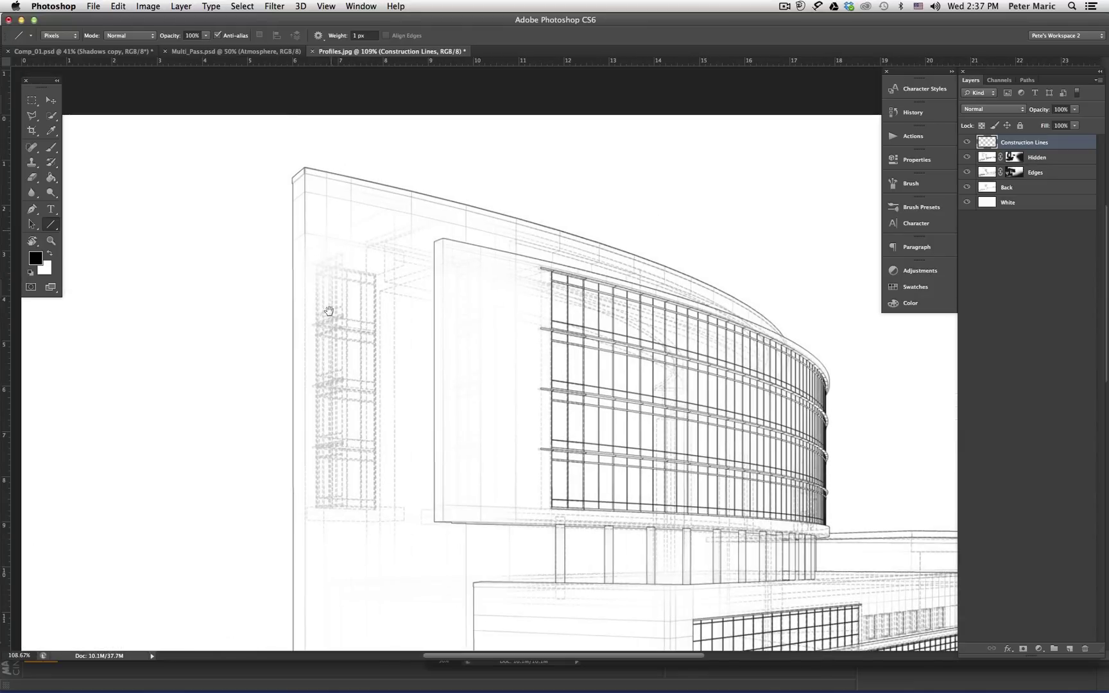
drag(287, 398, 277, 397)
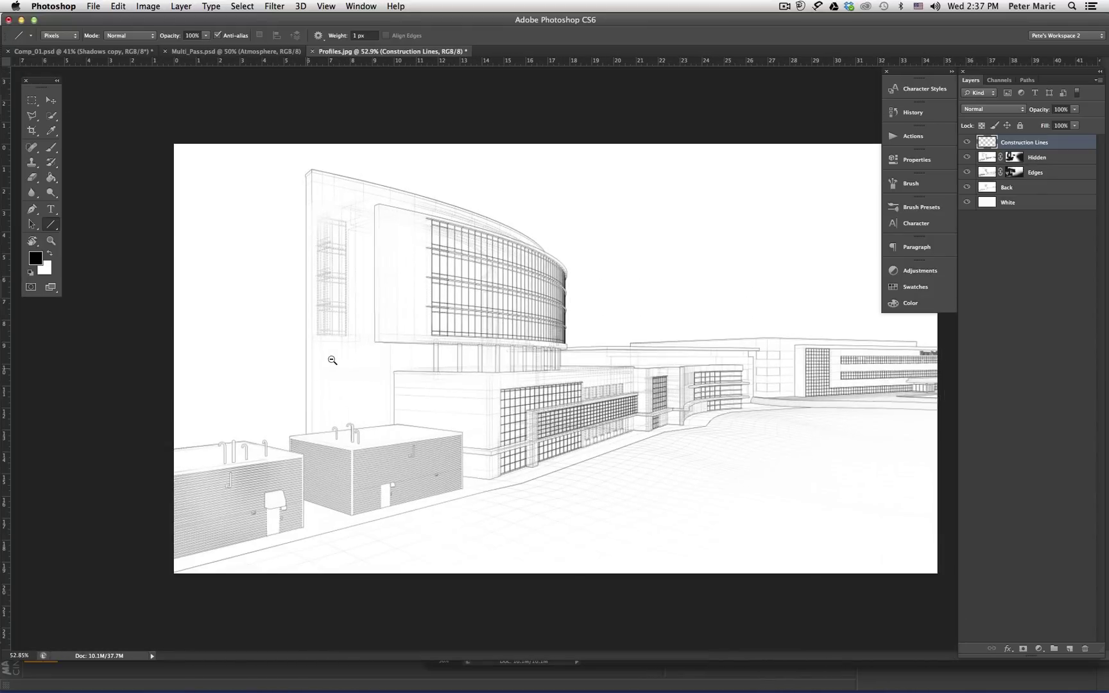
drag(352, 354, 351, 436)
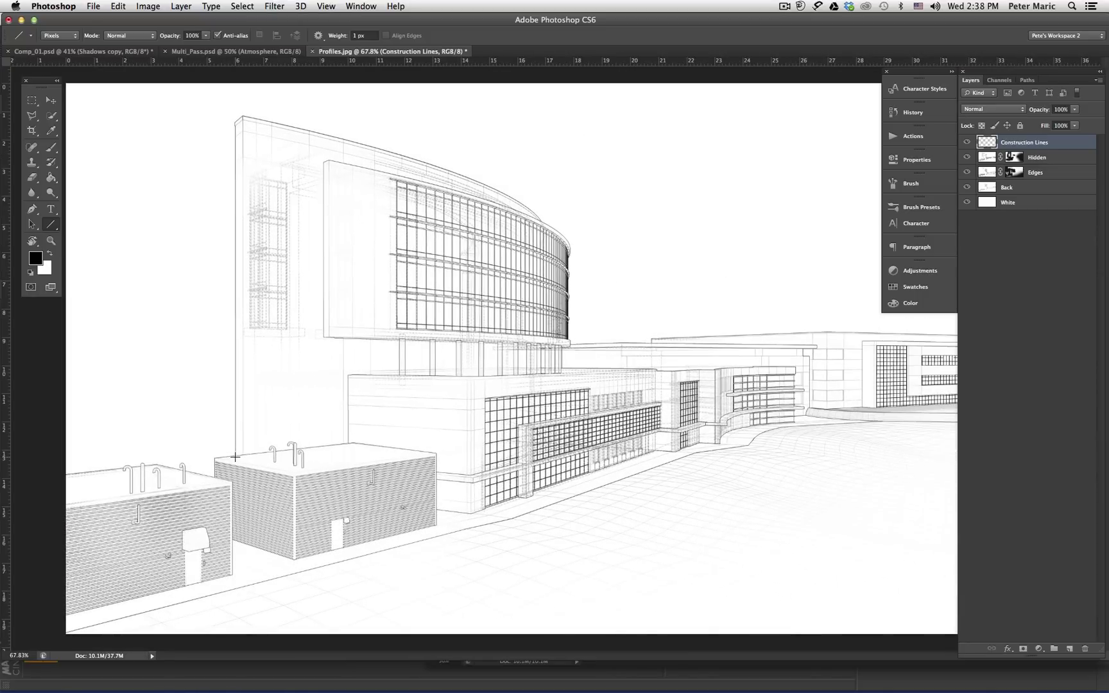
drag(235, 457, 236, 48)
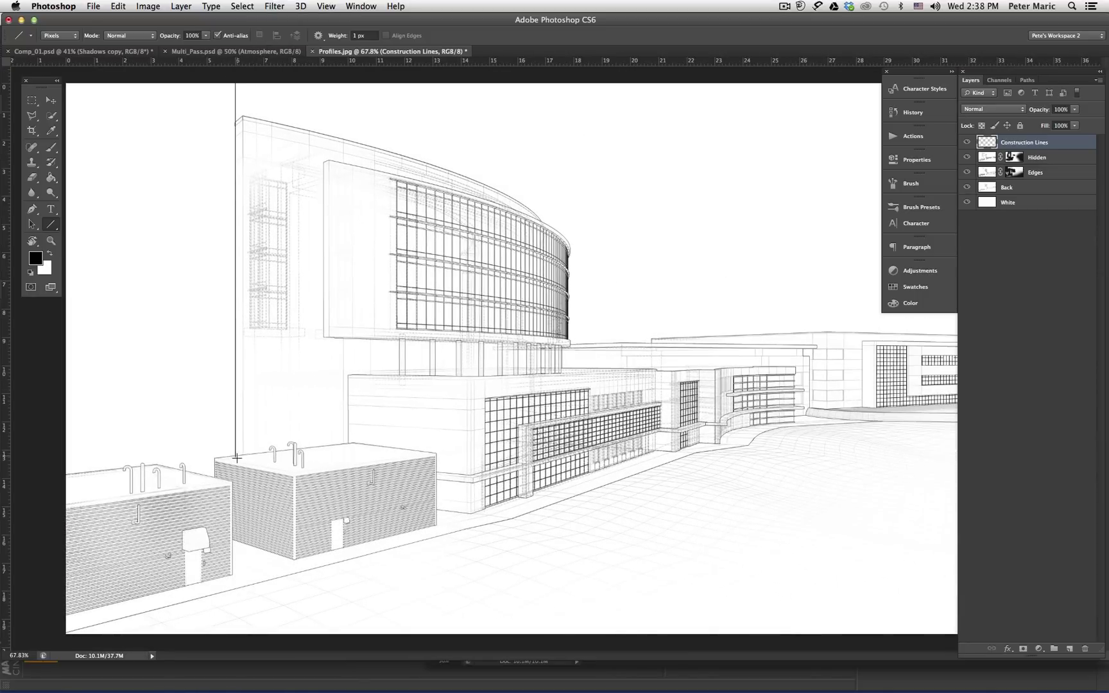
drag(242, 455, 257, 44)
drag(328, 361, 328, 104)
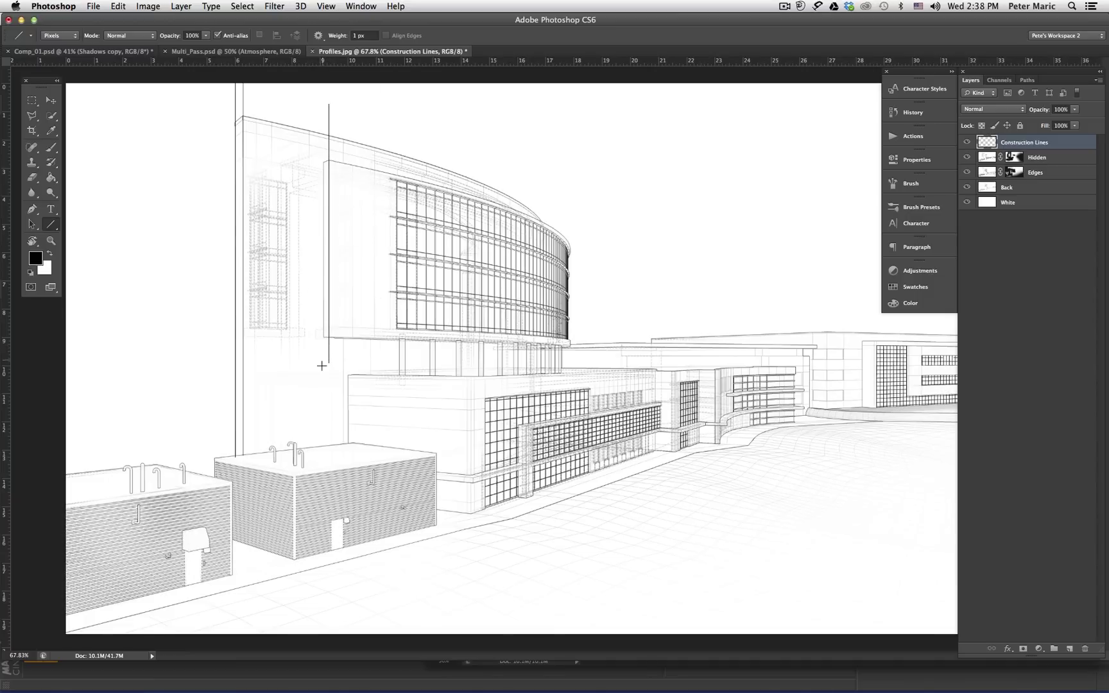
mouse_move(322, 379)
mouse_down()
mouse_move(322, 115)
mouse_move(337, 387)
mouse_up()
key(super+z)
key(super+z)
drag(322, 120, 332, 363)
key(super+z)
- Draw a vertical construction line along the projecting panel's outer edge, overshooting it at both ends
super+click(375, 211)
super+drag(375, 211, 381, 317)
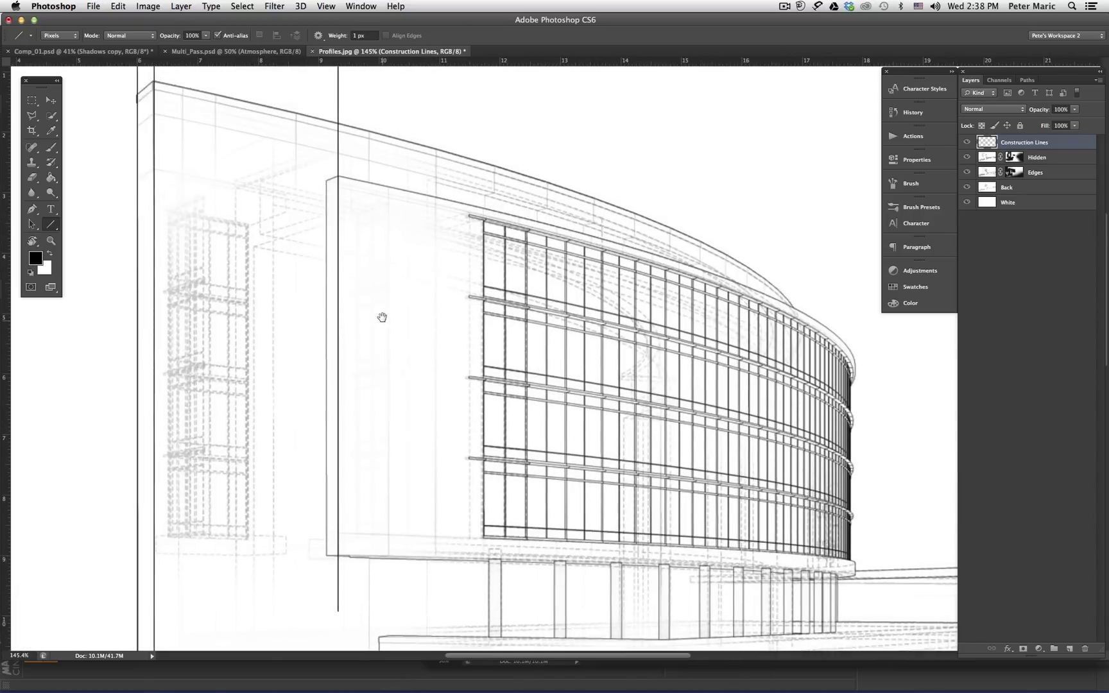
drag(325, 579, 324, 87)
- Draw construction lines along the distant building's roofline, diagonally up from the projecting panel's top, and along the low building's roofline
alt+drag(467, 344, 391, 358)
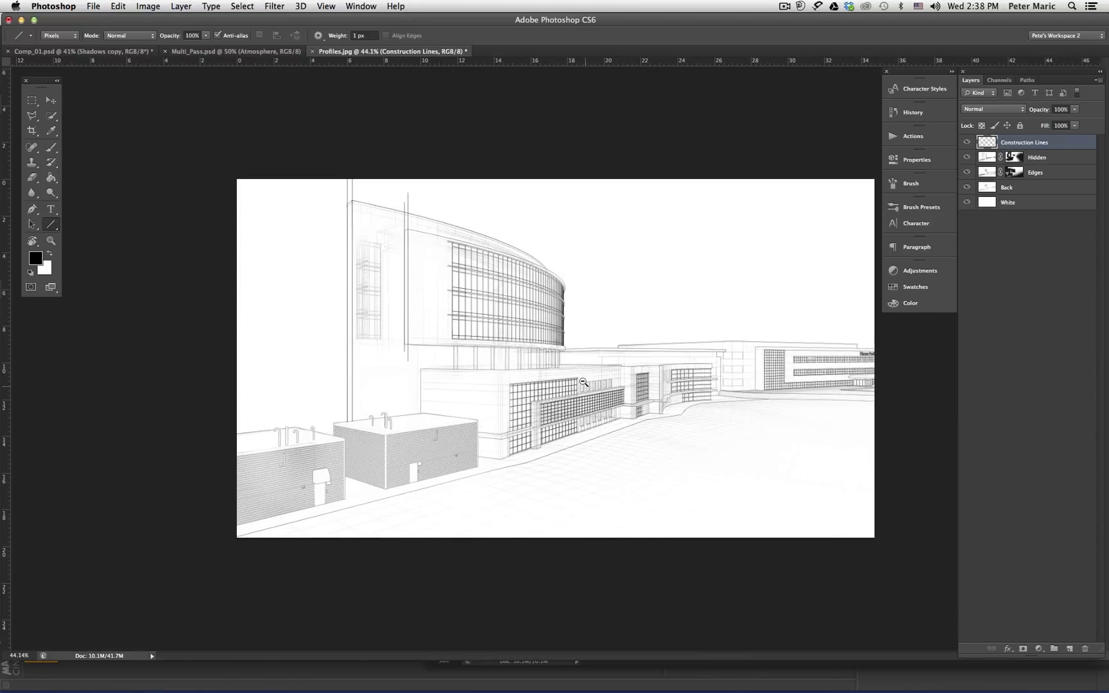
mouse_move(648, 360)
alt+mouse_down()
mouse_move(657, 357)
mouse_move(571, 342)
mouse_move(872, 335)
alt+mouse_up()
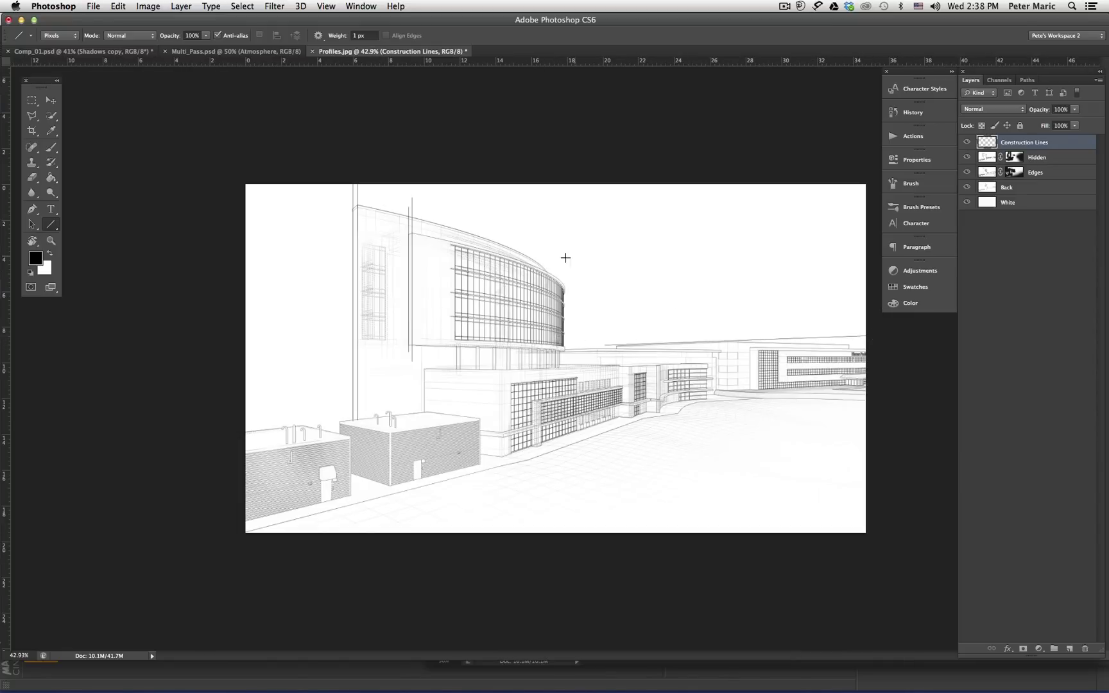
drag(392, 238, 656, 154)
drag(415, 367, 786, 378)
- Draw a diagonal construction line along the second box's top edge, extending it across the ground
drag(331, 418, 651, 477)
key(super+z)
super+drag(434, 449, 459, 445)
drag(267, 430, 646, 501)
- Draw vertical construction lines through the low building's front corner and along the far edge of the tower's curved facade
alt+scroll(581, 424, down, 2)
alt+scroll(580, 429, up, 2)
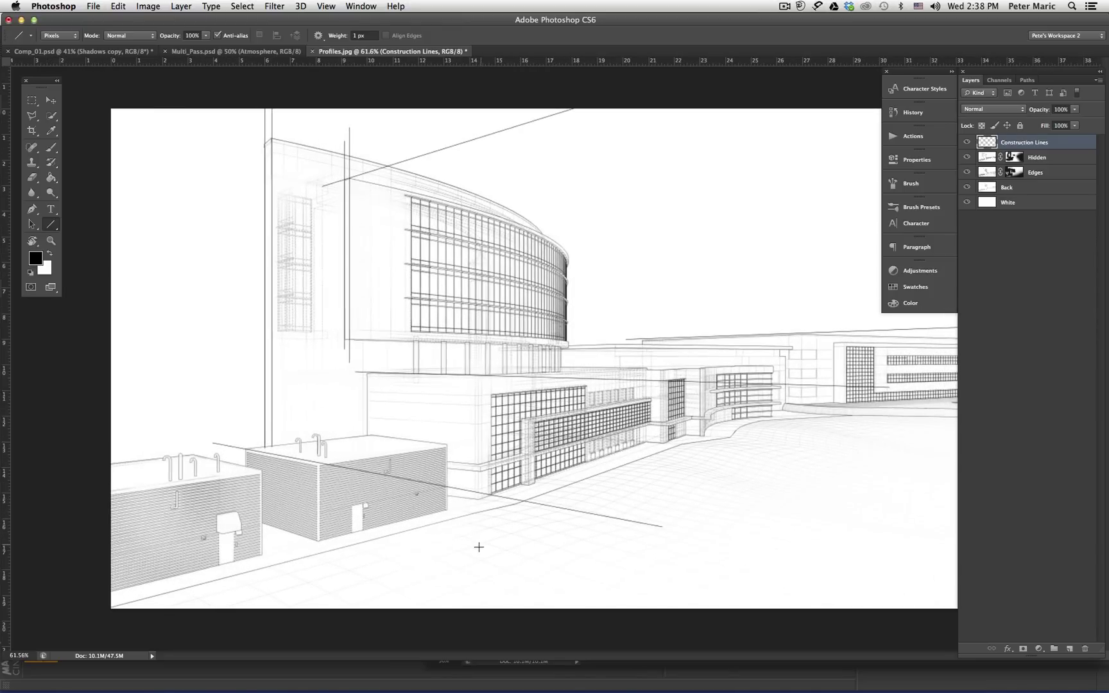
drag(476, 548, 476, 255)
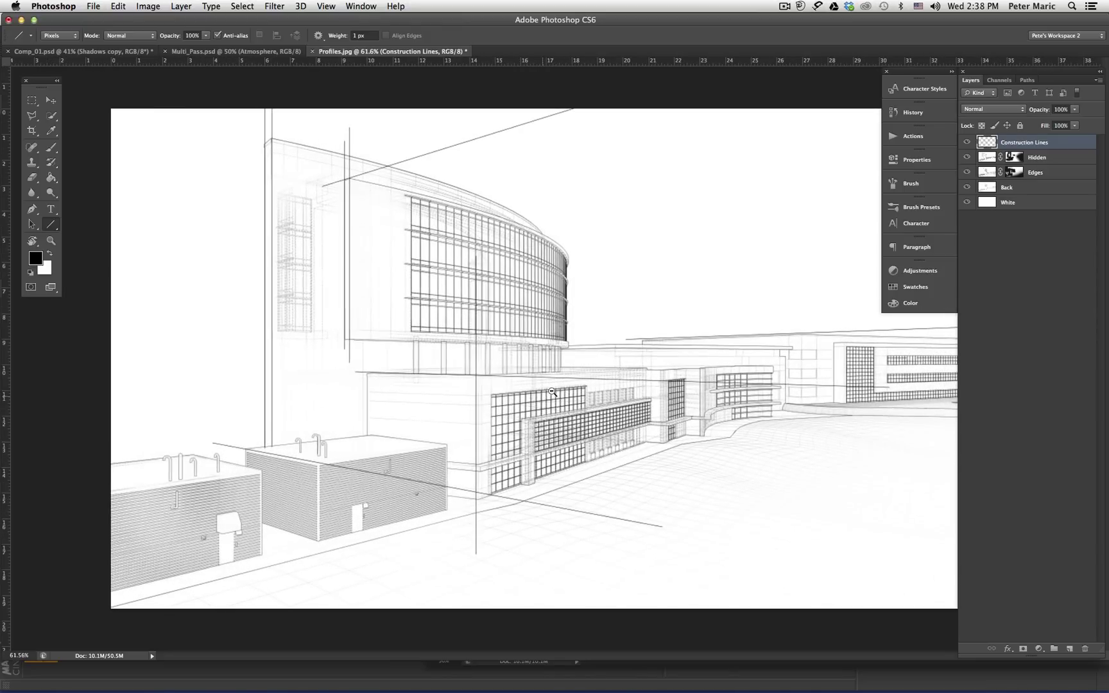
alt+scroll(444, 417, down, 2)
alt+scroll(444, 417, up, 4)
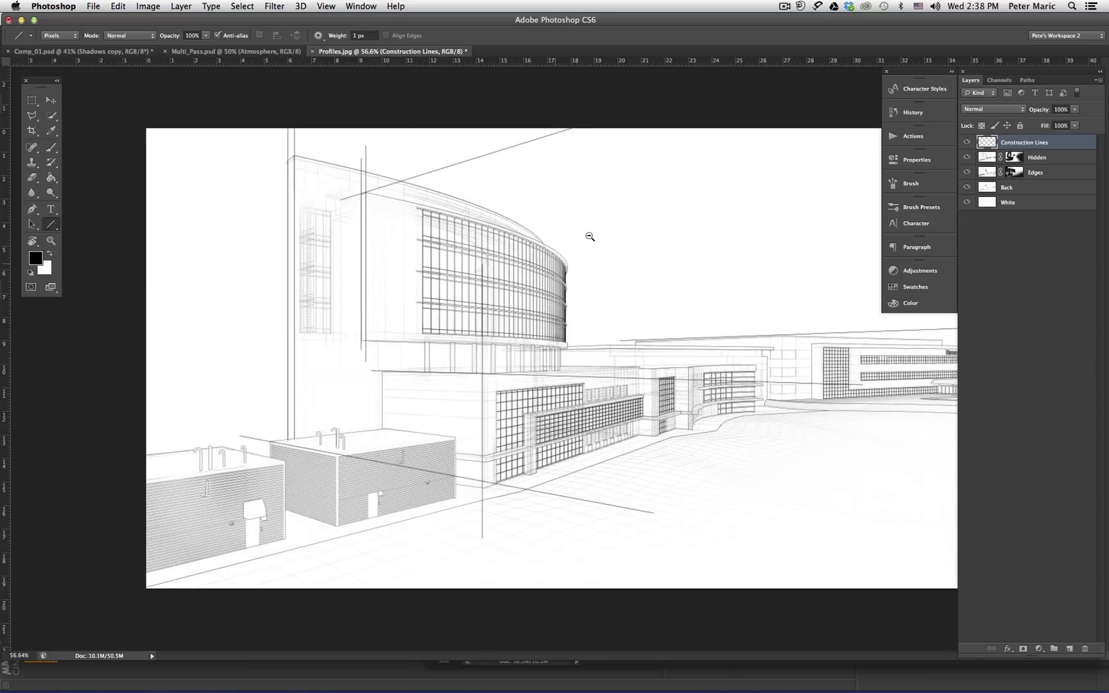
alt+scroll(627, 217, up, 2)
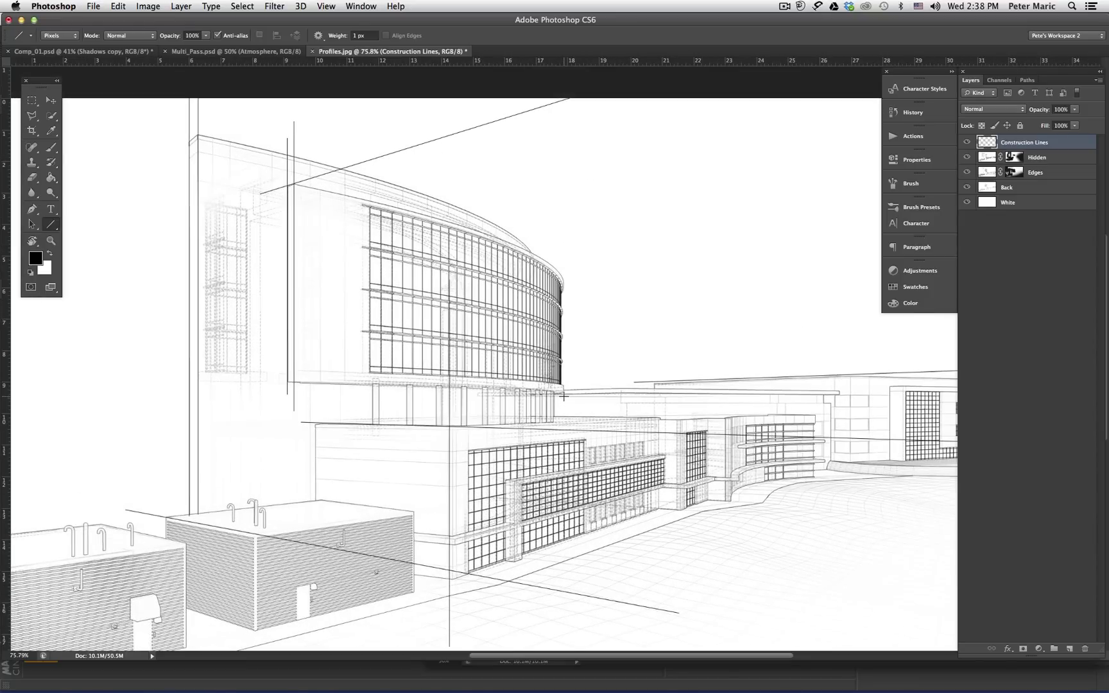
shift+drag(562, 406, 573, 154)
alt+scroll(514, 340, down, 3)
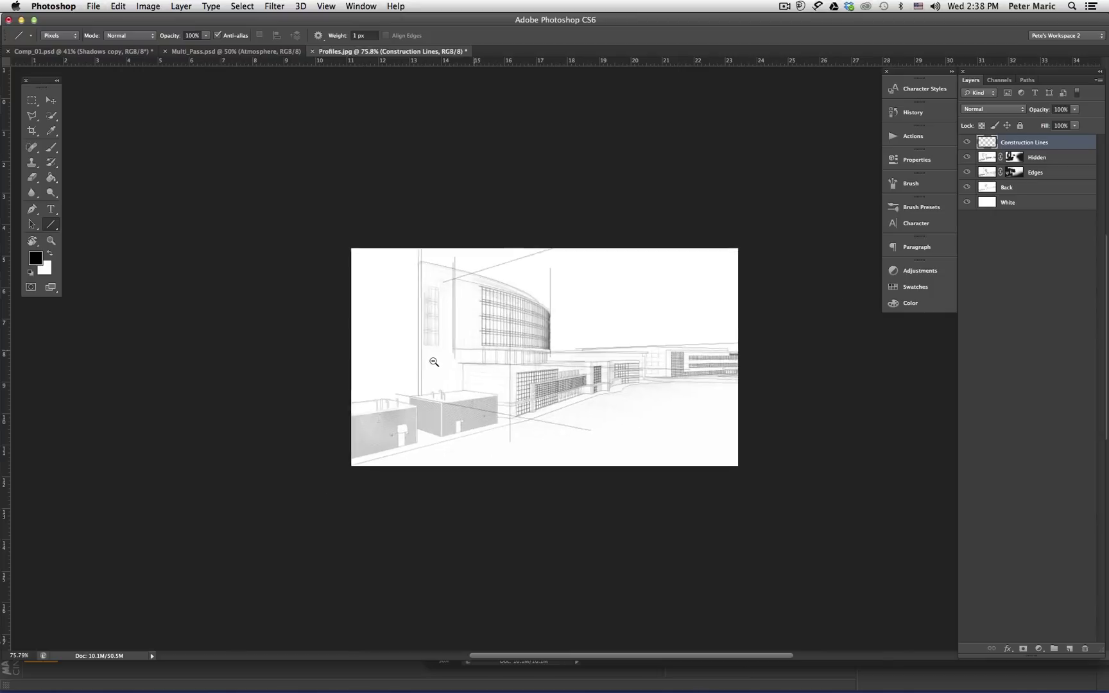
alt+scroll(525, 335, up, 3)
alt+scroll(525, 335, down, 2)
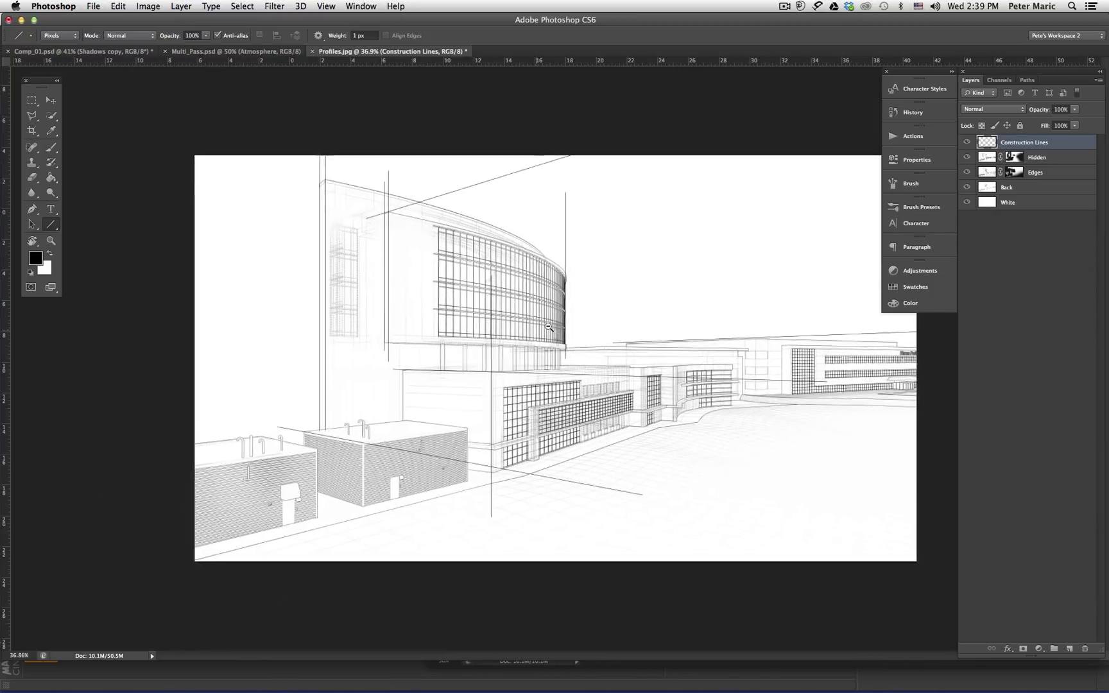
alt+scroll(317, 442, up, 1)
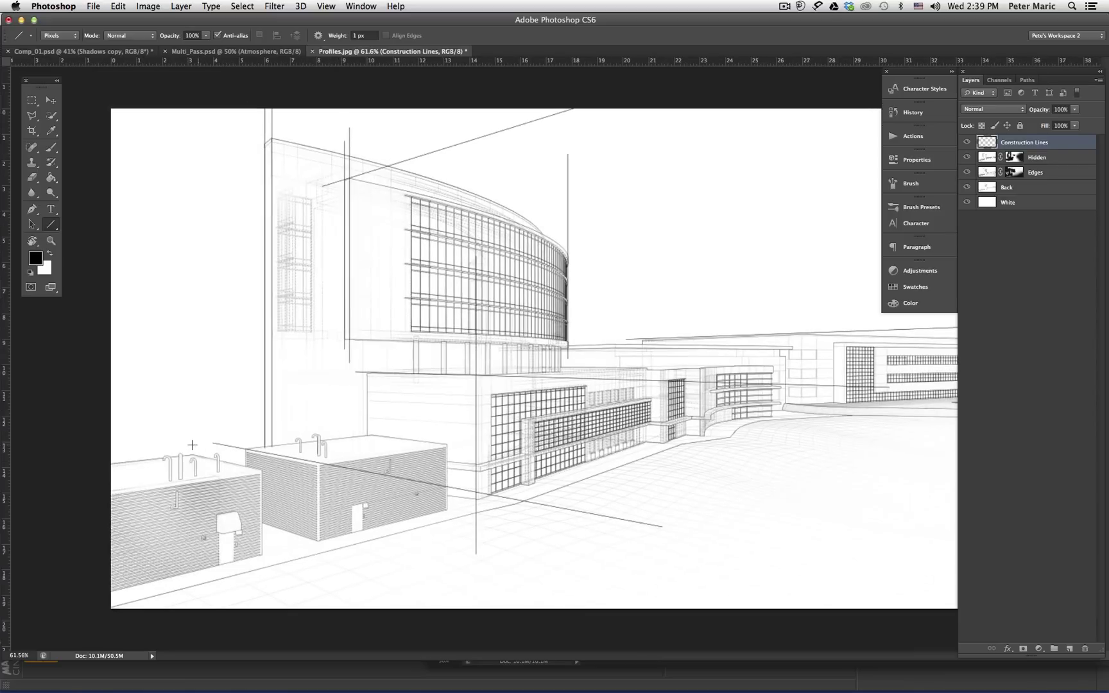
drag(118, 426, 488, 535)
key(super+z)
drag(129, 441, 460, 519)
key(super+z)
- Draw a diagonal construction line from the nearest box's rear top edge across the second box, and a vertical one through the nearest box's corner
drag(125, 435, 447, 510)
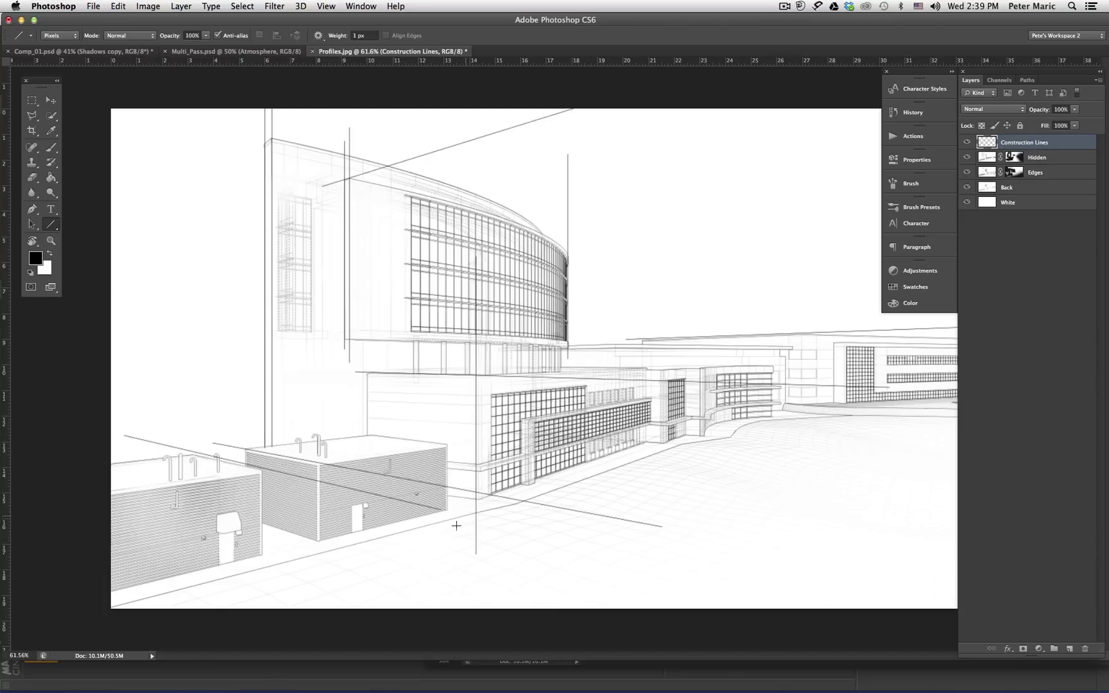
super+drag(509, 467, 490, 469)
mouse_move(300, 473)
super+mouse_down()
mouse_move(330, 475)
mouse_move(316, 478)
super+mouse_up()
drag(269, 589, 265, 314)
- Draw a vertical construction line along the second box's far corner, extending it above the box and below the ground line
alt+scroll(328, 462, down, 3)
alt+scroll(327, 462, up, 5)
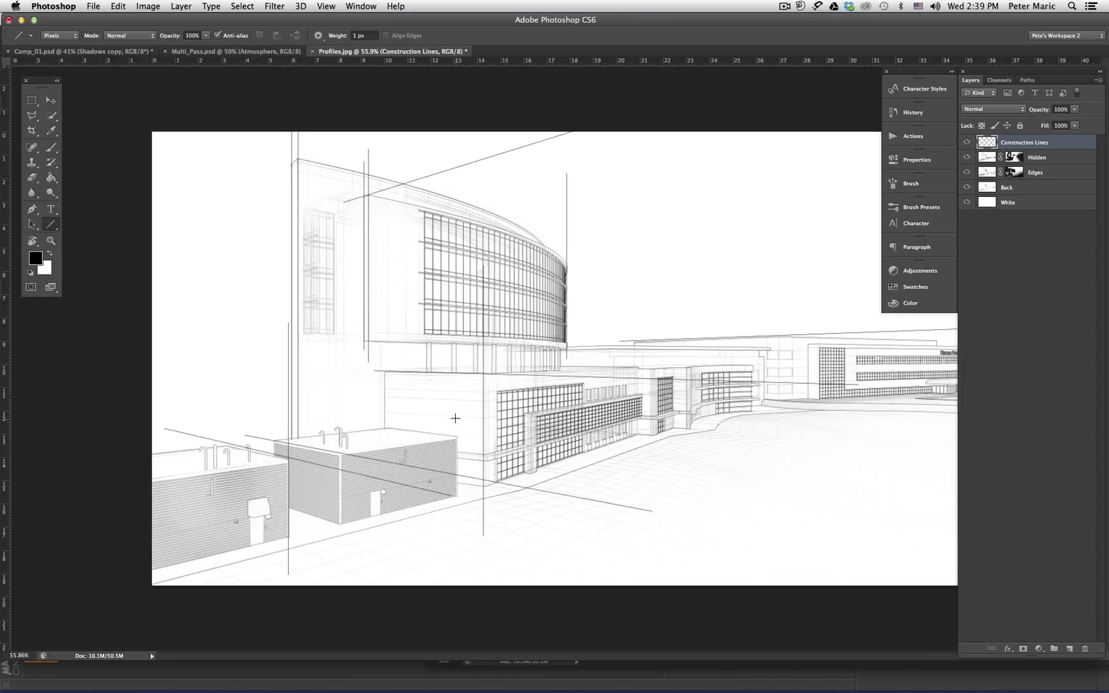
shift+drag(455, 403, 474, 553)
key(super+z)
shift+drag(457, 404, 457, 558)
alt+scroll(678, 436, down, 2)
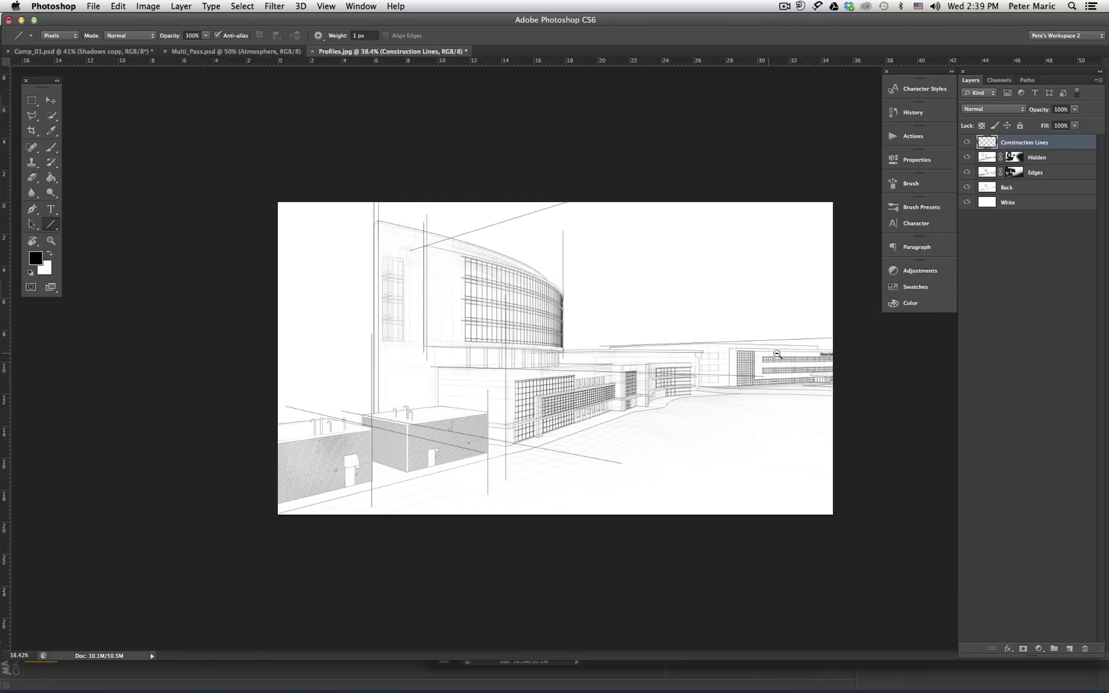
- Draw a vertical construction line rising from the low building's roof into the sky, just beyond the curved tower
alt+scroll(719, 366, up, 5)
alt+scroll(678, 345, down, 2)
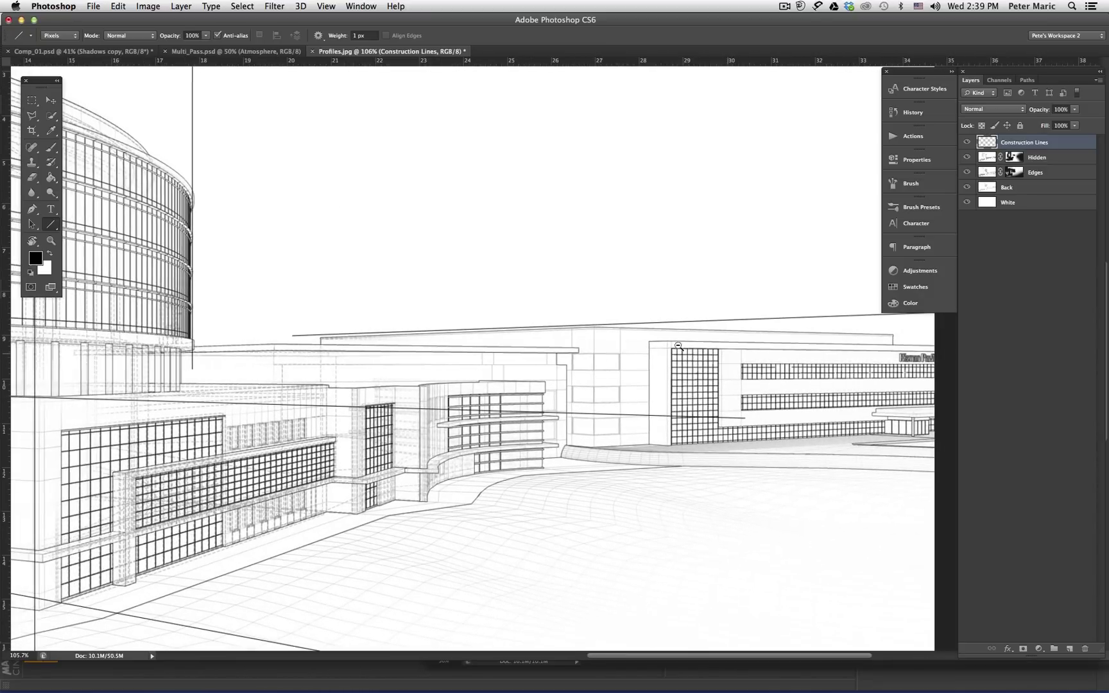
shift+drag(273, 379, 272, 232)
alt+scroll(527, 397, down, 3)
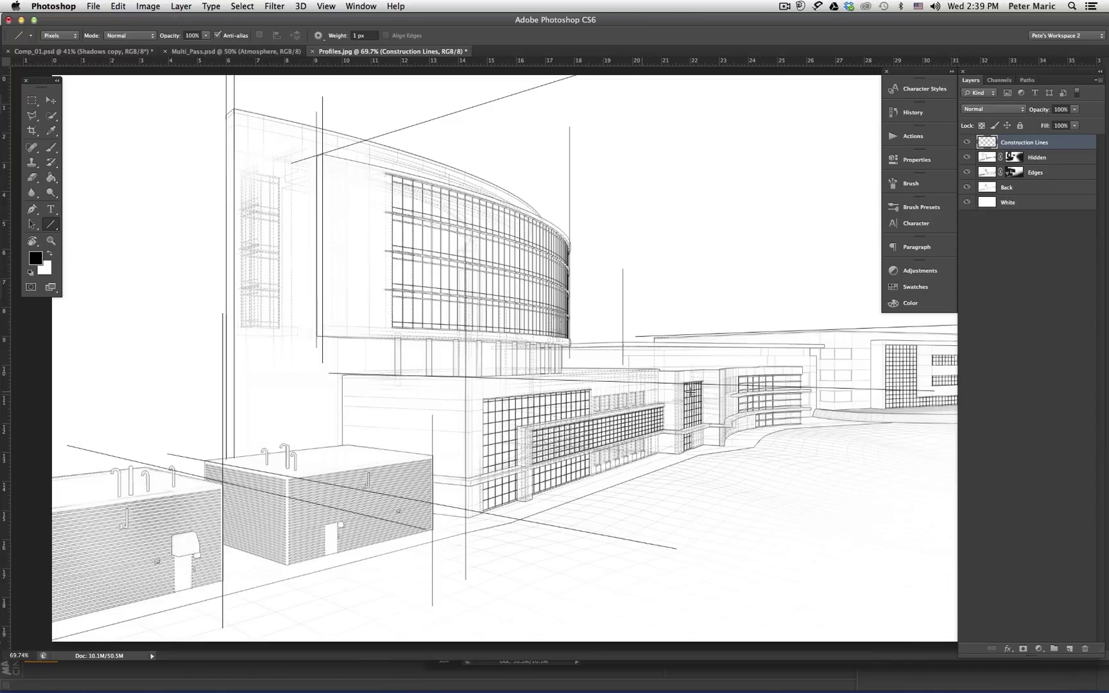
alt+scroll(768, 440, down, 3)
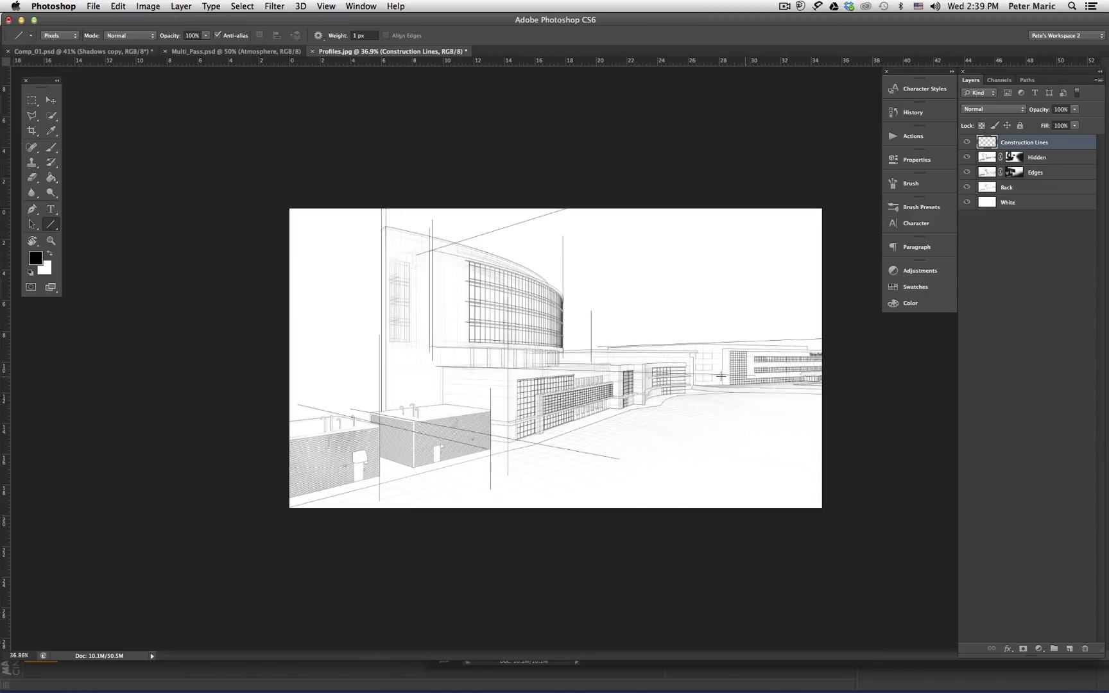
shift+drag(703, 427, 704, 258)
key(super+z)
shift+drag(702, 426, 701, 270)
key(super+z)
- Draw a vertical construction line between the low building's far end and the distant building, and set the Construction Lines layer's opacity to 52%
shift+drag(704, 415, 705, 260)
drag(1040, 109, 1016, 109)
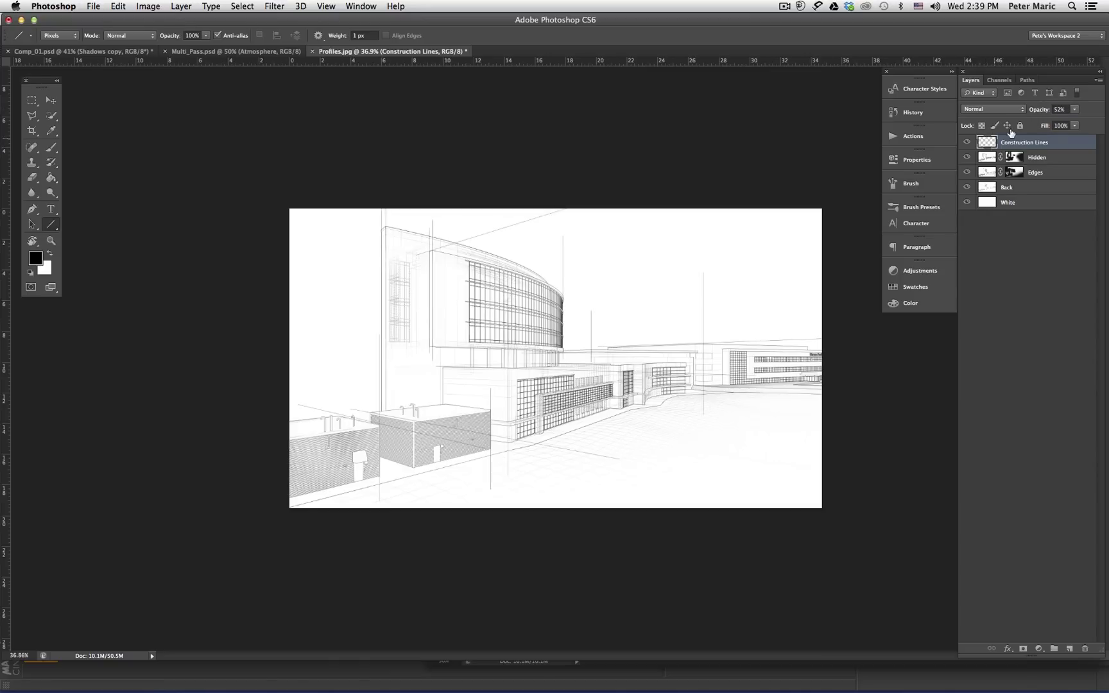
- Add a layer mask to the Construction Lines layer and paint it black to fade the upper line ends around the tower and sky
click(1023, 649)
key(b)
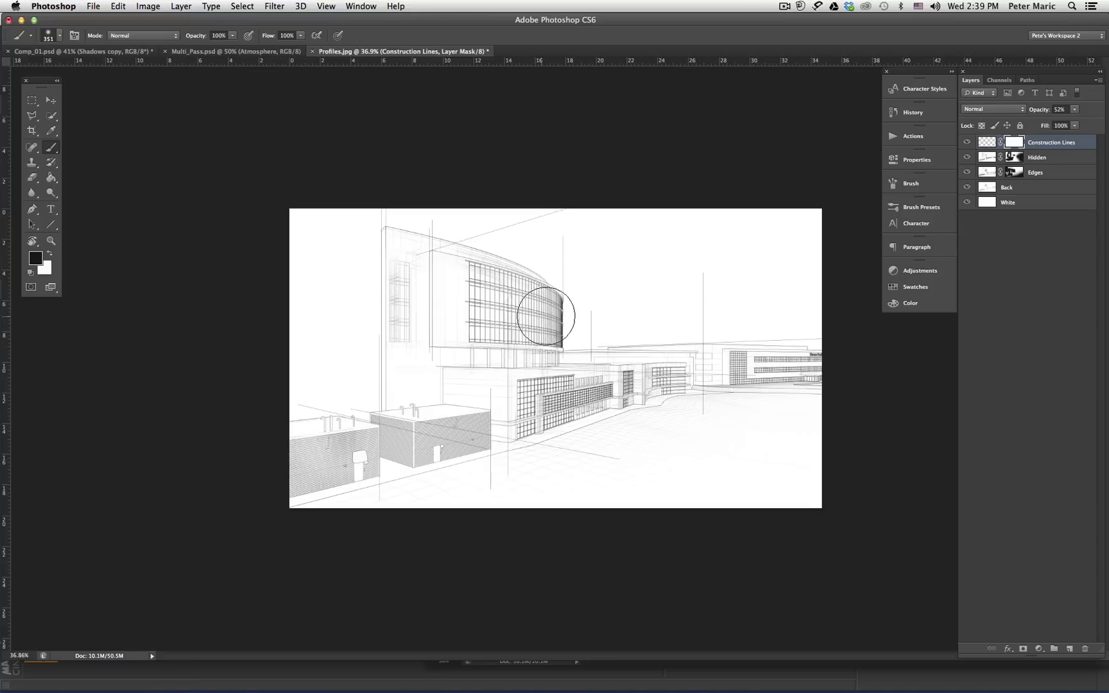
ctrl+alt+drag(522, 321, 558, 313)
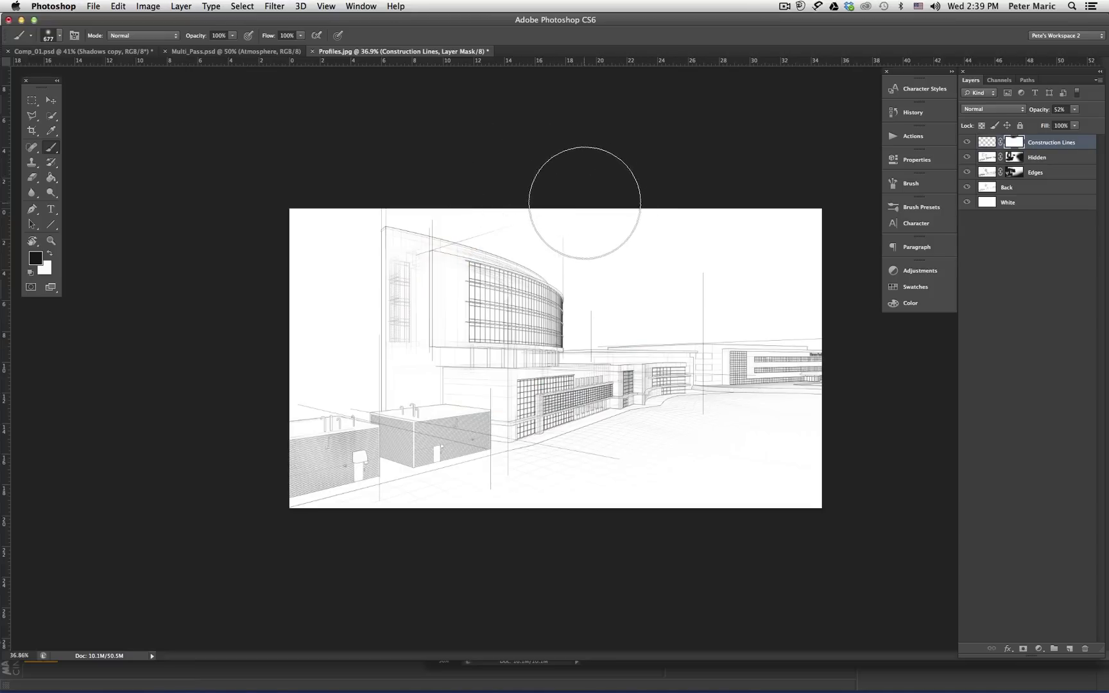
mouse_move(627, 270)
mouse_down()
mouse_move(616, 264)
mouse_move(693, 252)
mouse_move(635, 258)
mouse_up()
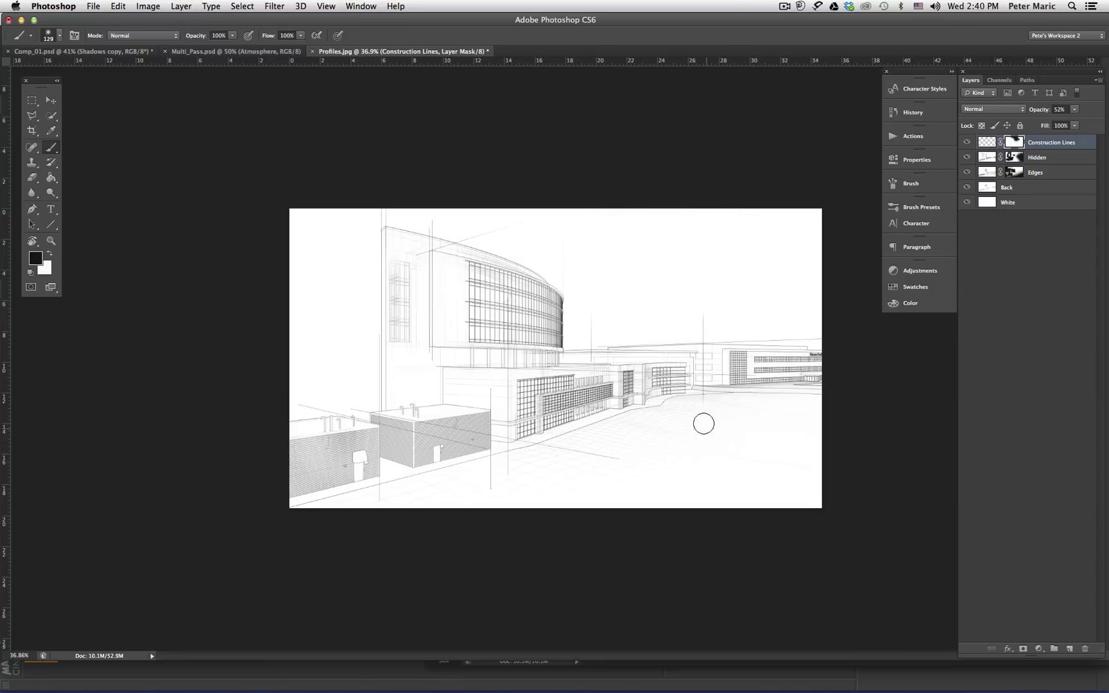
- Paint black on the Construction Lines mask to fade the remaining line ends over the ground and beside the boxes
drag(633, 464, 578, 482)
ctrl+alt+drag(646, 459, 614, 463)
mouse_move(630, 328)
ctrl+mouse_down()
mouse_move(693, 315)
mouse_move(676, 314)
ctrl+mouse_up()
mouse_move(620, 510)
mouse_down()
mouse_move(630, 538)
mouse_move(662, 503)
mouse_move(621, 496)
mouse_up()
key(super+z)
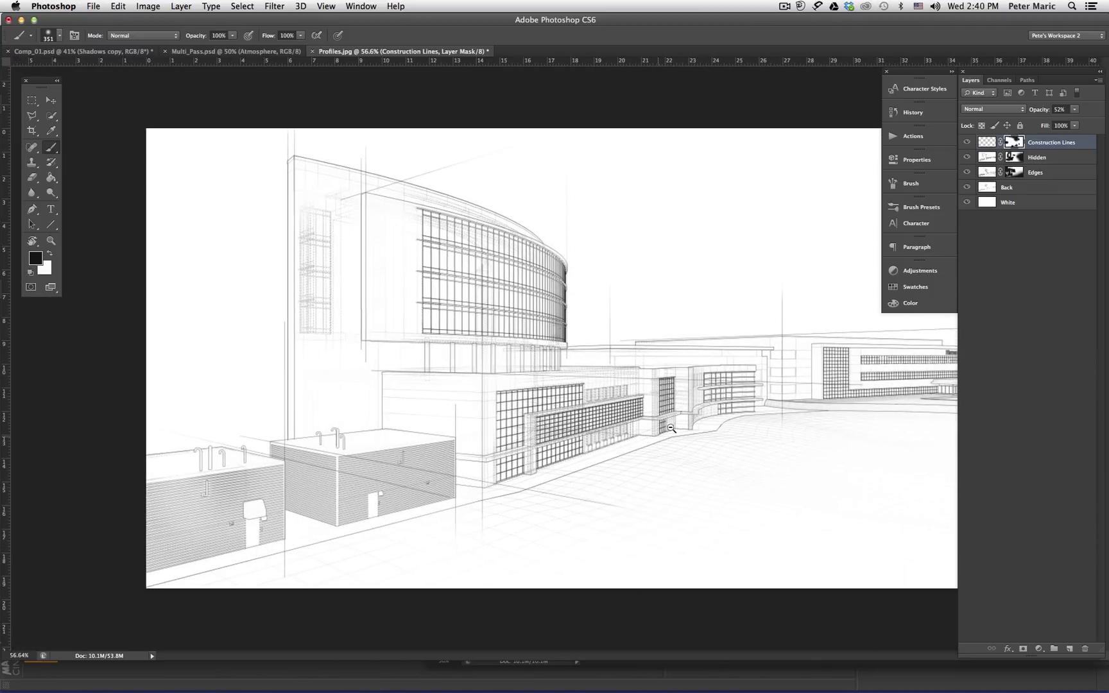
super+drag(647, 429, 617, 432)
- In Multi_Pass.psd, hide every layer except Shadow and Diffuse
key(v)
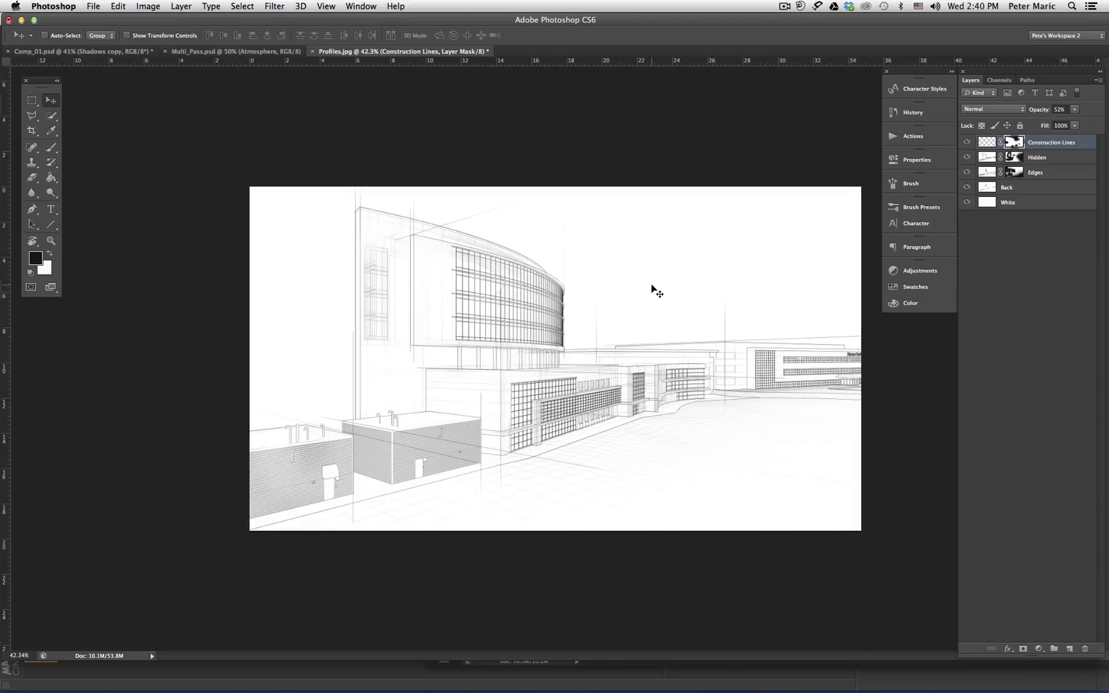
click(223, 52)
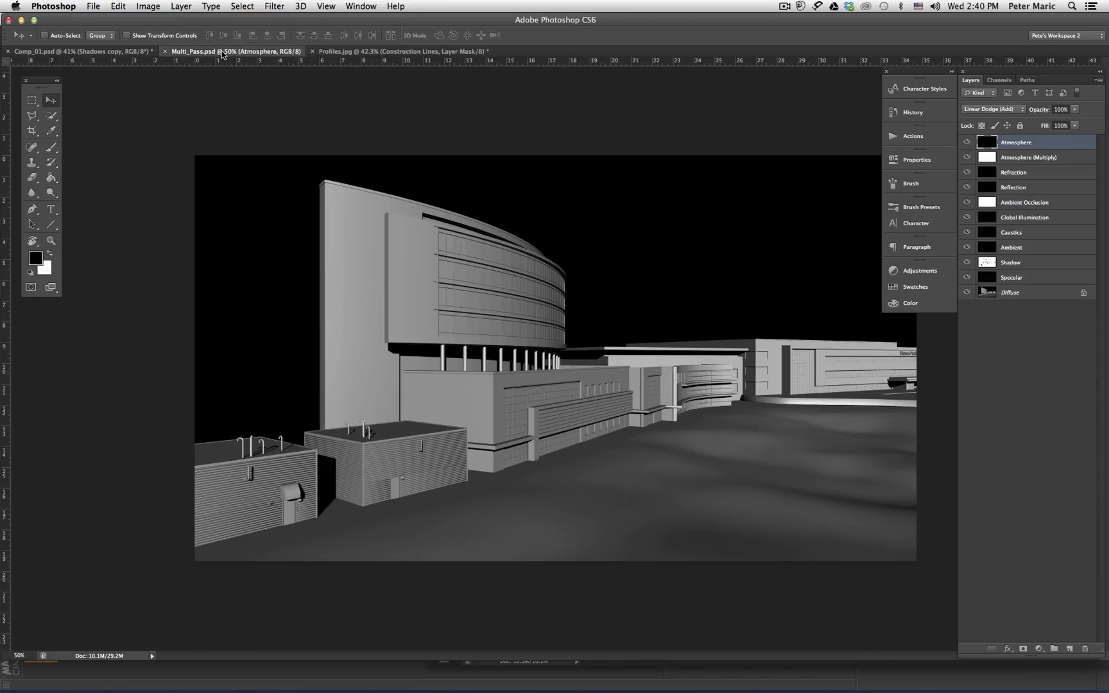
drag(969, 249, 968, 151)
click(966, 278)
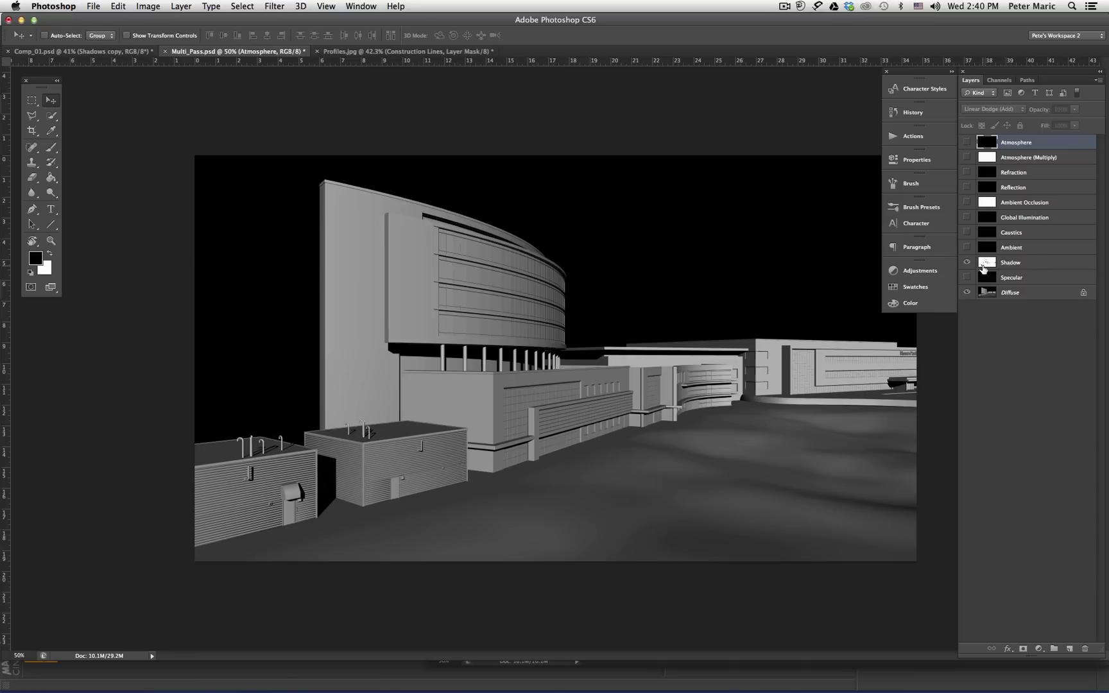
- Copy the Shadow layer from Multi_Pass.psd into Profiles.jpg
click(985, 268)
click(966, 262)
click(966, 262)
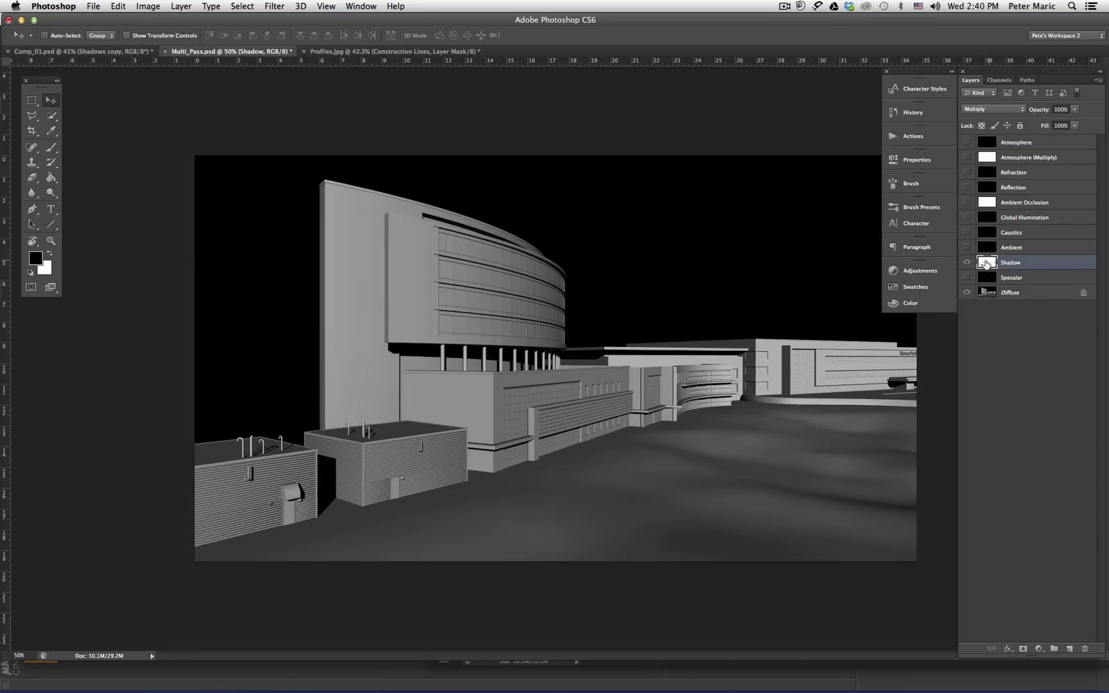
drag(253, 53, 410, 98)
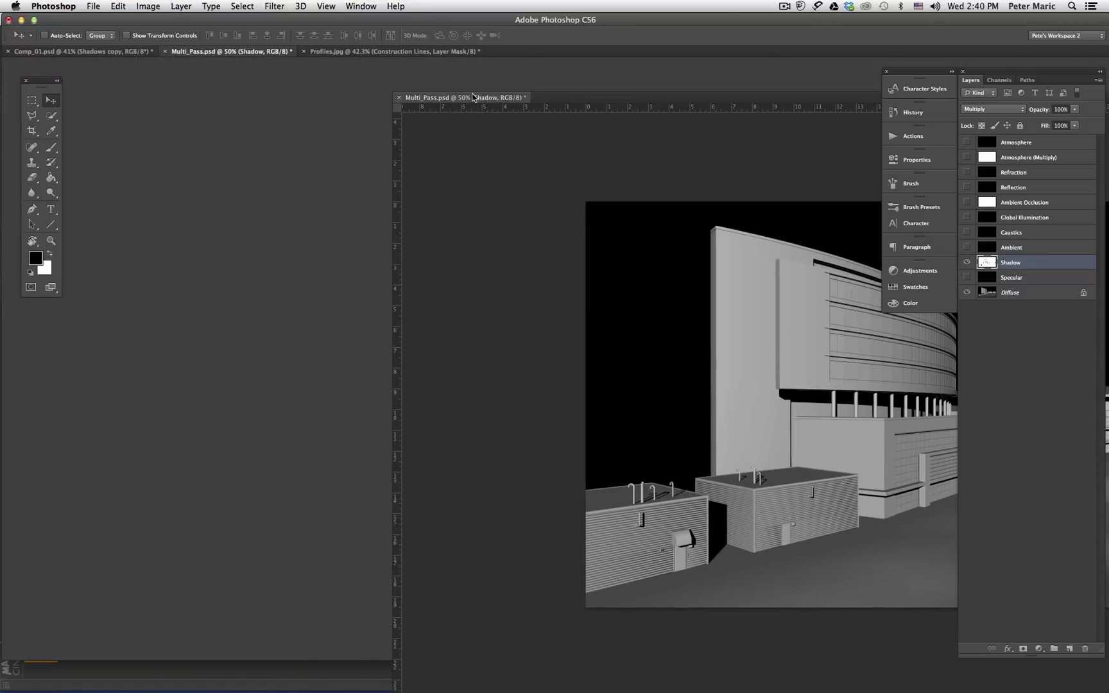
drag(979, 264, 334, 405)
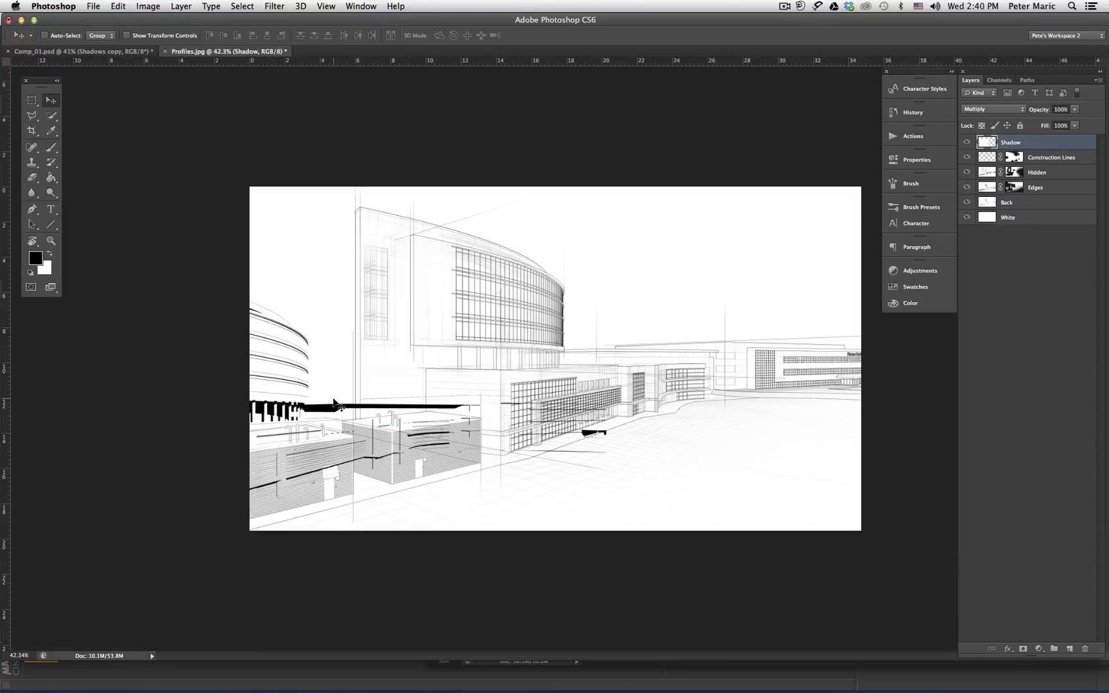
- Turn on the transform controls and move the Shadow layer roughly into alignment with the canvas edges
click(146, 37)
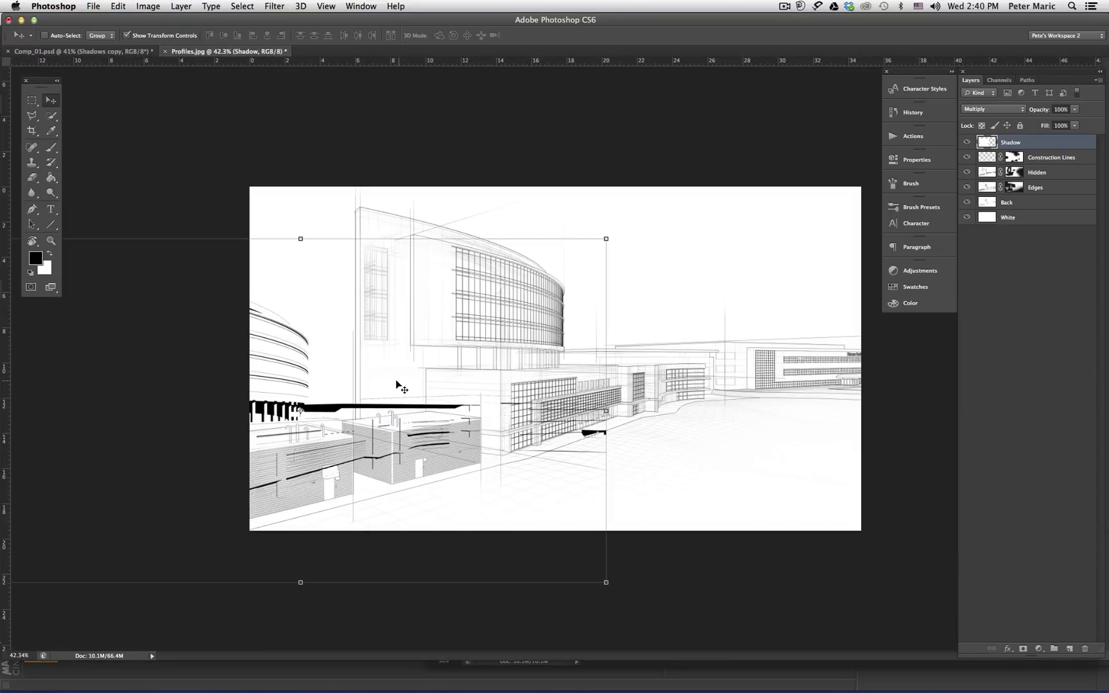
drag(396, 384, 643, 329)
key(Down)
key(Down)
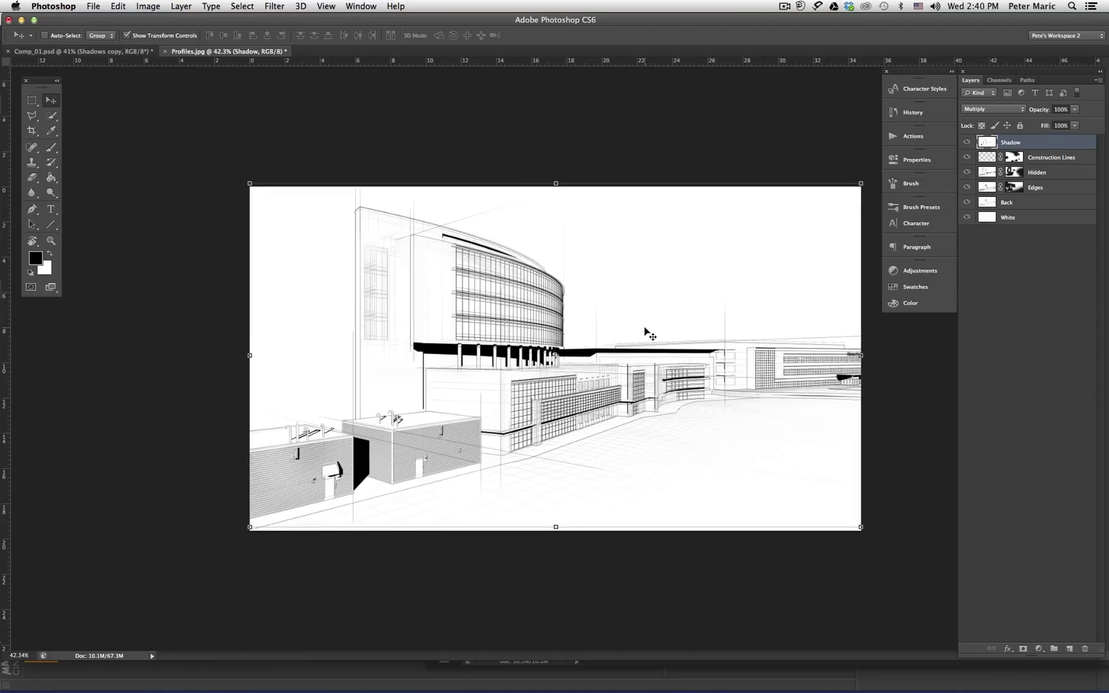
key(Down)
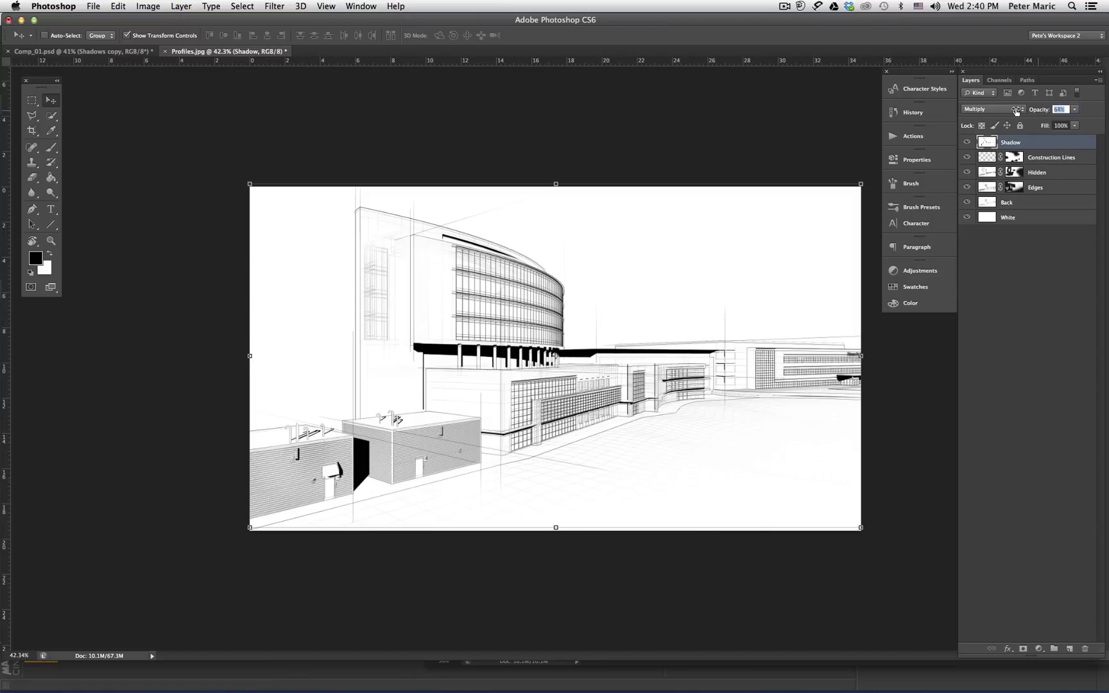
- Lower the Shadow layer's opacity to 32% and nudge it down until it matches the line work, then hide the transform controls
drag(1015, 110, 998, 109)
alt+drag(469, 382, 529, 371)
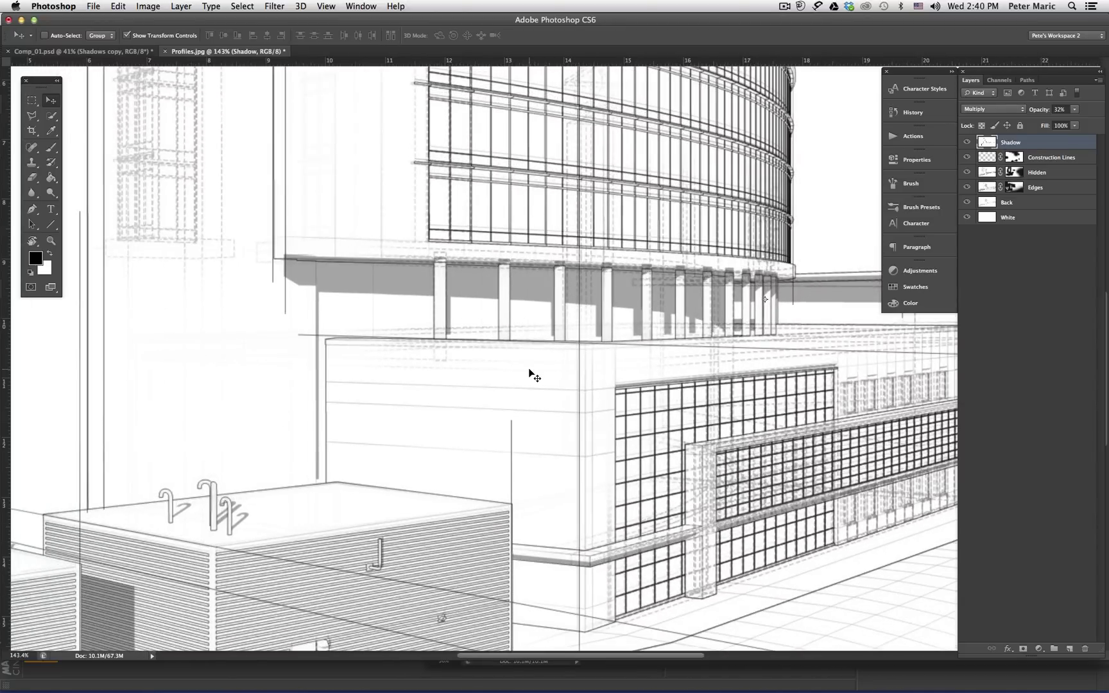
key(Down)
key(Down)
key(Down)
key(Down)
key(Down)
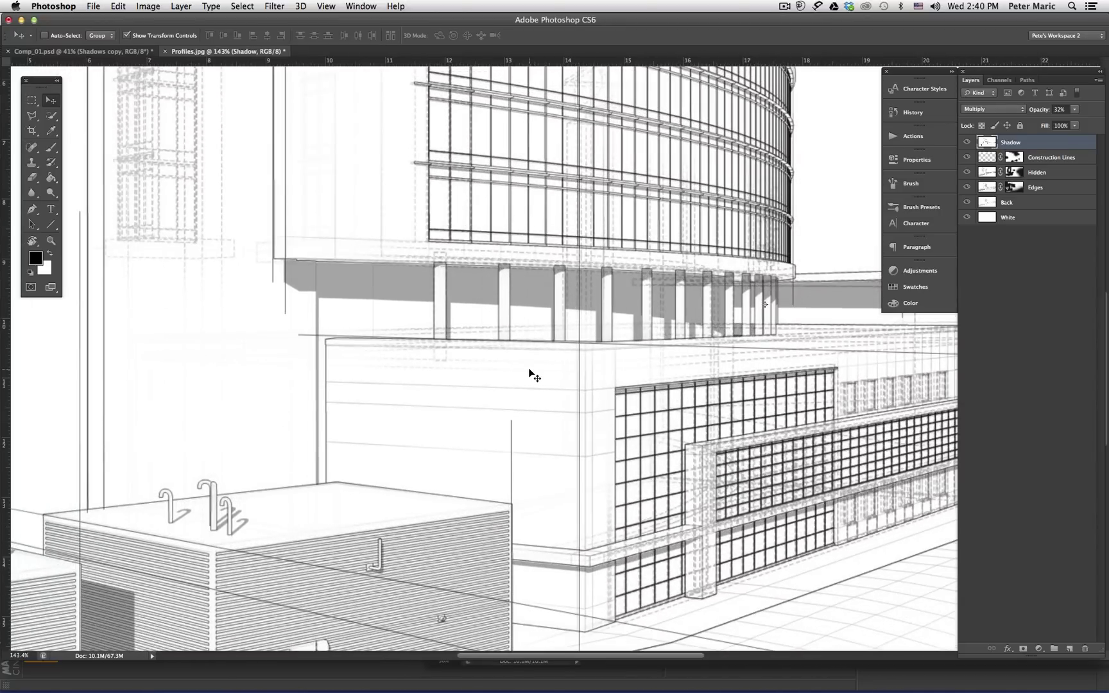
key(ctrl+0)
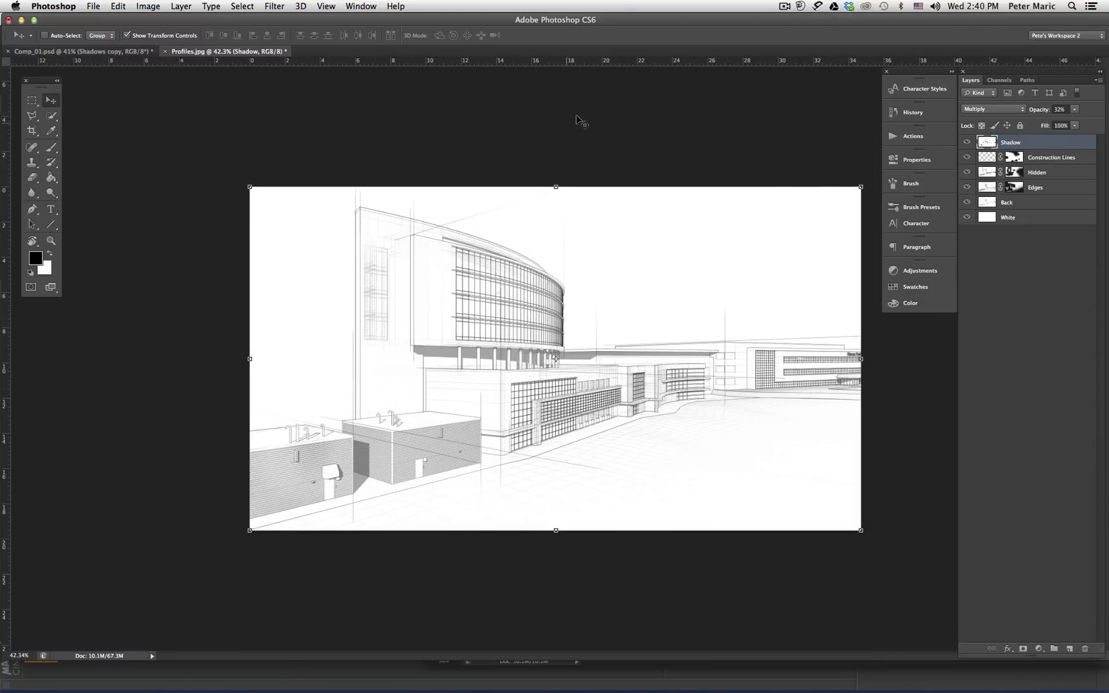
click(172, 34)
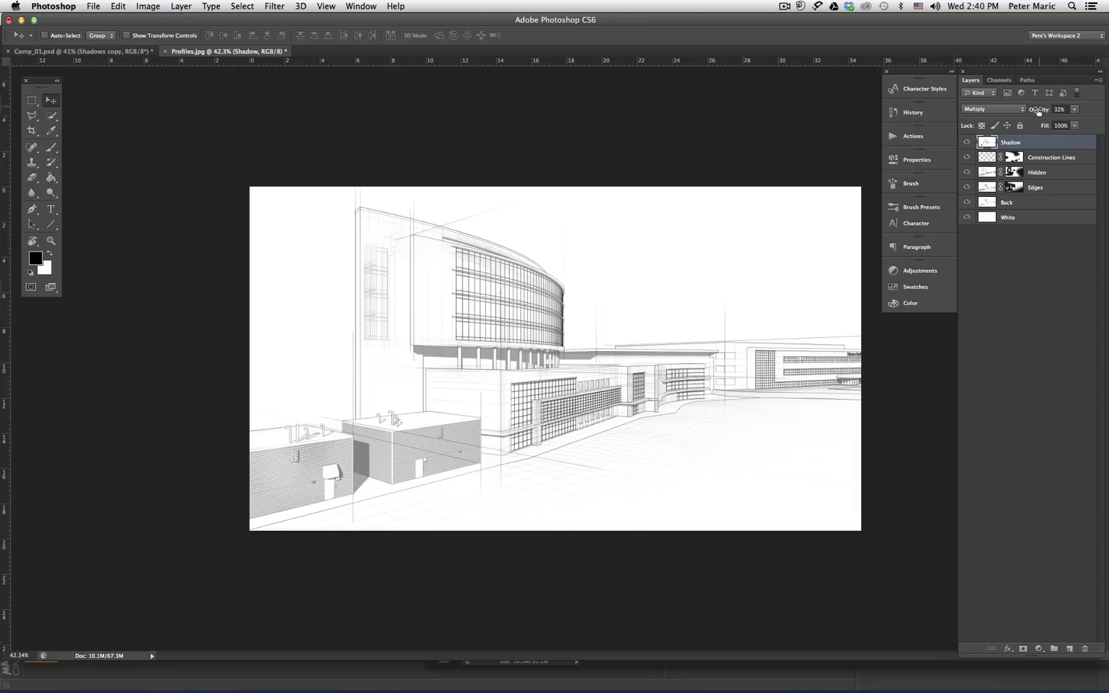
- Set the Shadow layer's opacity to 43%
drag(1041, 112, 1043, 113)
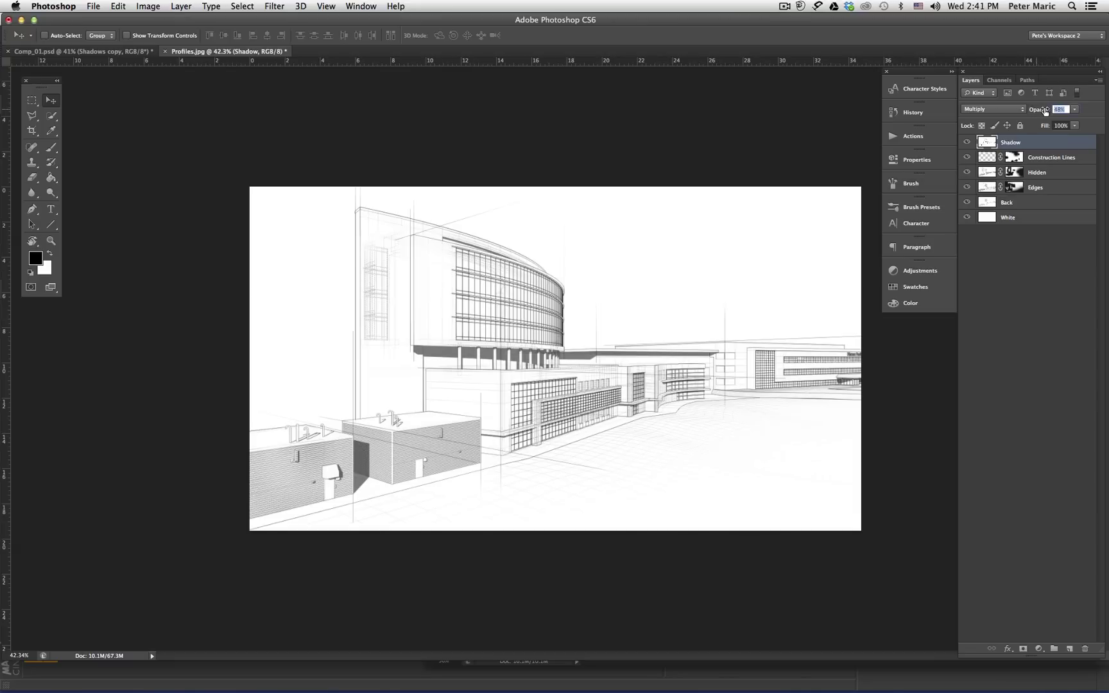
drag(1043, 111, 1042, 109)
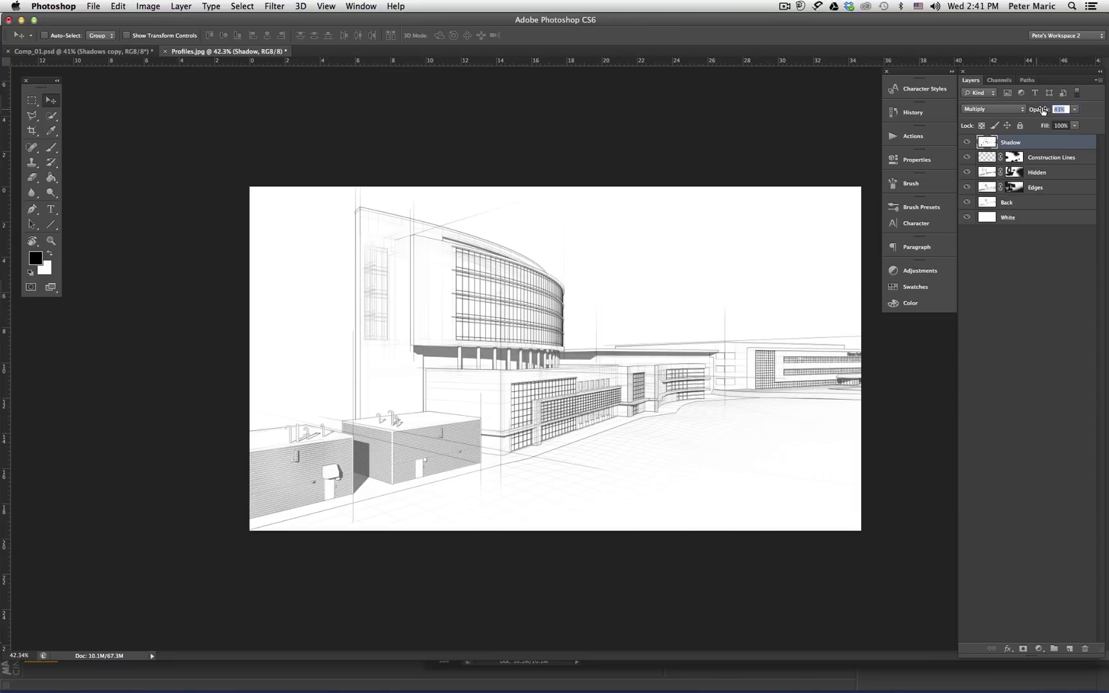
click(1038, 346)
- Group all layers from Shadow through Back, leaving White outside, and name the group "Lines Shadow"
click(989, 144)
shift+click(993, 204)
drag(987, 204, 1053, 647)
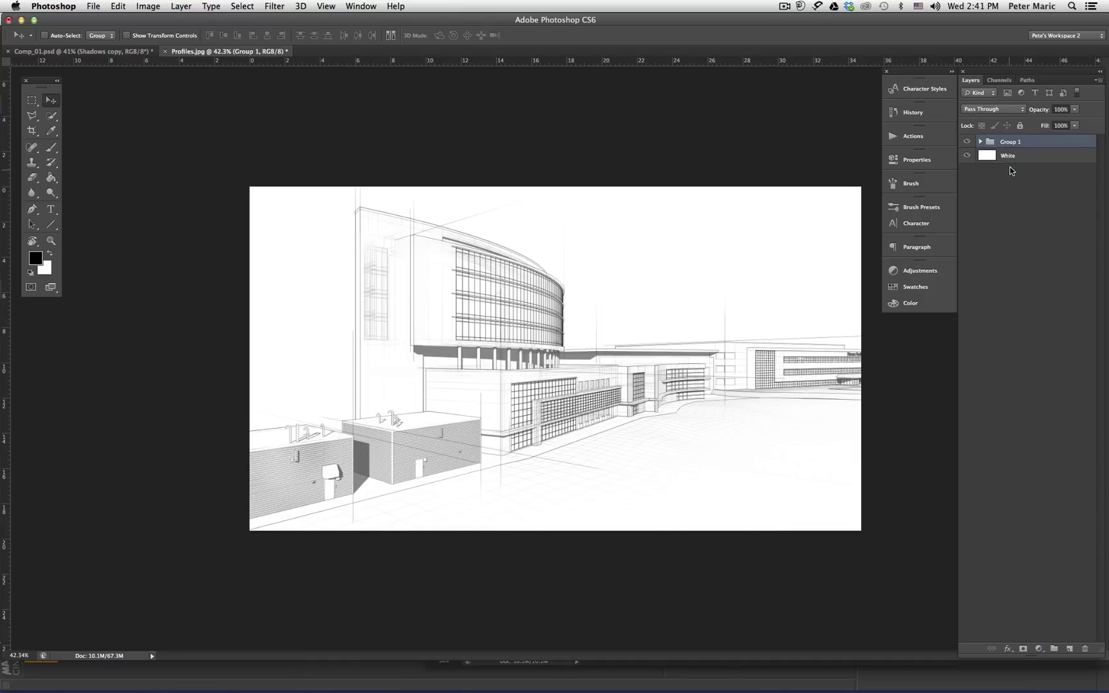
double_click(1011, 142)
text(Lines Shadow)
key(Return)
- Add a layer mask to the Lines Shadow group and fade the image's left edge with a large black brush
click(1021, 649)
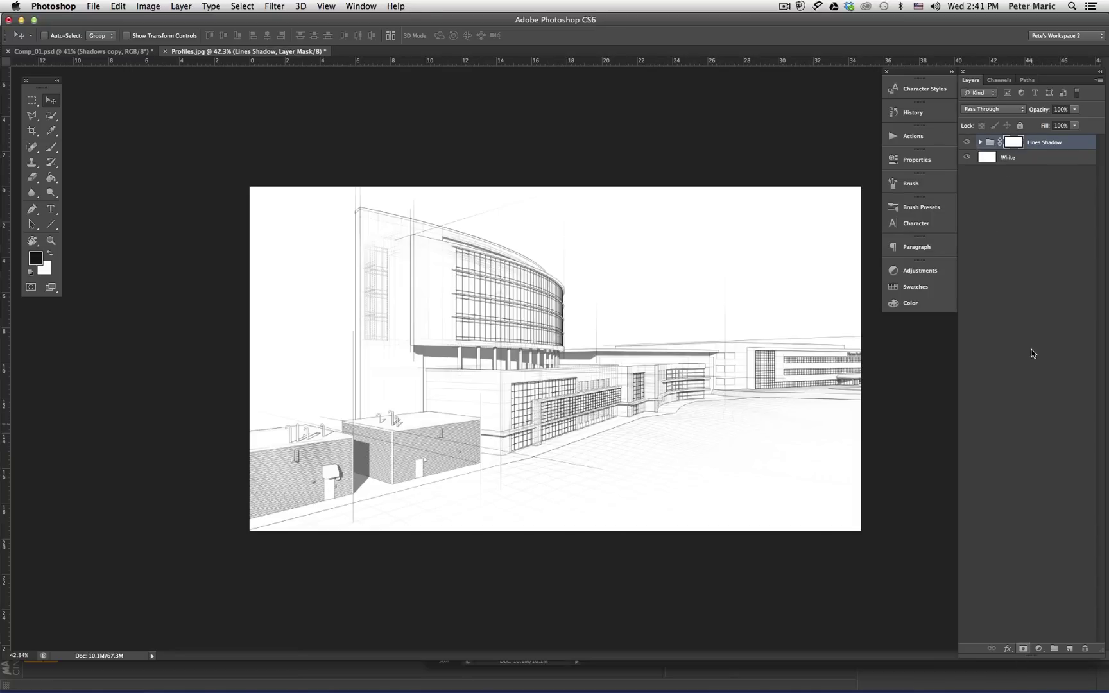
key(b)
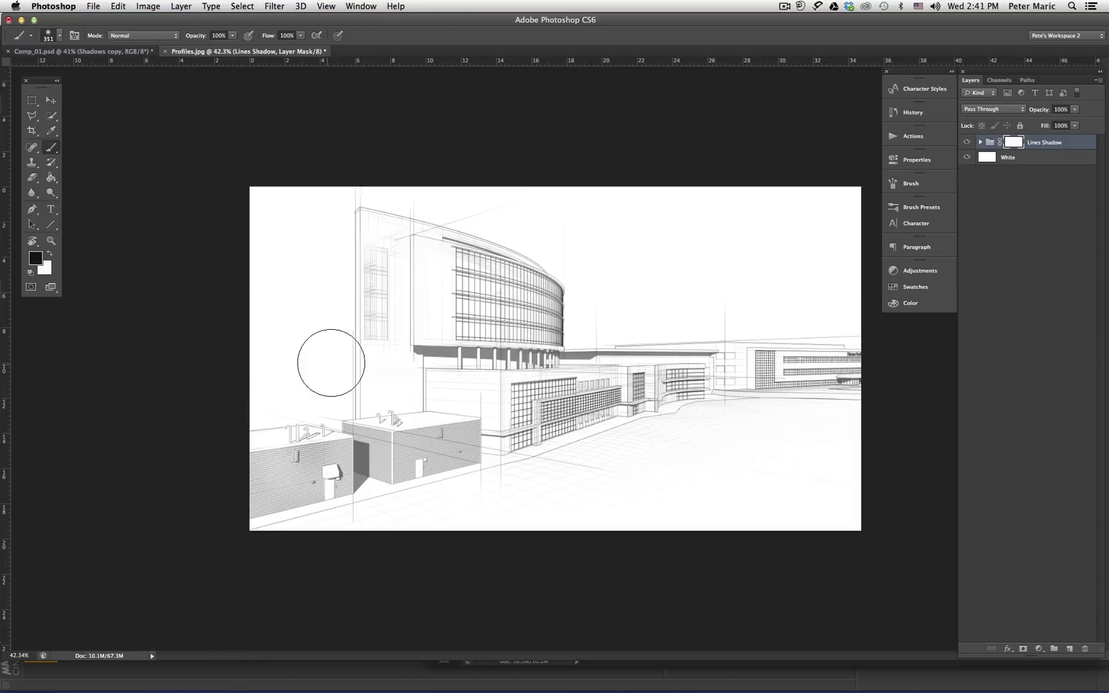
ctrl+alt+drag(292, 314, 423, 324)
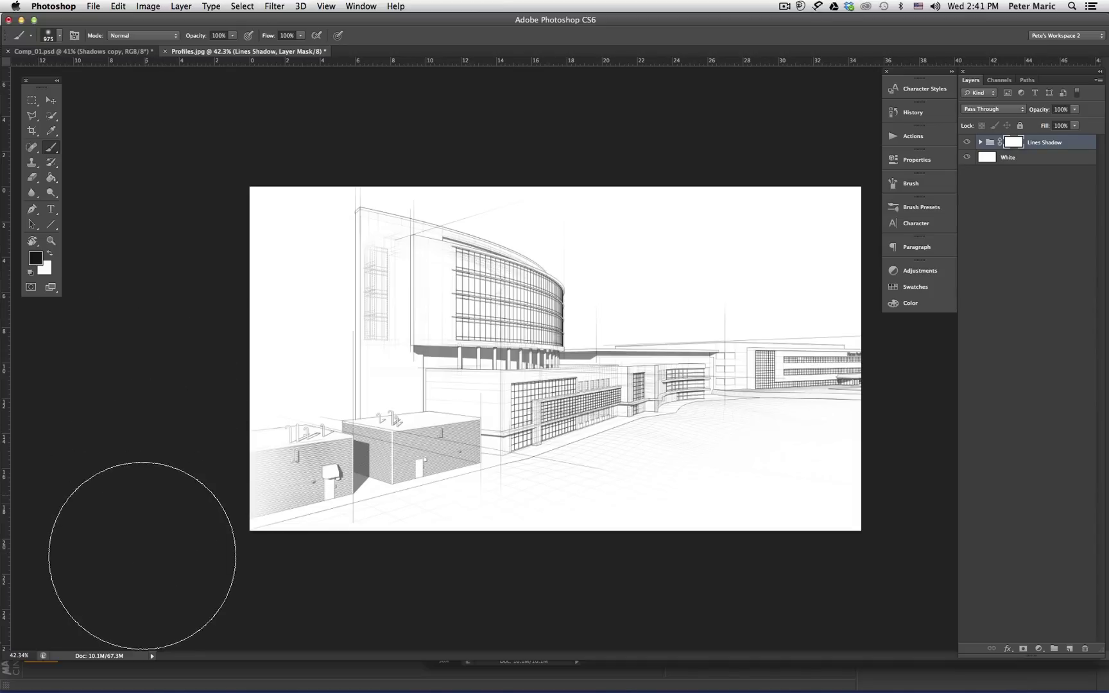
- Fade the image's right edge on the Lines Shadow mask with a black brush enlarged to 1288 px
alt+scroll(616, 408, down, 5)
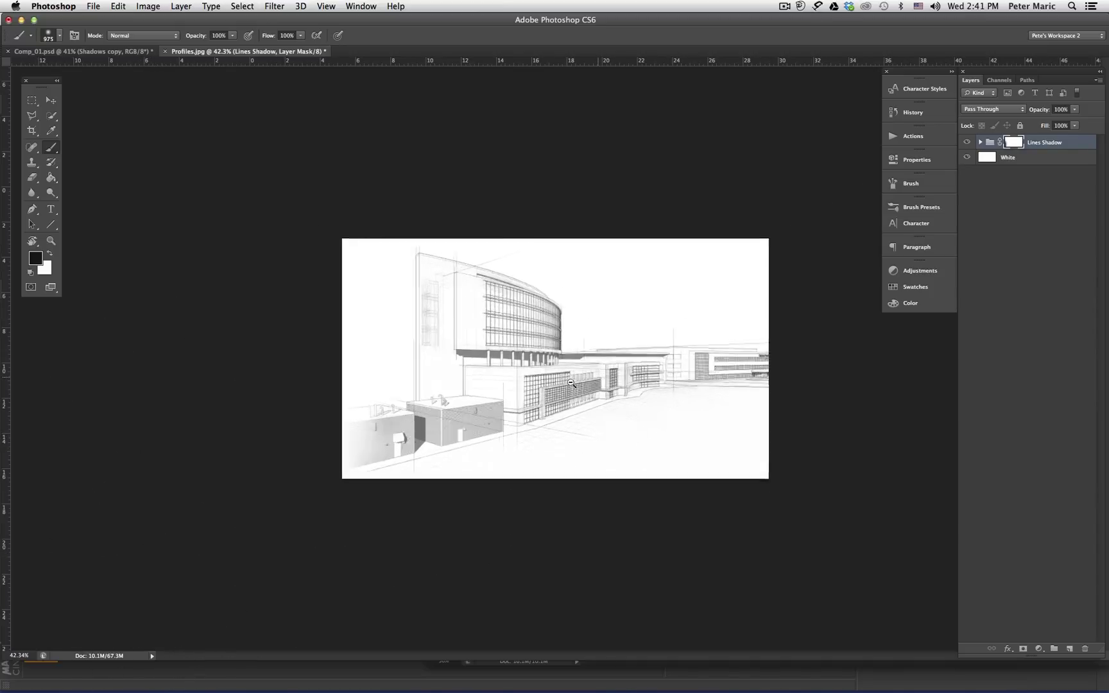
mouse_move(680, 351)
ctrl+alt+mouse_down()
mouse_move(722, 356)
mouse_move(720, 345)
mouse_move(770, 358)
ctrl+alt+mouse_up()
click(841, 373)
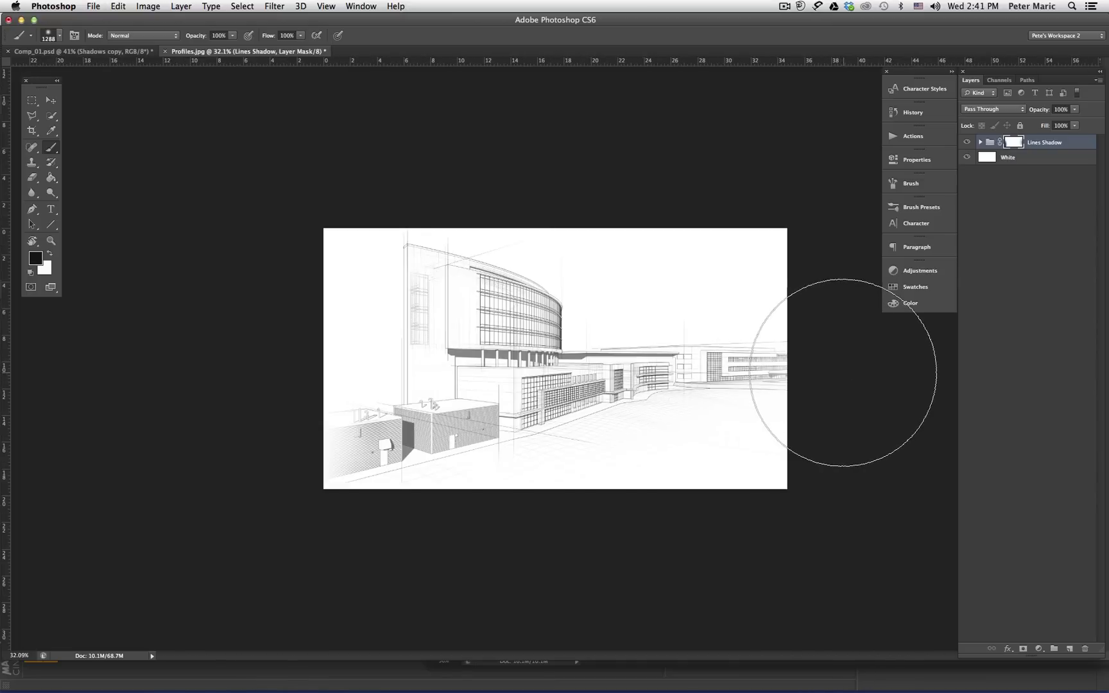
click(845, 372)
mouse_move(610, 357)
super+mouse_down()
mouse_move(573, 356)
mouse_move(649, 346)
super+mouse_up()
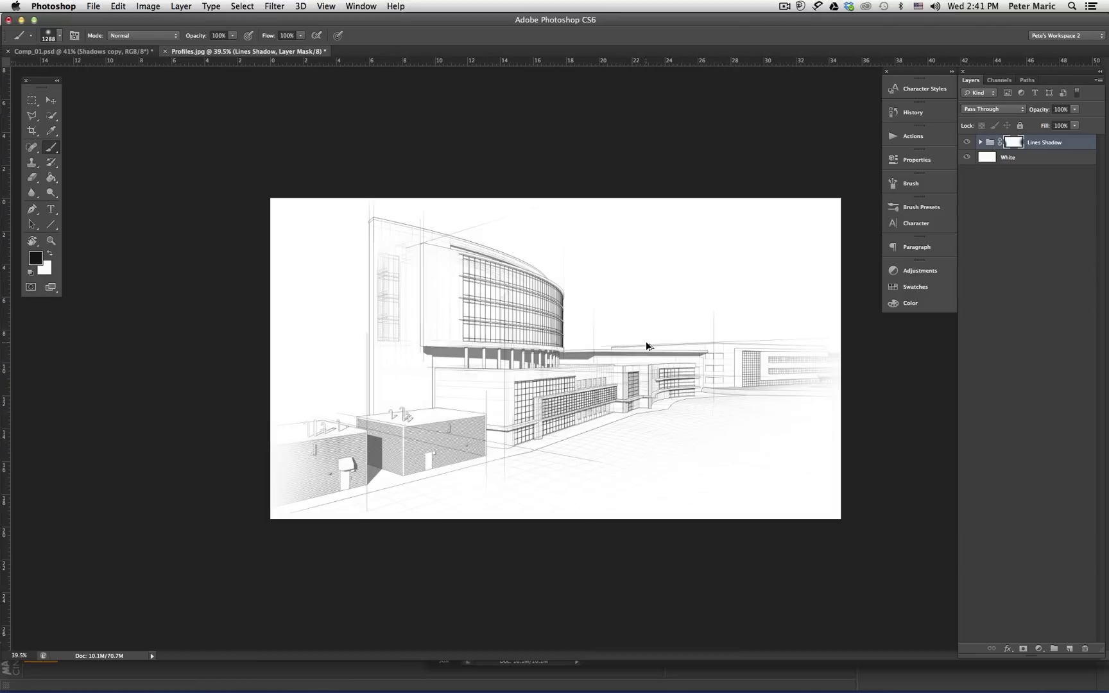
key(v)
alt+scroll(649, 327, up, 4)
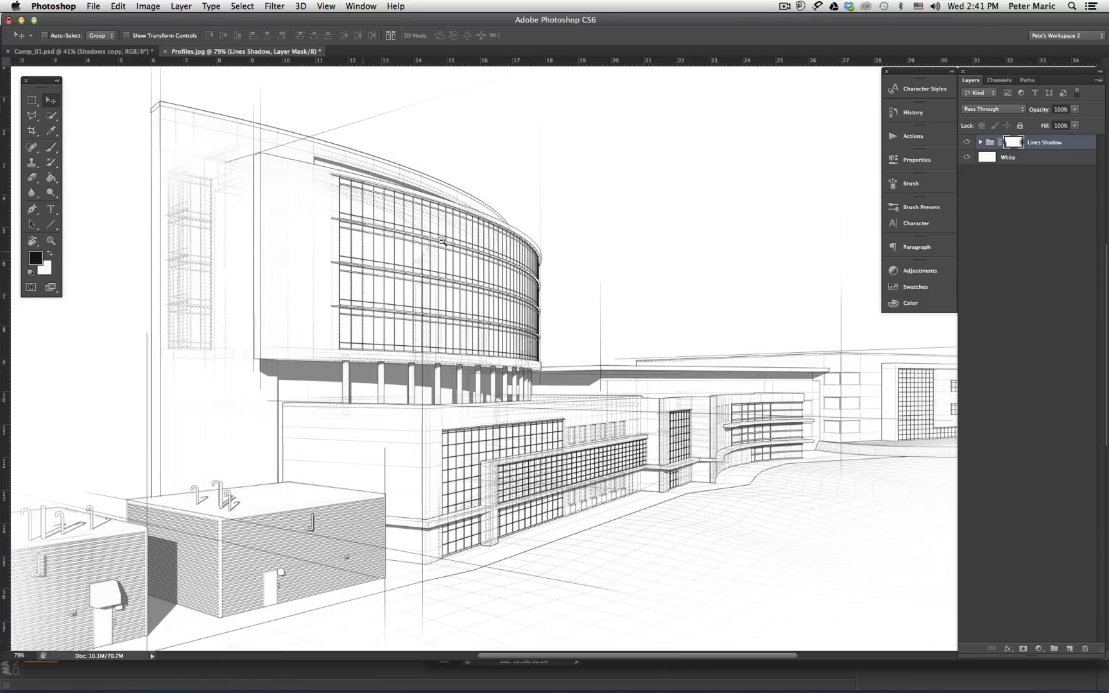
alt+scroll(442, 241, up, 3)
alt+scroll(463, 265, down, 6)
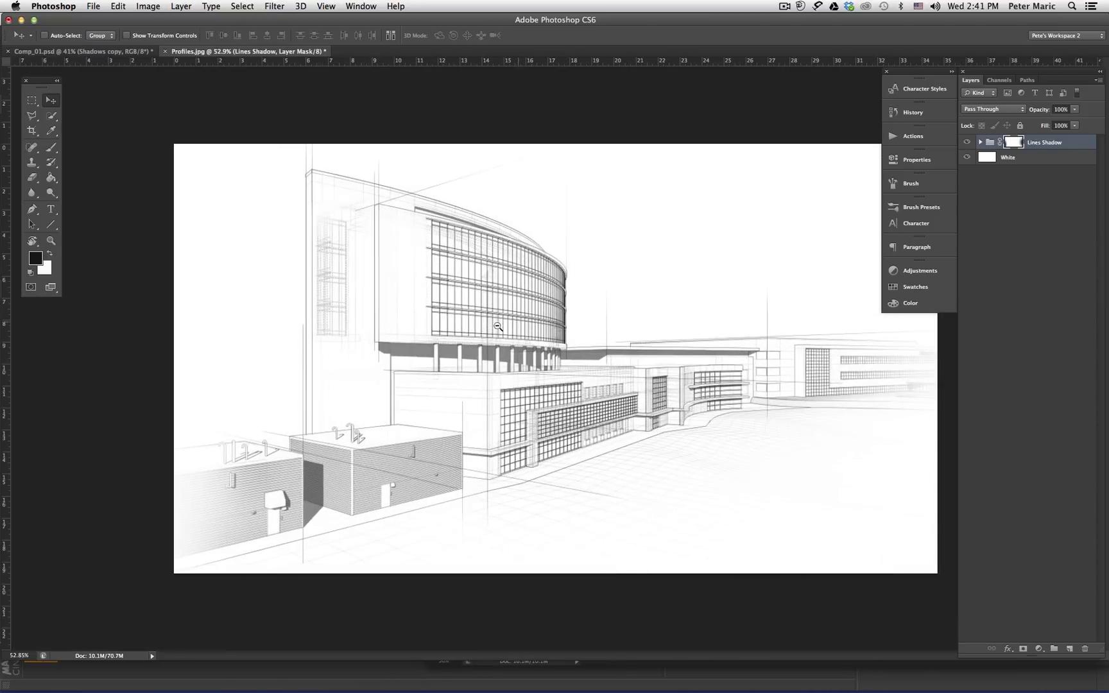
alt+scroll(498, 326, up, 2)
alt+scroll(507, 317, down, 2)
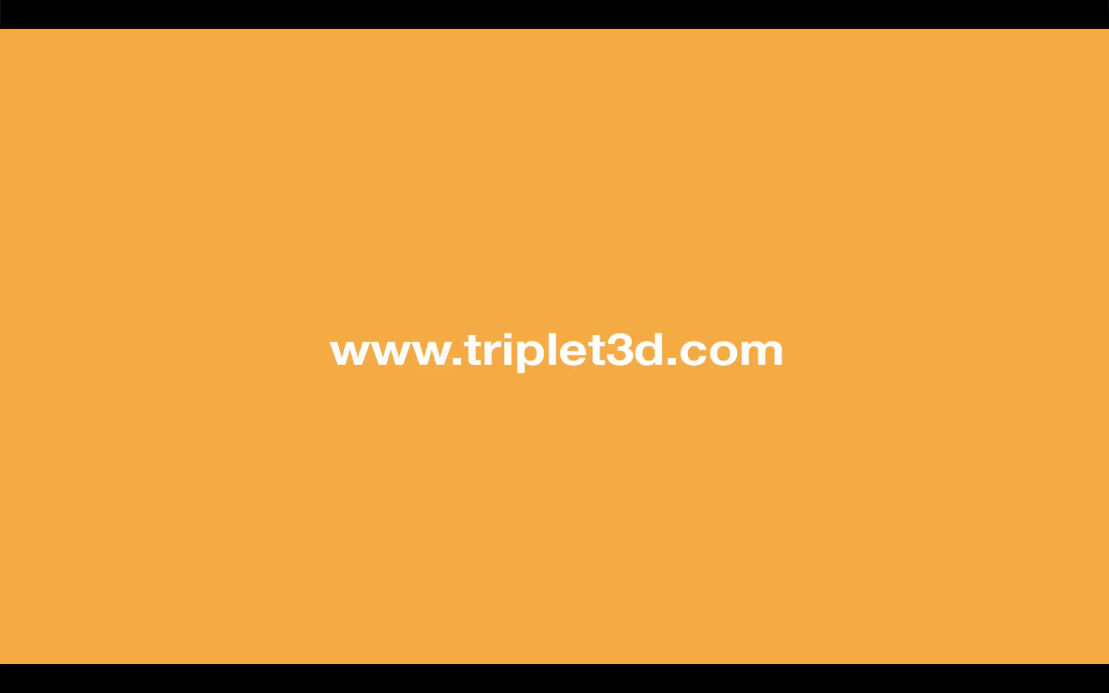